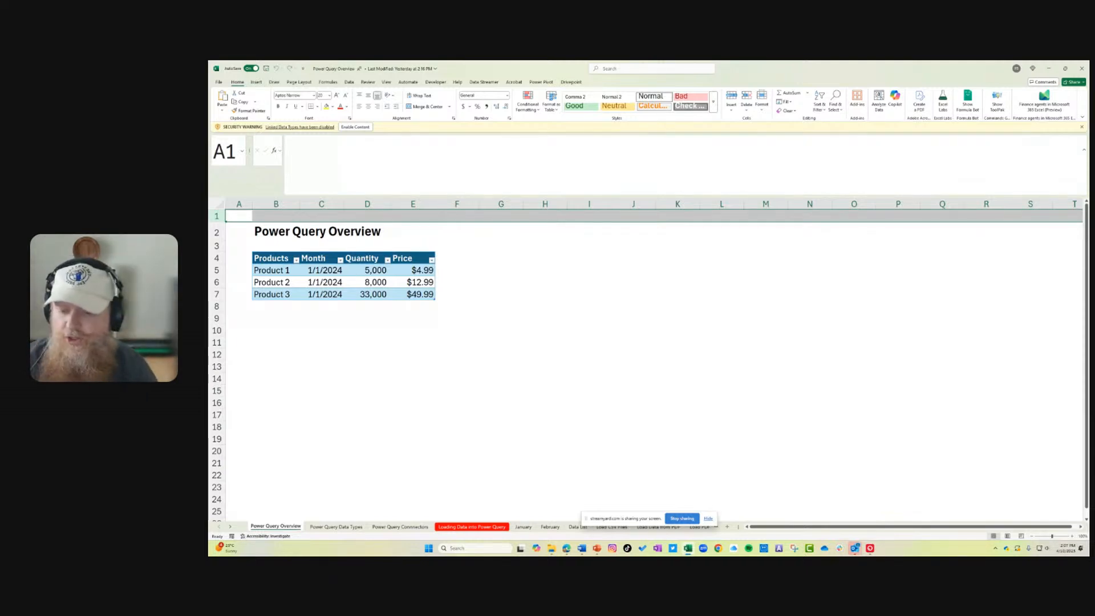
- Enable the workbook's disabled linked data types and make the file a trusted document
{"action": "left_click", "coordinate": [1071, 538]}
{"action": "left_click", "coordinate": [1072, 537]}
{"action": "left_click", "coordinate": [1072, 538]}
{"action": "left_click", "coordinate": [1072, 537]}
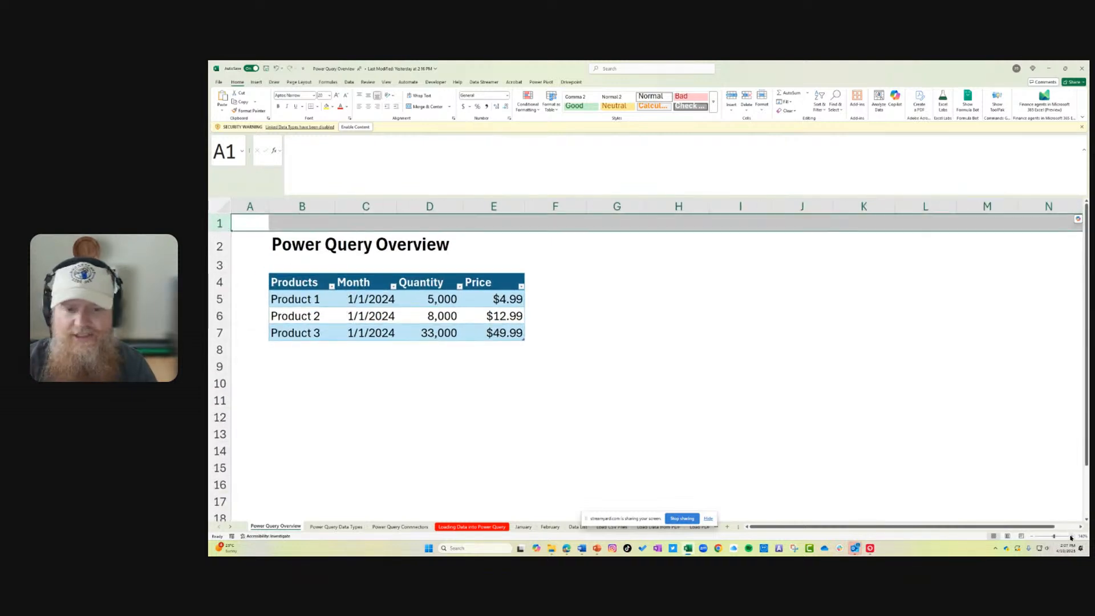
{"action": "left_click", "coordinate": [1071, 536]}
{"action": "left_click", "coordinate": [1070, 536]}
{"action": "left_click", "coordinate": [1070, 536]}
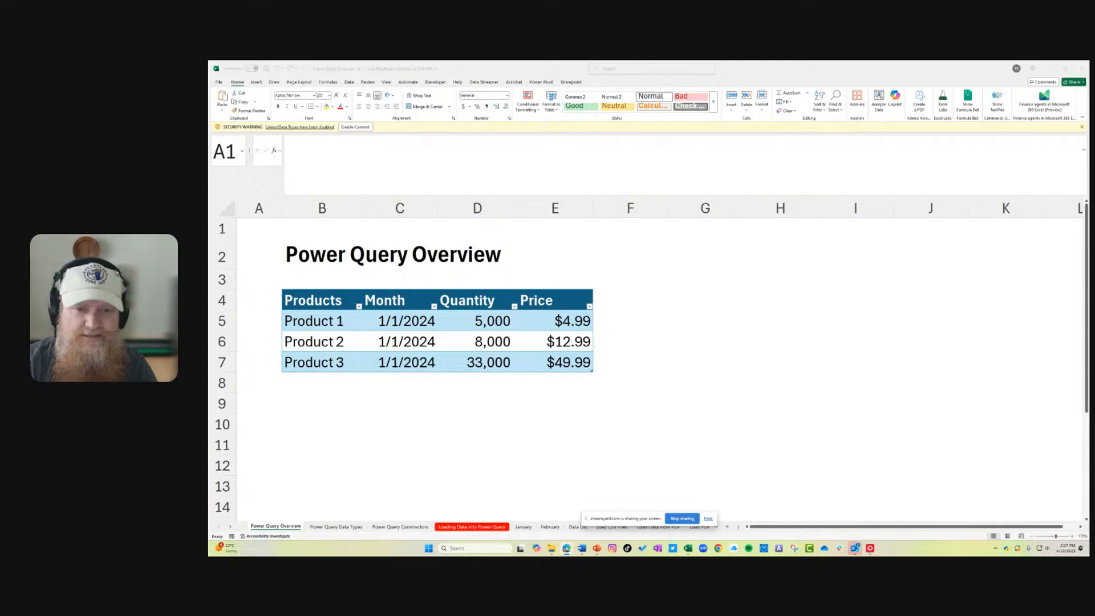
{"action": "left_click", "coordinate": [363, 128]}
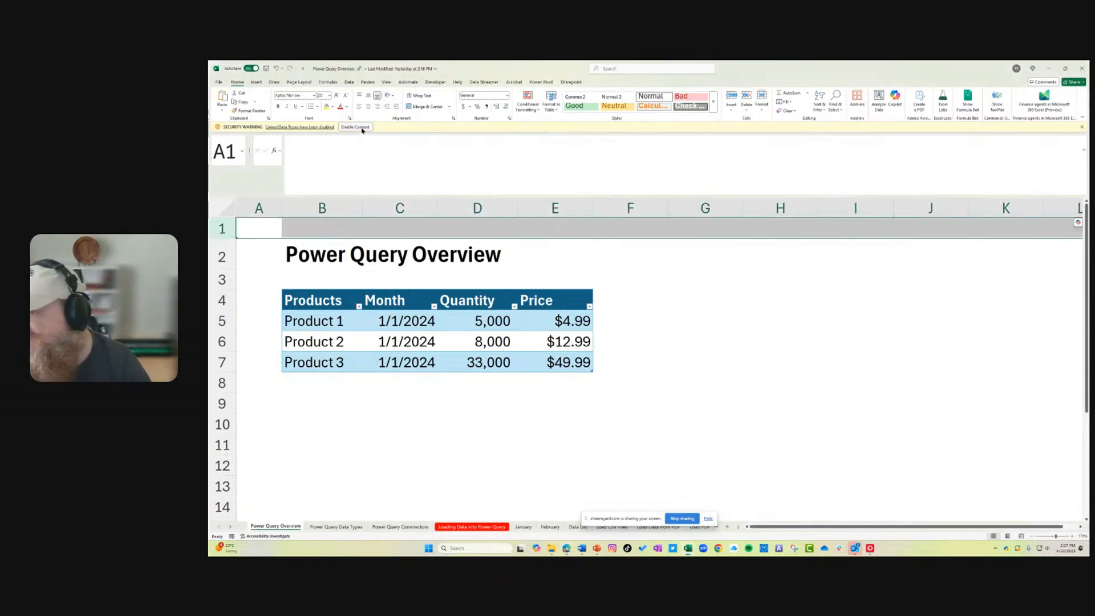
{"action": "left_click", "coordinate": [675, 323]}
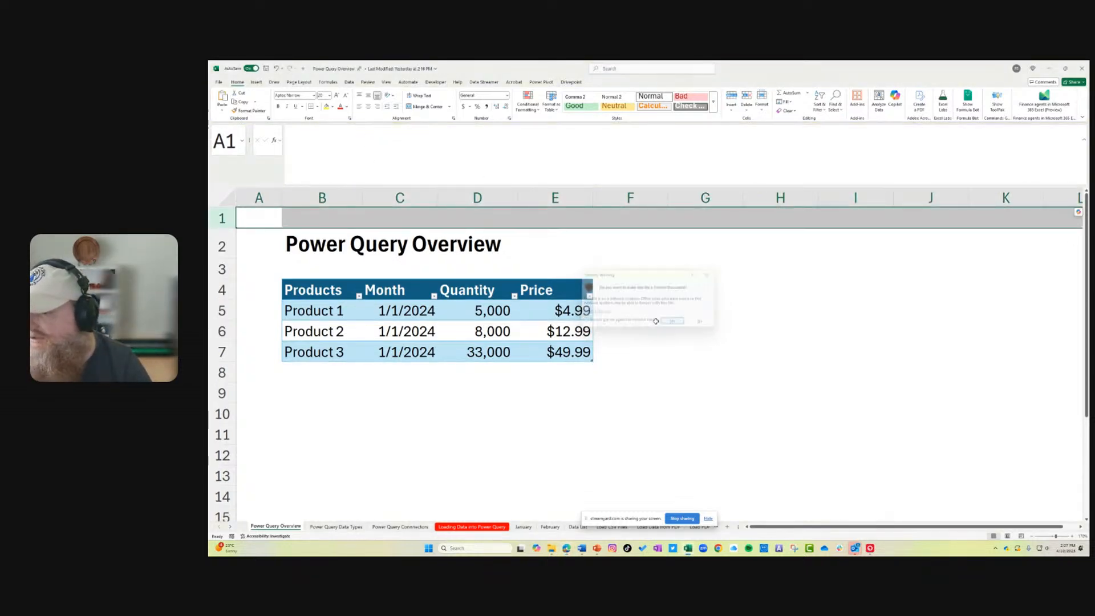
- Open the product table in a maximized Power Query Editor, then close the editor and discard the query
{"action": "left_click", "coordinate": [419, 311]}
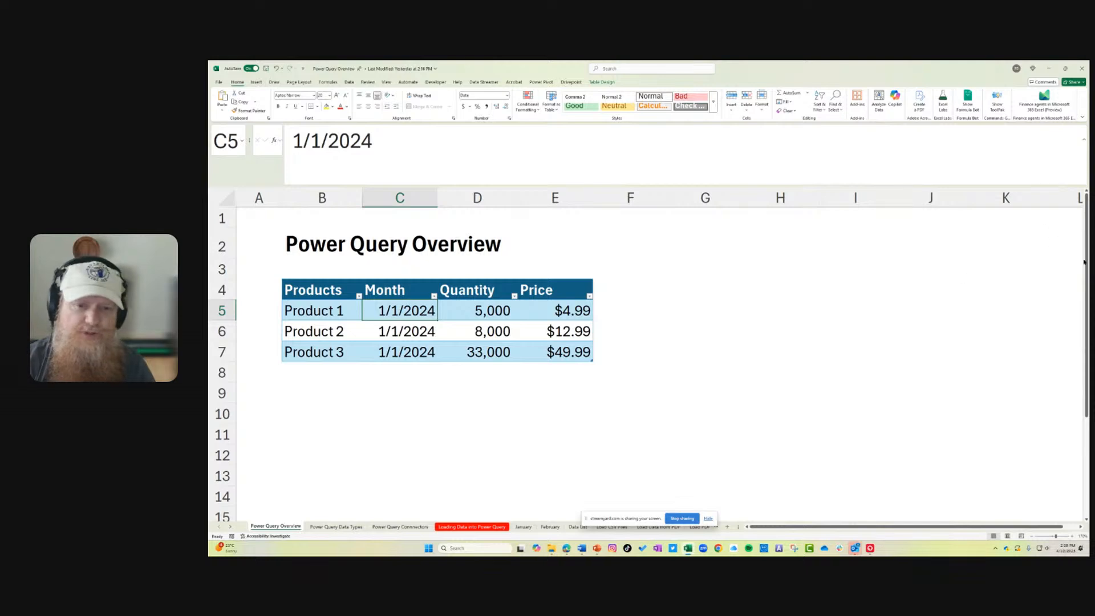
{"action": "left_click", "coordinate": [353, 83]}
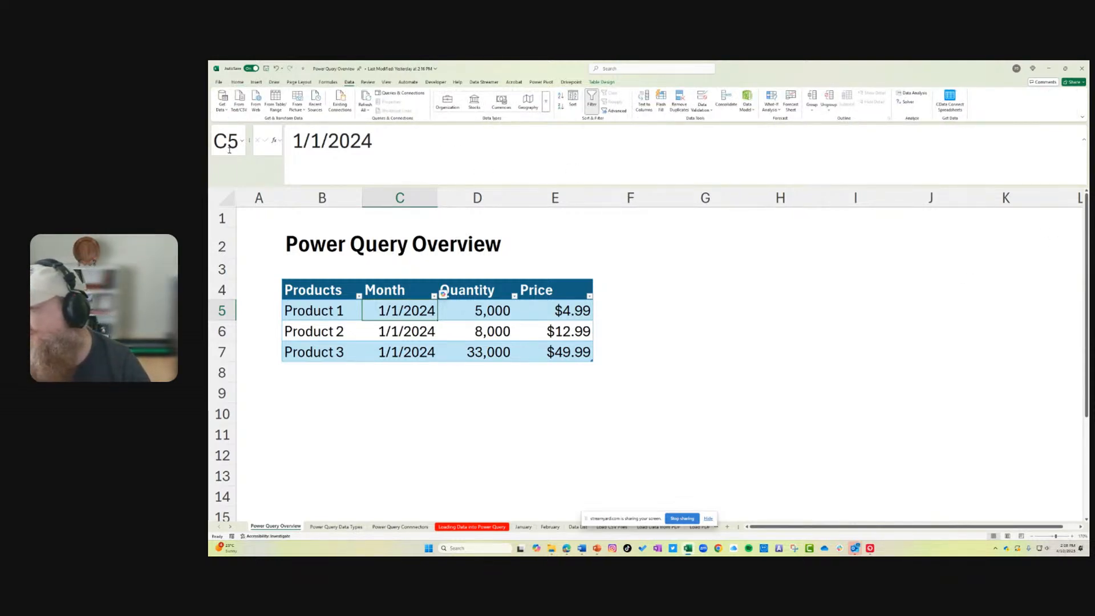
{"action": "left_click", "coordinate": [275, 100]}
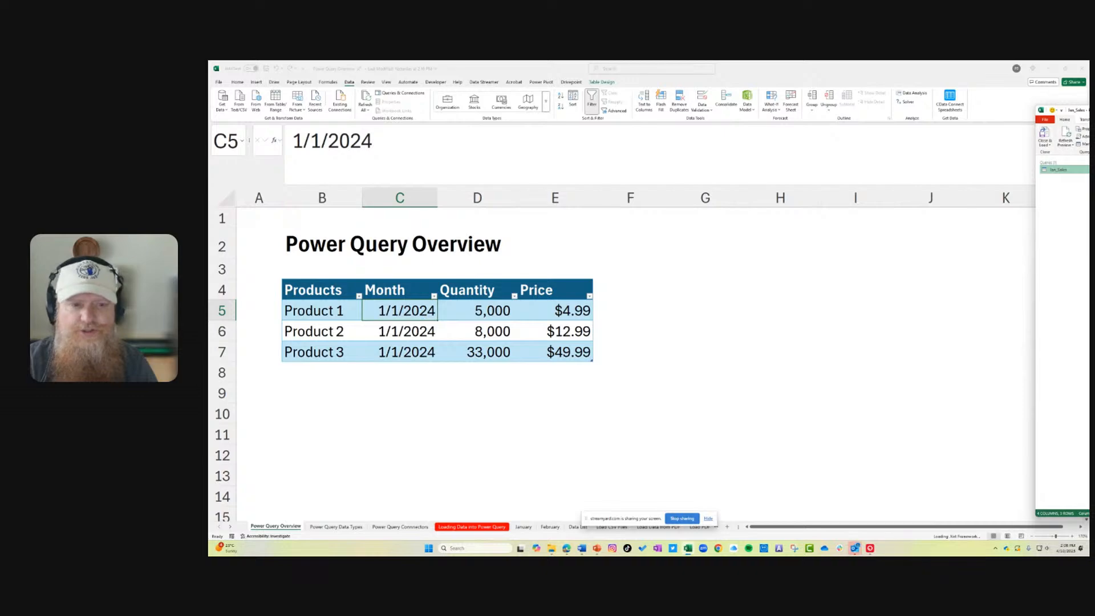
{"action": "left_click_drag", "start_coordinate": [1087, 110], "coordinate": [650, 333]}
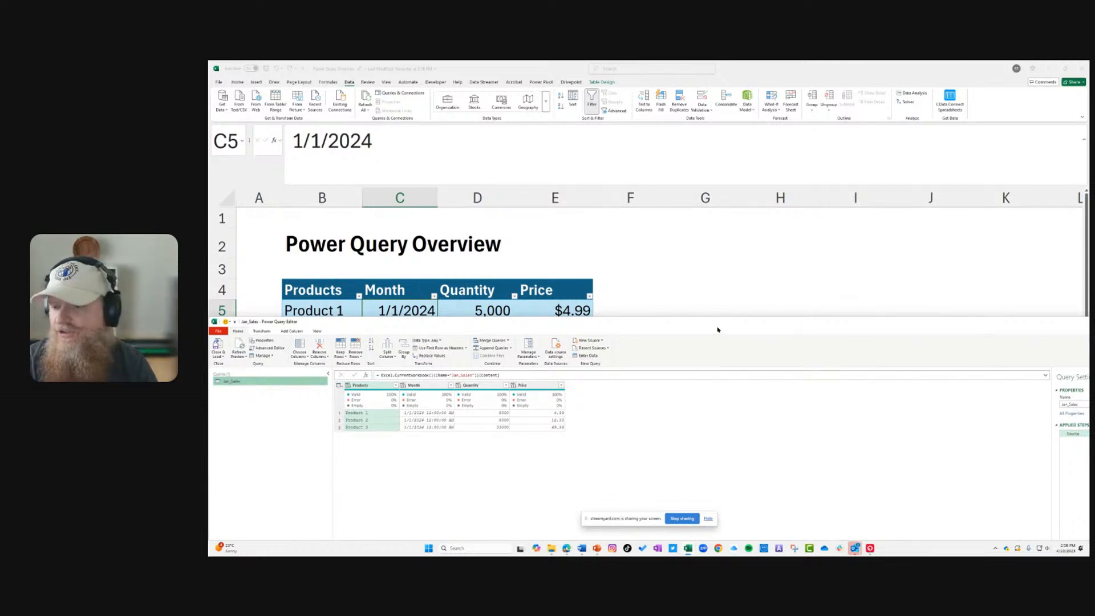
{"action": "left_click_drag", "start_coordinate": [718, 329], "coordinate": [620, 93]}
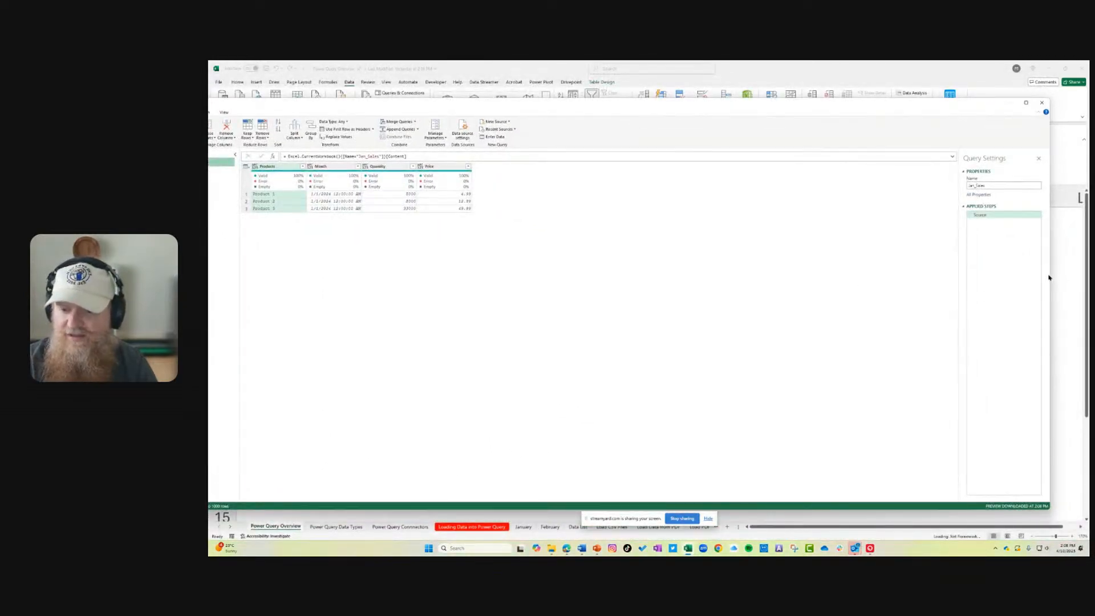
{"action": "double_click", "coordinate": [936, 108]}
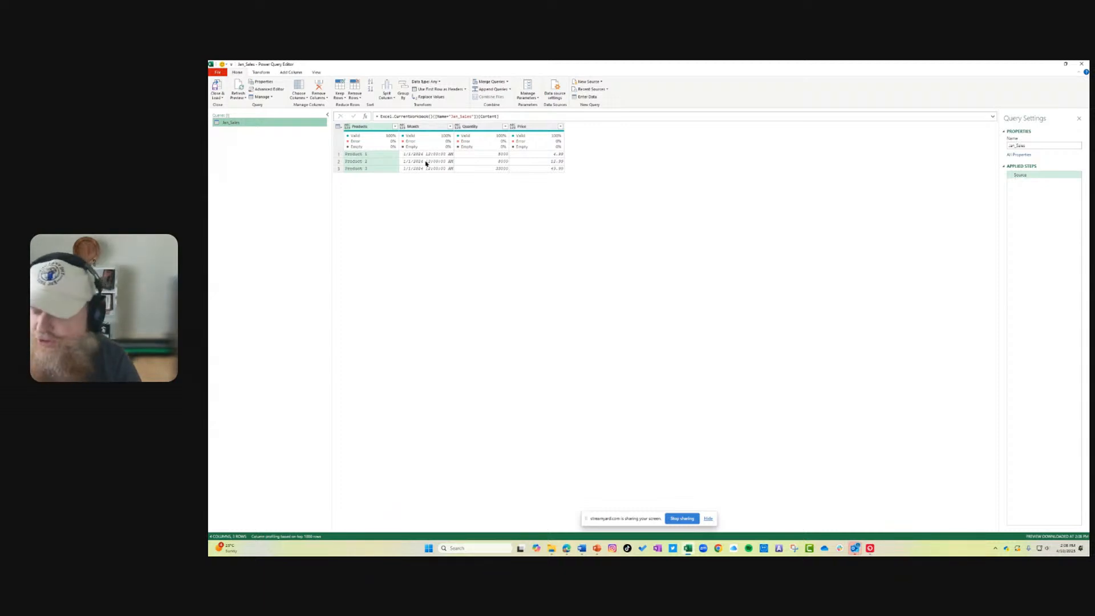
{"action": "left_click", "coordinate": [1081, 64]}
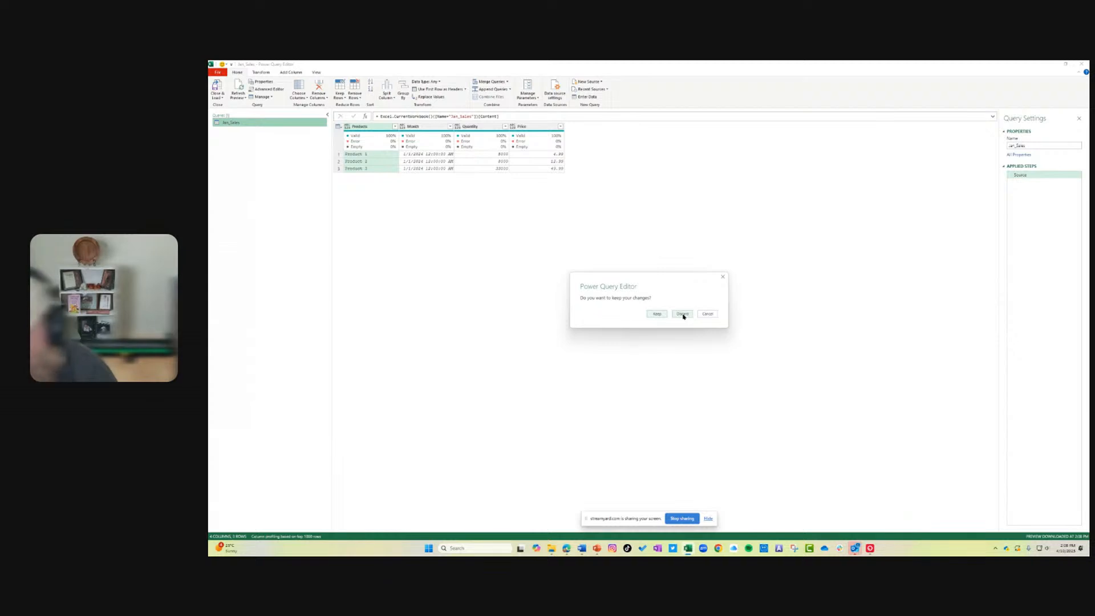
{"action": "left_click", "coordinate": [684, 315]}
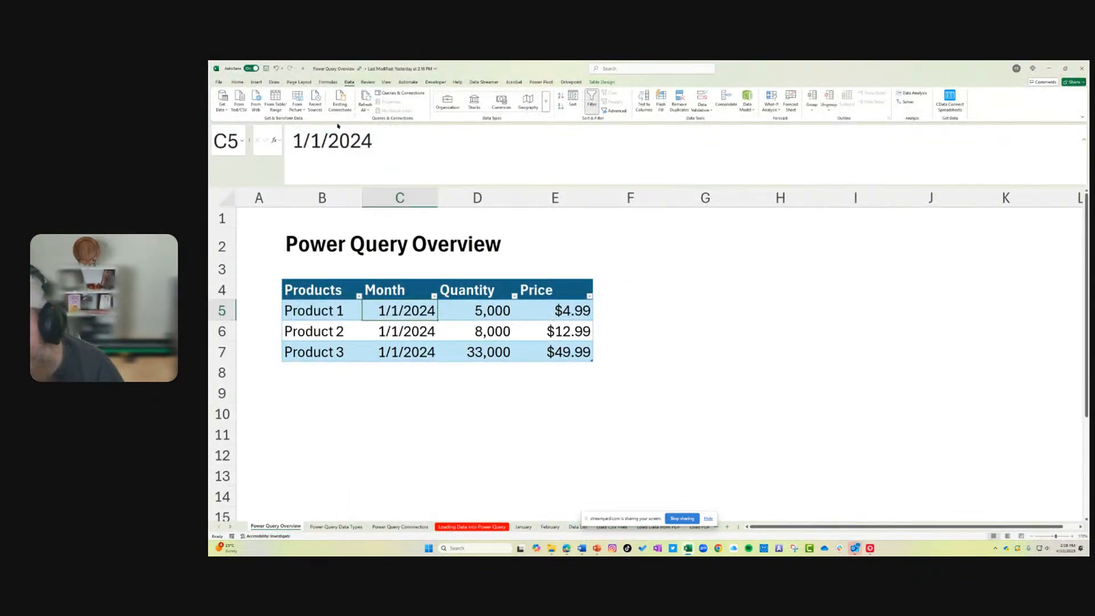
- Open the full product table in B4:E7 in the Power Query Editor and review the options for closing and loading the query
{"action": "left_click_drag", "start_coordinate": [308, 290], "coordinate": [533, 344]}
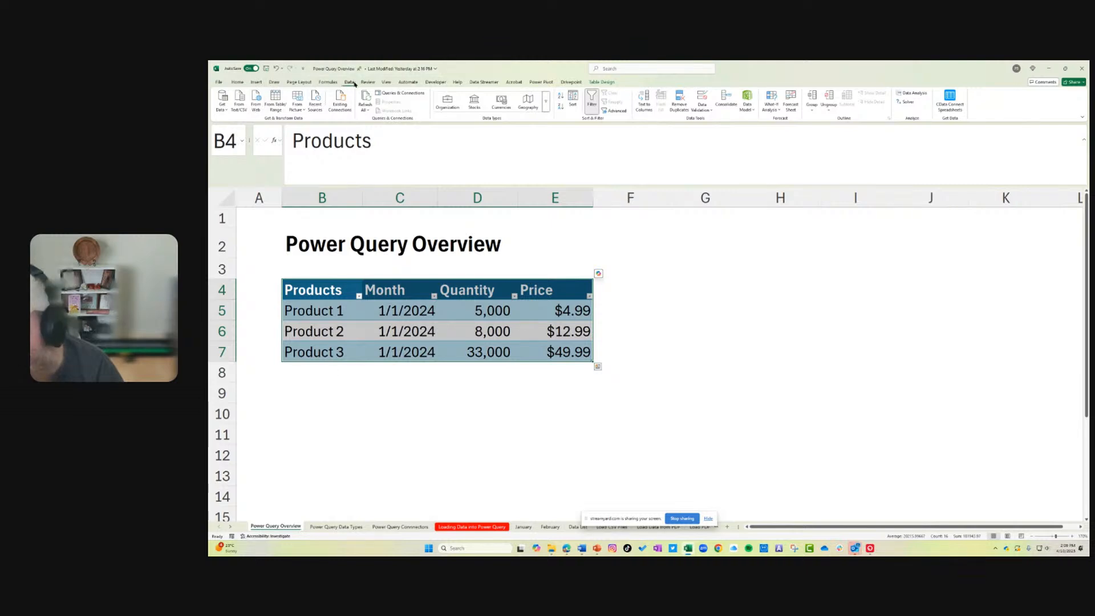
{"action": "left_click", "coordinate": [275, 103]}
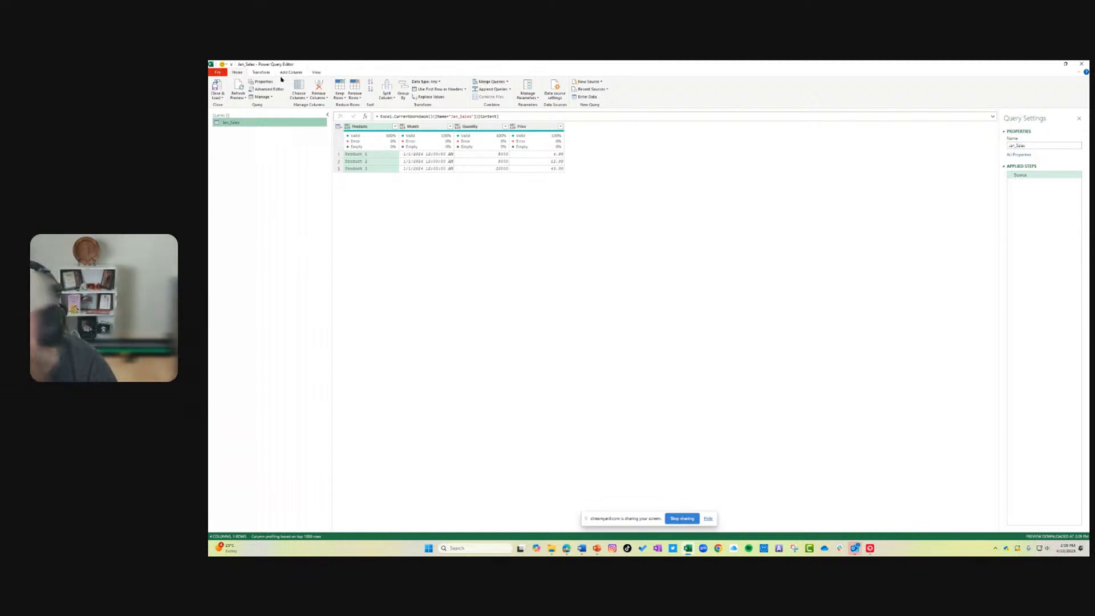
{"action": "left_click", "coordinate": [216, 73]}
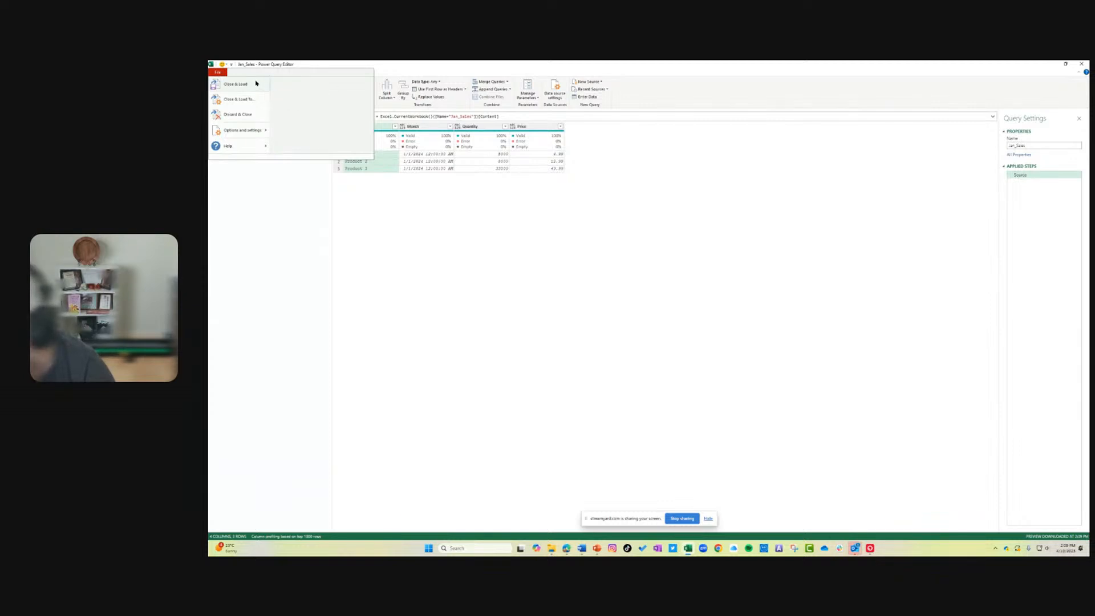
{"action": "mouse_move", "coordinate": [253, 138]}
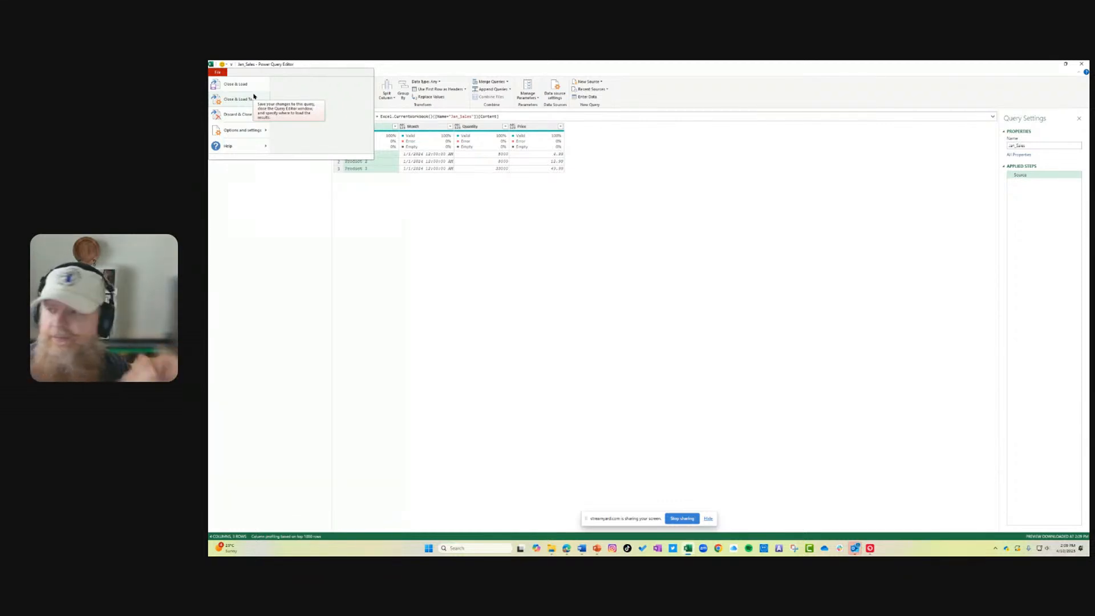
{"action": "left_click", "coordinate": [392, 67]}
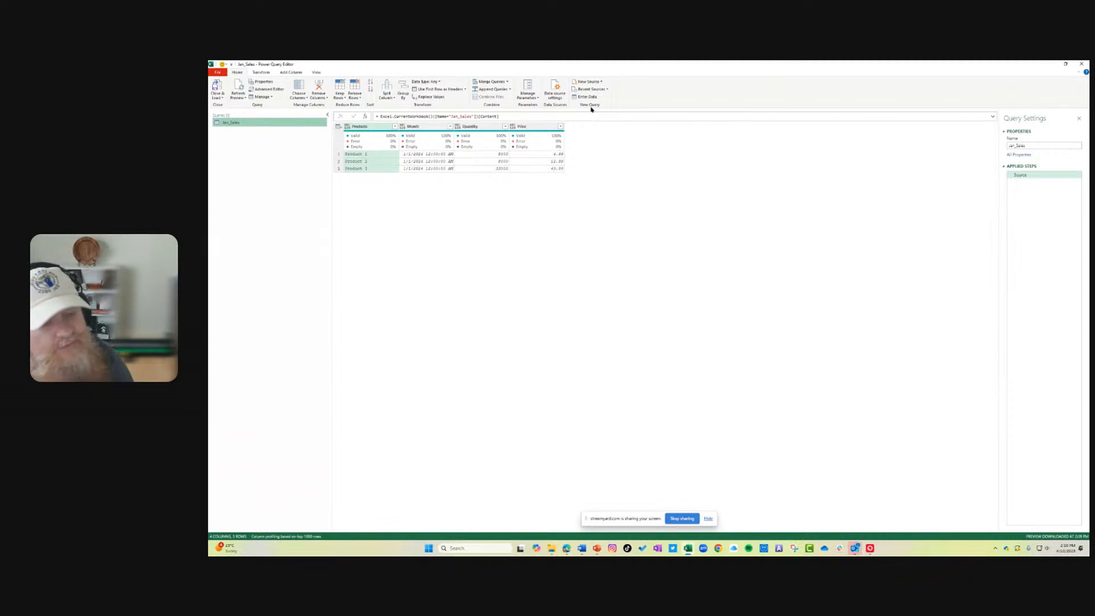
- Examine which transform operations are available for the Products and Month columns, including the date and time conversions
{"action": "left_click", "coordinate": [263, 73]}
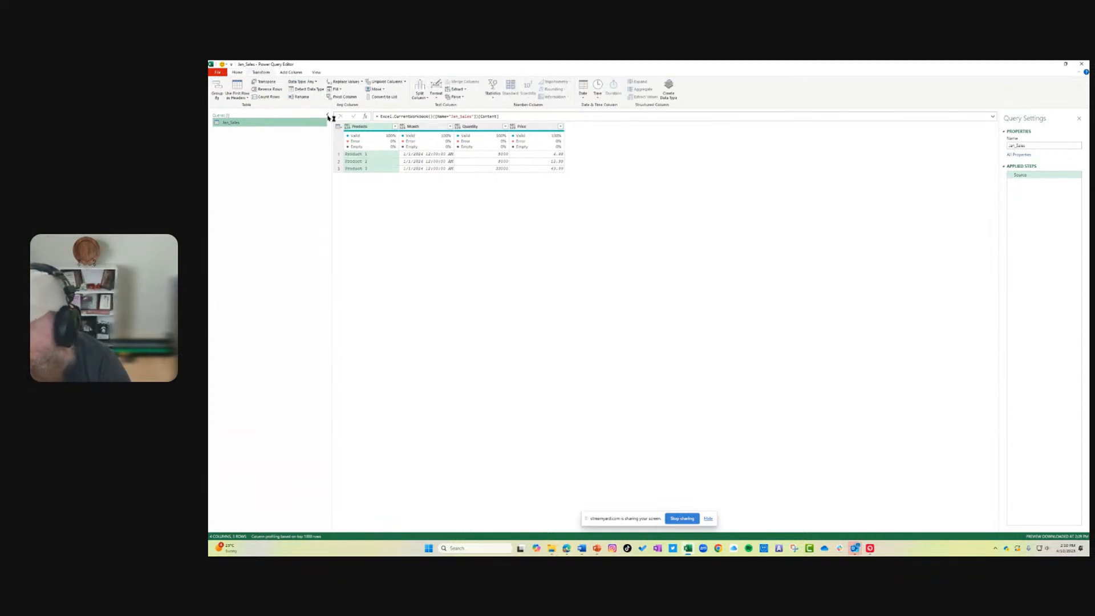
{"action": "left_click", "coordinate": [374, 126]}
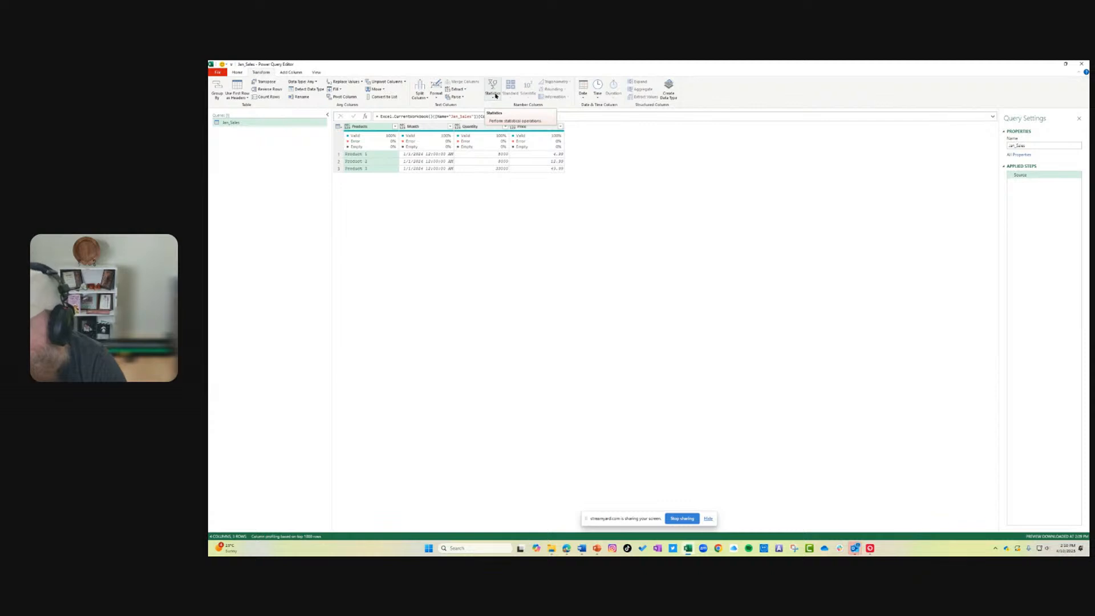
{"action": "left_click", "coordinate": [420, 126]}
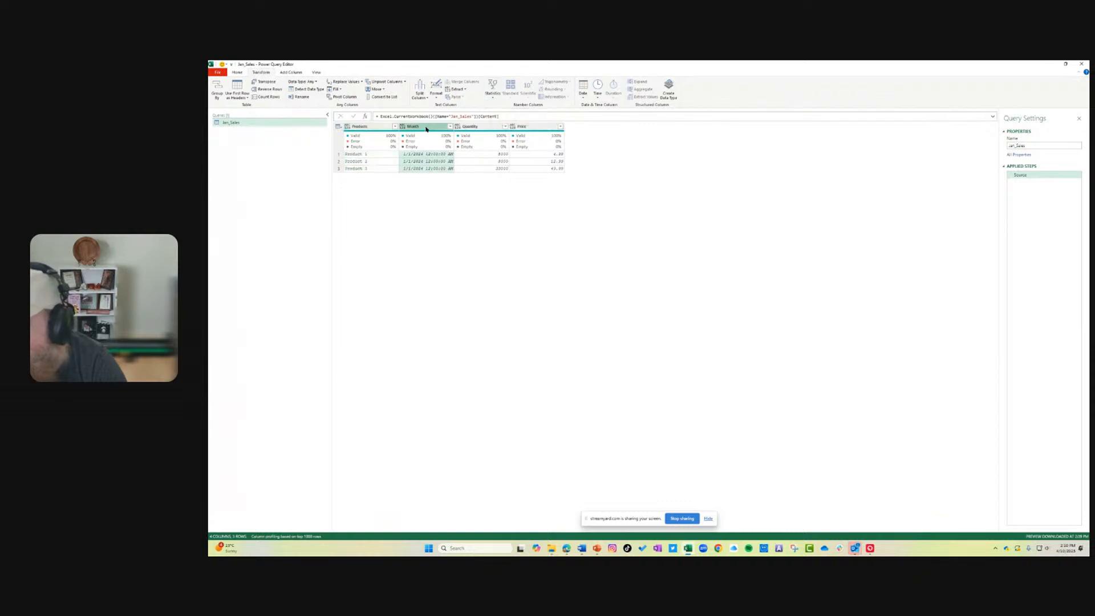
{"action": "left_click", "coordinate": [583, 93]}
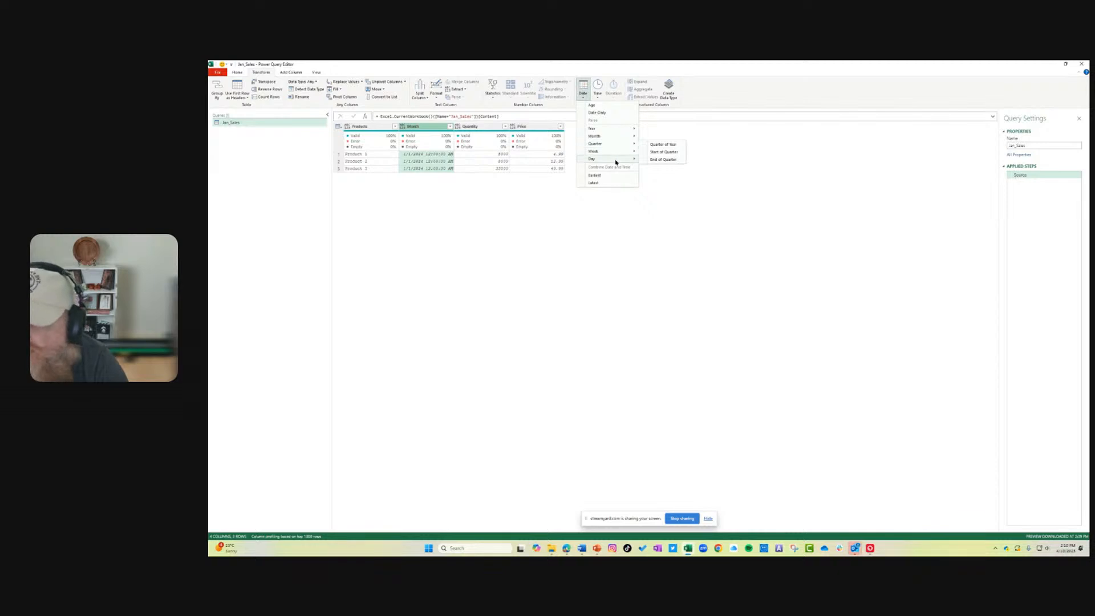
{"action": "left_click", "coordinate": [596, 97]}
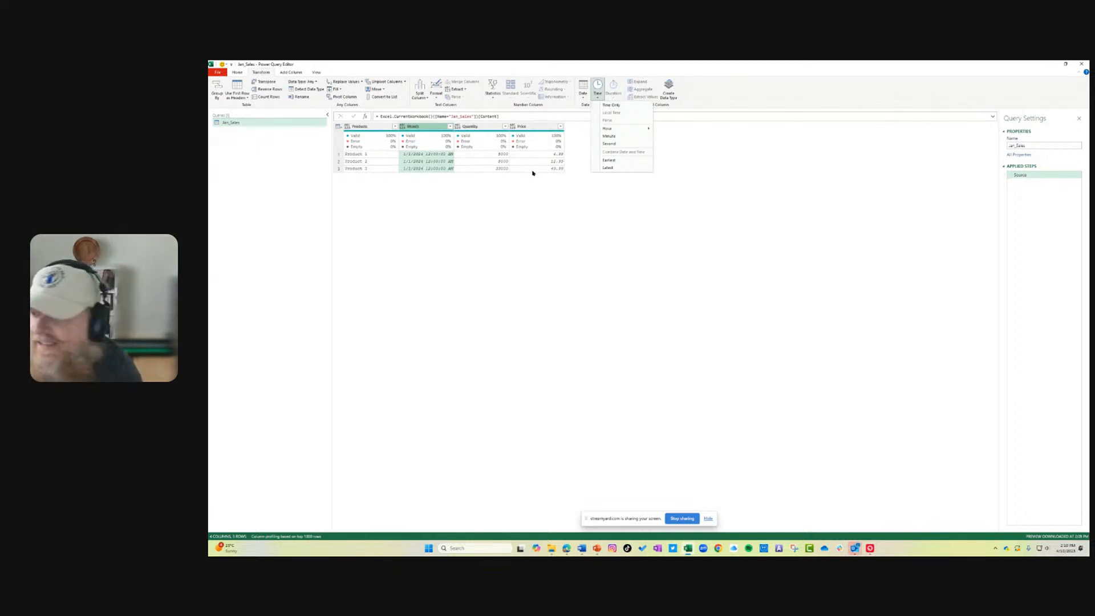
{"action": "left_click", "coordinate": [571, 228]}
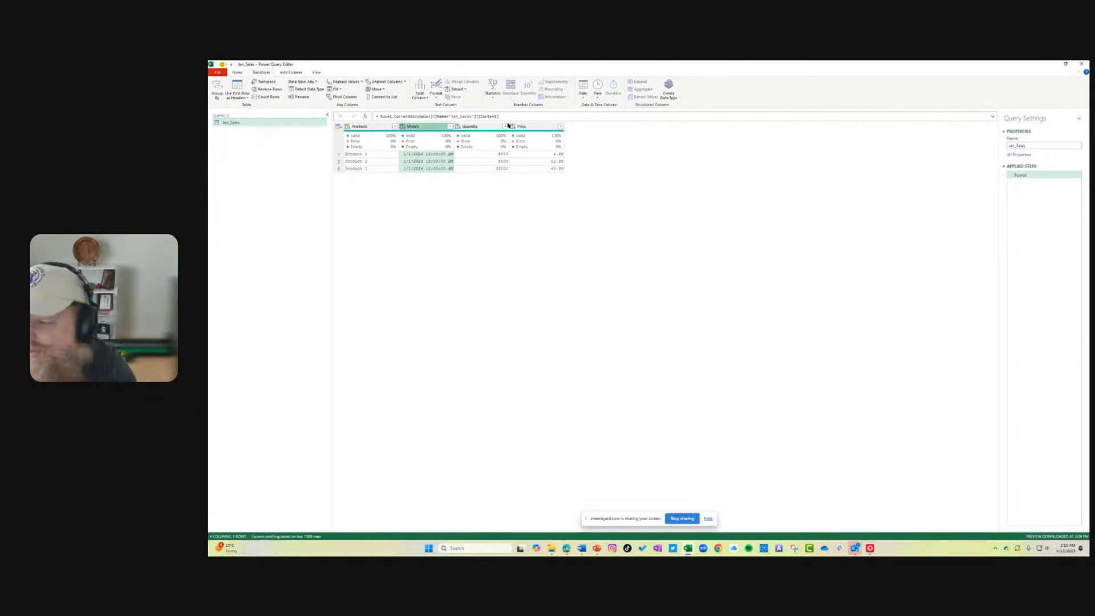
{"action": "left_click", "coordinate": [237, 73]}
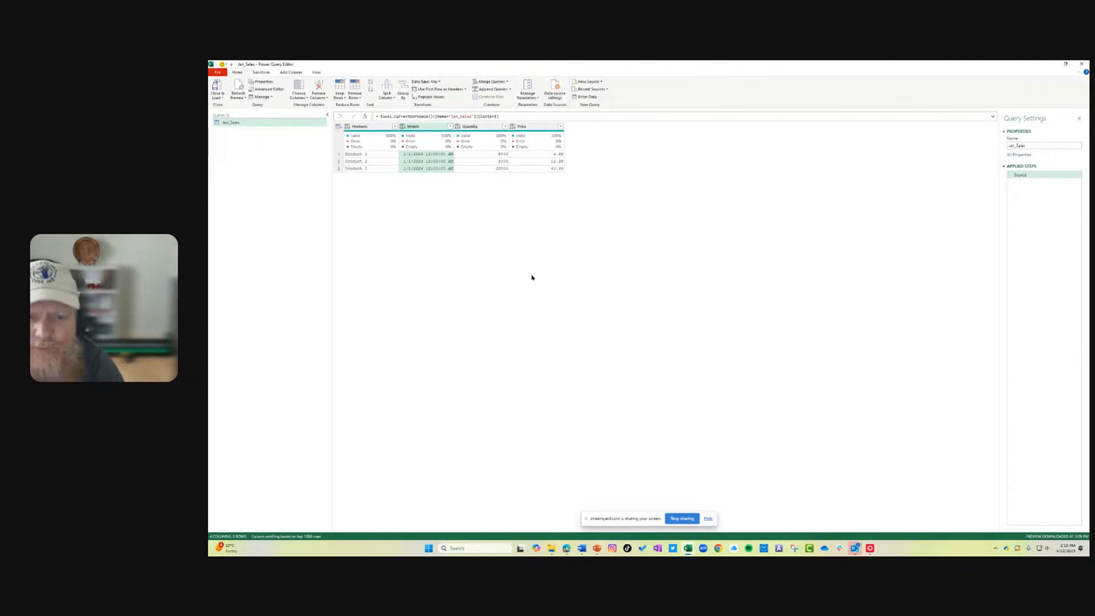
- Transform the Month column's dates to the start of the year
{"action": "left_click", "coordinate": [383, 126]}
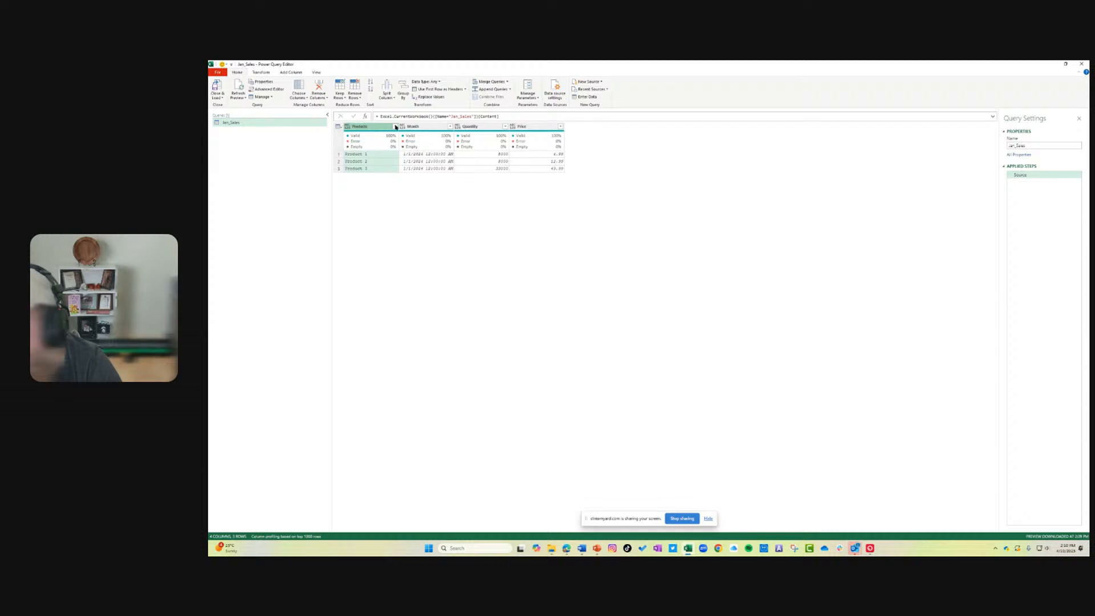
{"action": "left_click", "coordinate": [428, 127]}
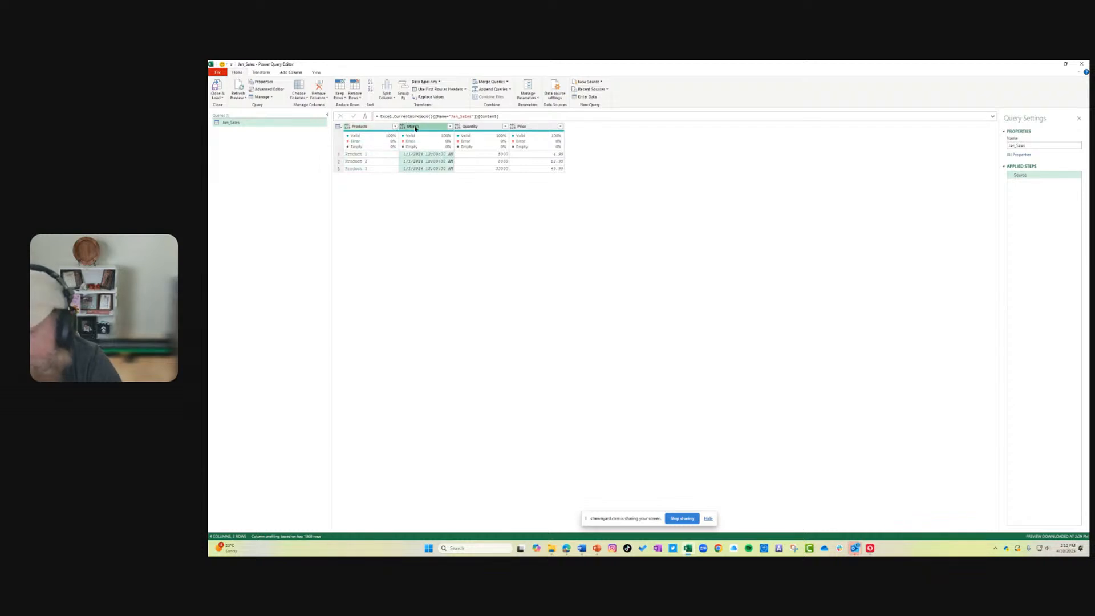
{"action": "mouse_move", "coordinate": [411, 138]}
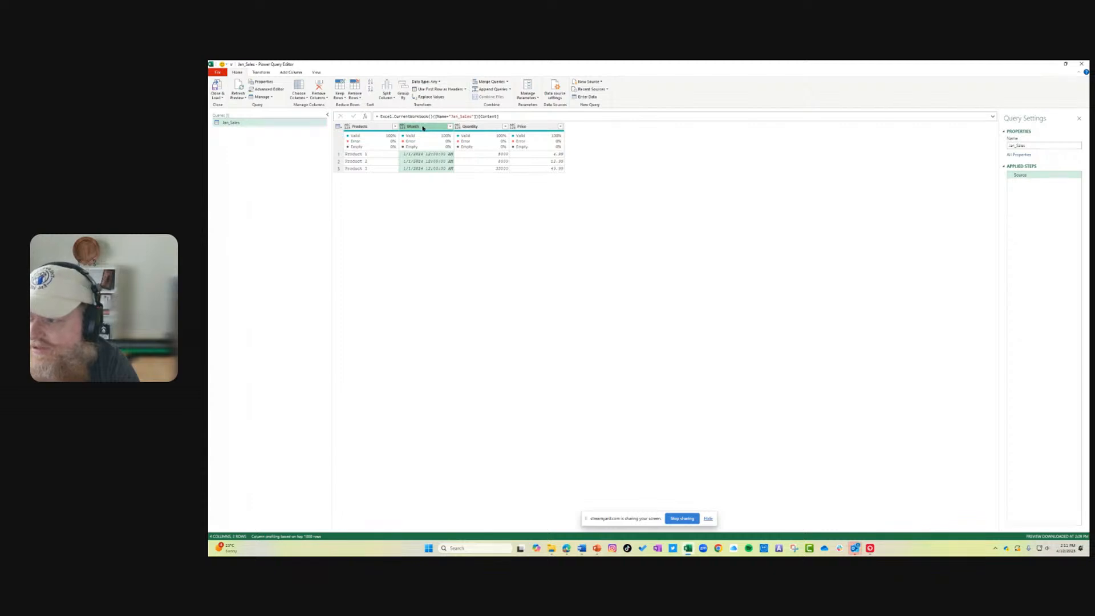
{"action": "left_click", "coordinate": [268, 73]}
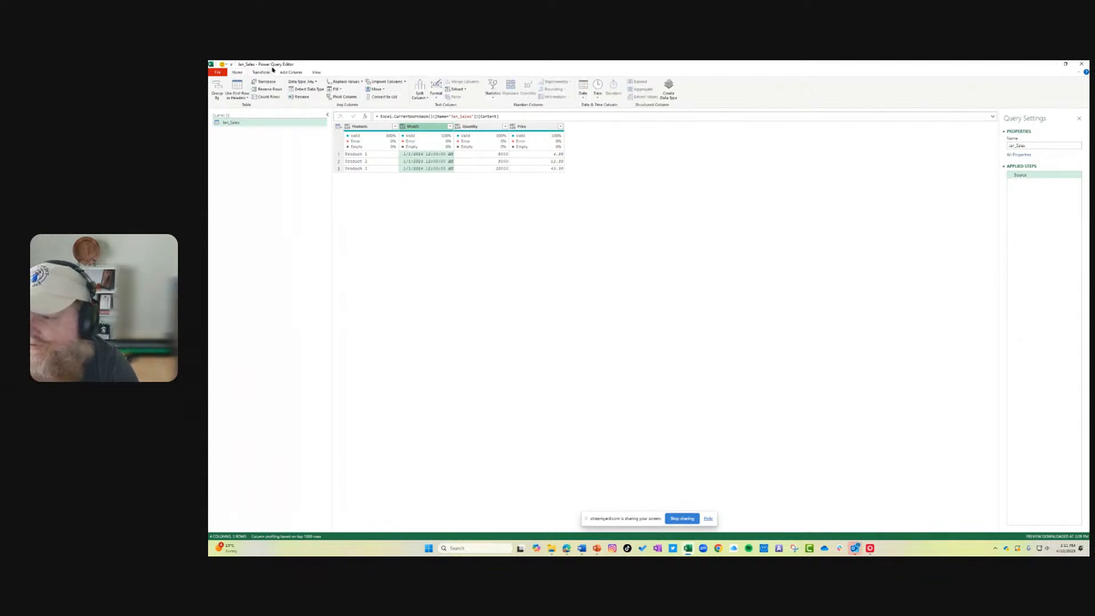
{"action": "left_click", "coordinate": [587, 99]}
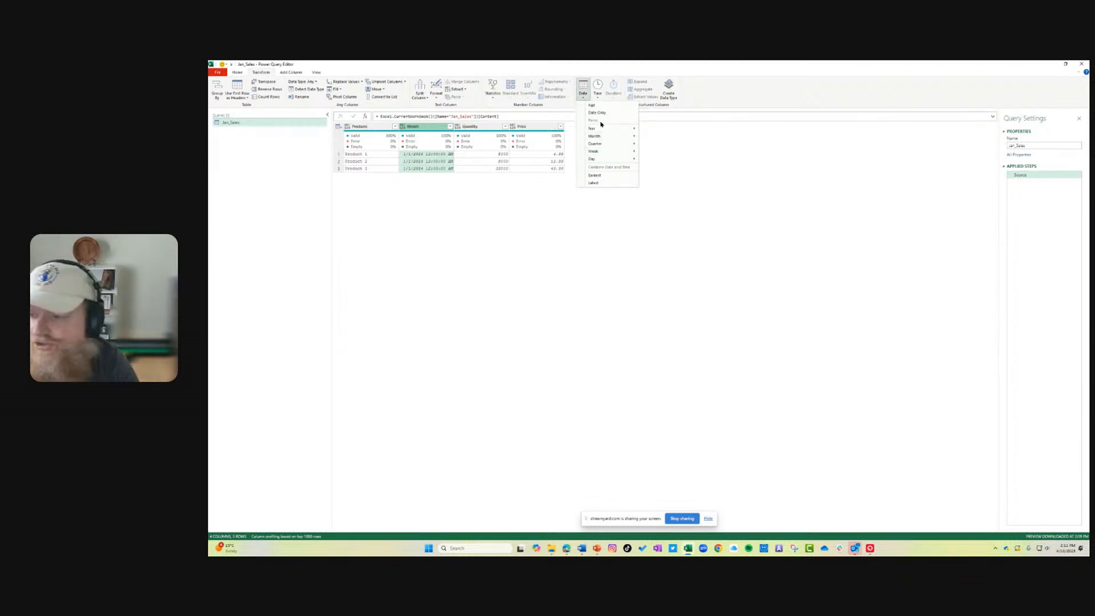
{"action": "mouse_move", "coordinate": [602, 131]}
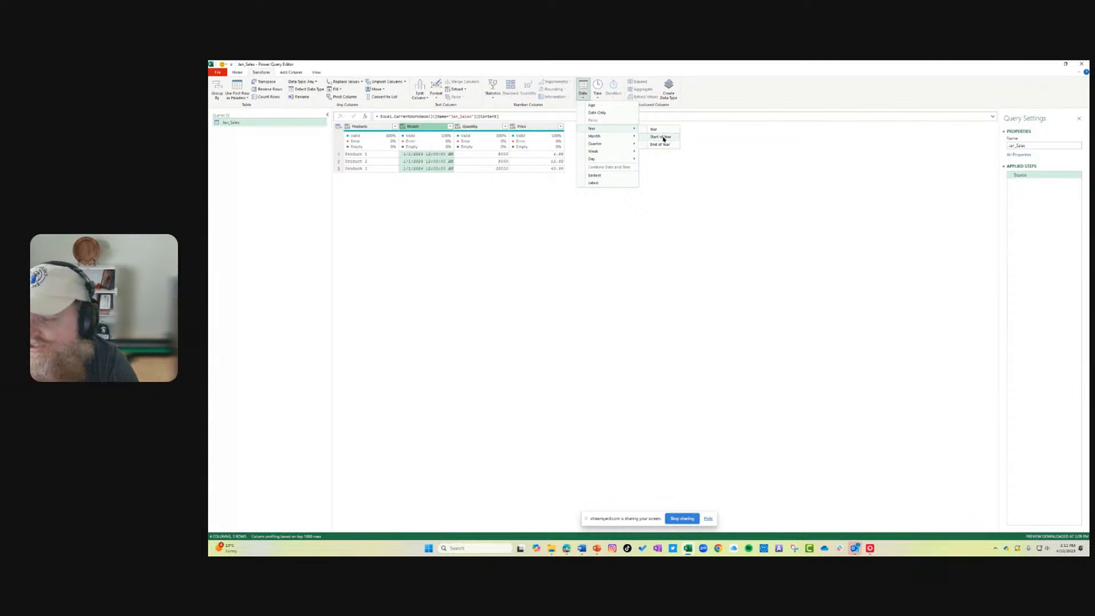
{"action": "left_click", "coordinate": [663, 138]}
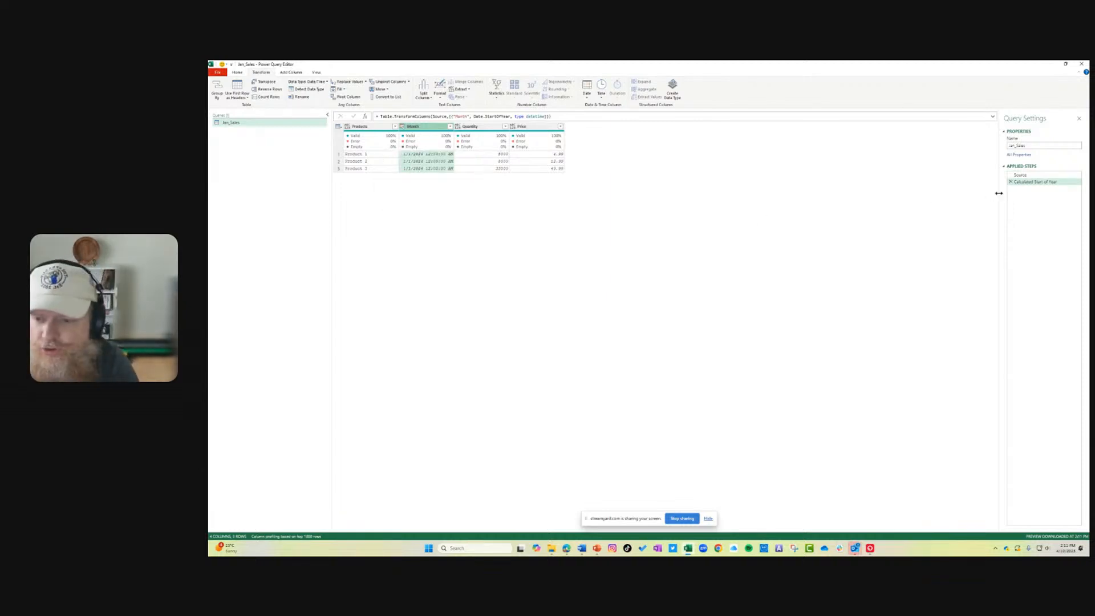
- Widen the query settings area and examine the formula generated for the start-of-year transformation
{"action": "left_click_drag", "start_coordinate": [999, 193], "coordinate": [930, 200]}
{"action": "left_click_drag", "start_coordinate": [841, 207], "coordinate": [915, 183]}
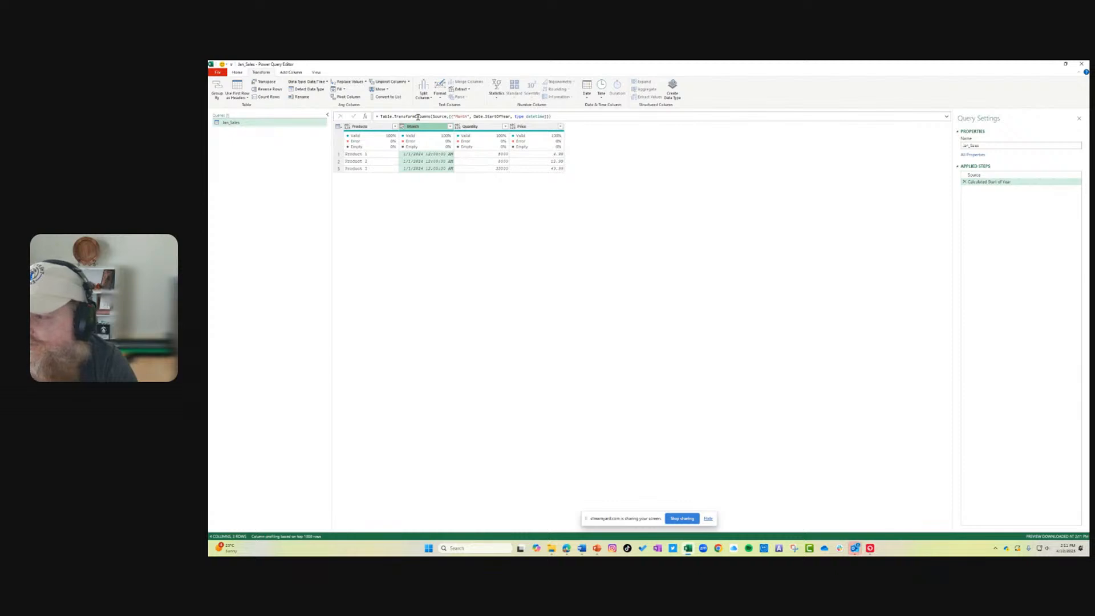
{"action": "left_click", "coordinate": [378, 116]}
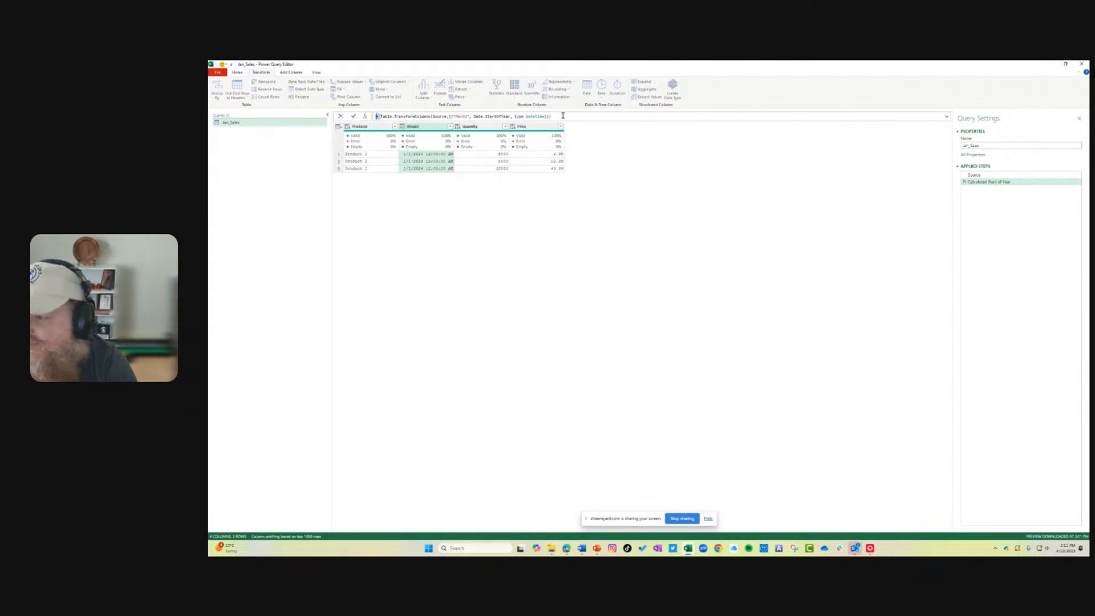
{"action": "key", "text": "ctrl+a"}
{"action": "left_click", "coordinate": [820, 117]}
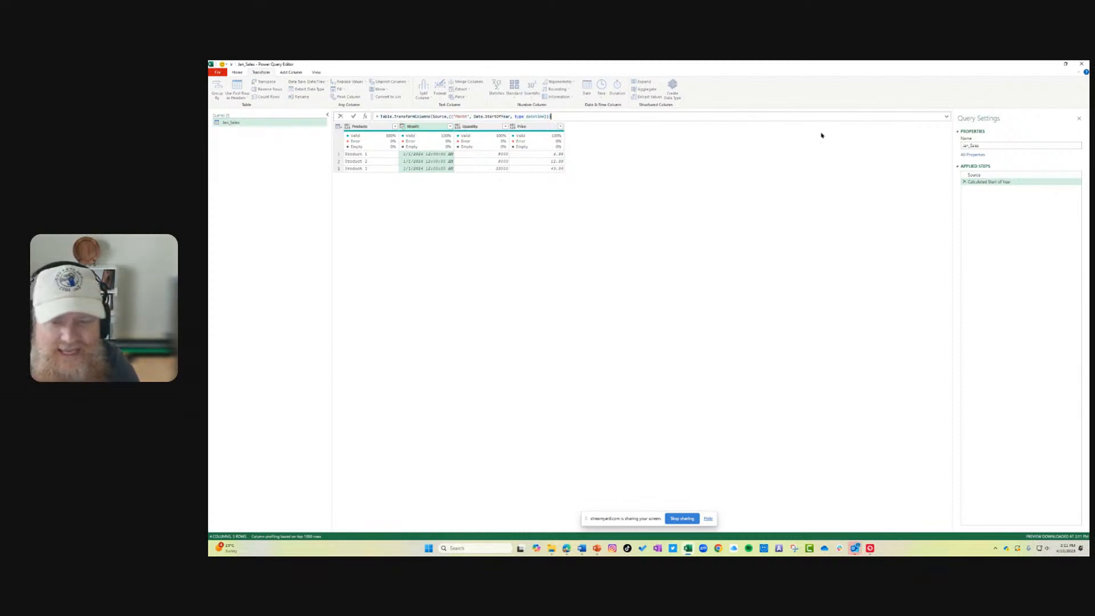
{"action": "left_click", "coordinate": [707, 166]}
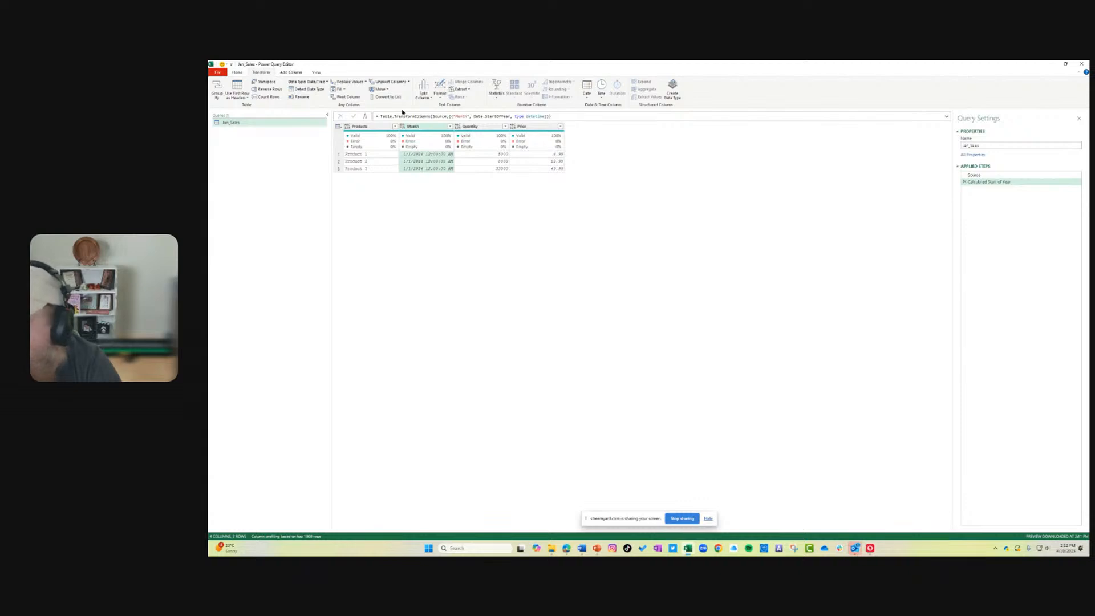
- Add a new column that holds the quarter of the year taken from the Month column
{"action": "left_click", "coordinate": [303, 72]}
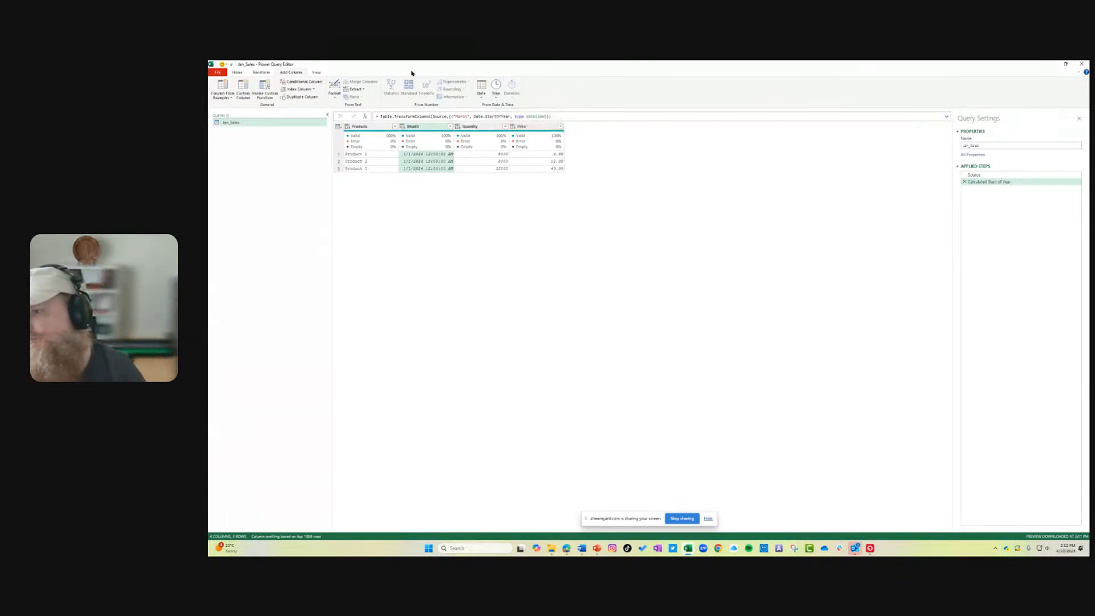
{"action": "left_click", "coordinate": [481, 90]}
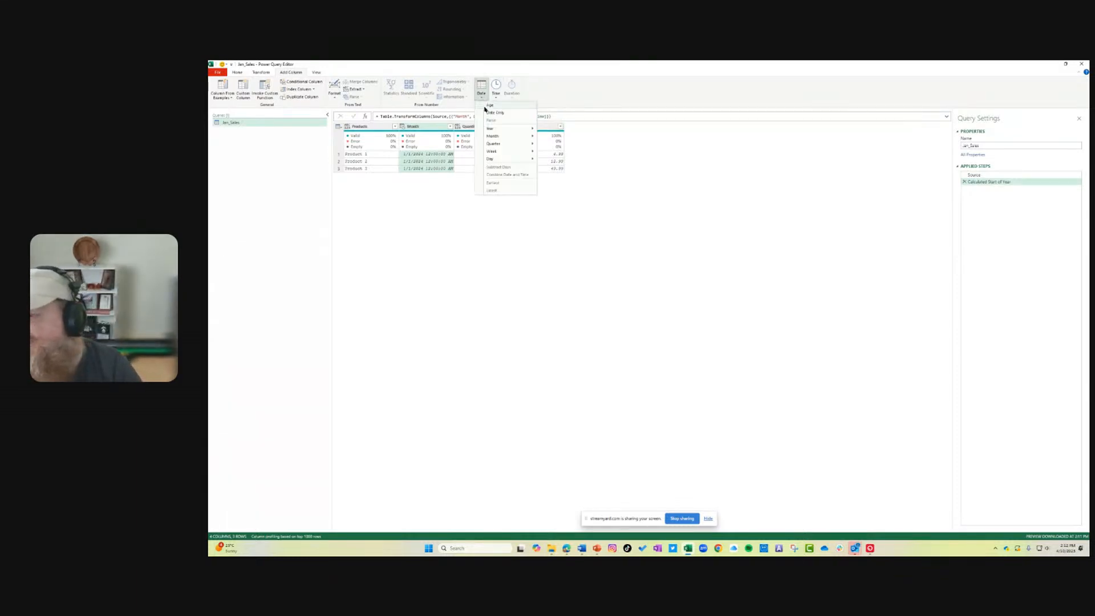
{"action": "mouse_move", "coordinate": [501, 146]}
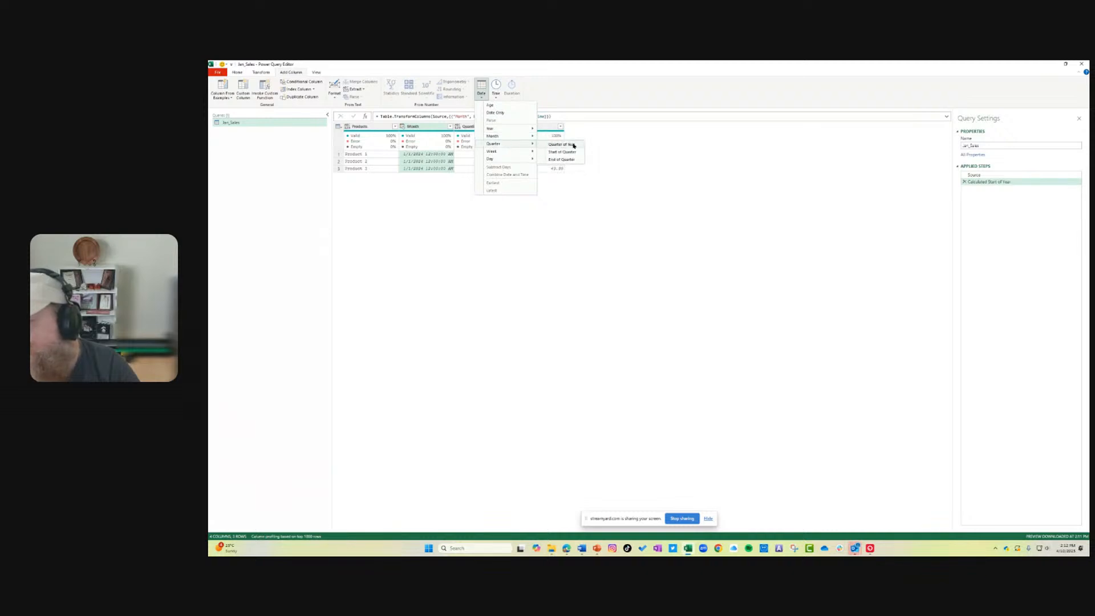
{"action": "left_click", "coordinate": [572, 145]}
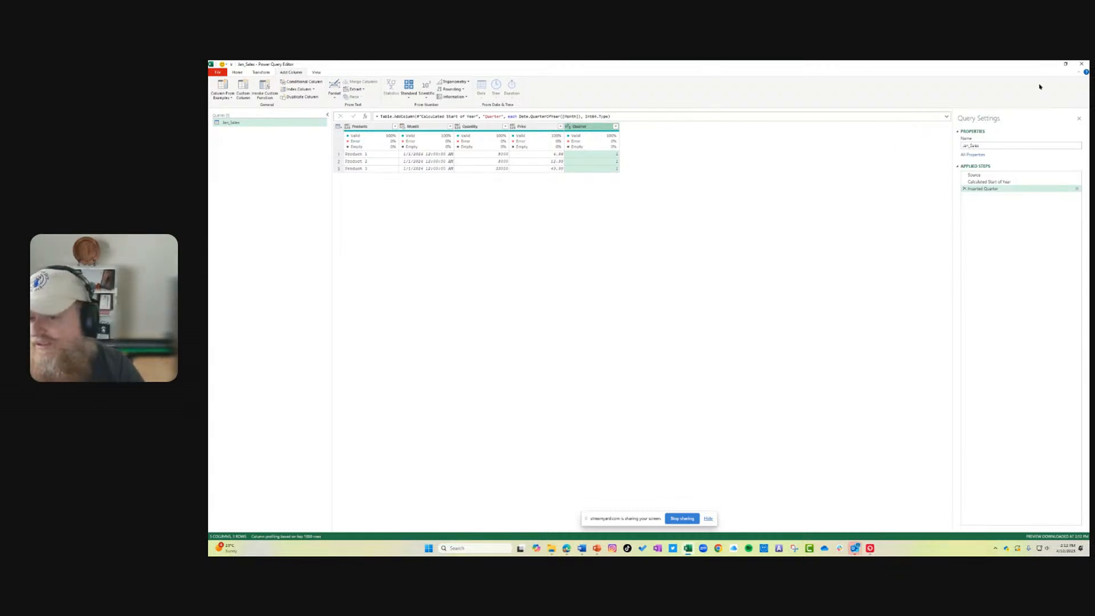
- Close the Power Query Editor and discard the query's changes
{"action": "left_click", "coordinate": [1082, 66]}
{"action": "left_click", "coordinate": [679, 314]}
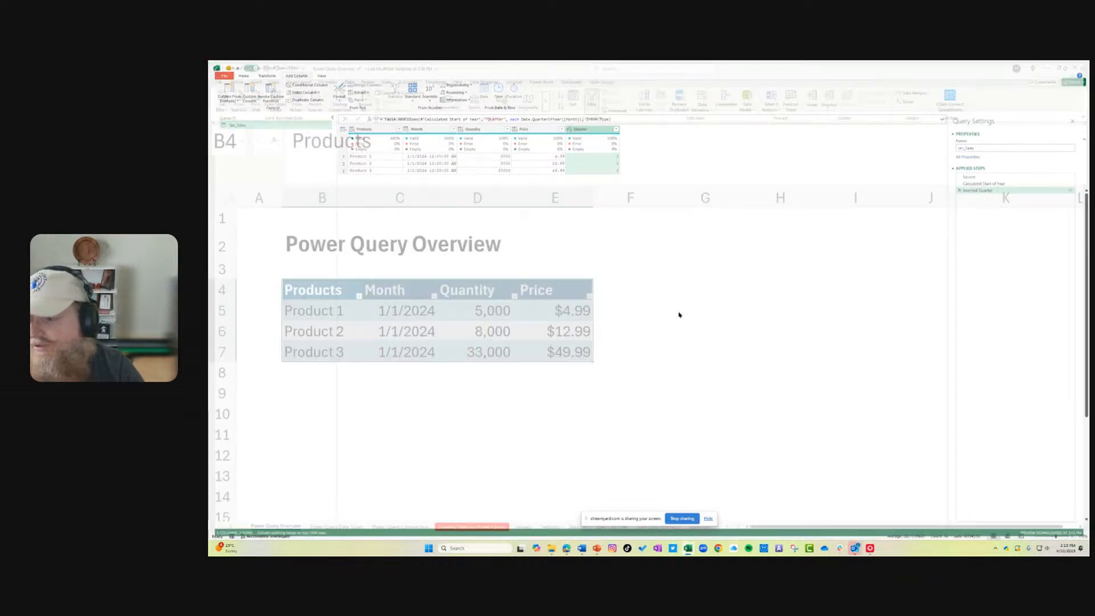
- Review the available data sources for new queries, and reopen the product table in the Power Query Editor
{"action": "left_click", "coordinate": [416, 333]}
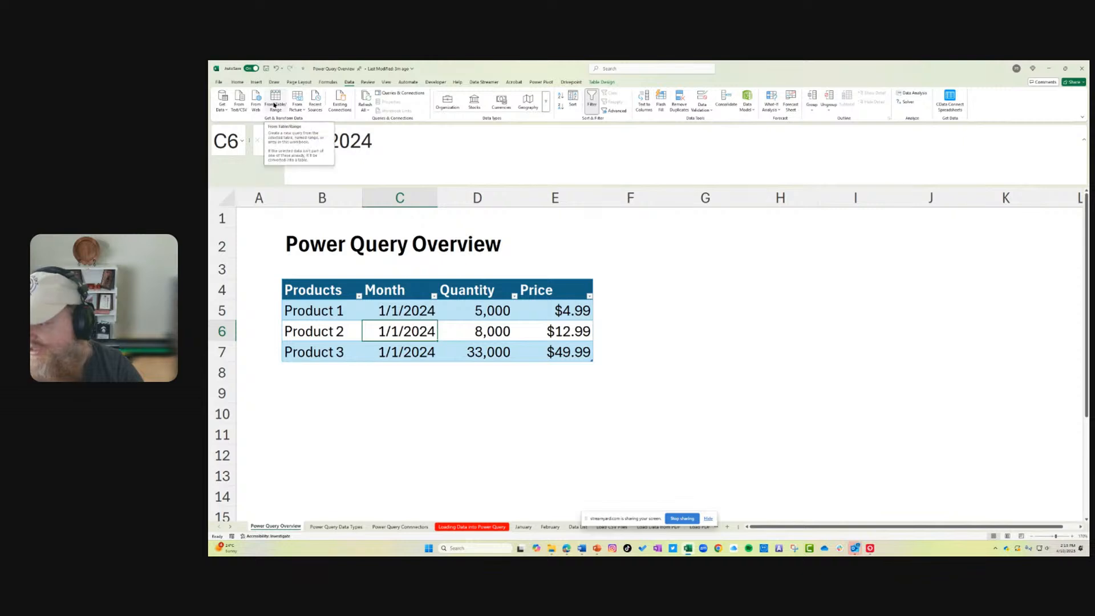
{"action": "left_click", "coordinate": [225, 108]}
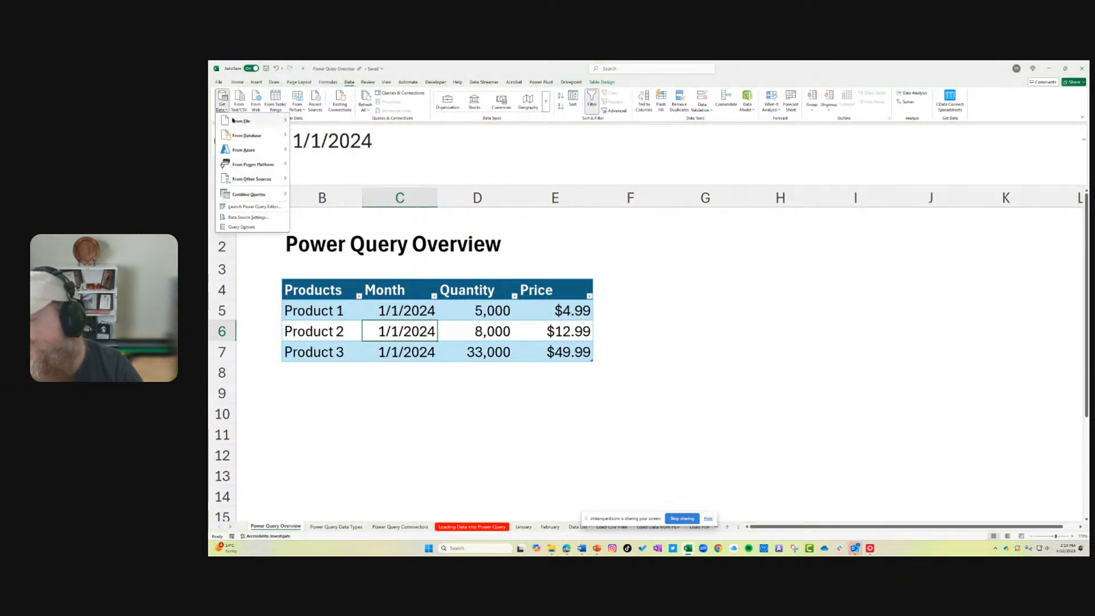
{"action": "mouse_move", "coordinate": [230, 121]}
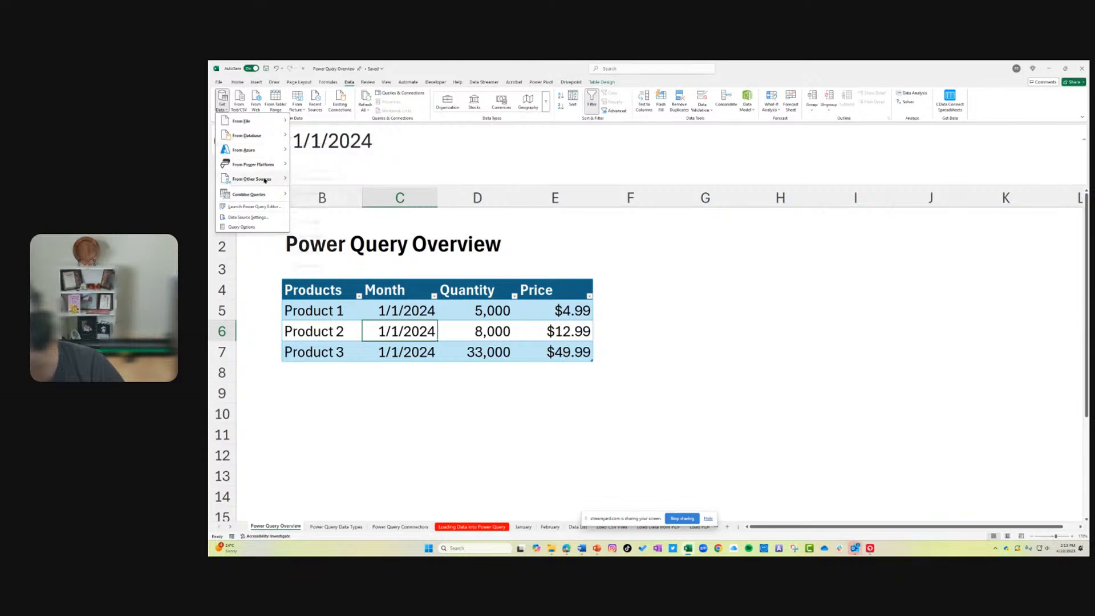
{"action": "mouse_move", "coordinate": [265, 180]}
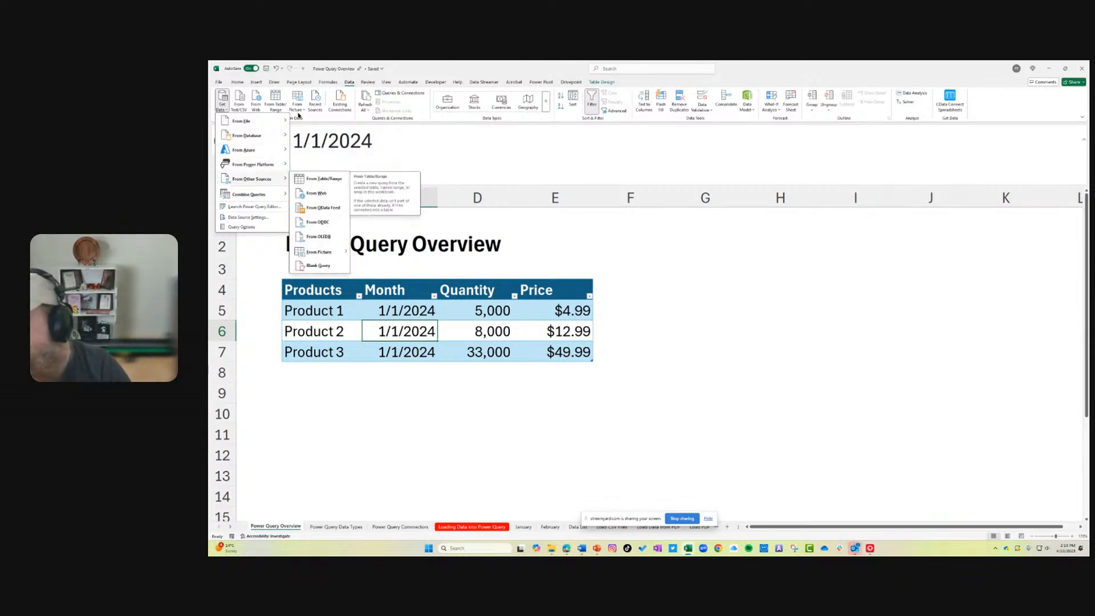
{"action": "left_click", "coordinate": [278, 99]}
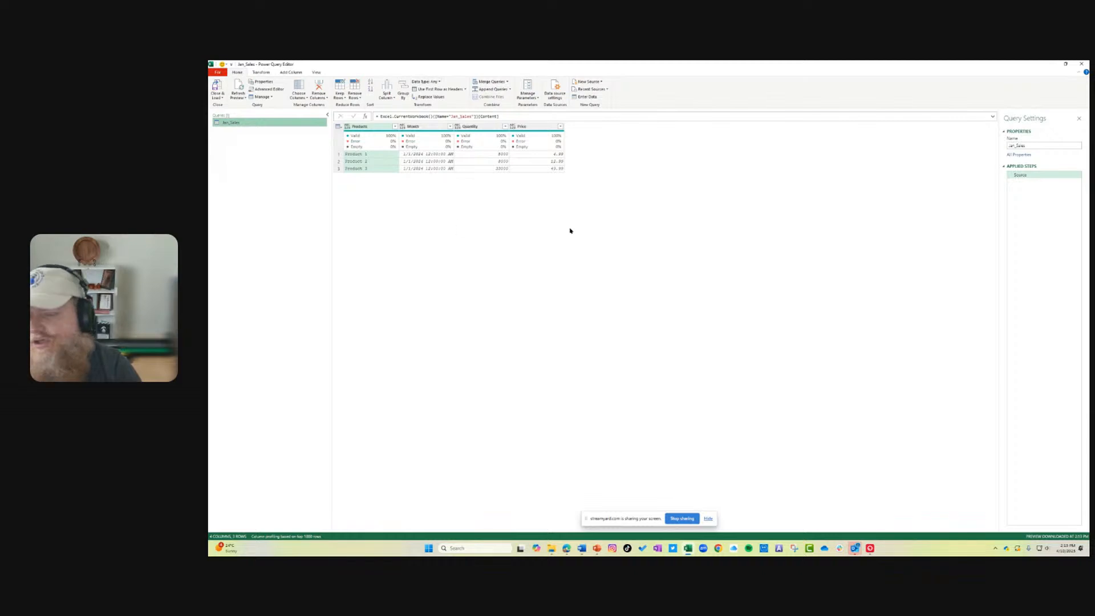
- Show the column distribution and column profile for the query's data preview, and hide both again
{"action": "left_click", "coordinate": [261, 73]}
{"action": "left_click", "coordinate": [289, 72]}
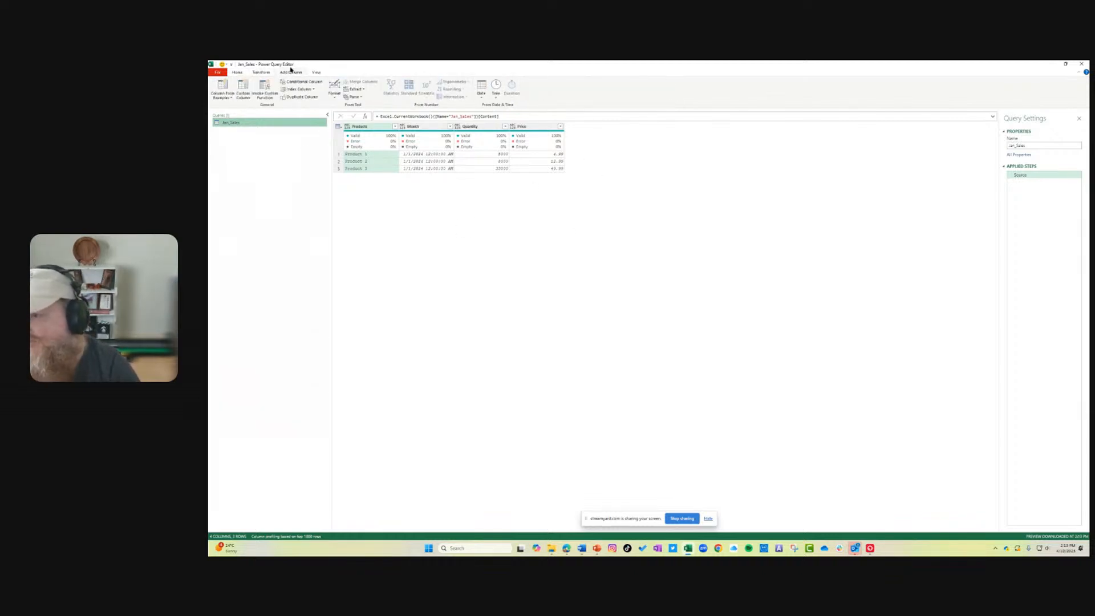
{"action": "left_click", "coordinate": [316, 73]}
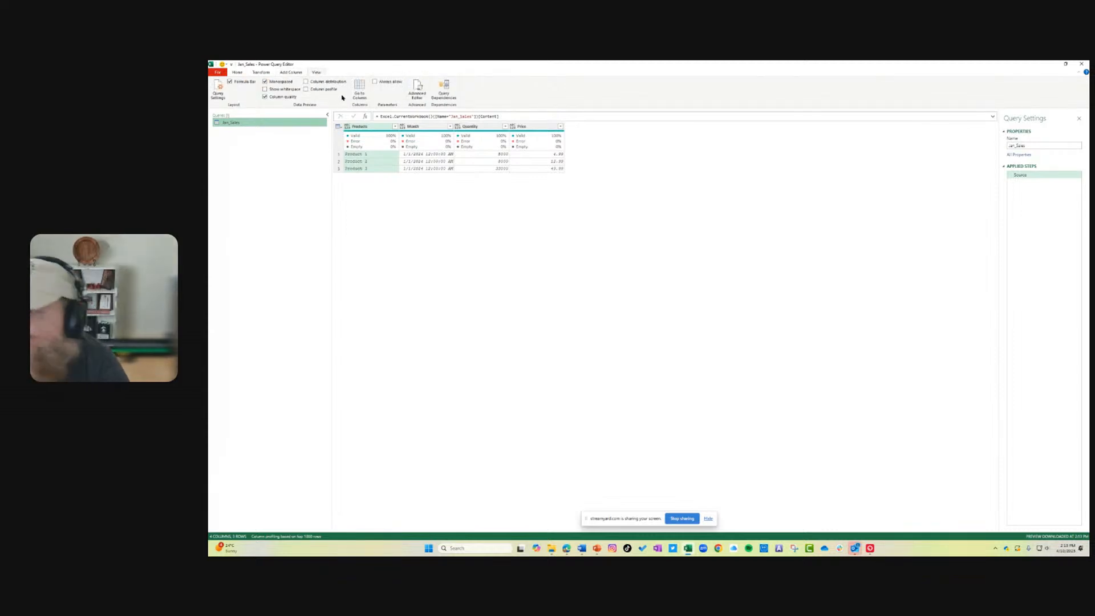
{"action": "left_click", "coordinate": [305, 82]}
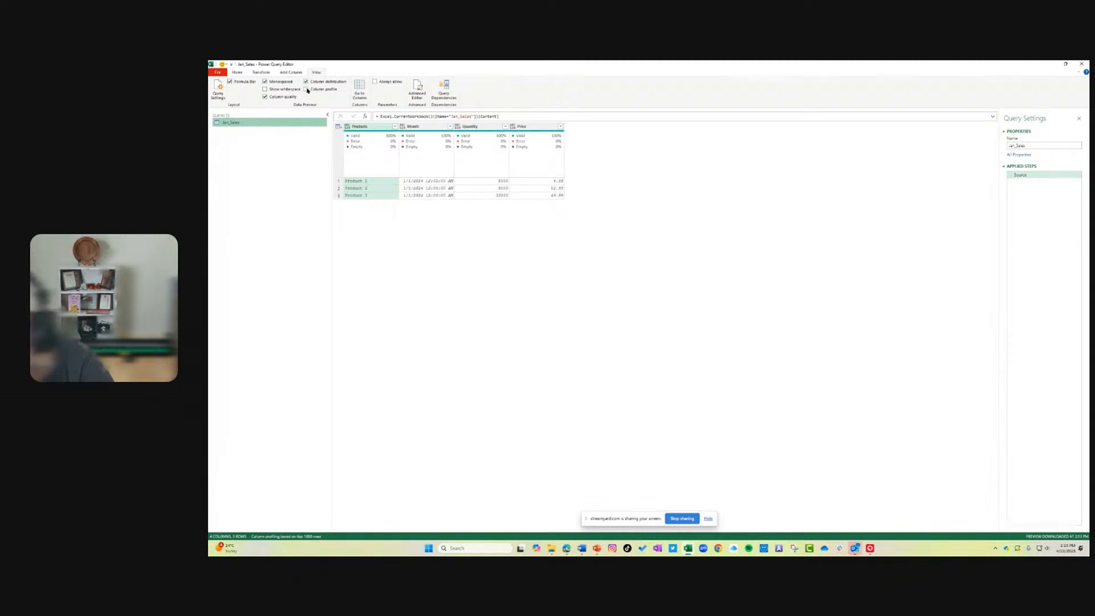
{"action": "left_click", "coordinate": [305, 89]}
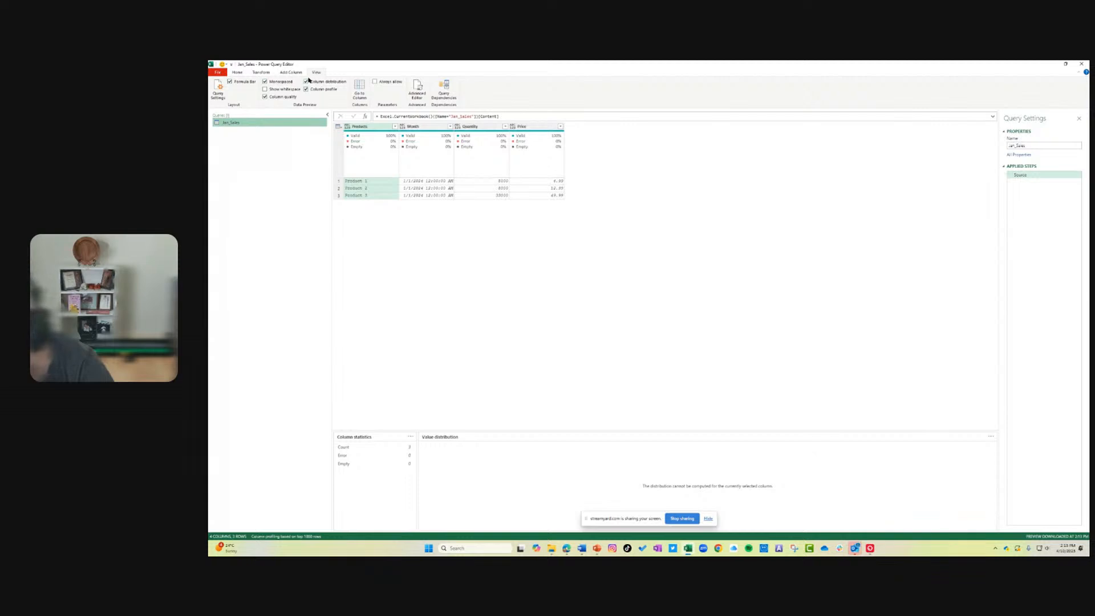
{"action": "left_click", "coordinate": [306, 82]}
{"action": "left_click", "coordinate": [306, 89]}
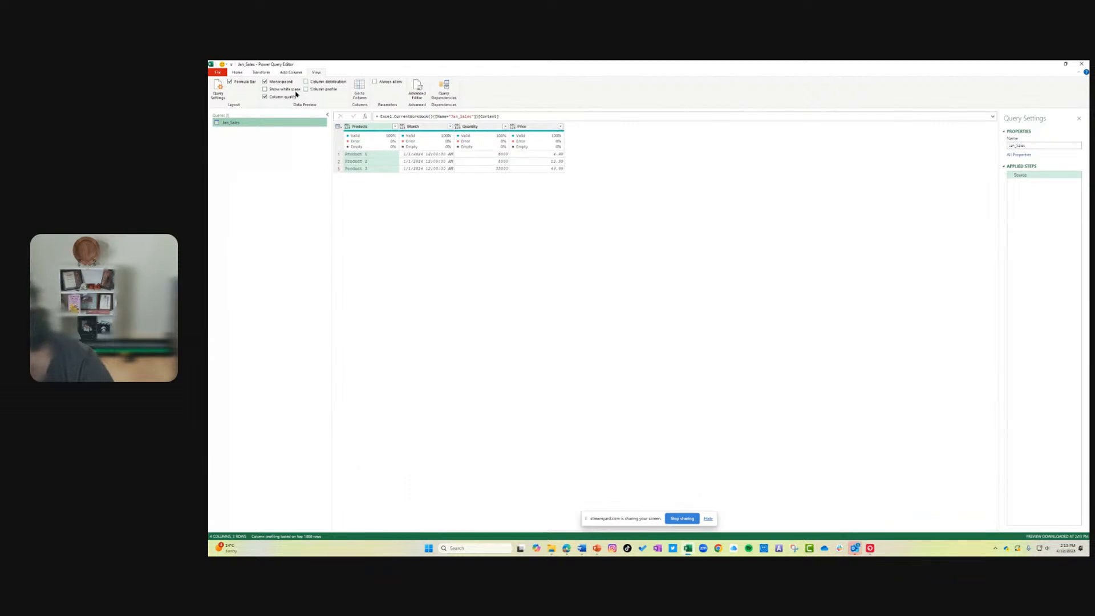
- Try the data preview options again, finishing with column quality, column distribution and column profile all turned off
{"action": "left_click", "coordinate": [269, 96]}
{"action": "left_click", "coordinate": [267, 96]}
{"action": "left_click", "coordinate": [305, 90]}
{"action": "left_click", "coordinate": [306, 82]}
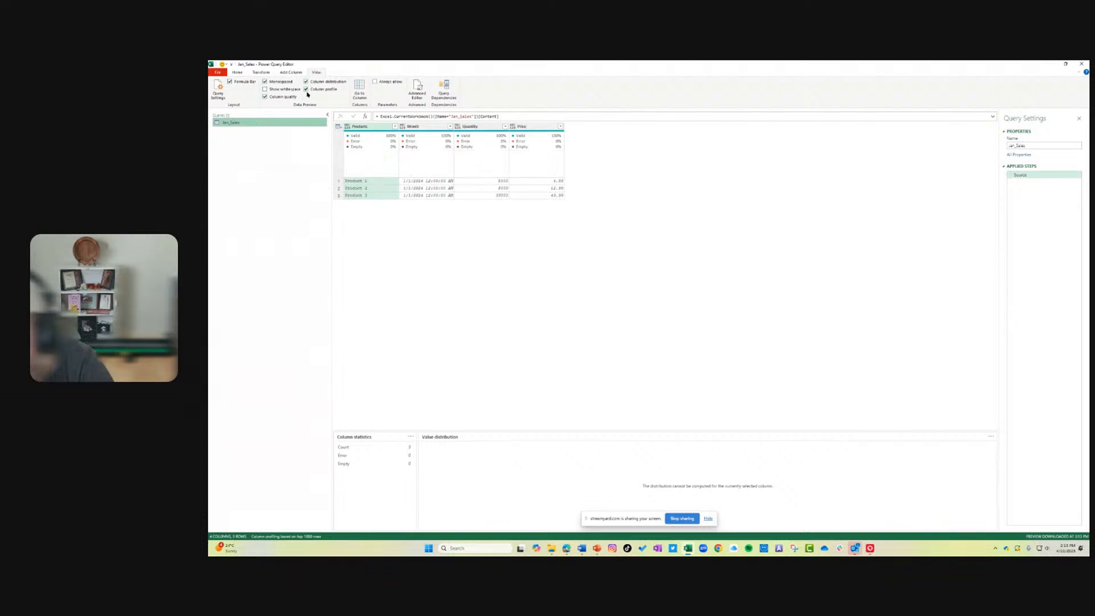
{"action": "left_click", "coordinate": [305, 82]}
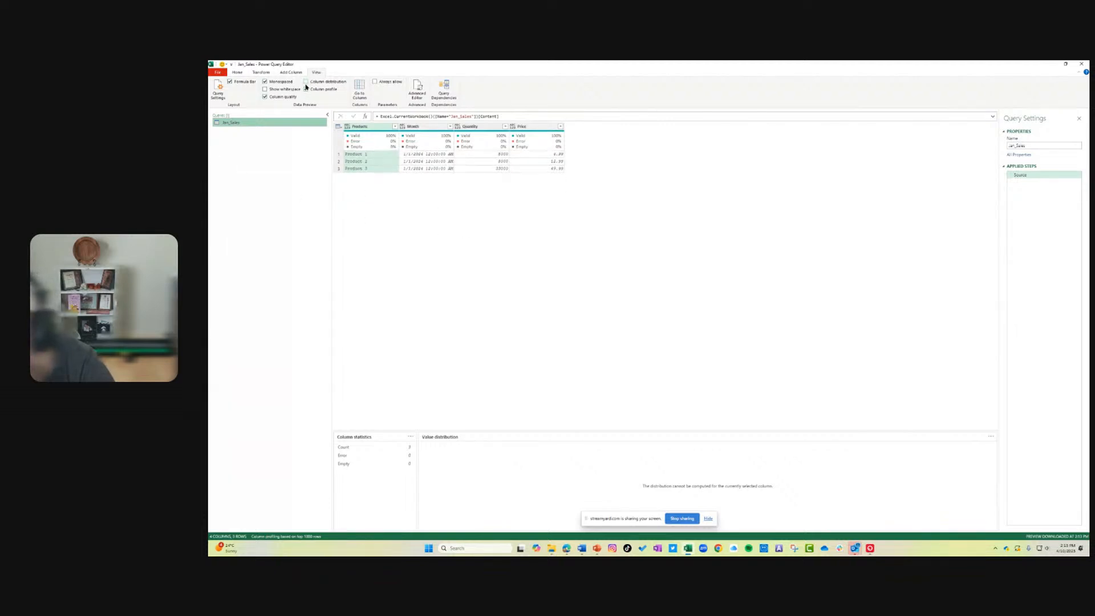
{"action": "left_click", "coordinate": [306, 90]}
{"action": "left_click", "coordinate": [264, 97]}
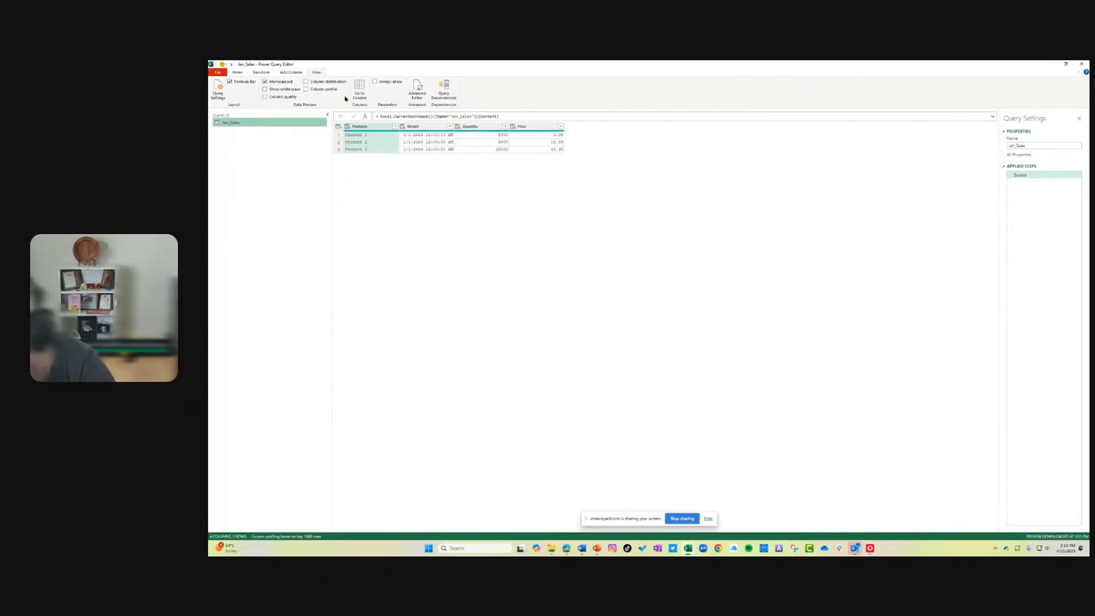
- Use Go to Column to select the Price column
{"action": "left_click", "coordinate": [359, 90]}
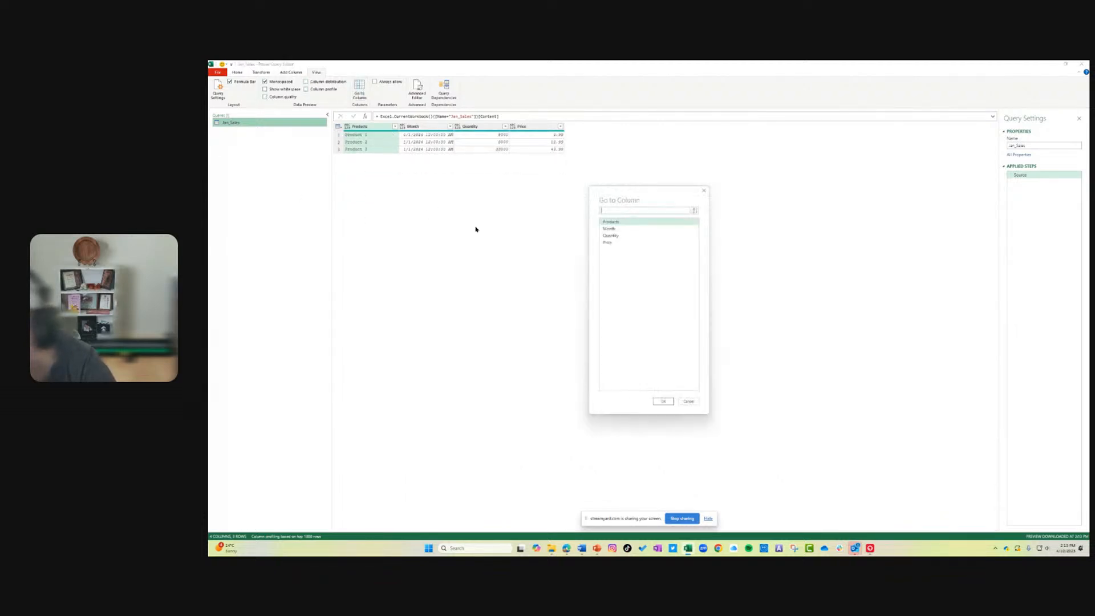
{"action": "left_click", "coordinate": [609, 243]}
{"action": "left_click", "coordinate": [659, 401]}
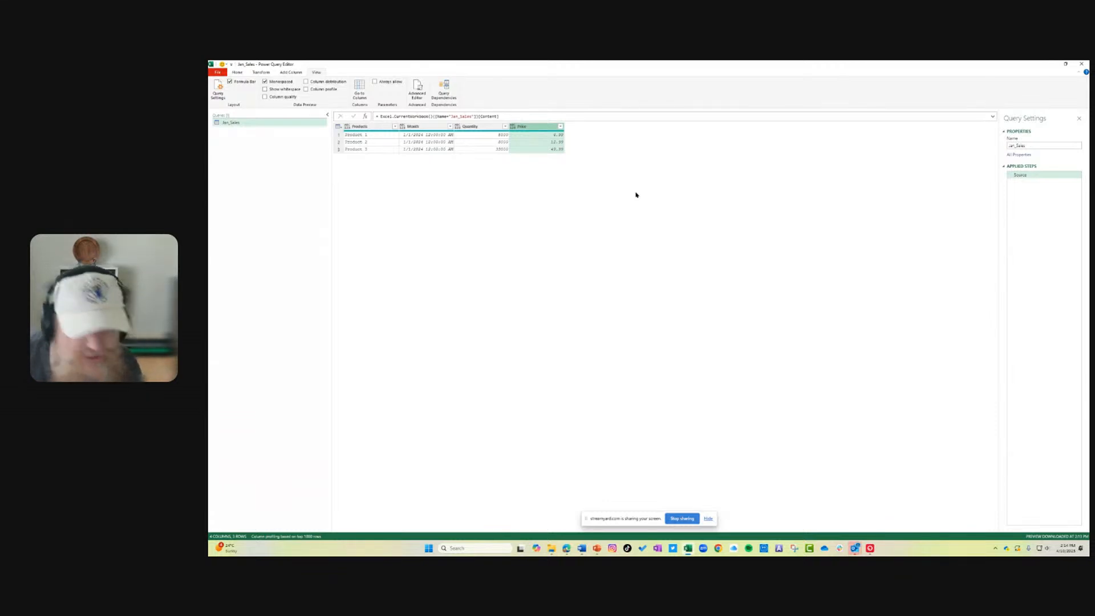
- Examine the query's M code in the Advanced Editor and its Query Dependencies diagram, closing both without changes
{"action": "left_click", "coordinate": [419, 92]}
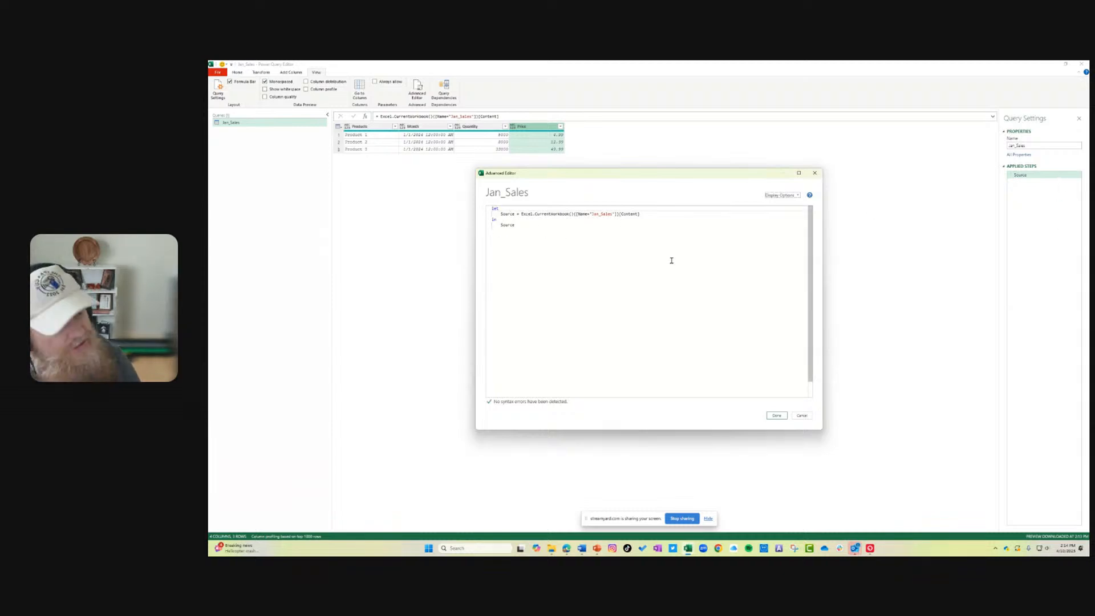
{"action": "left_click", "coordinate": [802, 416]}
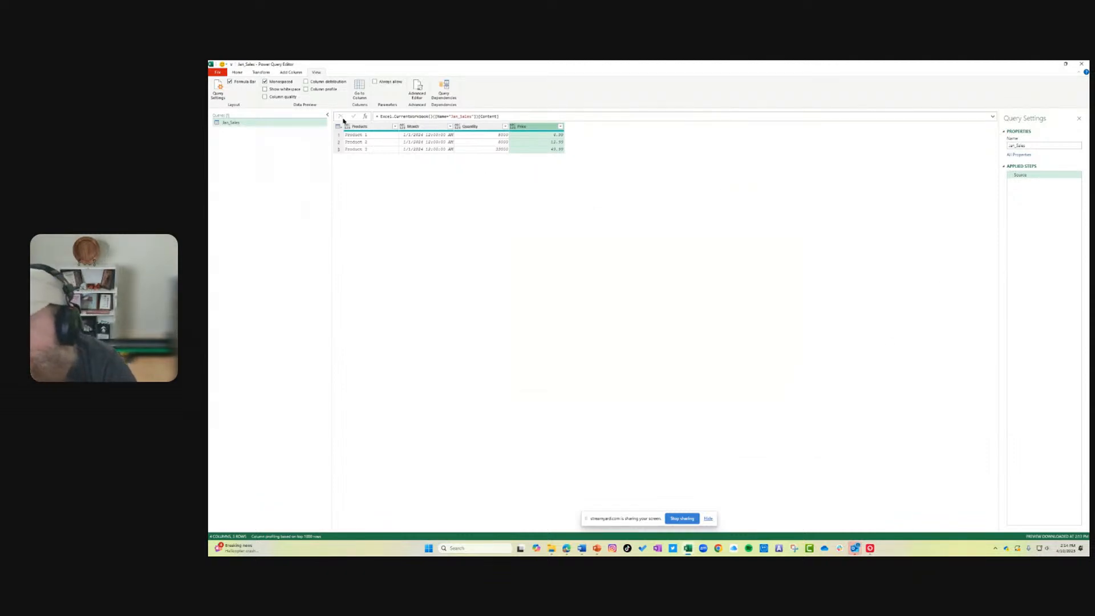
{"action": "left_click", "coordinate": [446, 94]}
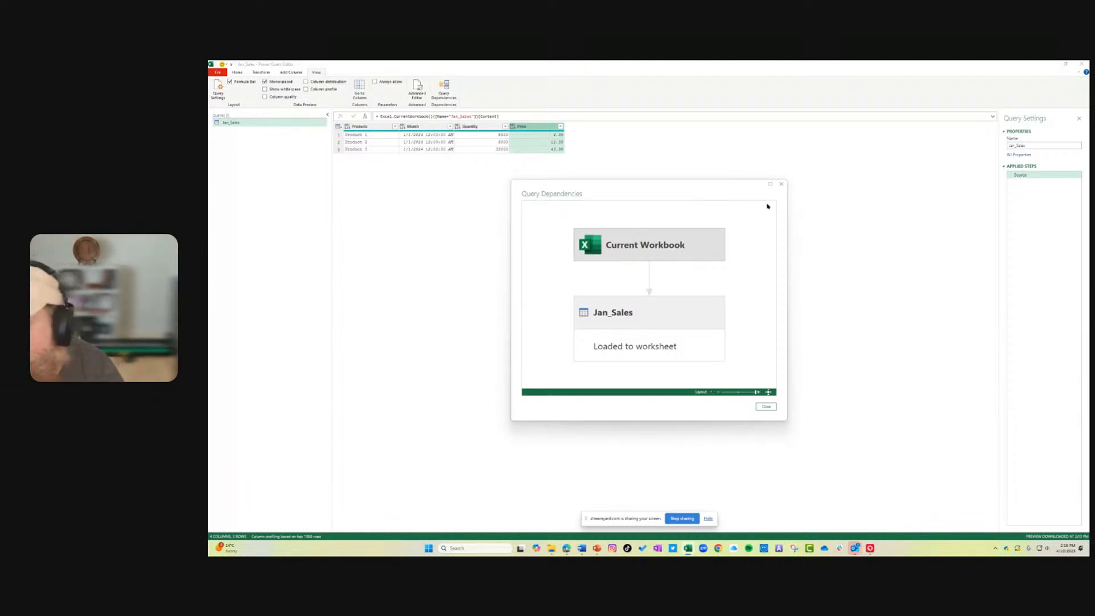
{"action": "left_click", "coordinate": [782, 184]}
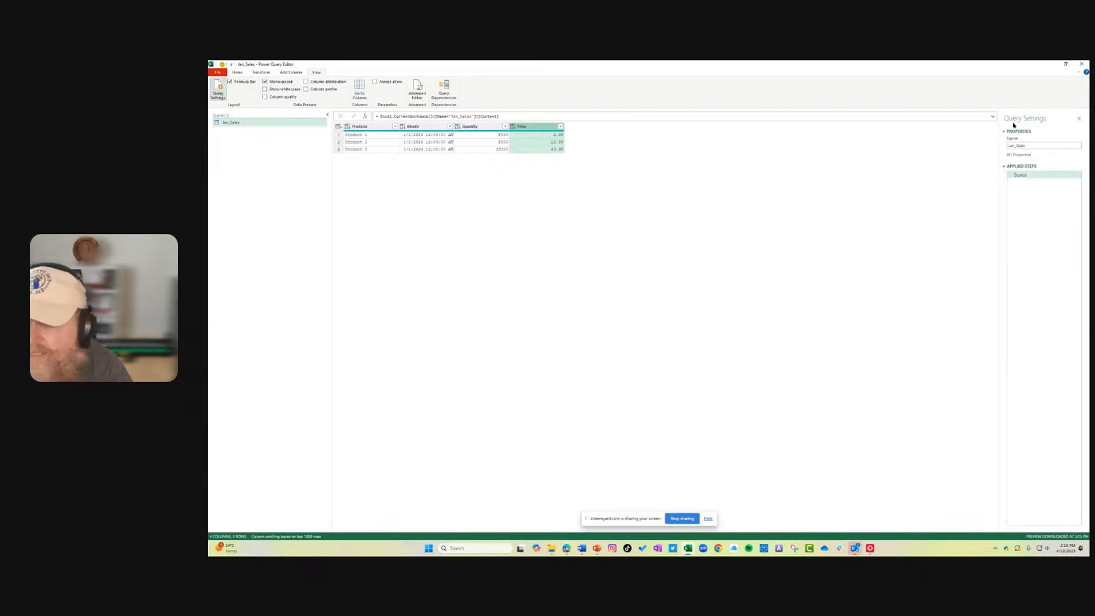
- Widen the Query Settings pane, and hide and redisplay it
{"action": "left_click_drag", "start_coordinate": [999, 155], "coordinate": [954, 159]}
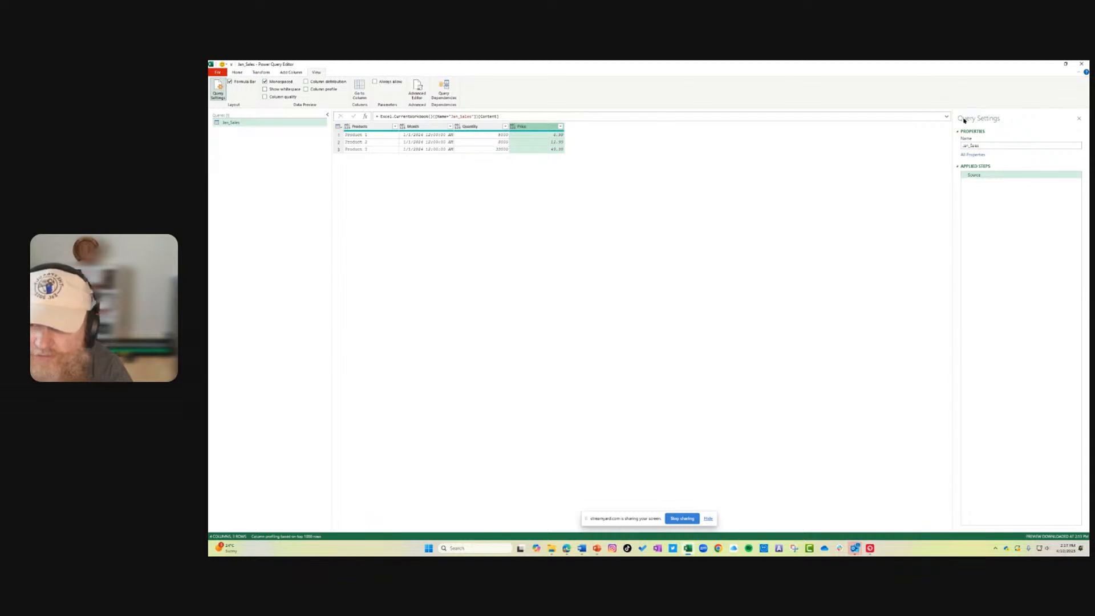
{"action": "left_click", "coordinate": [1079, 118]}
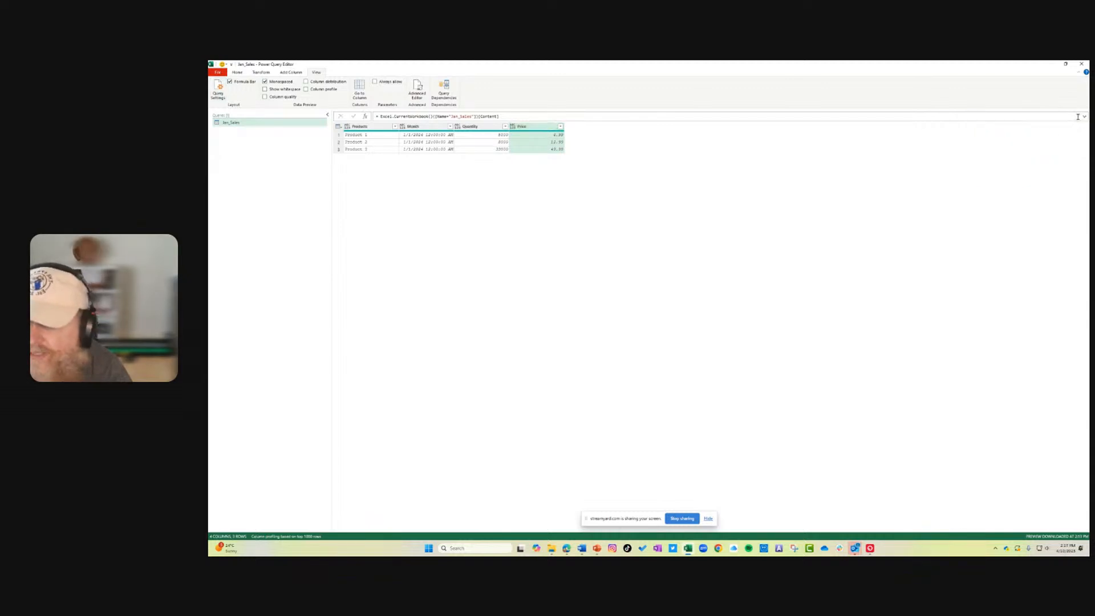
{"action": "left_click", "coordinate": [217, 90]}
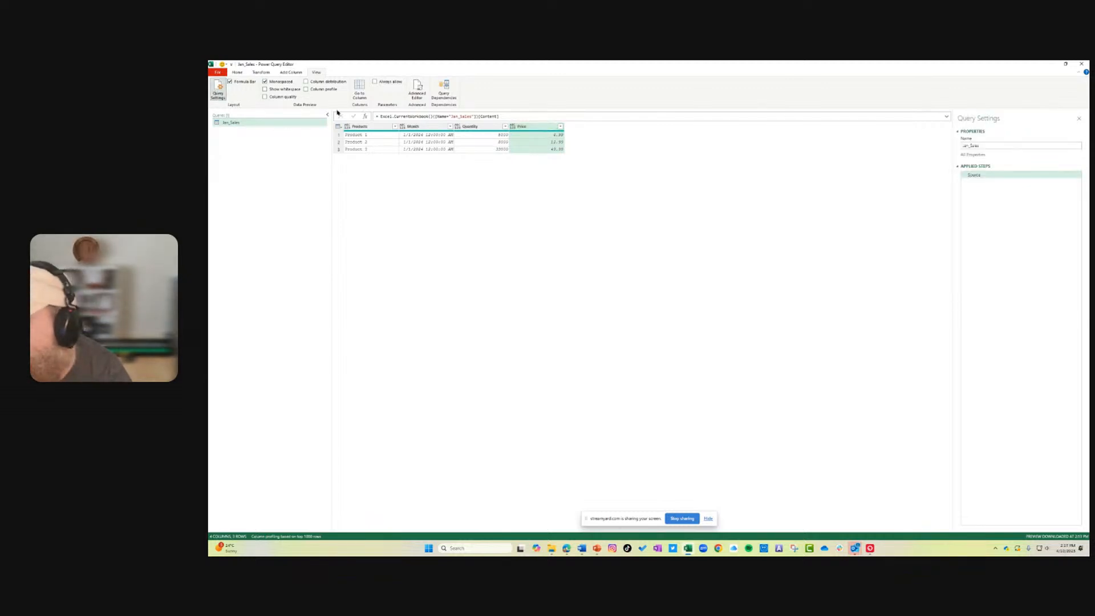
- Review the General, Data Load and Power Query Editor categories in the Query Options, including the formula bar setting, and cancel the dialog
{"action": "left_click", "coordinate": [217, 72]}
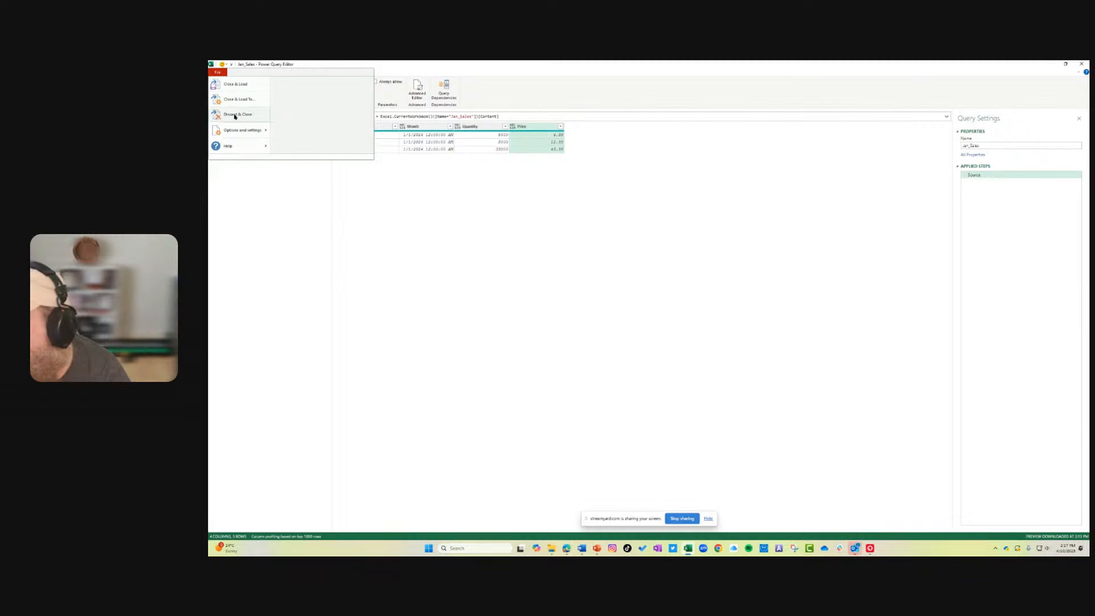
{"action": "mouse_move", "coordinate": [227, 136]}
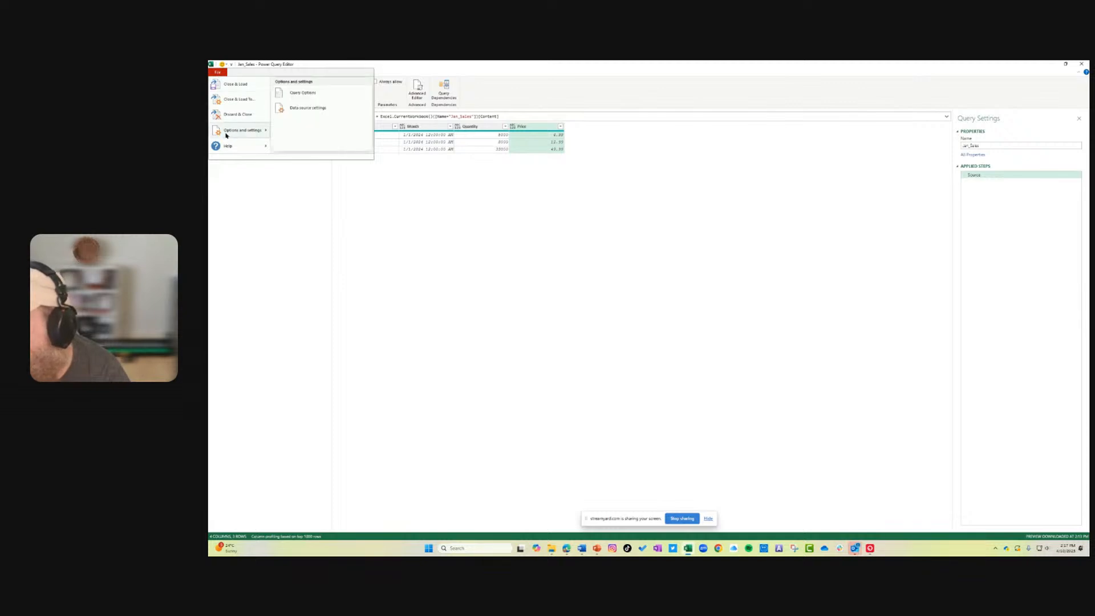
{"action": "left_click", "coordinate": [310, 93]}
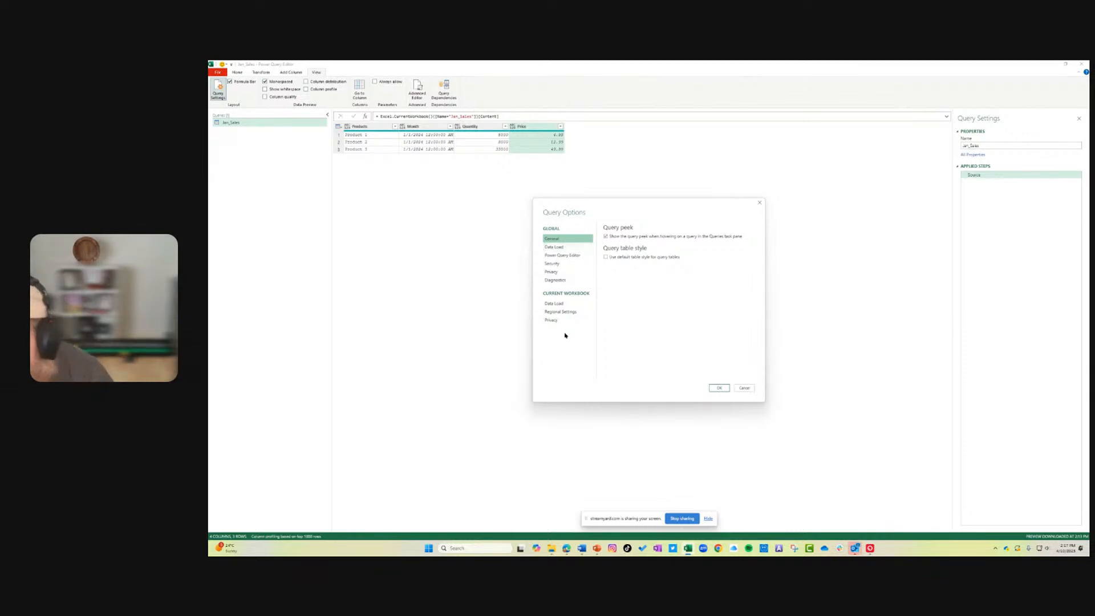
{"action": "left_click", "coordinate": [568, 249]}
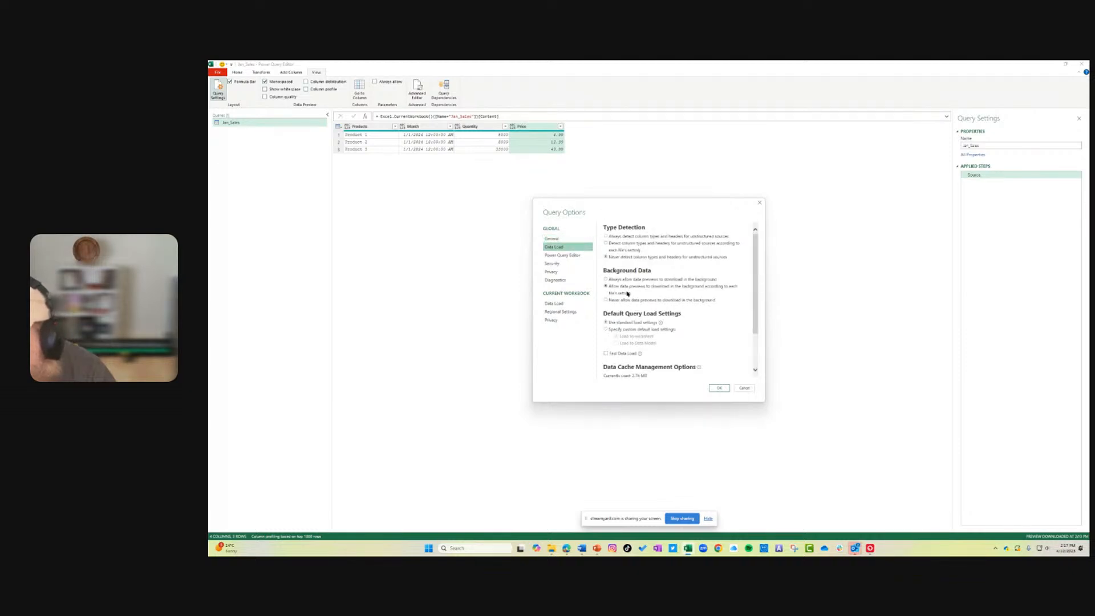
{"action": "left_click", "coordinate": [570, 255]}
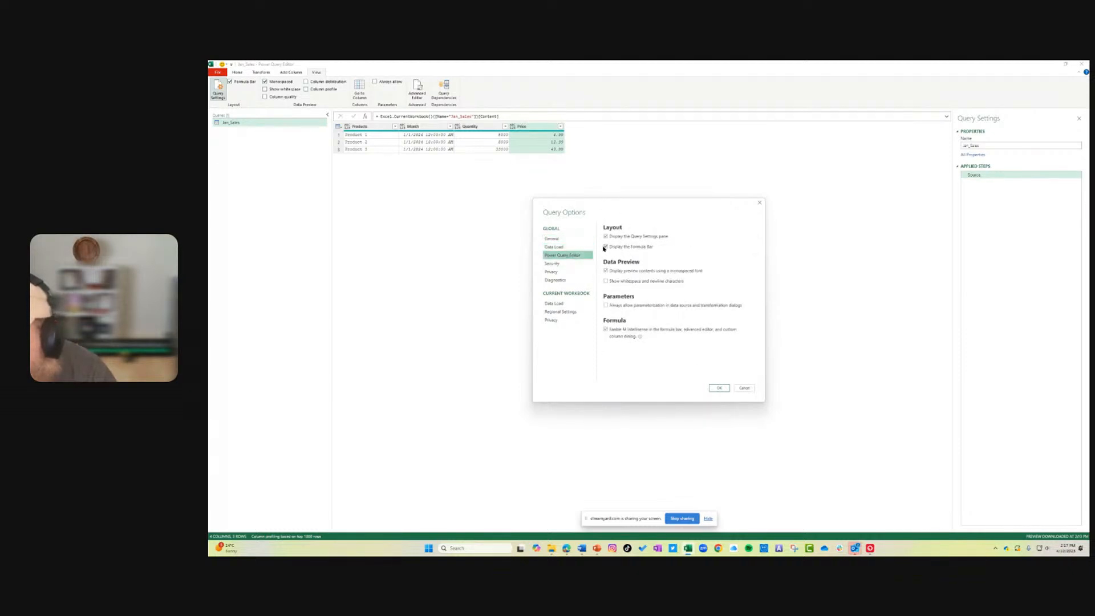
{"action": "left_click", "coordinate": [606, 247]}
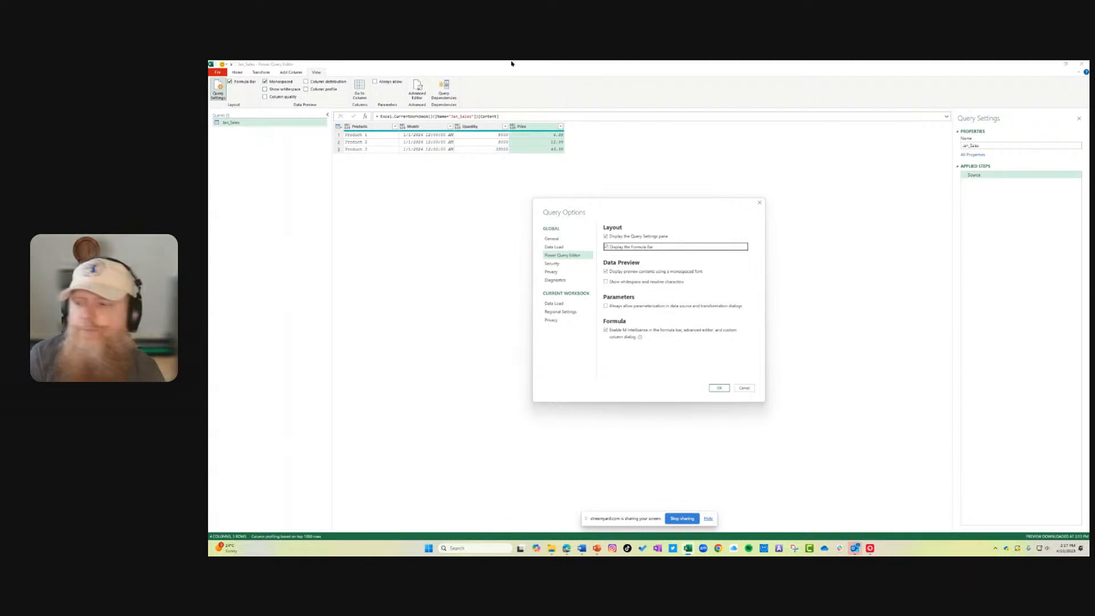
{"action": "left_click", "coordinate": [750, 388]}
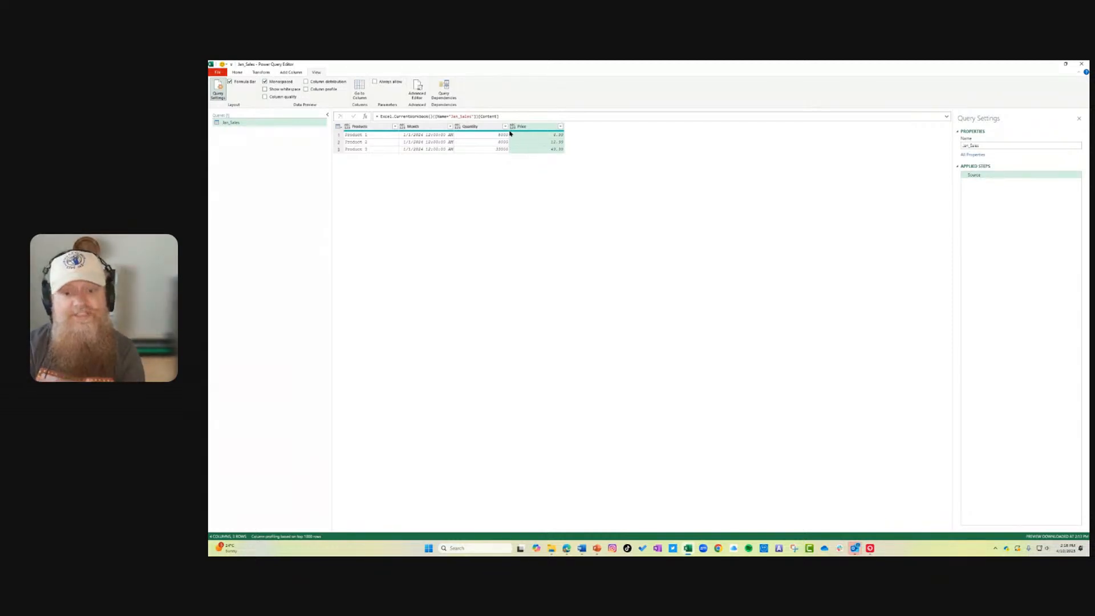
{"action": "left_click", "coordinate": [222, 96]}
{"action": "left_click", "coordinate": [221, 95]}
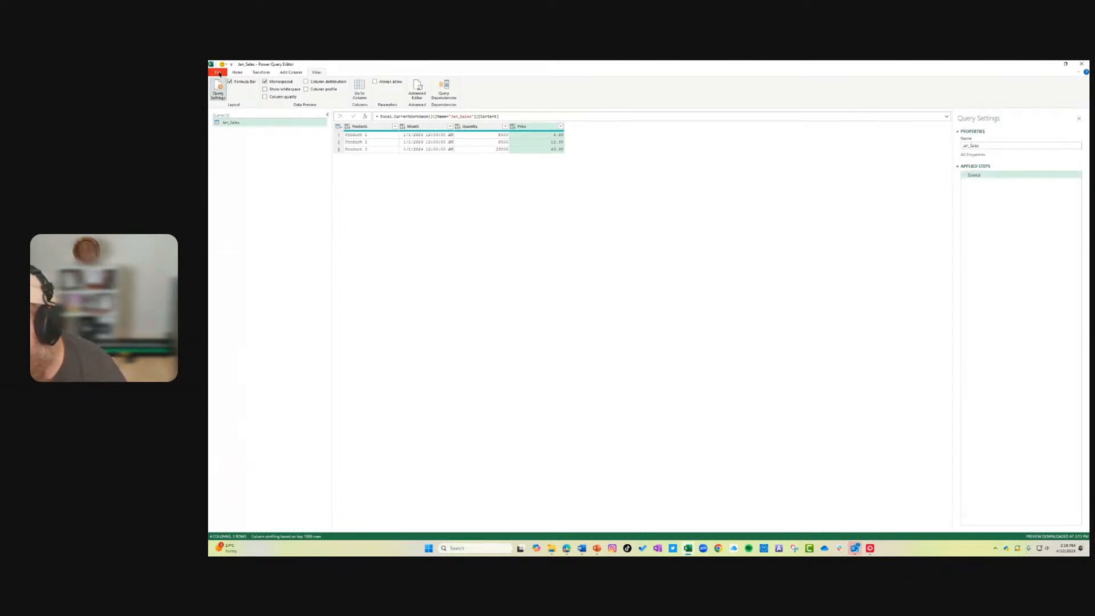
- Review the global Data Load settings for type detection in Query Options, and cancel the dialog
{"action": "left_click", "coordinate": [219, 73]}
{"action": "mouse_move", "coordinate": [245, 131]}
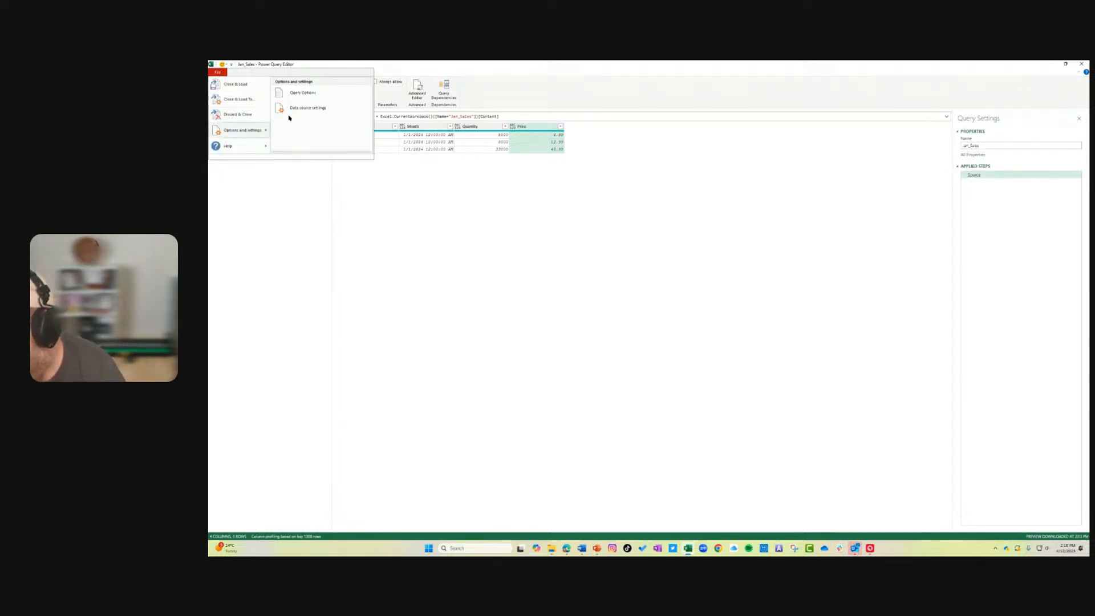
{"action": "left_click", "coordinate": [296, 93]}
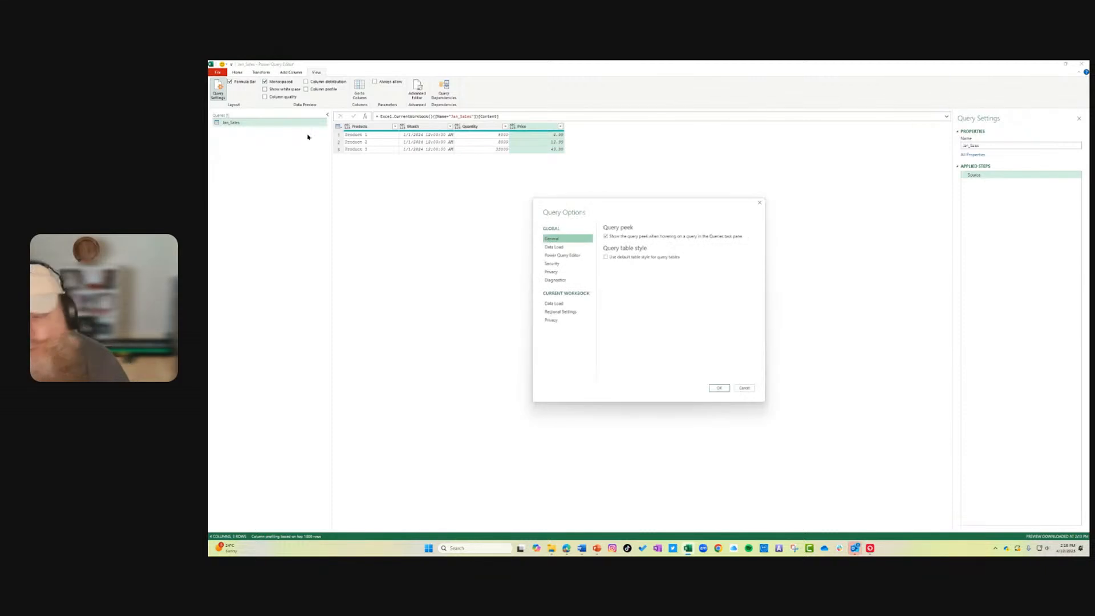
{"action": "left_click", "coordinate": [559, 248]}
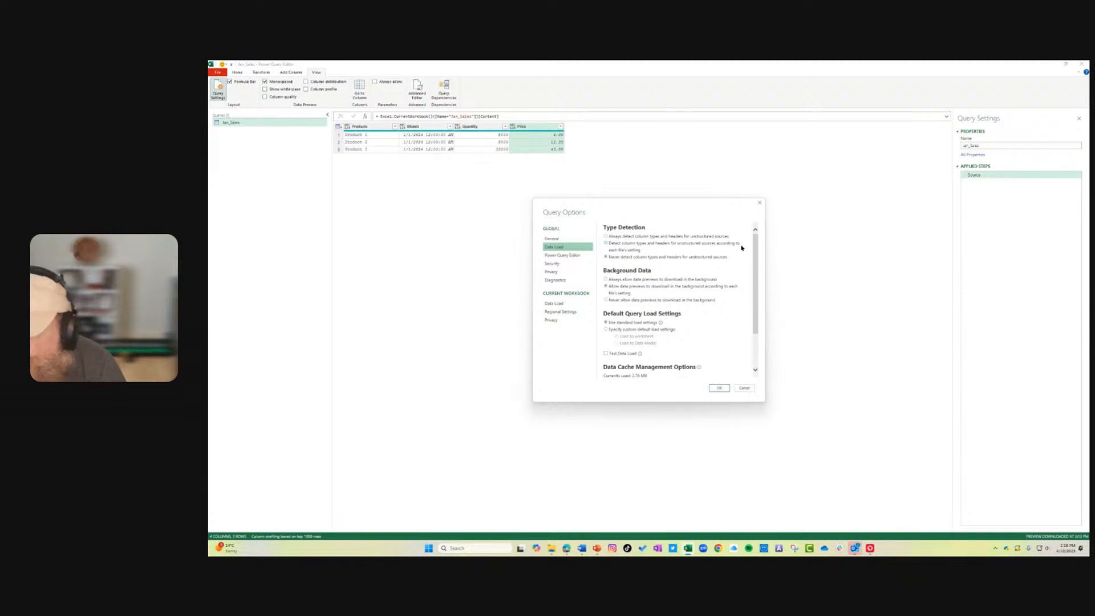
{"action": "left_click", "coordinate": [745, 388]}
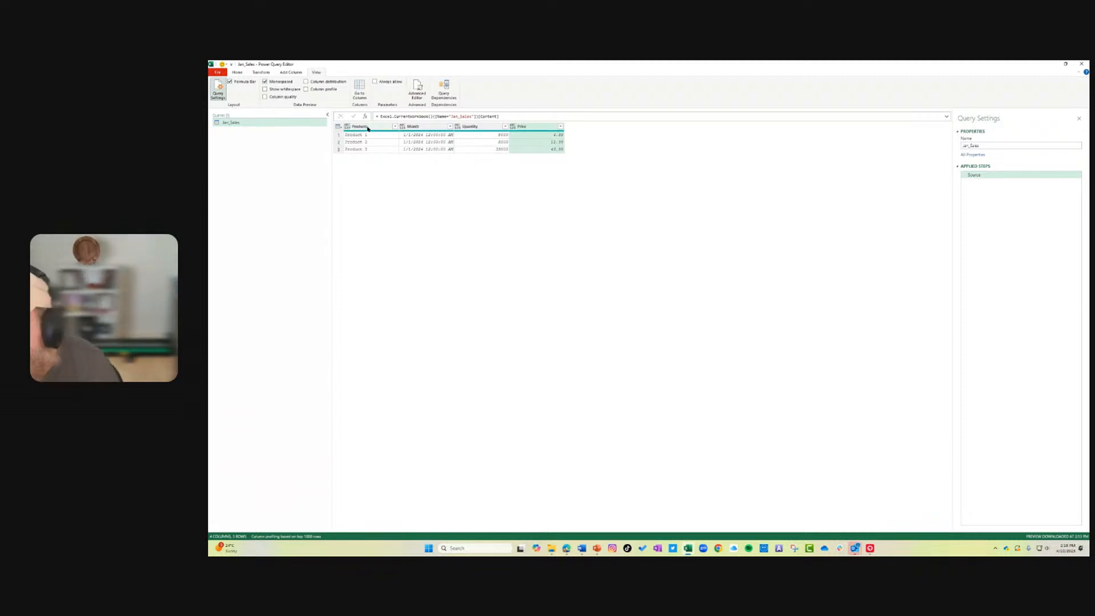
- Set the data type of the Products column to Text and of the Month column to Date
{"action": "left_click", "coordinate": [348, 128]}
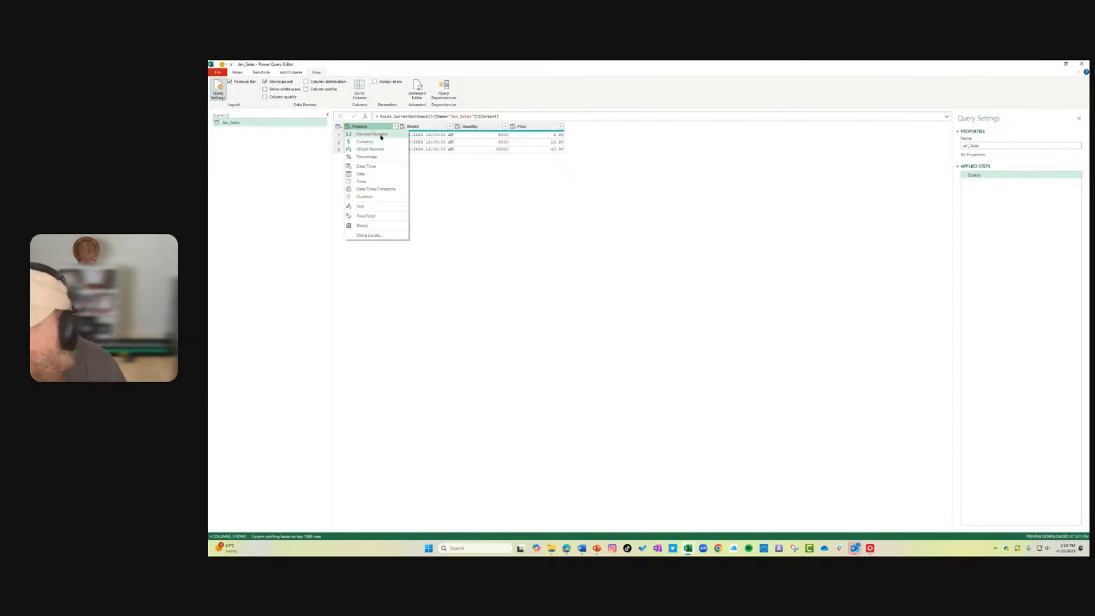
{"action": "left_click", "coordinate": [374, 208]}
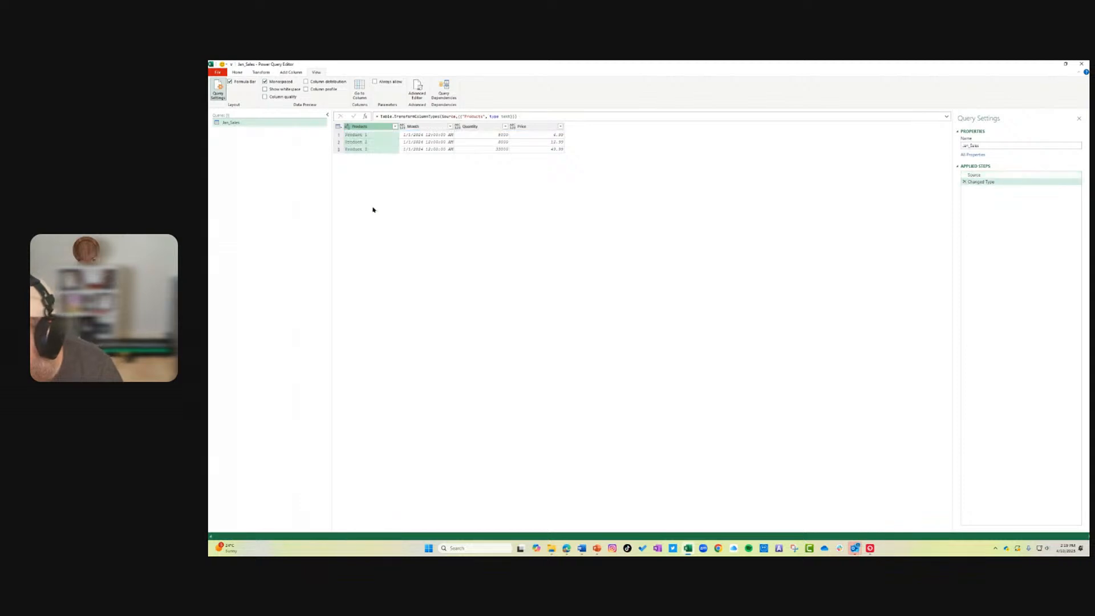
{"action": "left_click", "coordinate": [402, 126]}
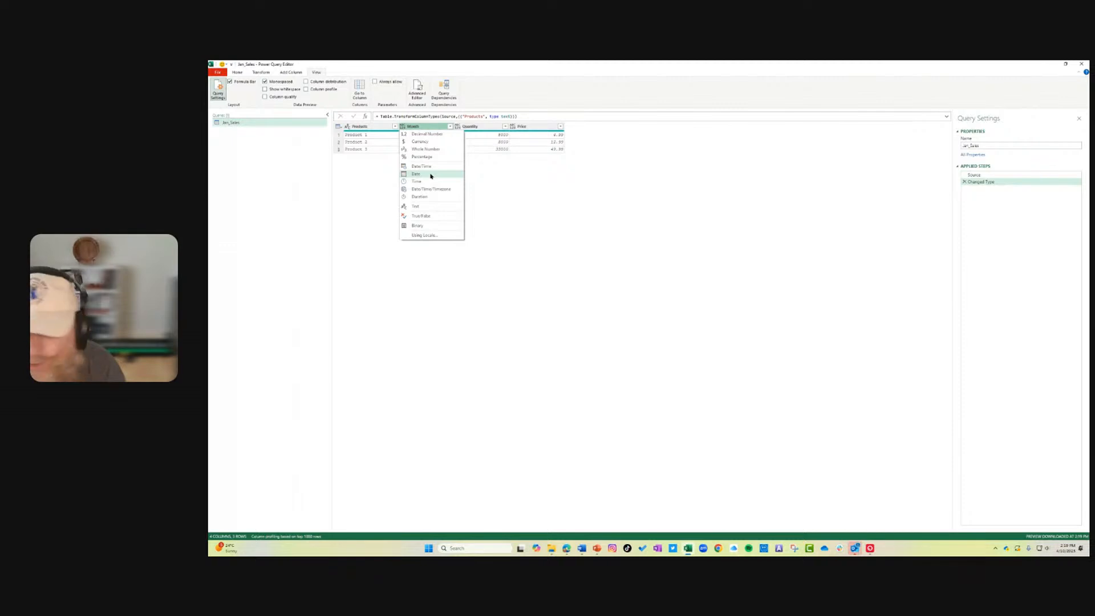
{"action": "left_click", "coordinate": [431, 175]}
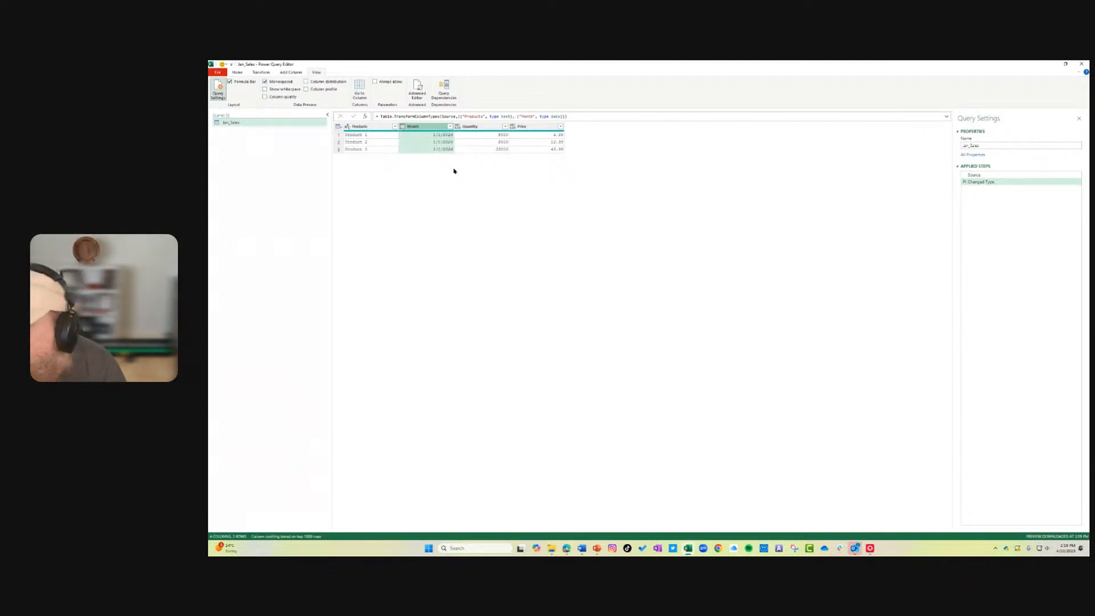
- Set the data type of the Quantity column to Whole Number and of the Price column to Currency
{"action": "left_click", "coordinate": [460, 127]}
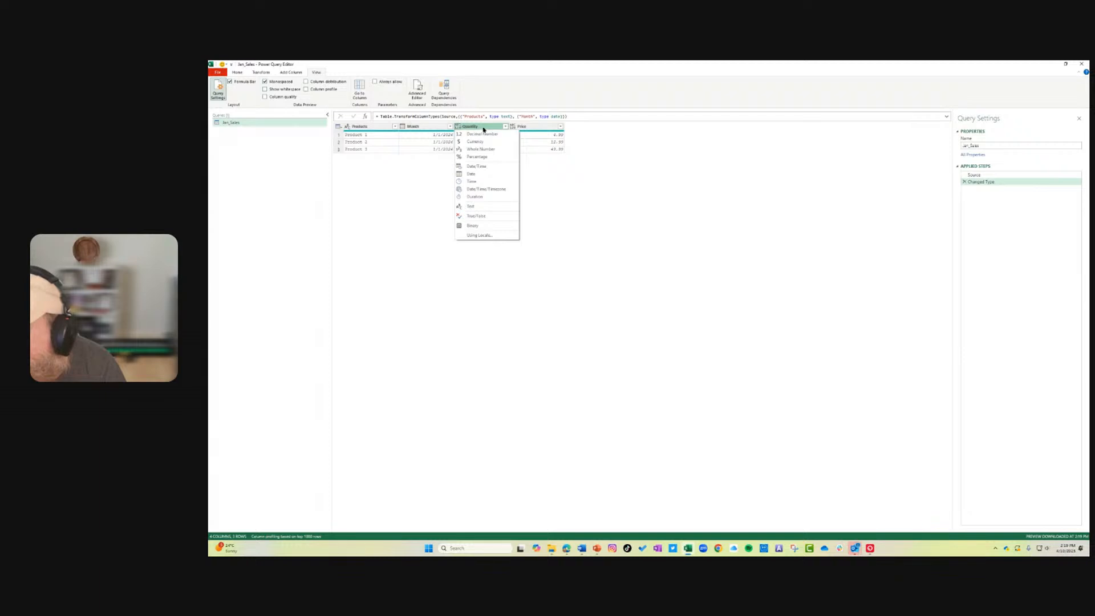
{"action": "left_click", "coordinate": [488, 149]}
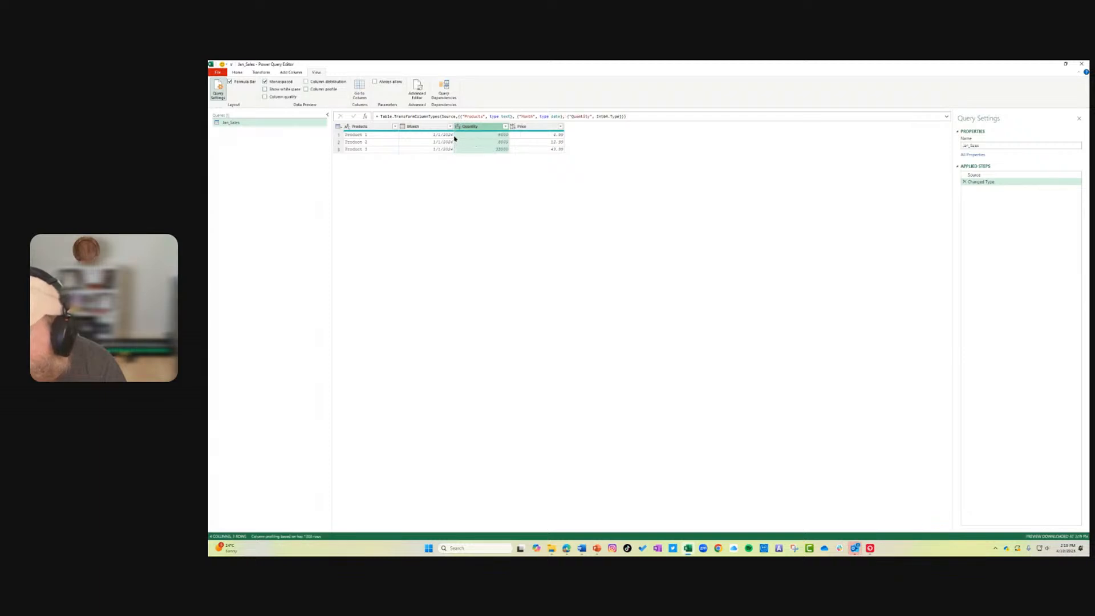
{"action": "left_click", "coordinate": [514, 126]}
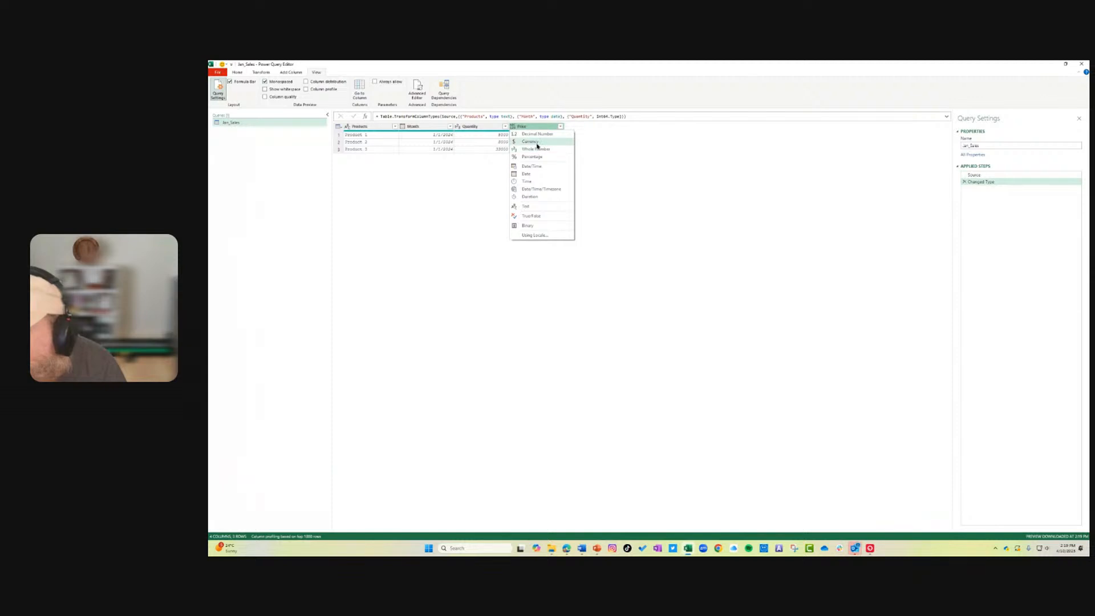
{"action": "left_click", "coordinate": [531, 142]}
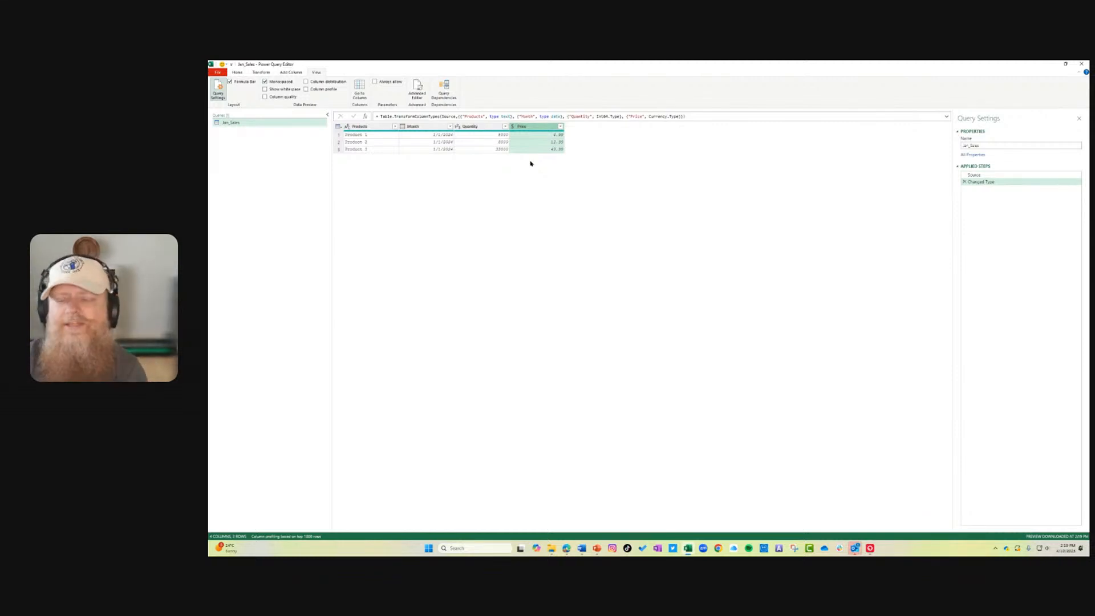
- Try to change the Month column's type to Text by editing the formula of the Changed Type step
{"action": "left_click", "coordinate": [551, 117]}
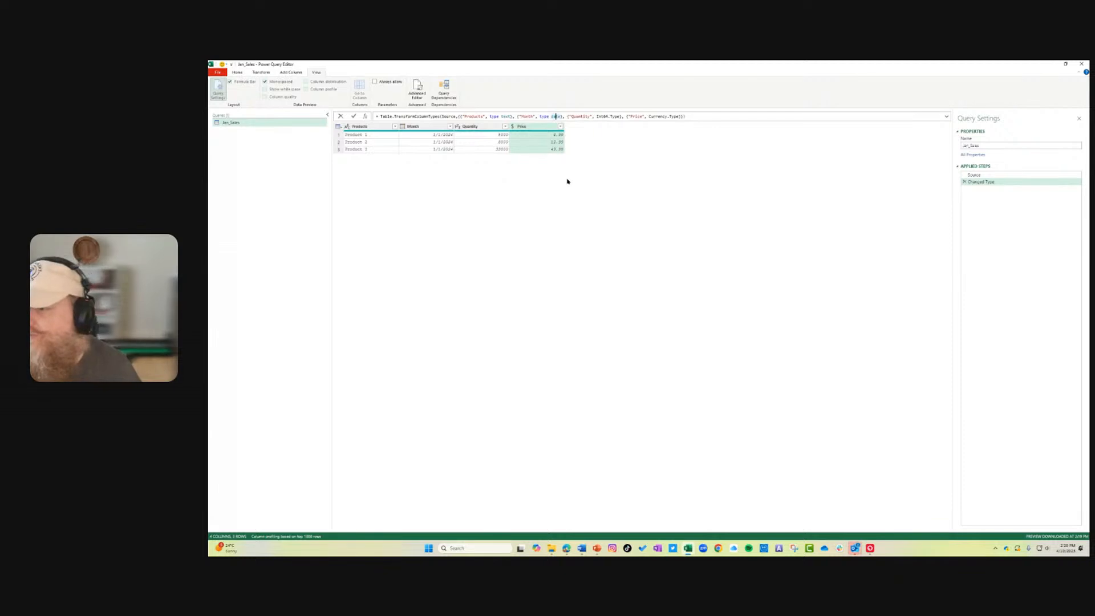
{"action": "key", "text": "Right"}
{"action": "key", "text": "Right"}
{"action": "key", "text": "BackSpace"}
{"action": "key", "text": "BackSpace"}
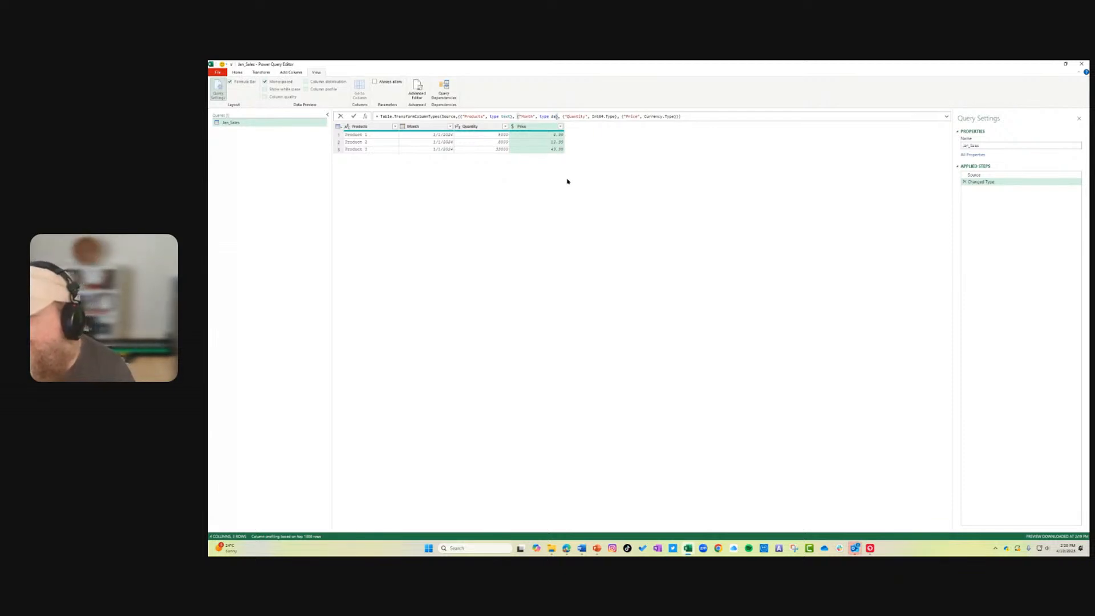
{"action": "key", "text": "BackSpace"}
{"action": "key", "text": "BackSpace"}
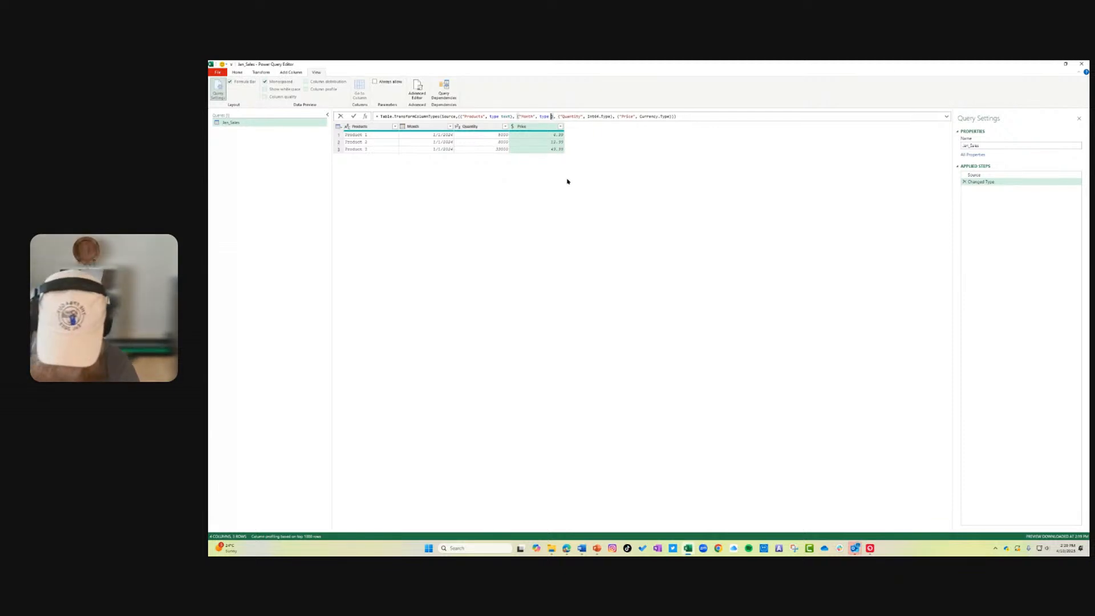
{"action": "type", "text": "text"}
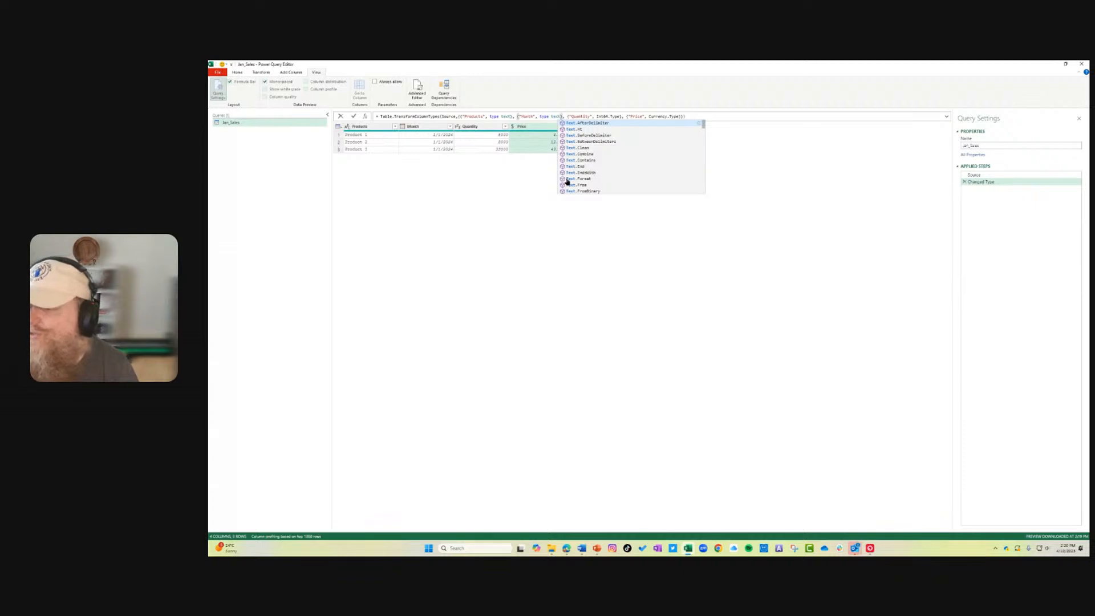
{"action": "key", "text": "Tab"}
{"action": "key", "text": "BackSpace"}
{"action": "key", "text": "BackSpace"}
{"action": "key", "text": "BackSpace"}
{"action": "key", "text": "BackSpace"}
{"action": "key", "text": "BackSpace"}
{"action": "key", "text": "BackSpace"}
{"action": "key", "text": "BackSpace"}
{"action": "key", "text": "BackSpace"}
{"action": "key", "text": "BackSpace"}
{"action": "key", "text": "BackSpace"}
{"action": "key", "text": "BackSpace"}
{"action": "key", "text": "BackSpace"}
{"action": "key", "text": "BackSpace"}
{"action": "key", "text": "BackSpace"}
{"action": "key", "text": "BackSpace"}
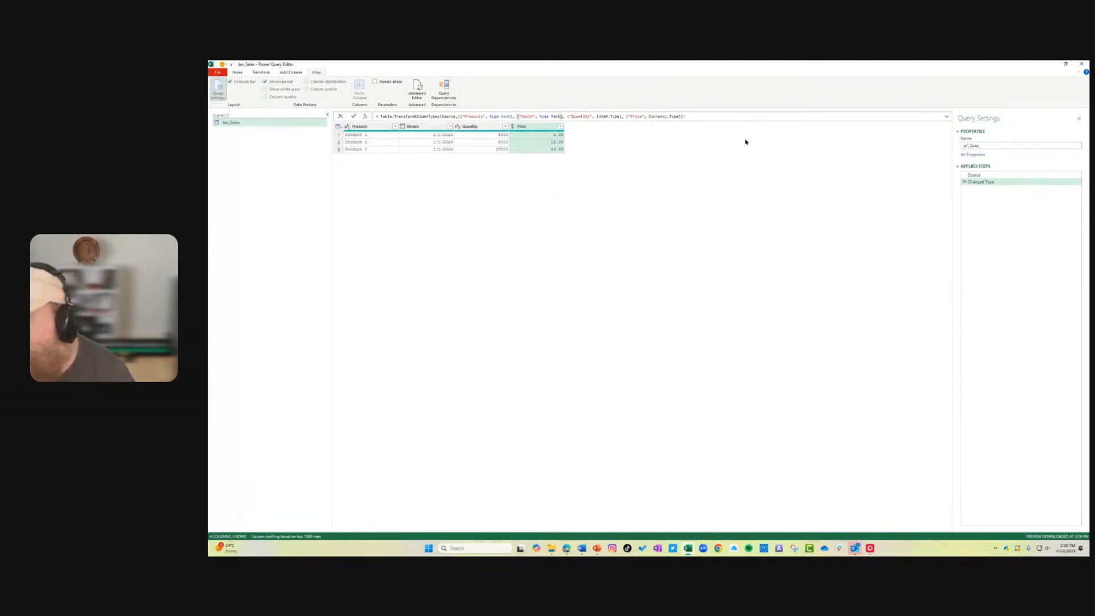
{"action": "key", "text": "Return"}
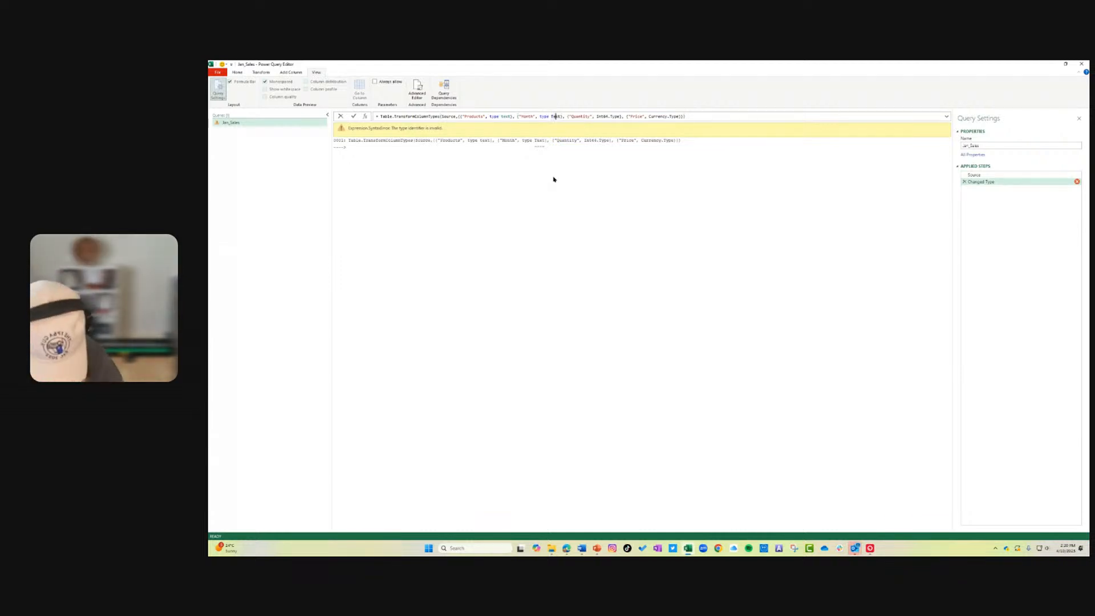
- Rewrite the Month column's type as lowercase text in the Changed Type formula, apply it, and select the Month column
{"action": "key", "text": "BackSpace"}
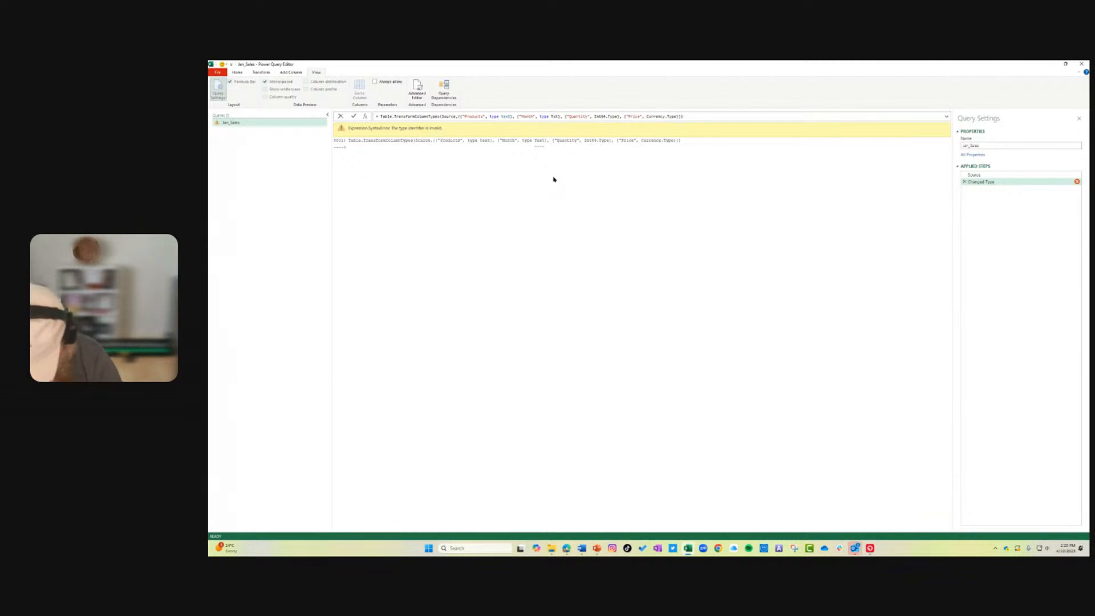
{"action": "type", "text": "e"}
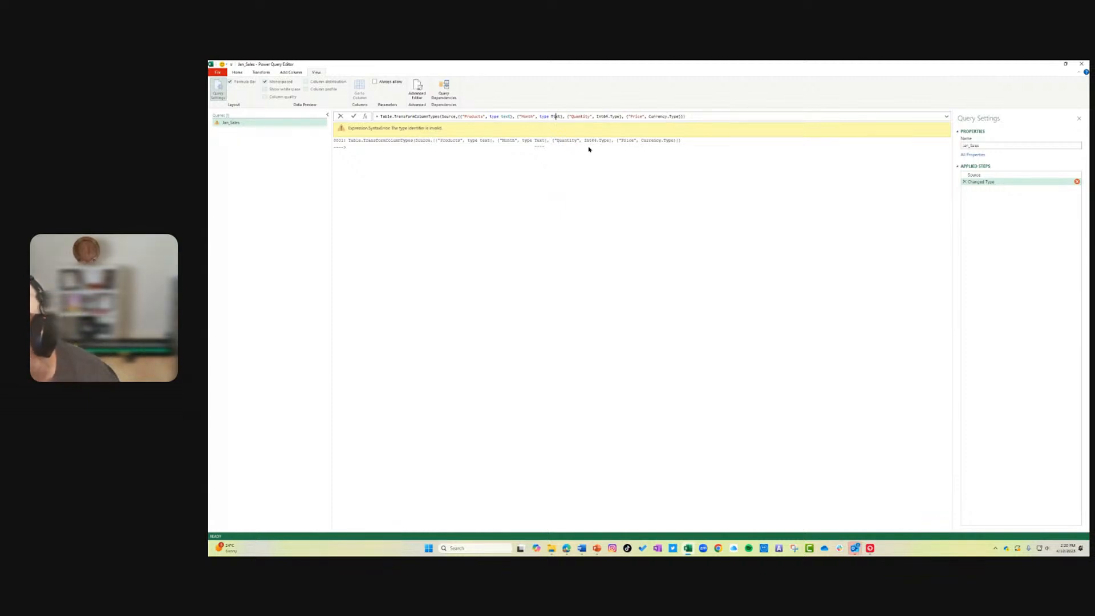
{"action": "key", "text": "BackSpace"}
{"action": "key", "text": "BackSpace"}
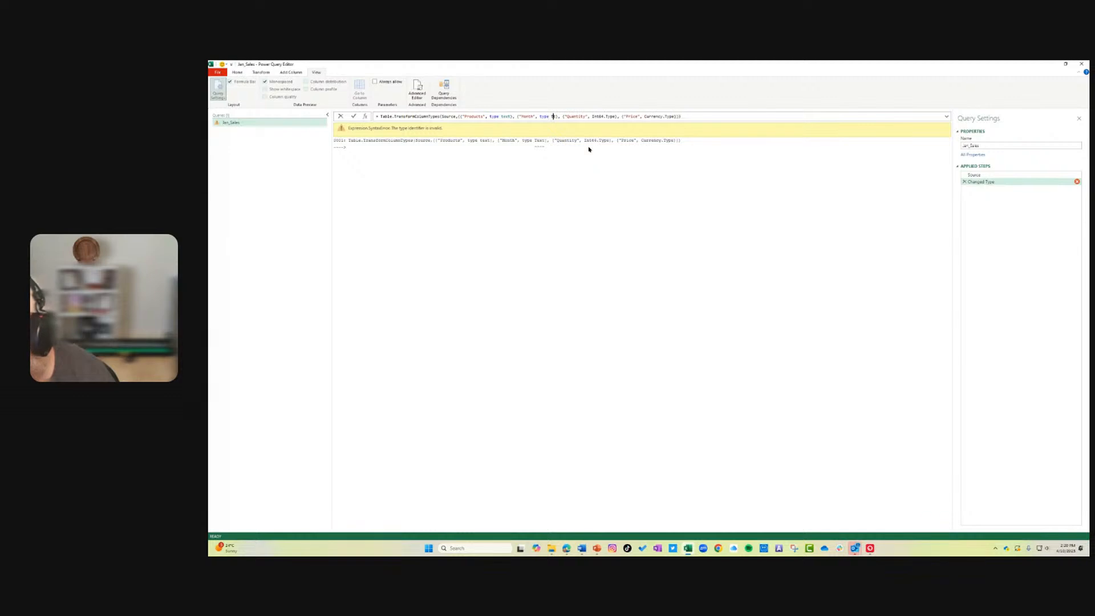
{"action": "type", "text": "e"}
{"action": "key", "text": "BackSpace"}
{"action": "key", "text": "BackSpace"}
{"action": "key", "text": "BackSpace"}
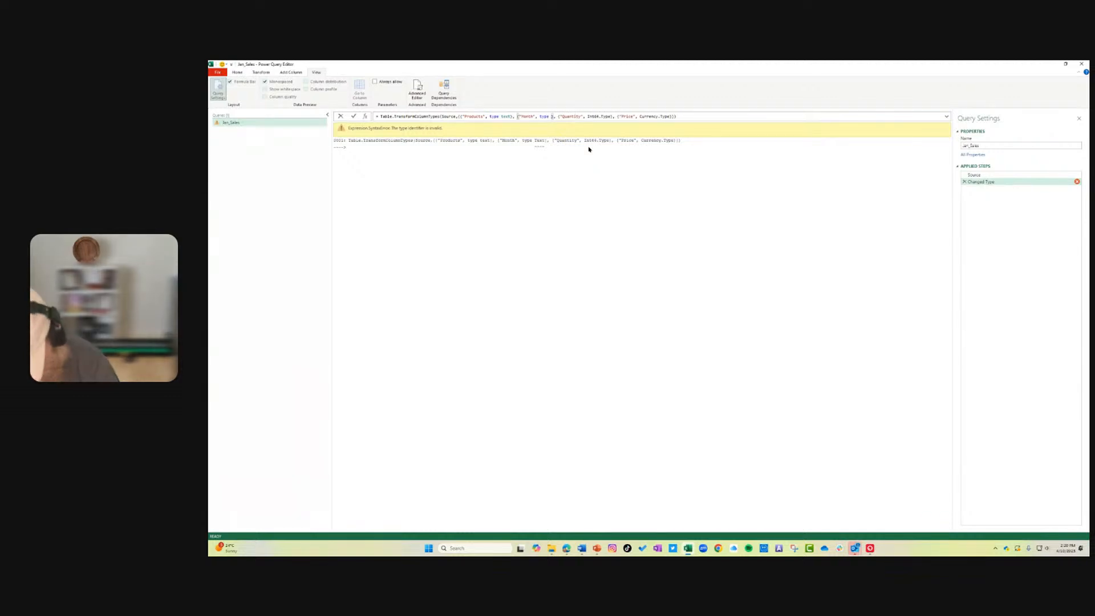
{"action": "type", "text": "te"}
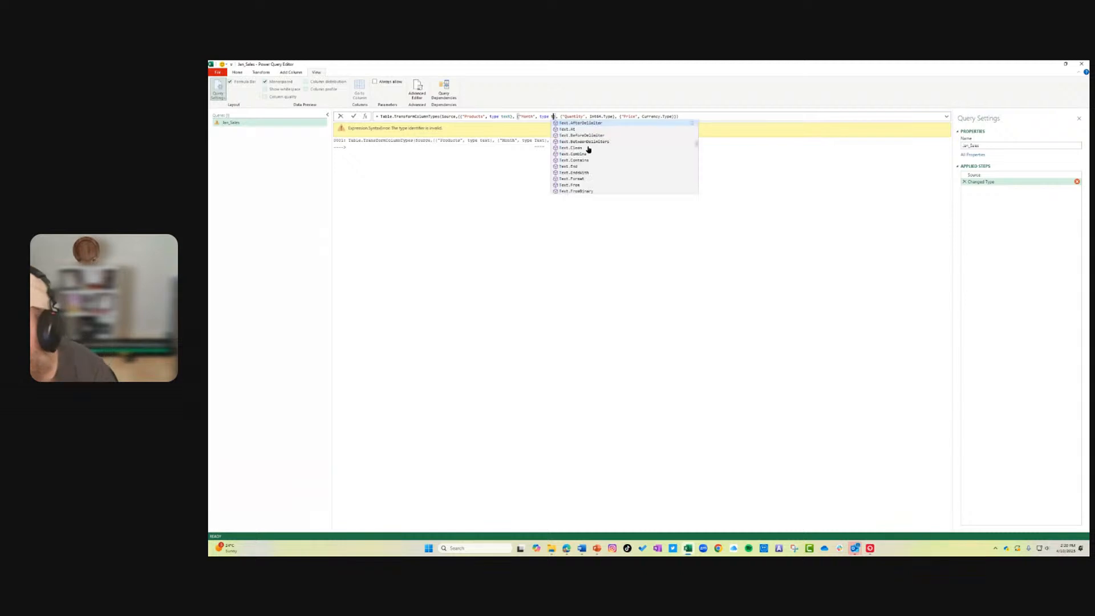
{"action": "type", "text": "xt"}
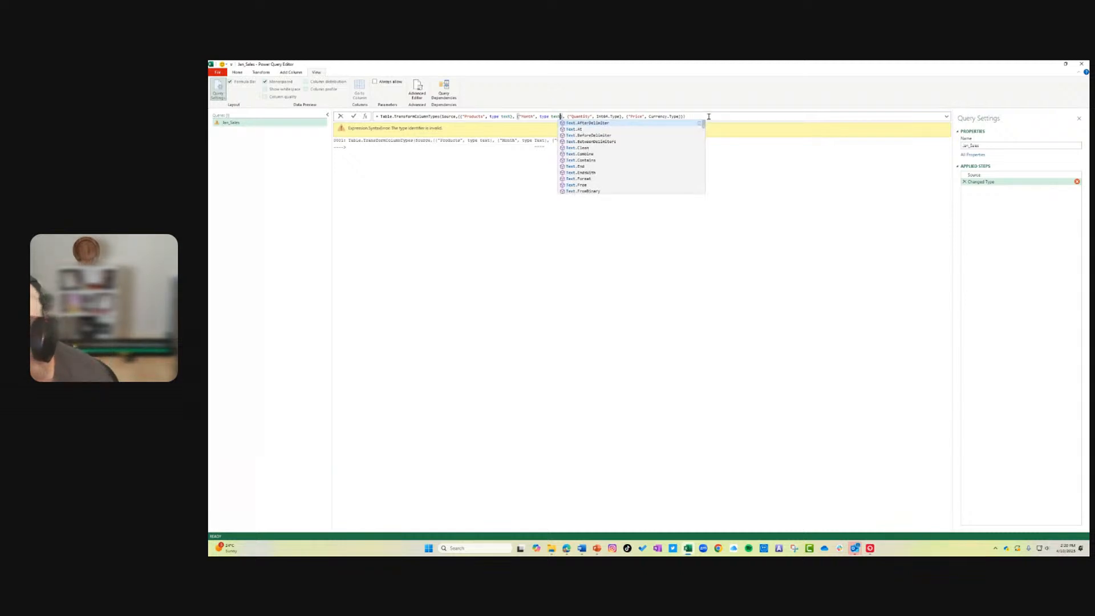
{"action": "key", "text": "Escape"}
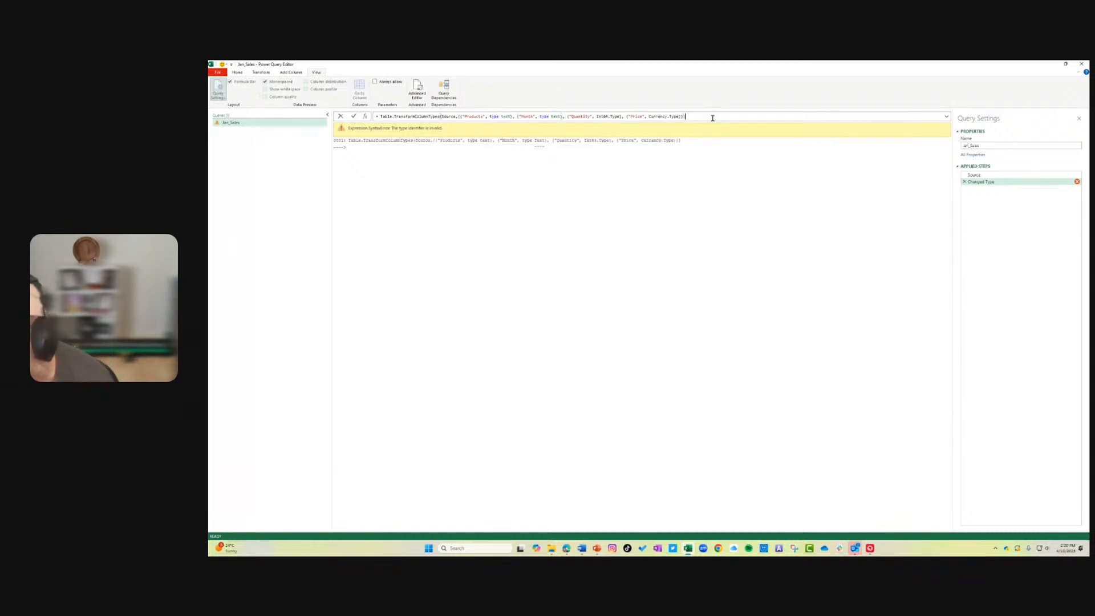
{"action": "key", "text": "Return"}
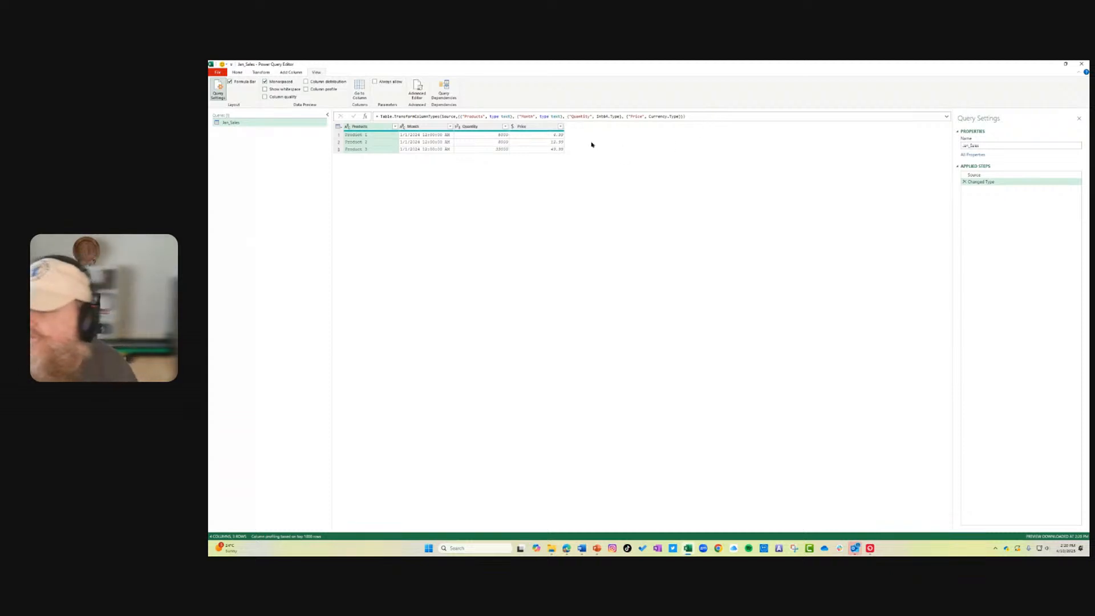
{"action": "left_click", "coordinate": [415, 127]}
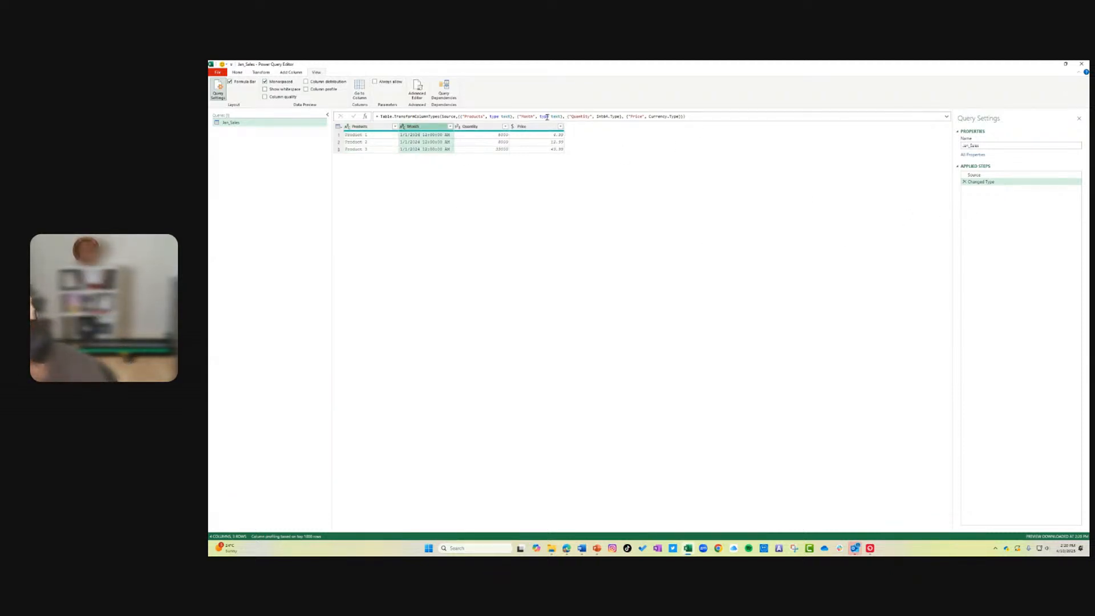
- Draft the description "Pulled data in from Excel Table." in the properties of the Source step and cancel it
{"action": "left_click", "coordinate": [989, 175]}
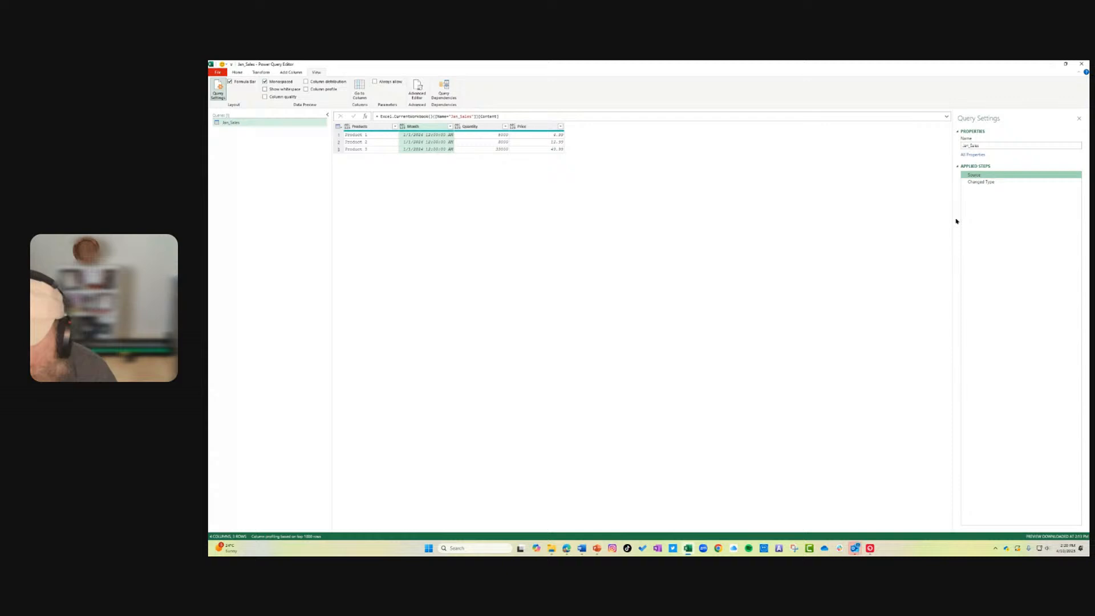
{"action": "right_click", "coordinate": [990, 176]}
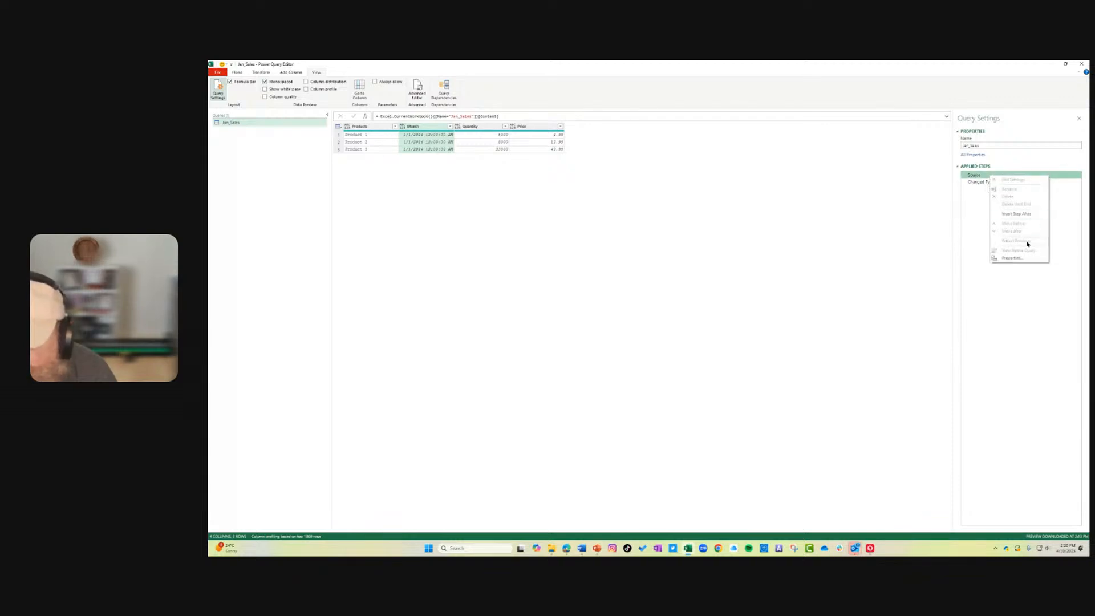
{"action": "left_click", "coordinate": [1015, 258]}
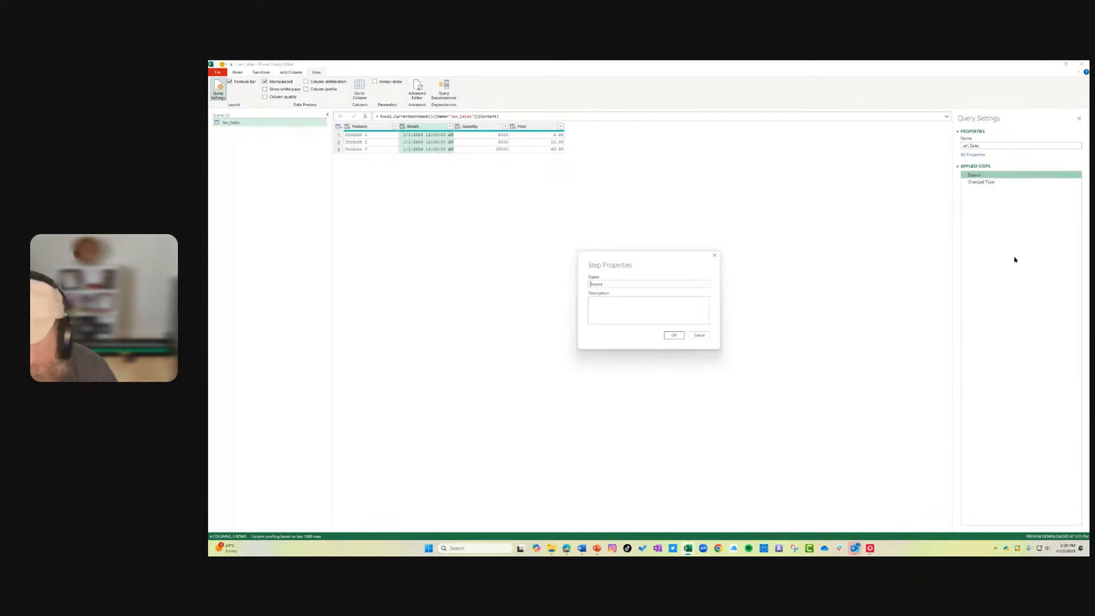
{"action": "left_click", "coordinate": [611, 312]}
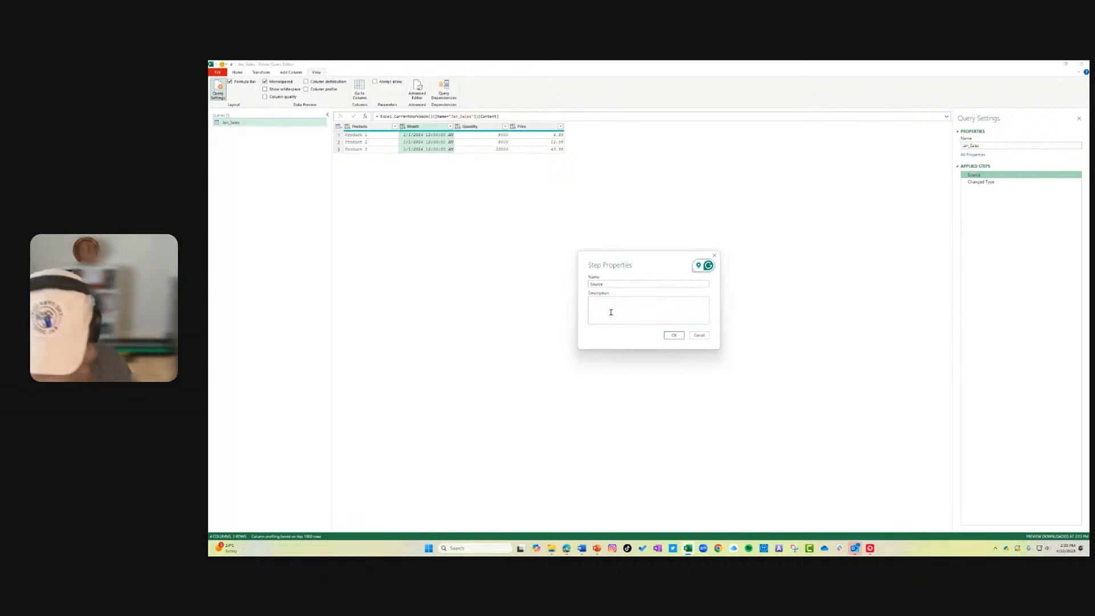
{"action": "type", "text": "Pulled"}
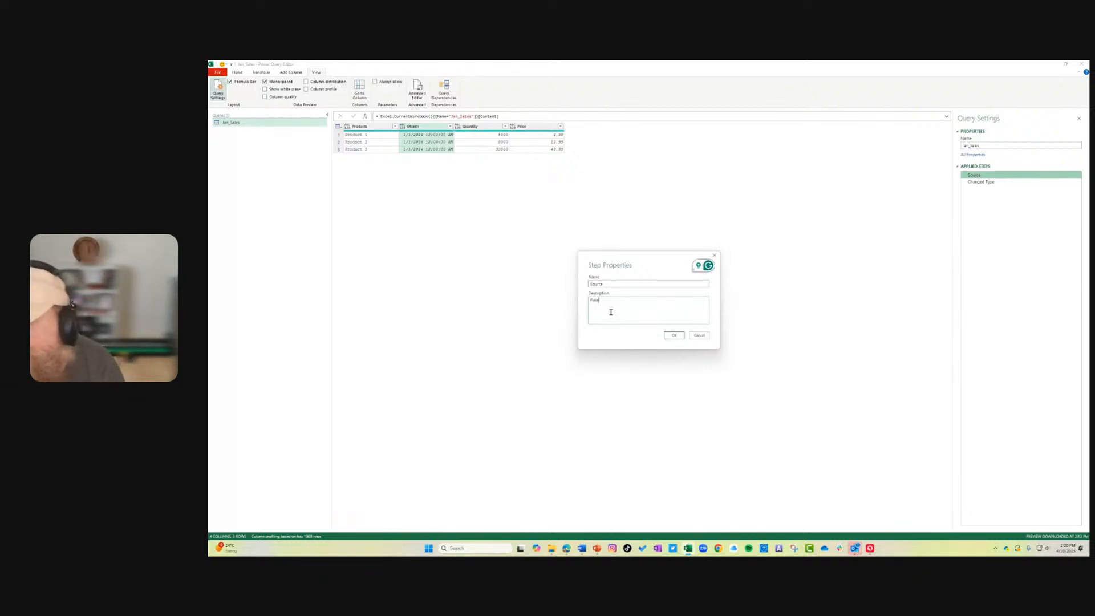
{"action": "type", "text": " data in"}
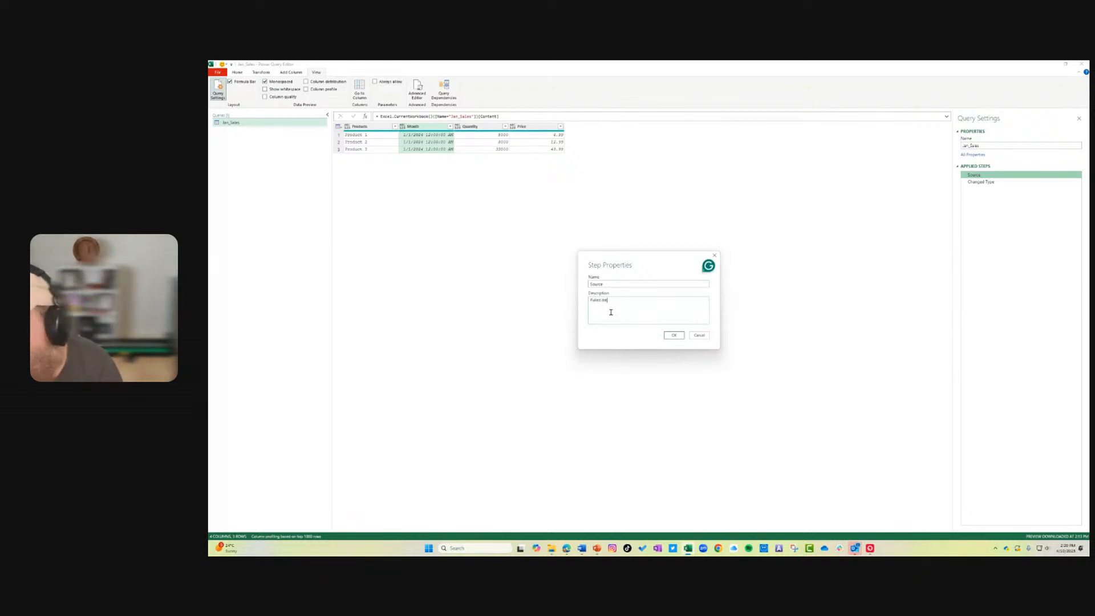
{"action": "type", "text": " from Exc"}
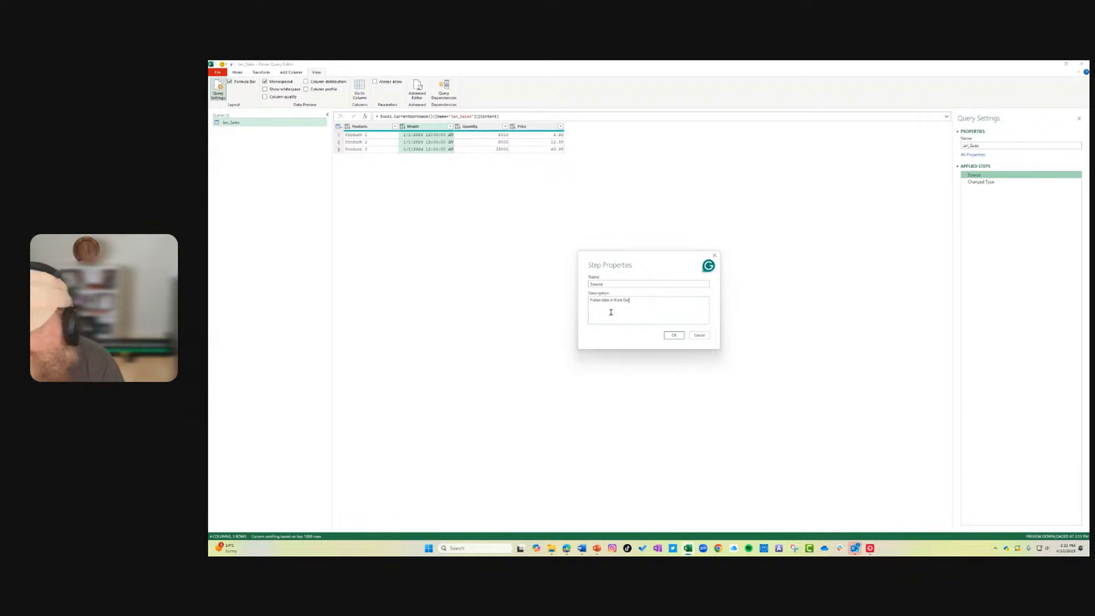
{"action": "type", "text": "el Table."}
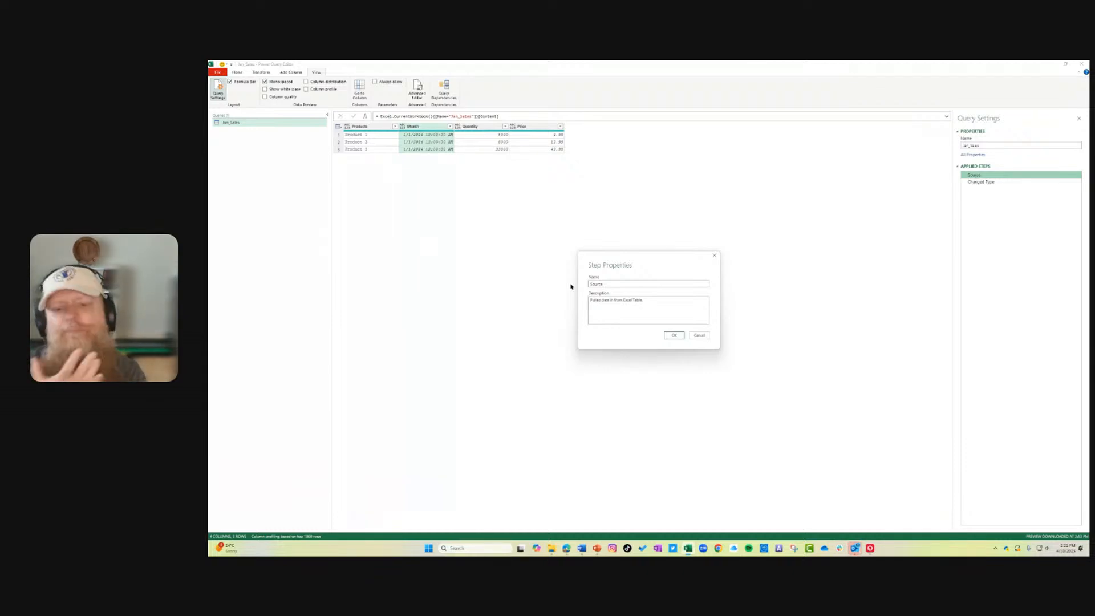
{"action": "left_click", "coordinate": [700, 335]}
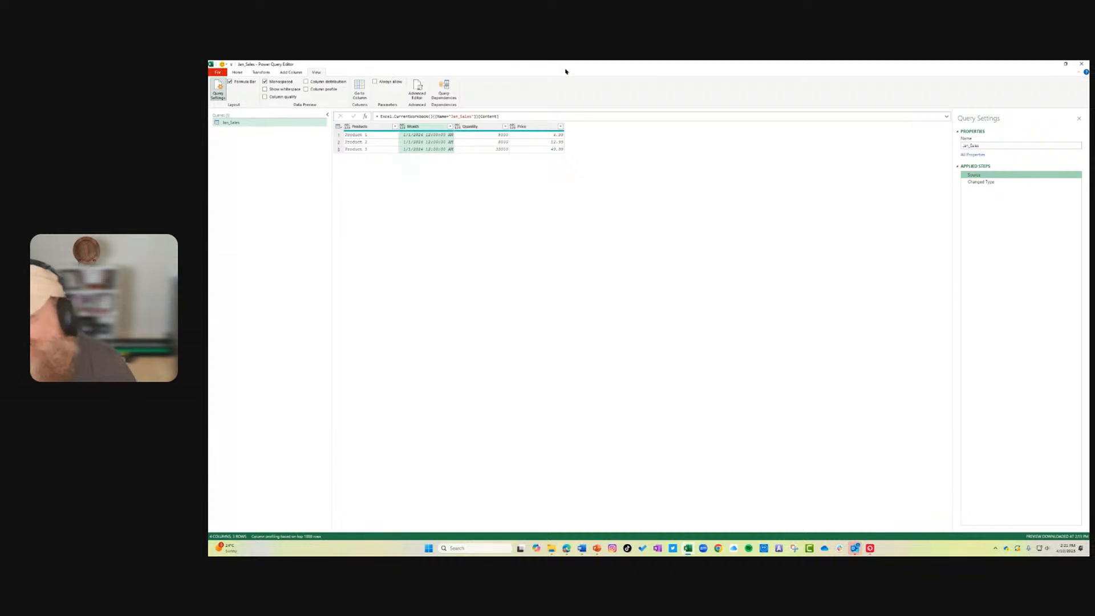
- Close the Power Query Editor and discard the query changes
{"action": "left_click", "coordinate": [1084, 66]}
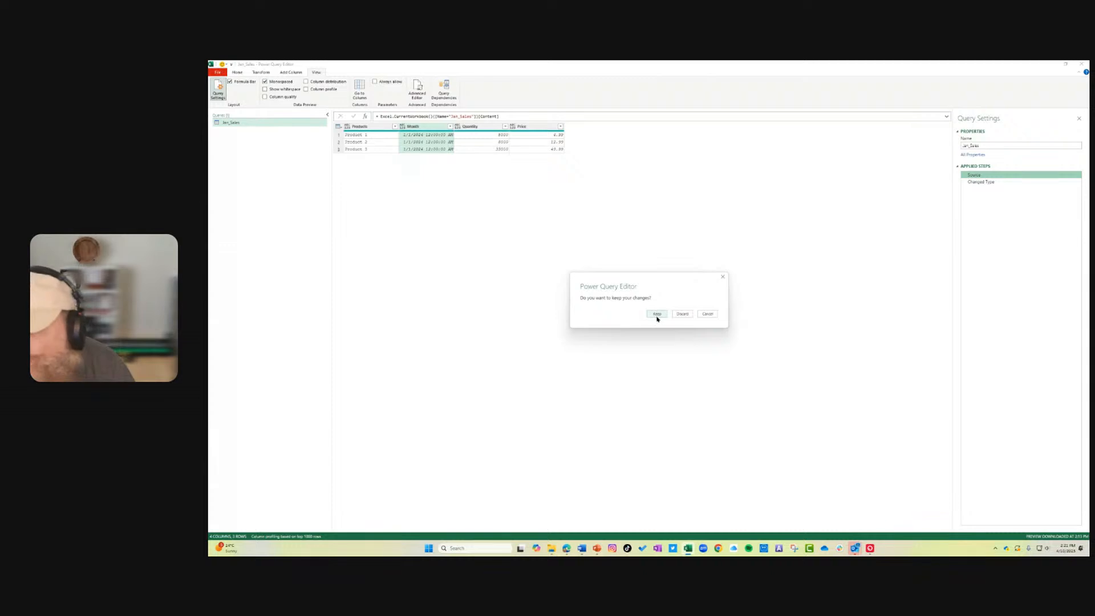
{"action": "left_click", "coordinate": [690, 315]}
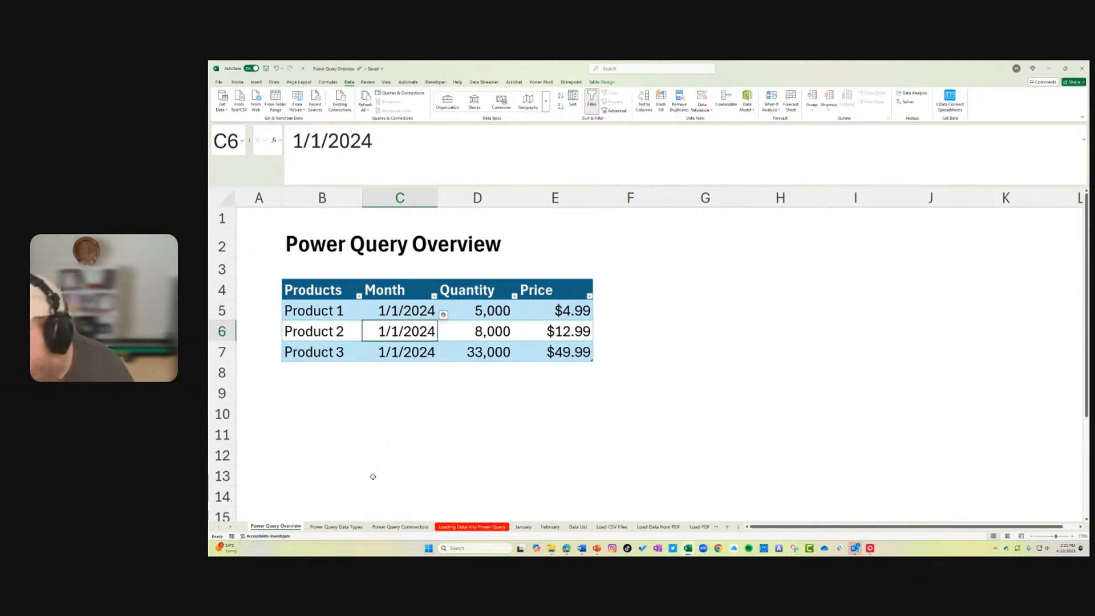
- Examine the list of data types and their descriptions on the Power Query Data Types sheet
{"action": "left_click", "coordinate": [353, 528]}
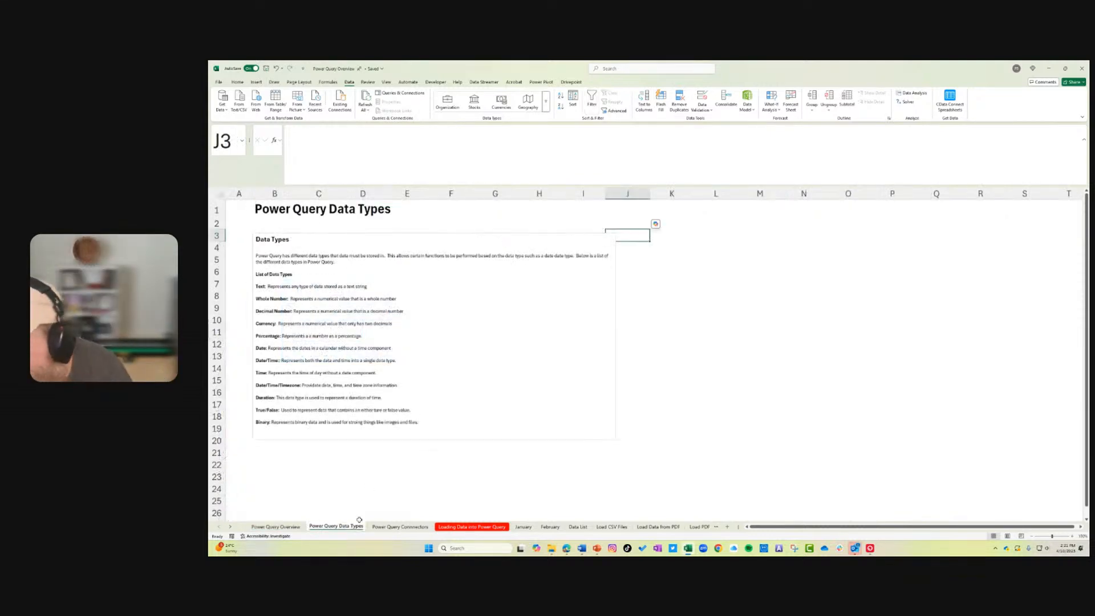
{"action": "left_click", "coordinate": [1072, 537]}
{"action": "left_click", "coordinate": [1073, 537]}
{"action": "left_click", "coordinate": [1072, 537]}
{"action": "left_click", "coordinate": [1073, 537]}
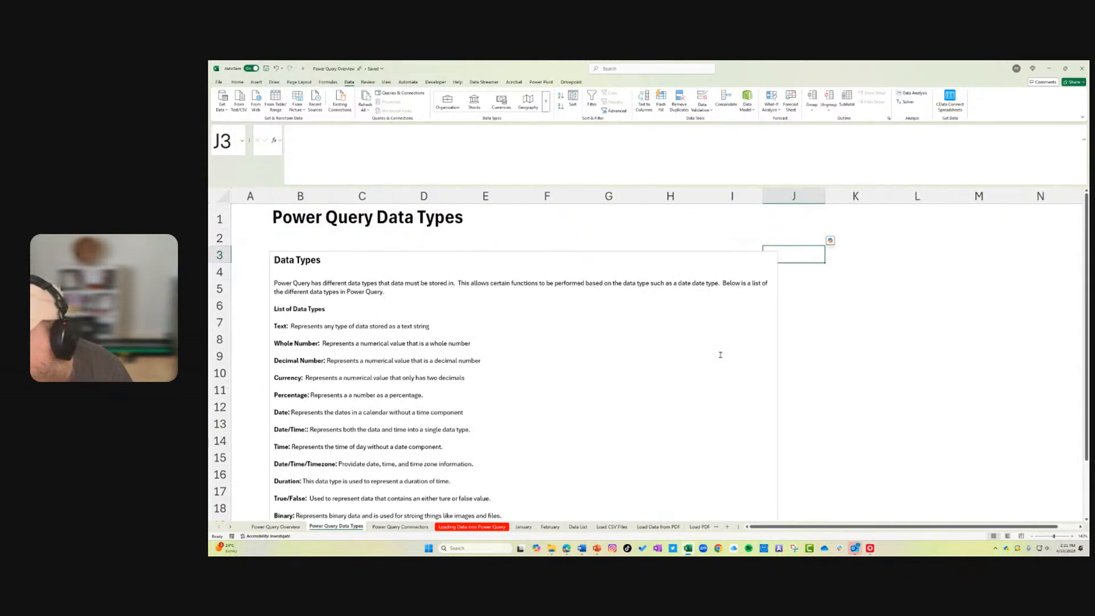
{"action": "scroll", "coordinate": [713, 351], "scroll_direction": "down", "scroll_amount": 3}
{"action": "scroll", "coordinate": [712, 351], "scroll_direction": "up", "scroll_amount": 1}
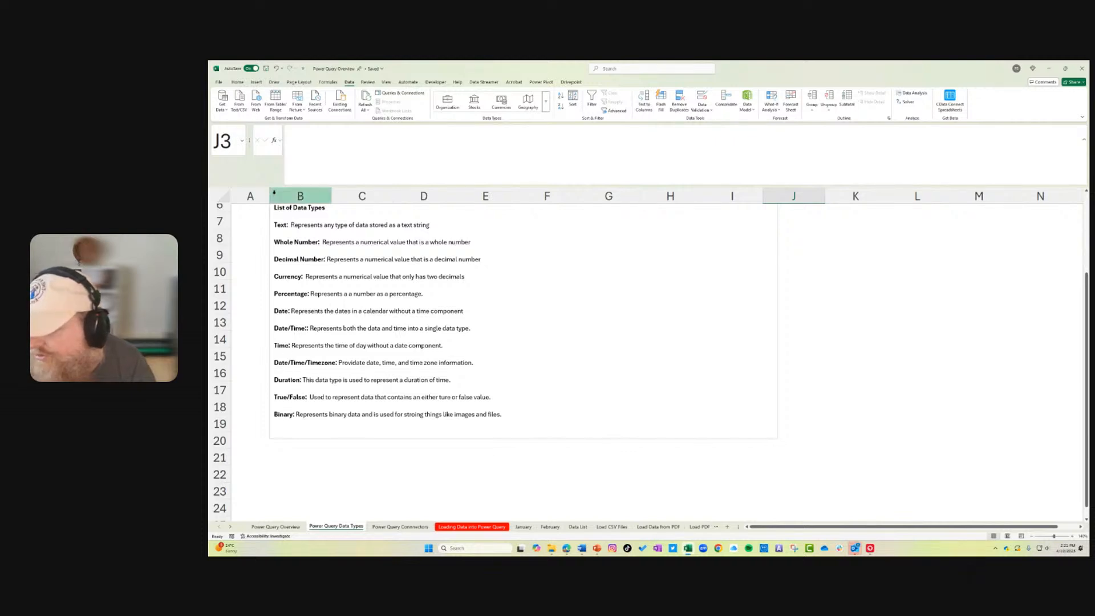
{"action": "scroll", "coordinate": [521, 392], "scroll_direction": "up", "scroll_amount": 1}
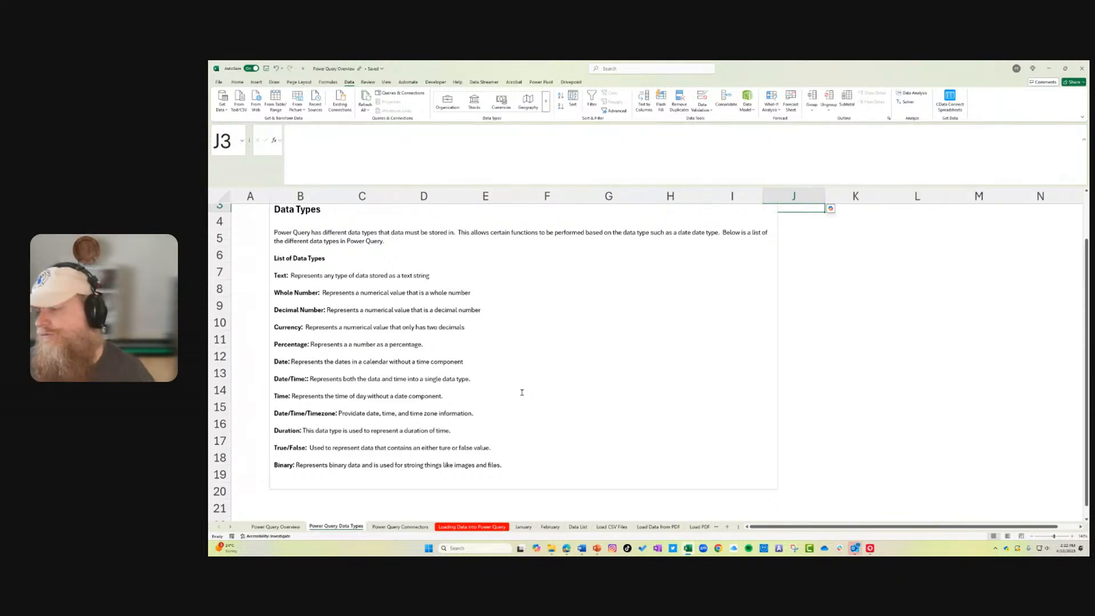
- Review the list of connectors on the Power Query Connectors sheet at an enlarged, readable size
{"action": "left_click", "coordinate": [417, 528]}
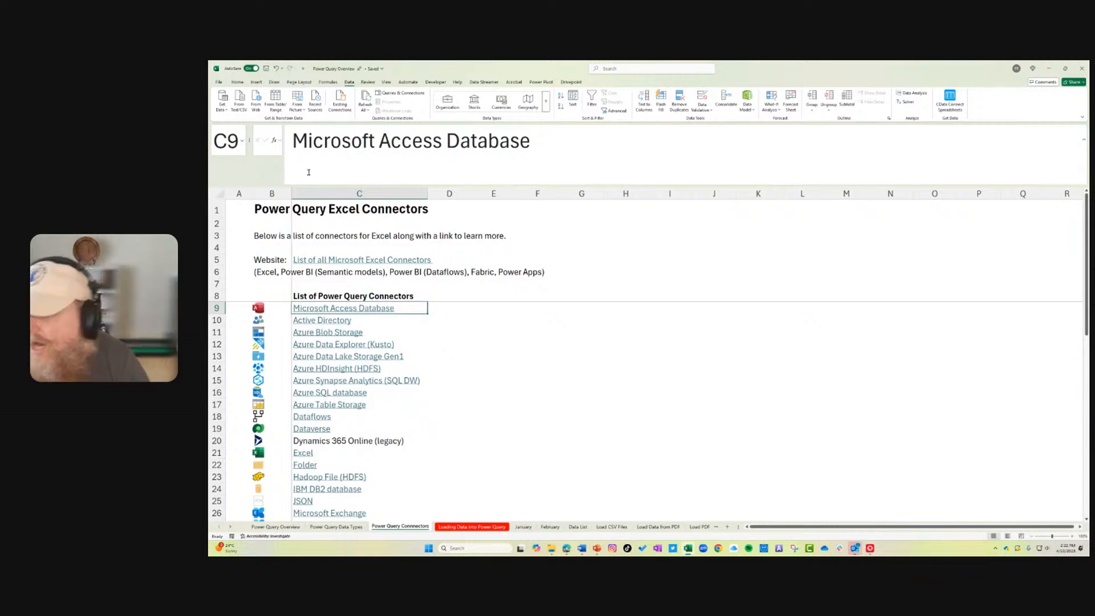
{"action": "scroll", "coordinate": [392, 350], "scroll_direction": "down", "scroll_amount": 11}
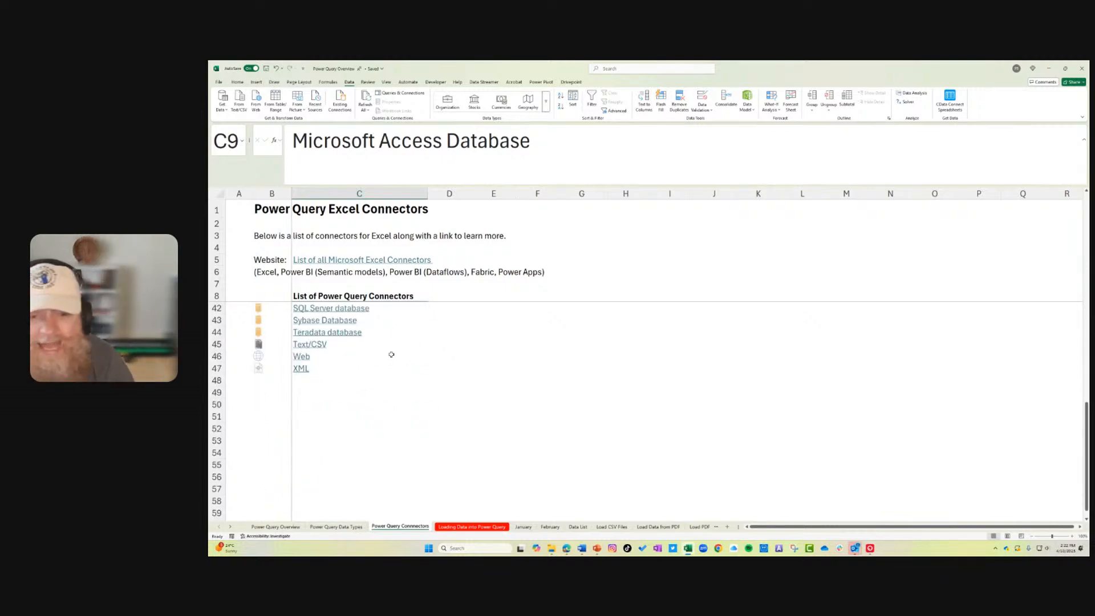
{"action": "scroll", "coordinate": [391, 354], "scroll_direction": "up", "scroll_amount": 6}
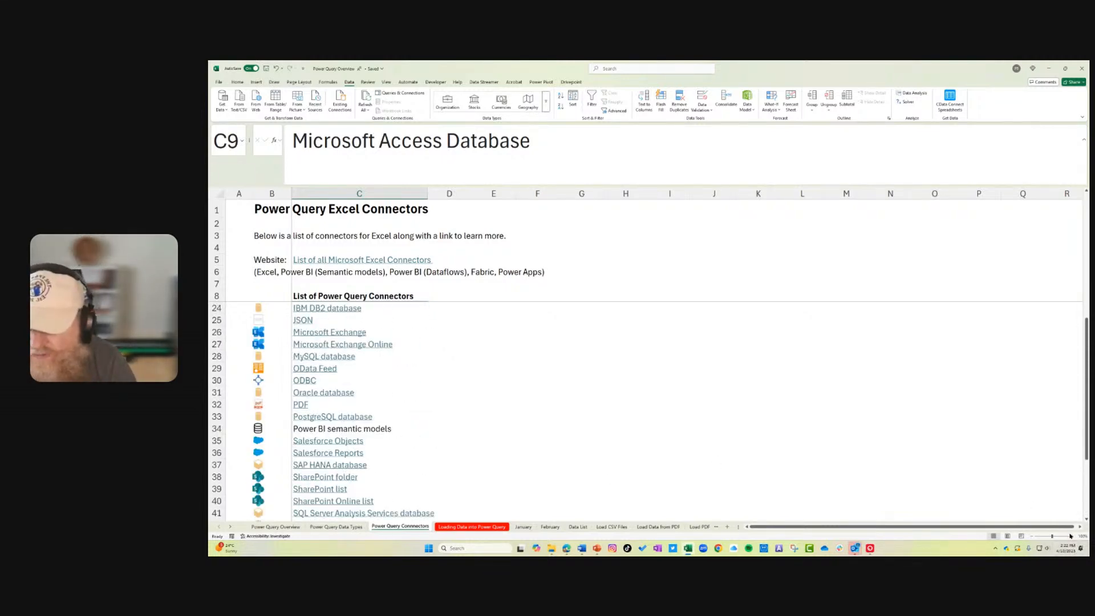
{"action": "left_click", "coordinate": [1070, 536]}
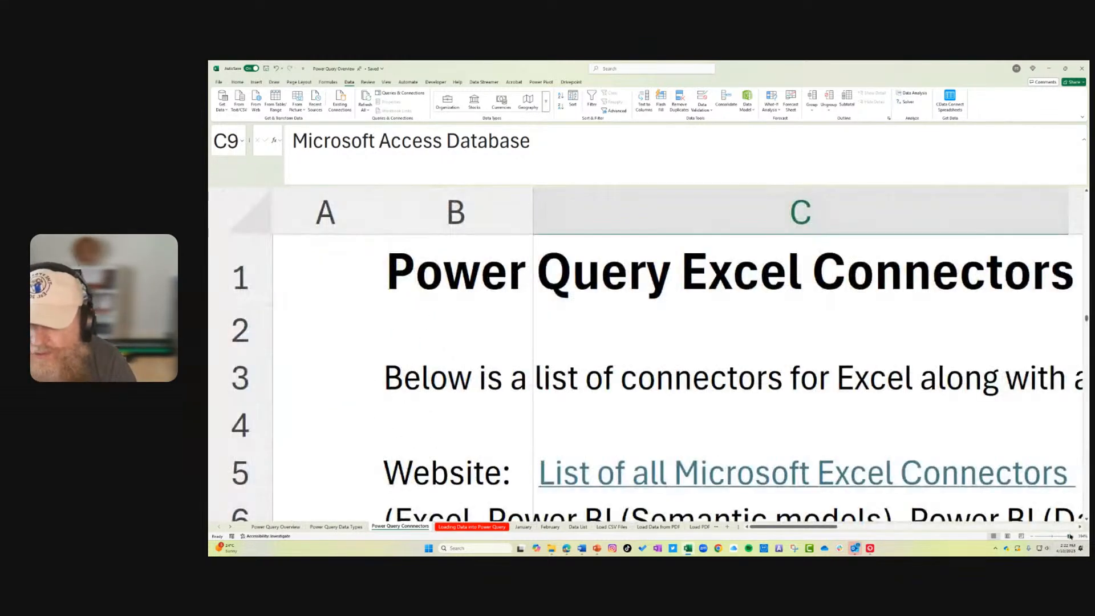
{"action": "left_click", "coordinate": [1034, 536]}
{"action": "left_click", "coordinate": [1034, 537]}
{"action": "left_click", "coordinate": [1034, 537]}
{"action": "left_click", "coordinate": [1034, 537]}
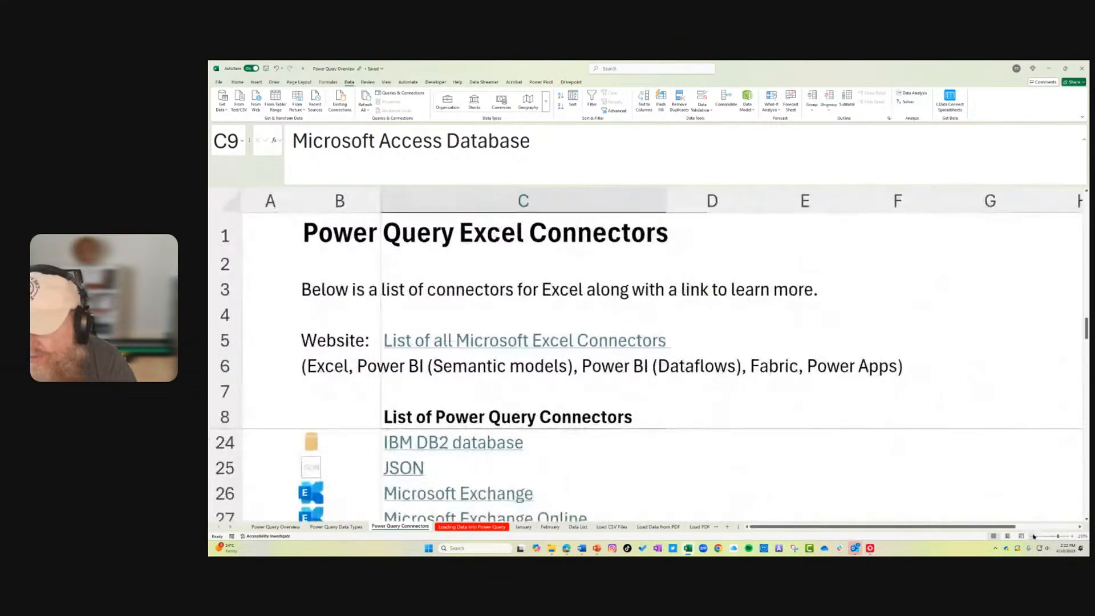
{"action": "left_click", "coordinate": [1034, 537]}
{"action": "left_click", "coordinate": [1034, 537]}
{"action": "left_click", "coordinate": [1034, 537]}
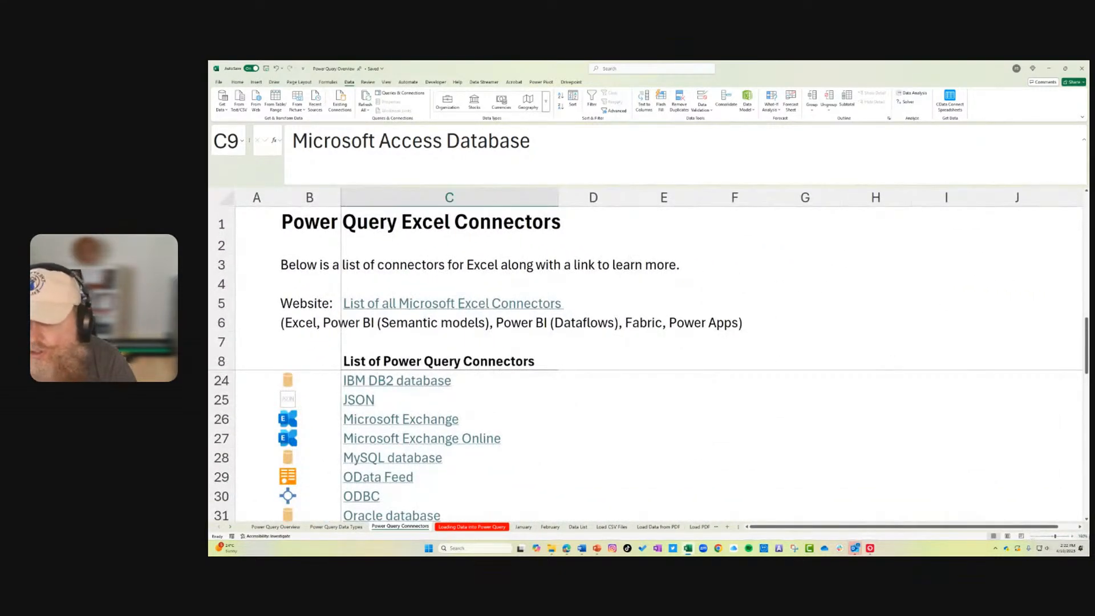
{"action": "left_click", "coordinate": [1072, 536]}
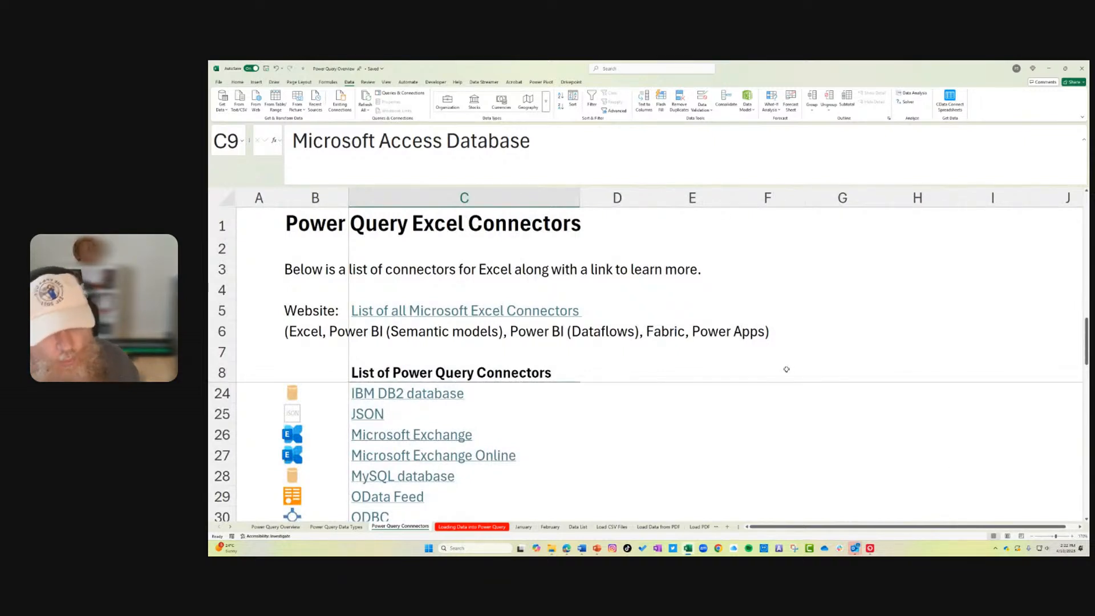
- Open the linked list of all Microsoft Excel Connectors in the browser and read through its Access database article
{"action": "left_click", "coordinate": [515, 312]}
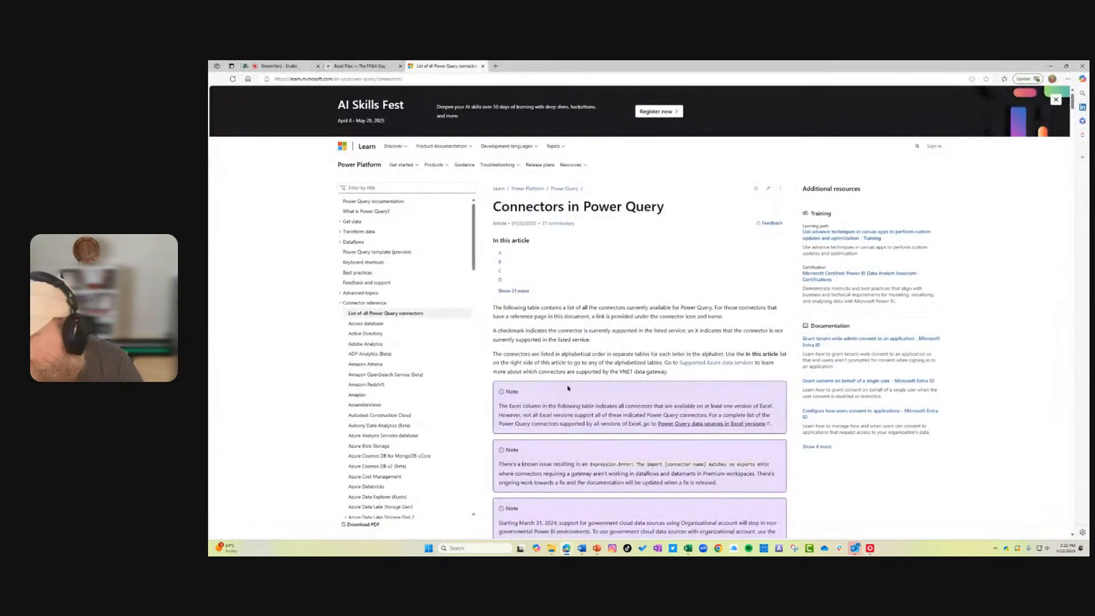
{"action": "scroll", "coordinate": [390, 255], "scroll_direction": "down", "scroll_amount": 2}
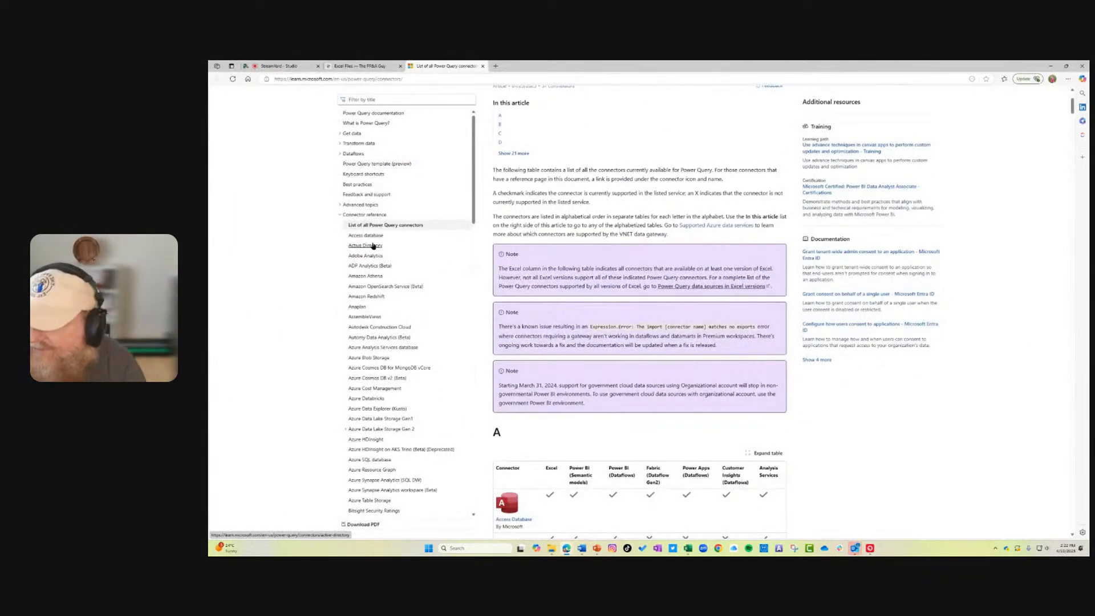
{"action": "left_click", "coordinate": [371, 236]}
{"action": "scroll", "coordinate": [502, 305], "scroll_direction": "down", "scroll_amount": 8}
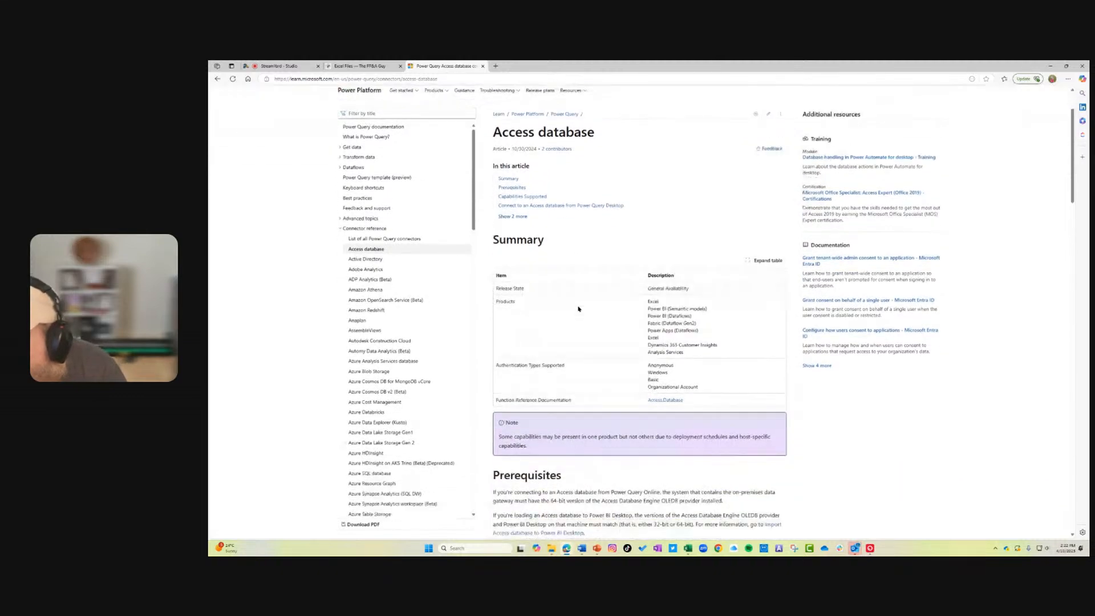
{"action": "scroll", "coordinate": [575, 324], "scroll_direction": "down", "scroll_amount": 8}
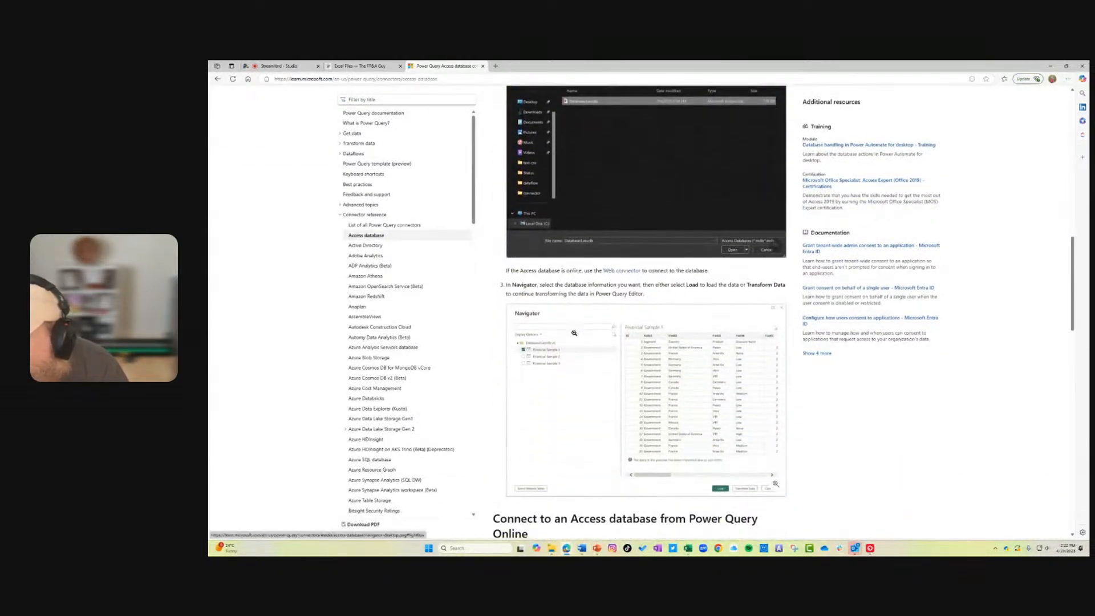
{"action": "scroll", "coordinate": [686, 417], "scroll_direction": "up", "scroll_amount": 2}
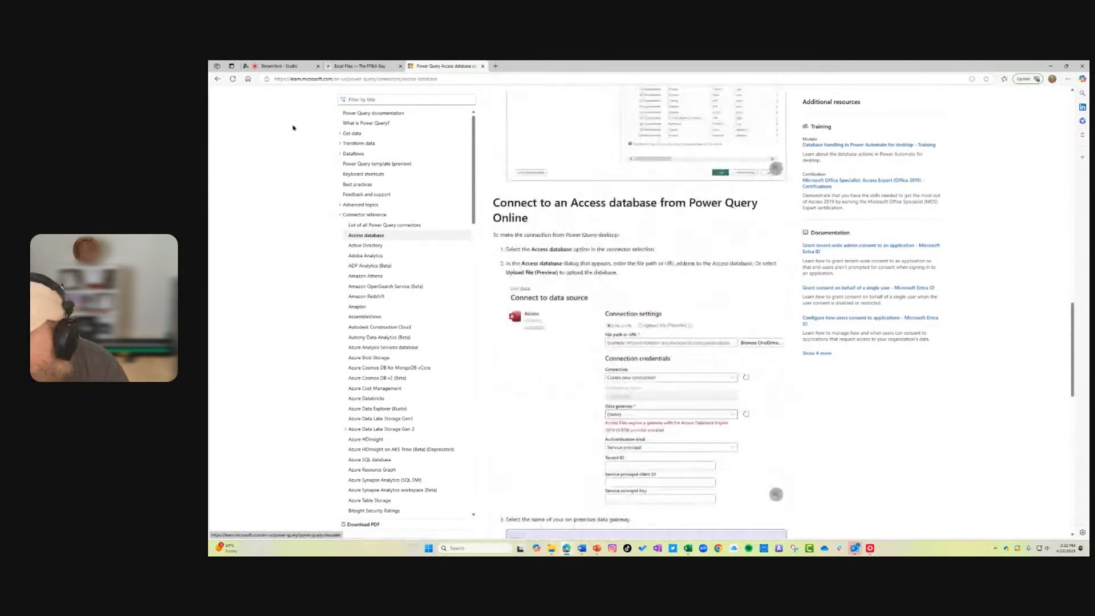
- Return to the list of all Power Query connectors and examine which products support each connector, from A through M
{"action": "left_click", "coordinate": [217, 78]}
{"action": "scroll", "coordinate": [610, 253], "scroll_direction": "down", "scroll_amount": 4}
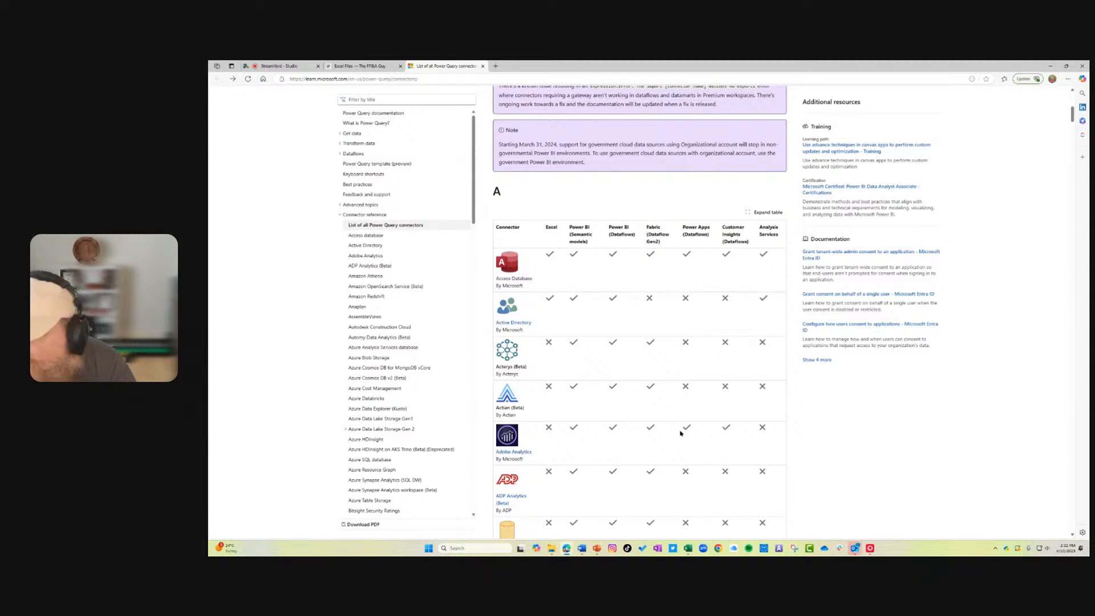
{"action": "scroll", "coordinate": [681, 434], "scroll_direction": "down", "scroll_amount": 15}
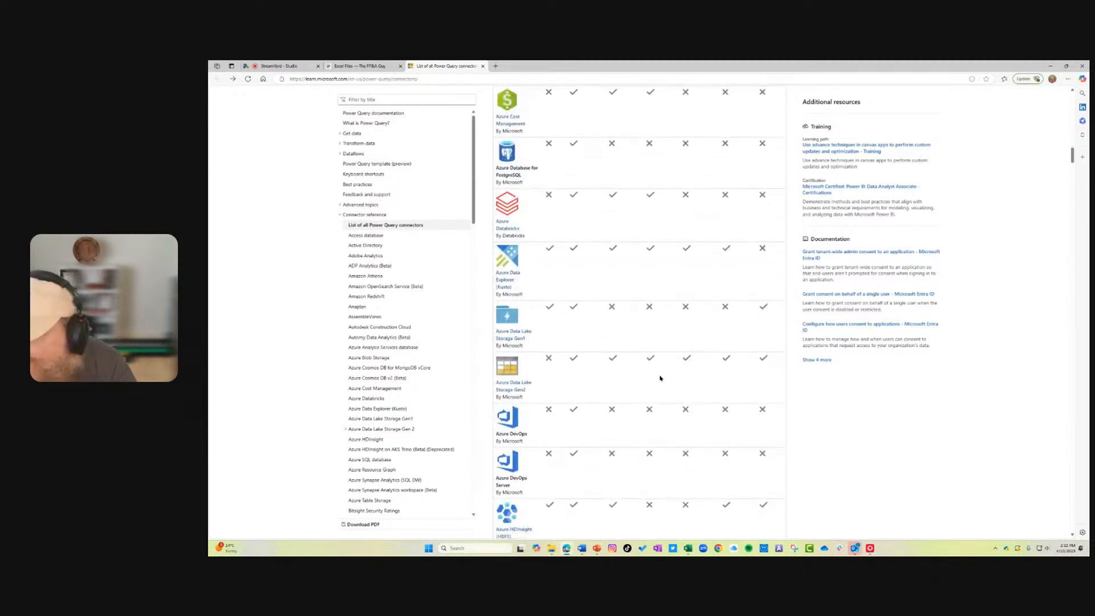
{"action": "scroll", "coordinate": [660, 378], "scroll_direction": "down", "scroll_amount": 20}
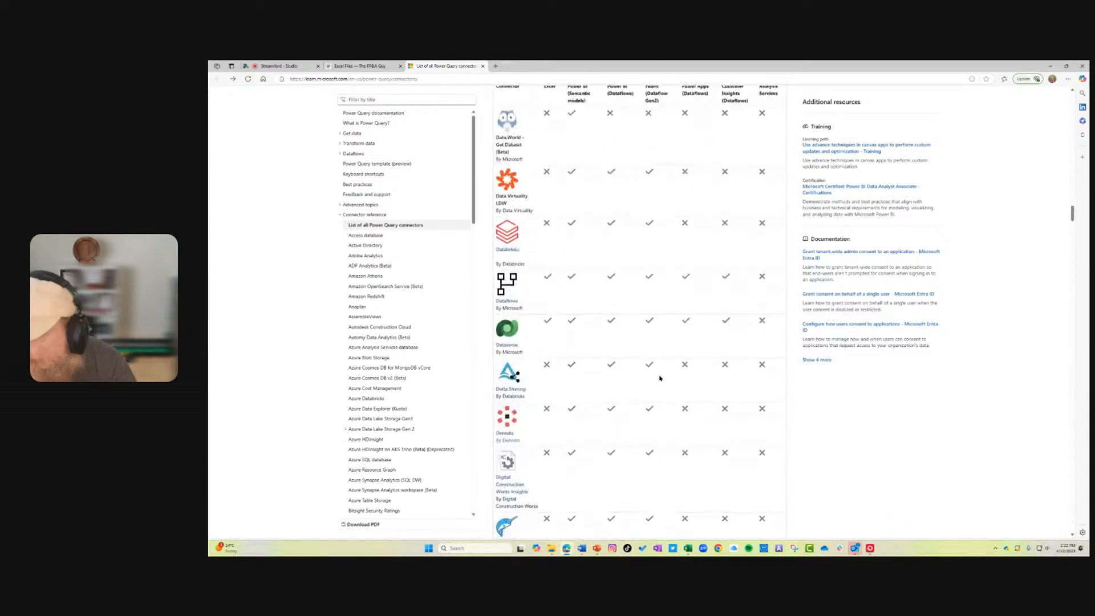
{"action": "scroll", "coordinate": [659, 378], "scroll_direction": "down", "scroll_amount": 20}
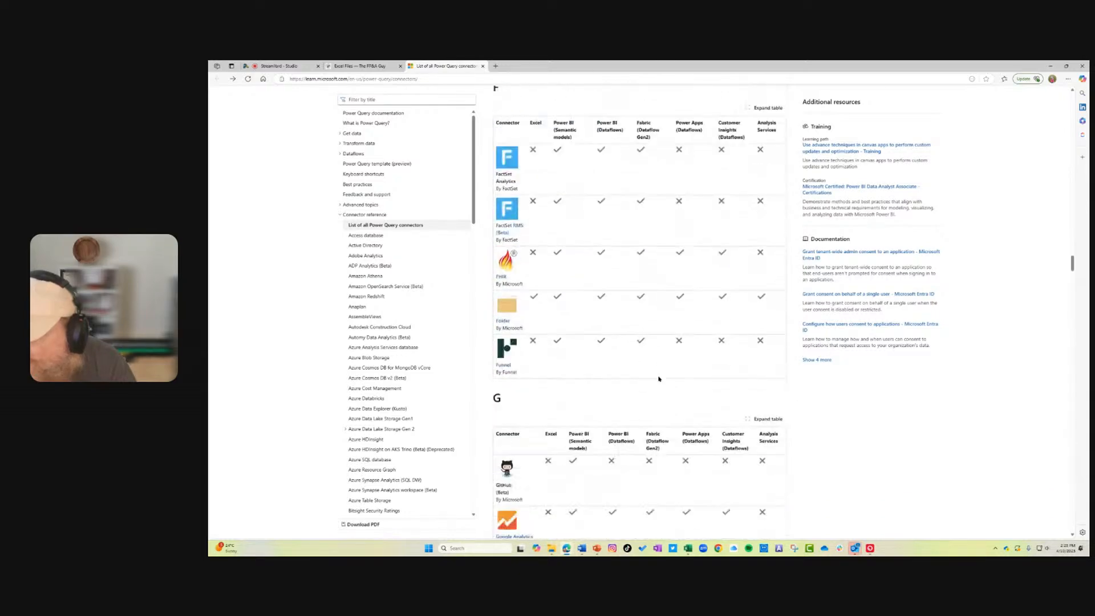
{"action": "scroll", "coordinate": [658, 378], "scroll_direction": "down", "scroll_amount": 20}
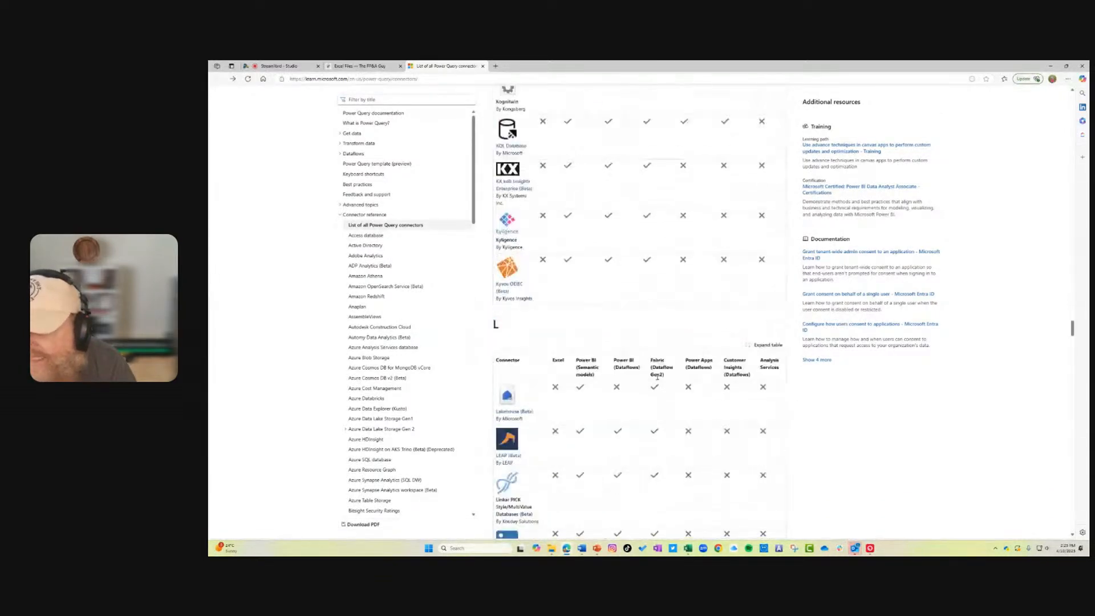
{"action": "scroll", "coordinate": [658, 378], "scroll_direction": "down", "scroll_amount": 15}
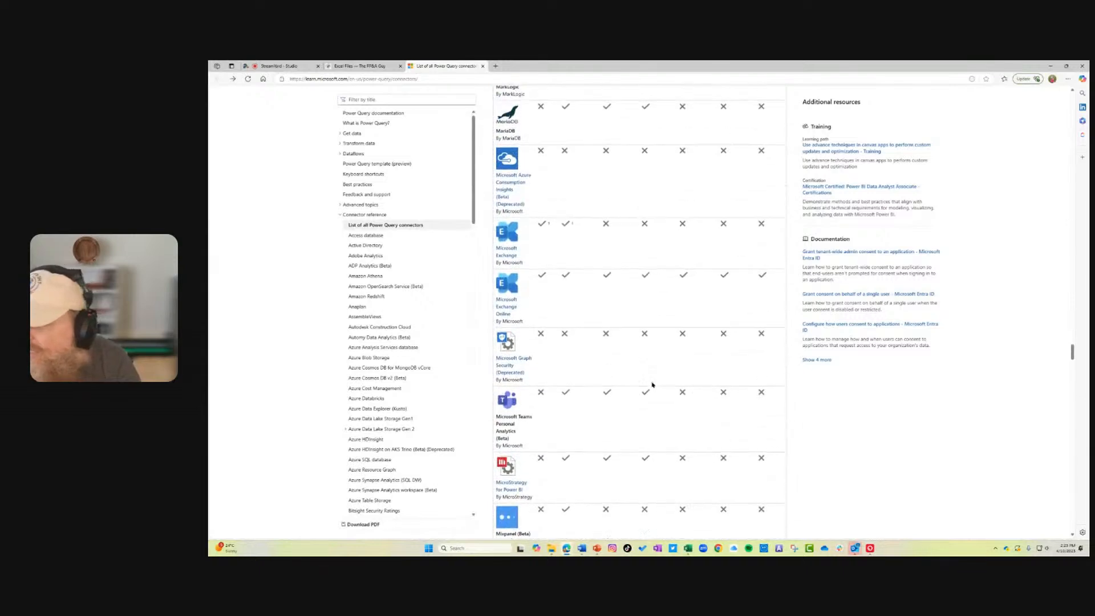
{"action": "scroll", "coordinate": [652, 385], "scroll_direction": "up", "scroll_amount": 5}
{"action": "scroll", "coordinate": [548, 251], "scroll_direction": "up", "scroll_amount": 1}
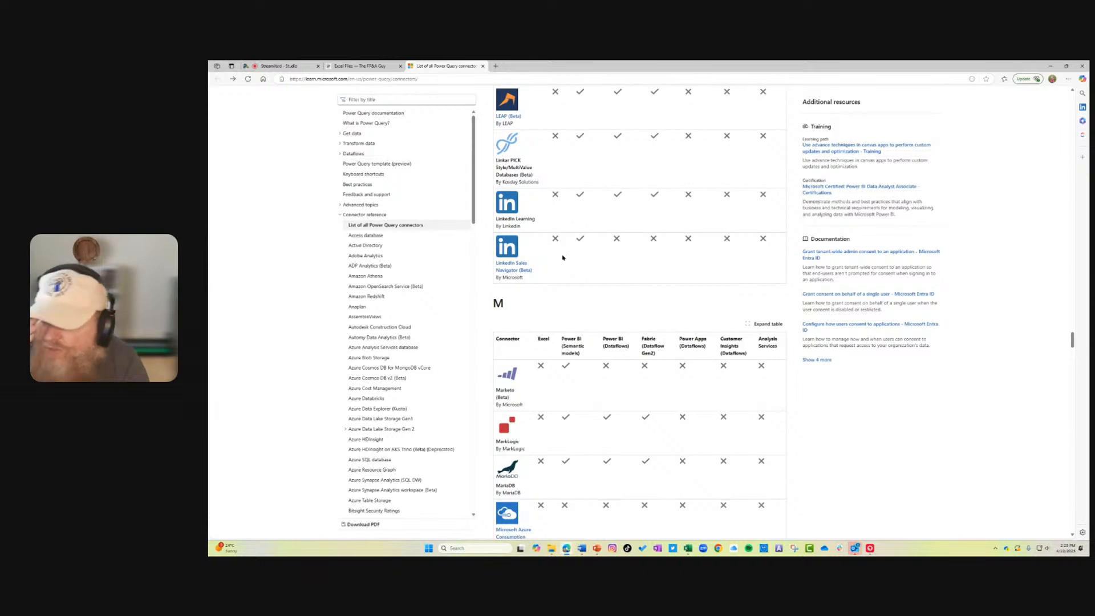
{"action": "scroll", "coordinate": [568, 349], "scroll_direction": "down", "scroll_amount": 15}
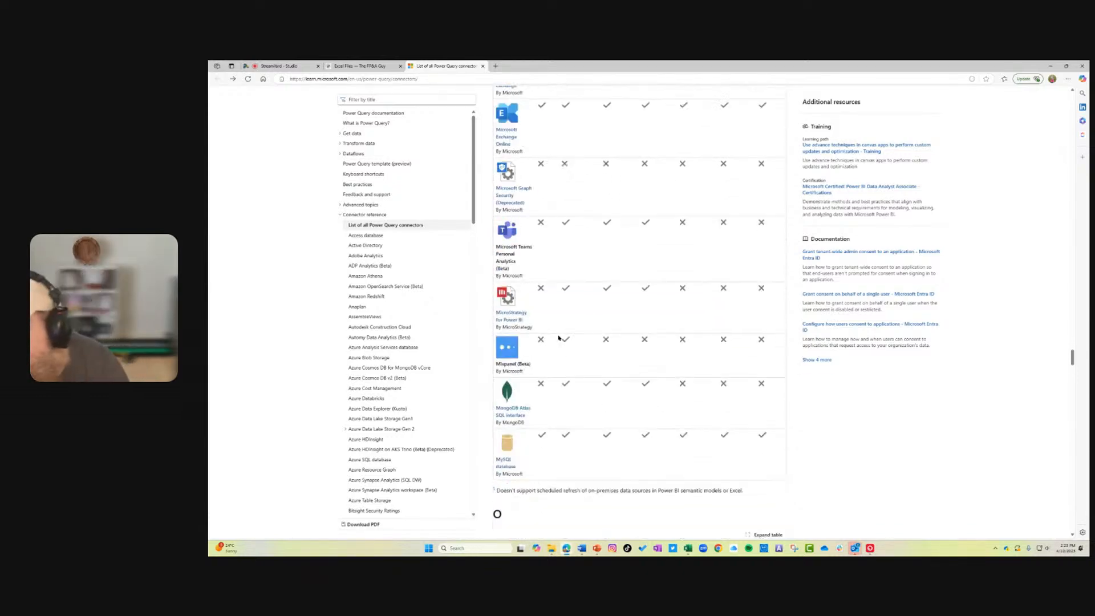
- Examine the remaining Power Query connectors from O onward, close the web page, and return to the workbook's Power Query Connectors sheet
{"action": "scroll", "coordinate": [569, 349], "scroll_direction": "down", "scroll_amount": 20}
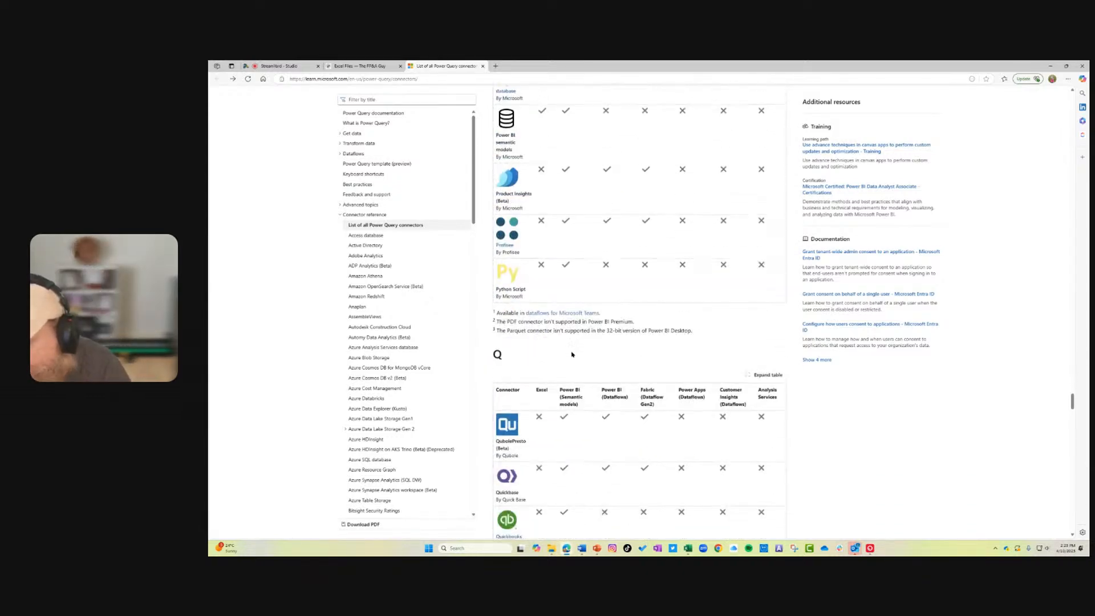
{"action": "scroll", "coordinate": [568, 362], "scroll_direction": "down", "scroll_amount": 5}
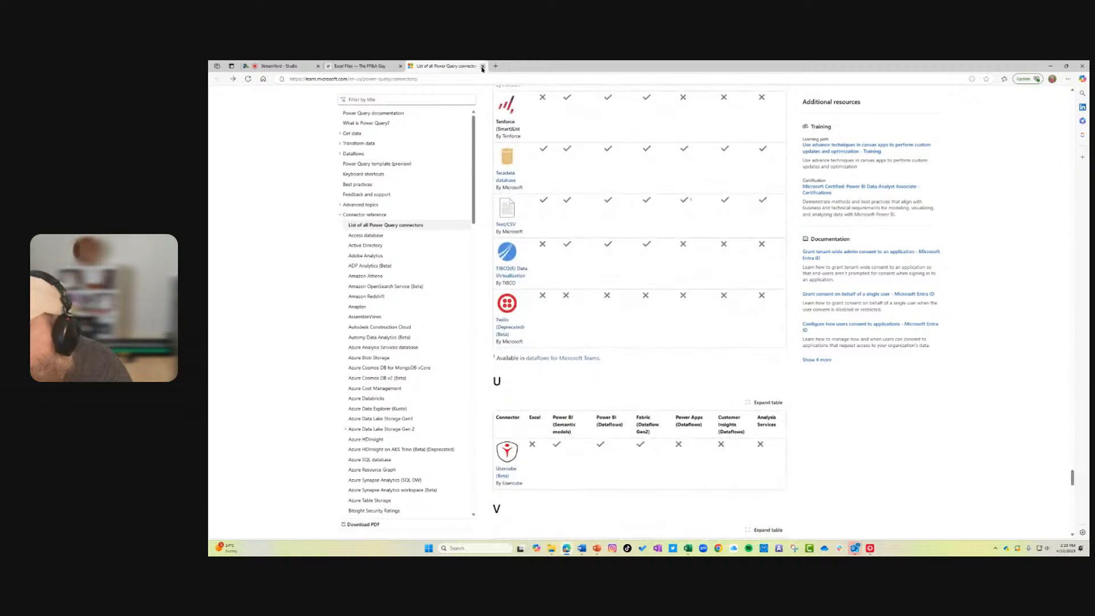
{"action": "left_click", "coordinate": [482, 66]}
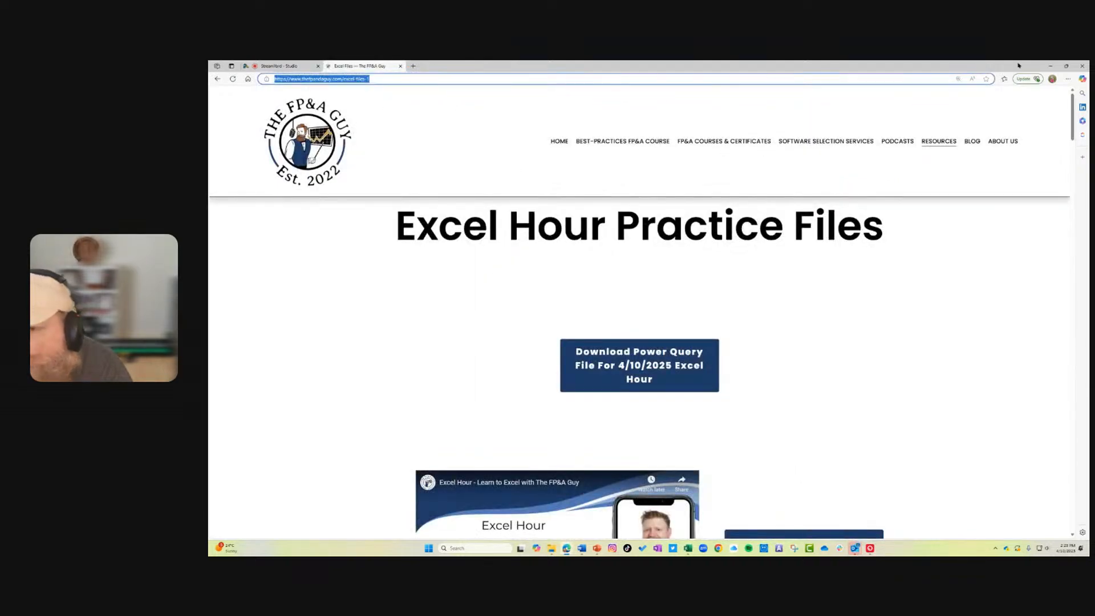
{"action": "left_click", "coordinate": [1050, 65]}
{"action": "scroll", "coordinate": [430, 384], "scroll_direction": "down", "scroll_amount": 12}
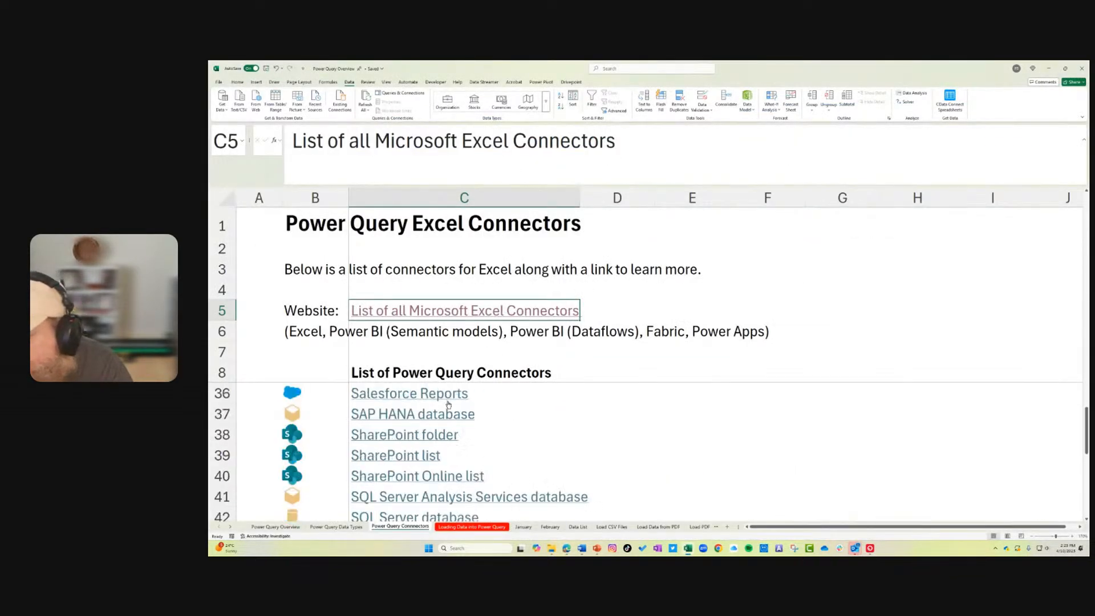
{"action": "scroll", "coordinate": [422, 422], "scroll_direction": "up", "scroll_amount": 17}
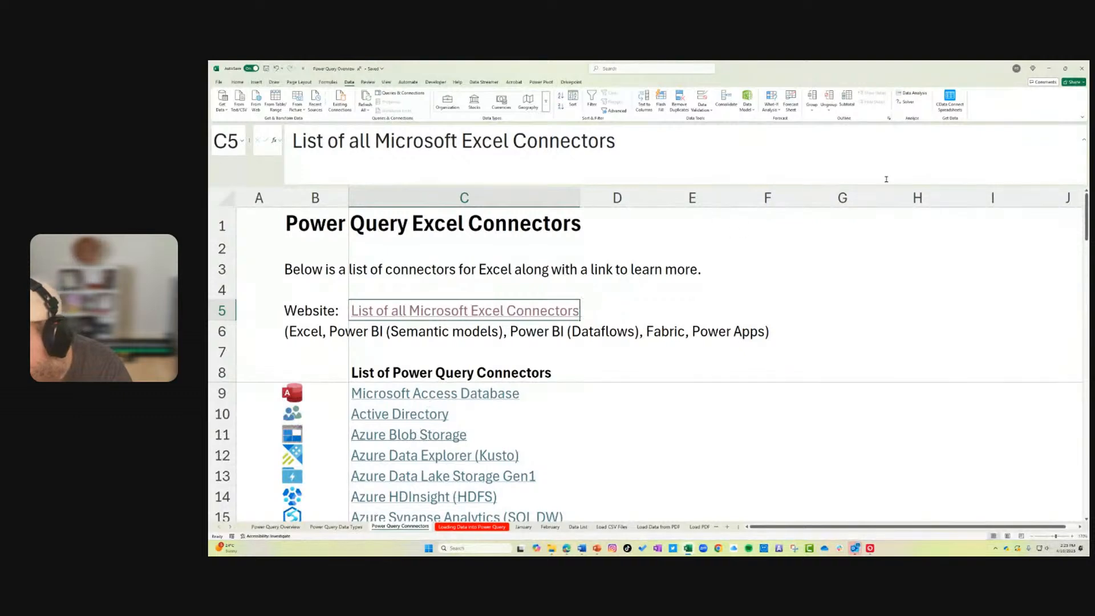
- Open the January sheet containing the January Sales Data Table
{"action": "left_click", "coordinate": [490, 527]}
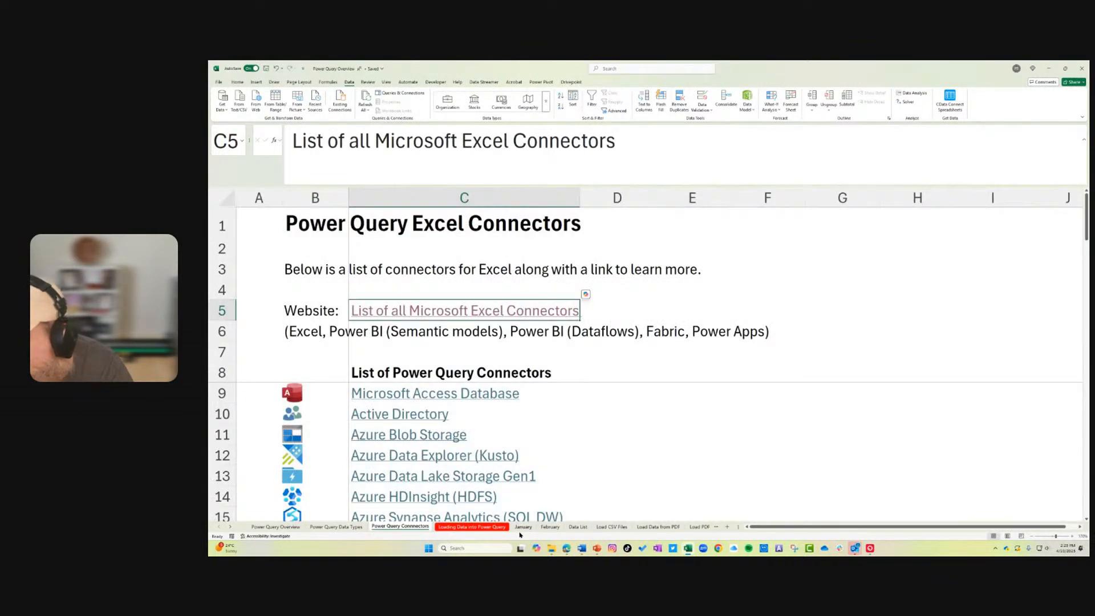
{"action": "left_click", "coordinate": [523, 527]}
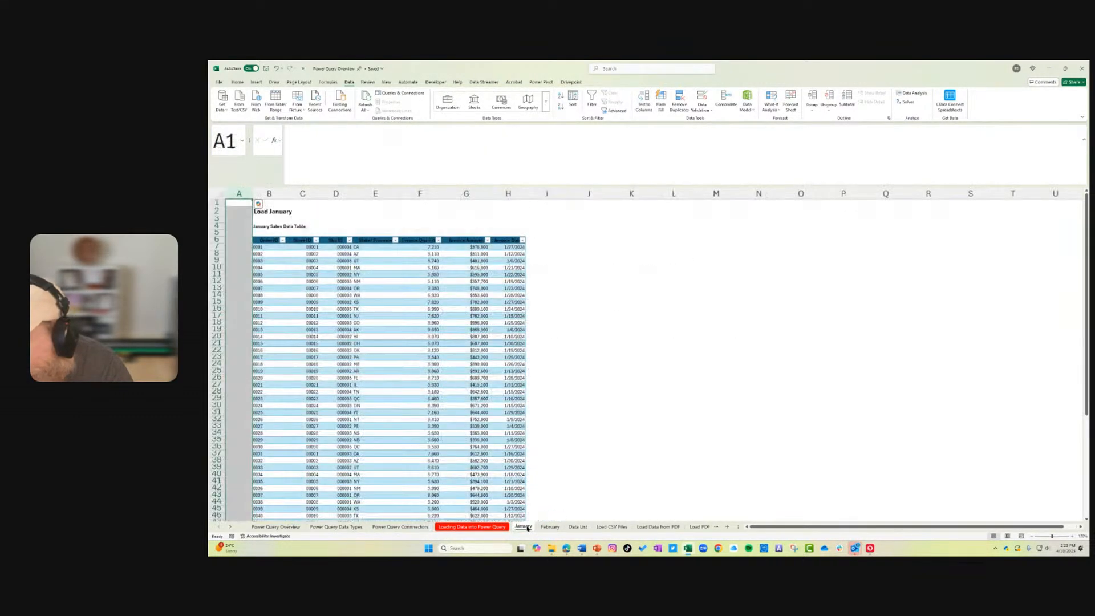
{"action": "left_click", "coordinate": [720, 405]}
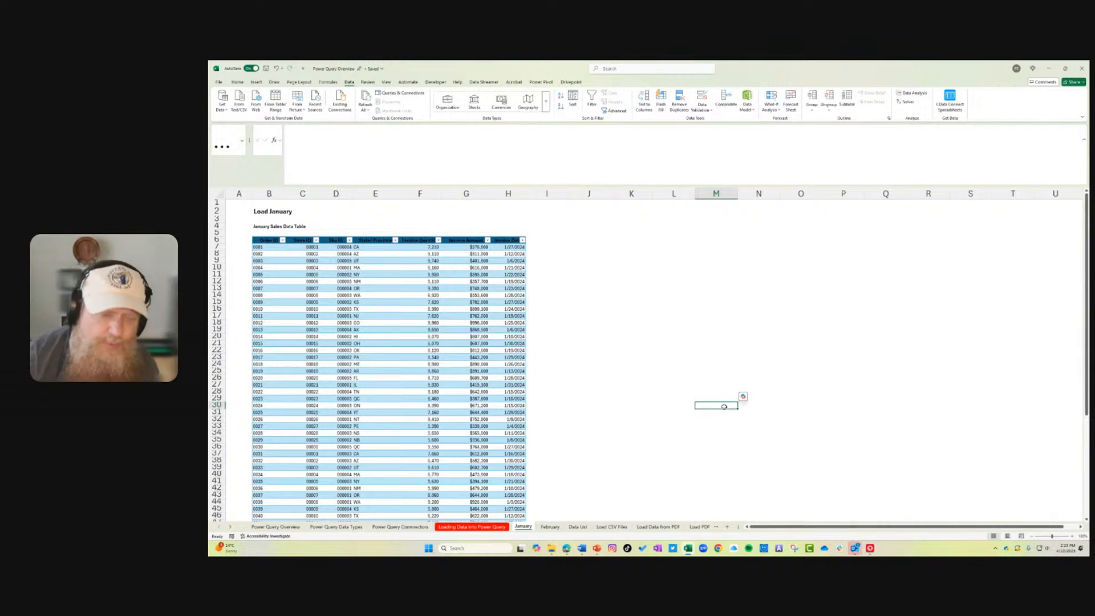
{"action": "key", "text": "alt+Tab"}
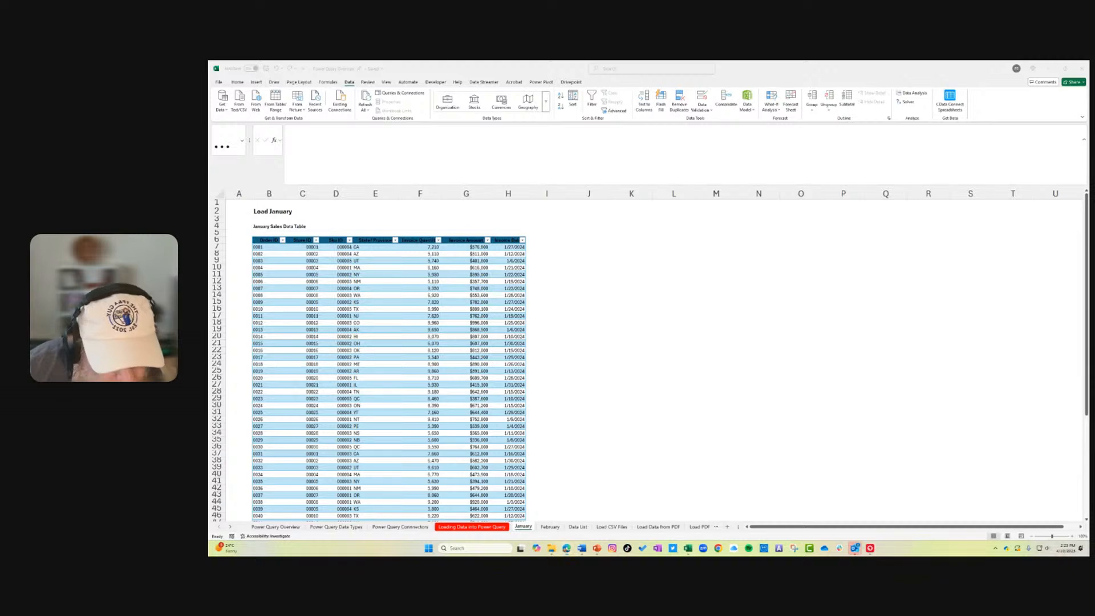
{"action": "key", "text": "super+d"}
{"action": "key", "text": "super+d"}
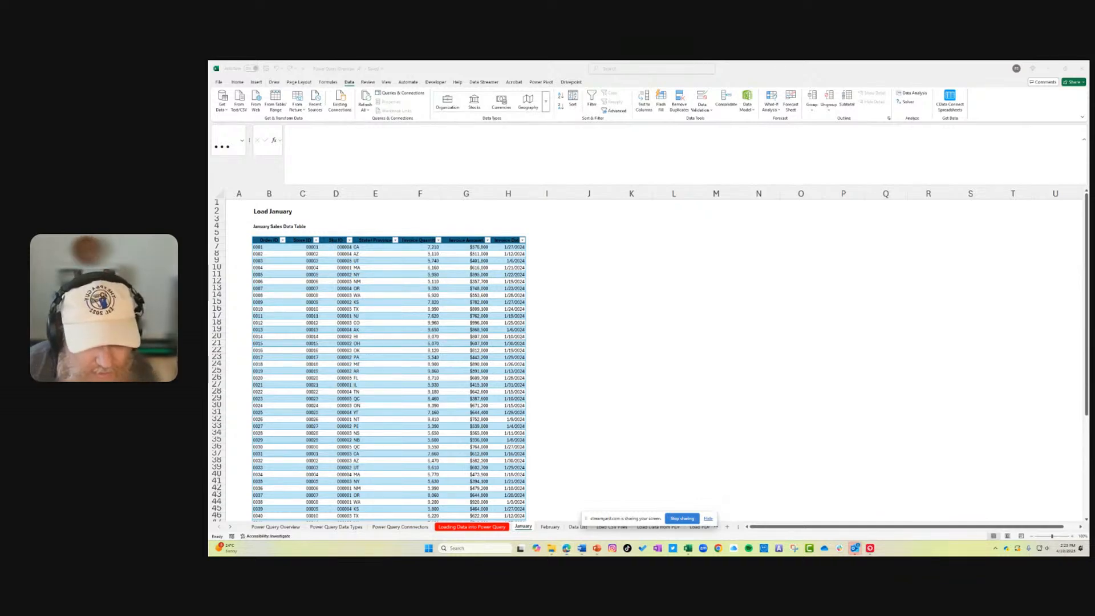
{"action": "key", "text": "alt+Tab"}
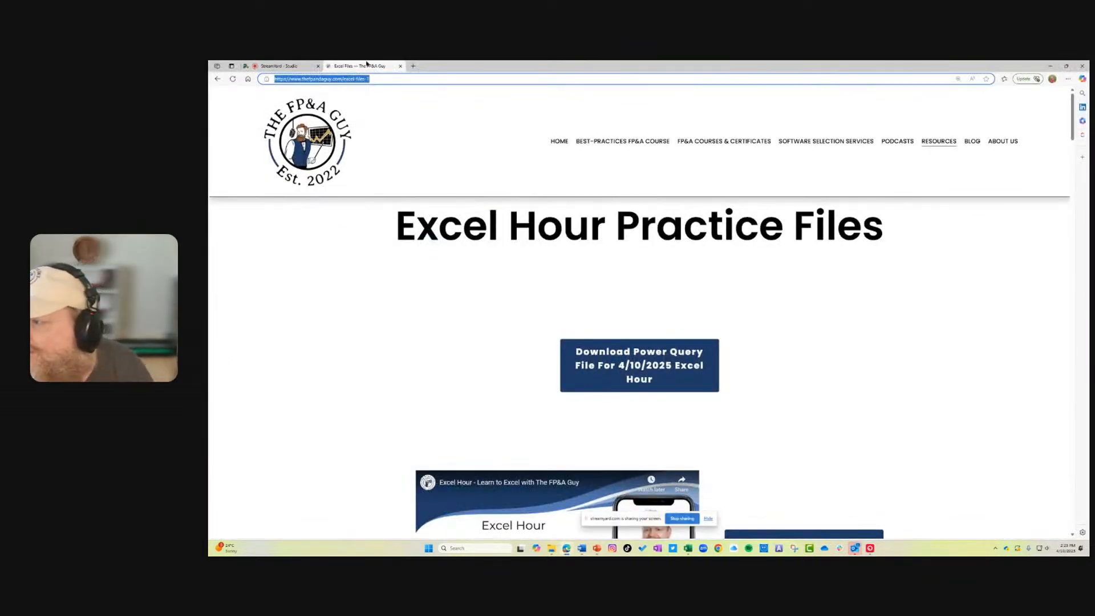
{"action": "left_click", "coordinate": [283, 66]}
{"action": "left_click_drag", "start_coordinate": [548, 66], "coordinate": [1088, 158]}
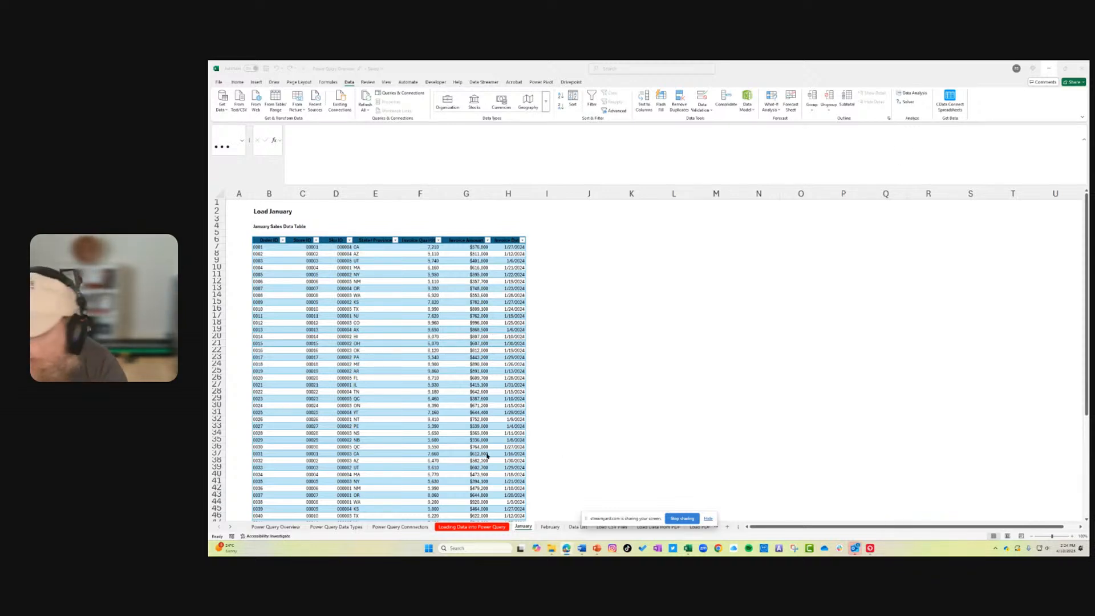
- Bring the January Sales Data Table into the Power Query Editor from its table range
{"action": "left_click", "coordinate": [552, 530]}
{"action": "left_click", "coordinate": [531, 530]}
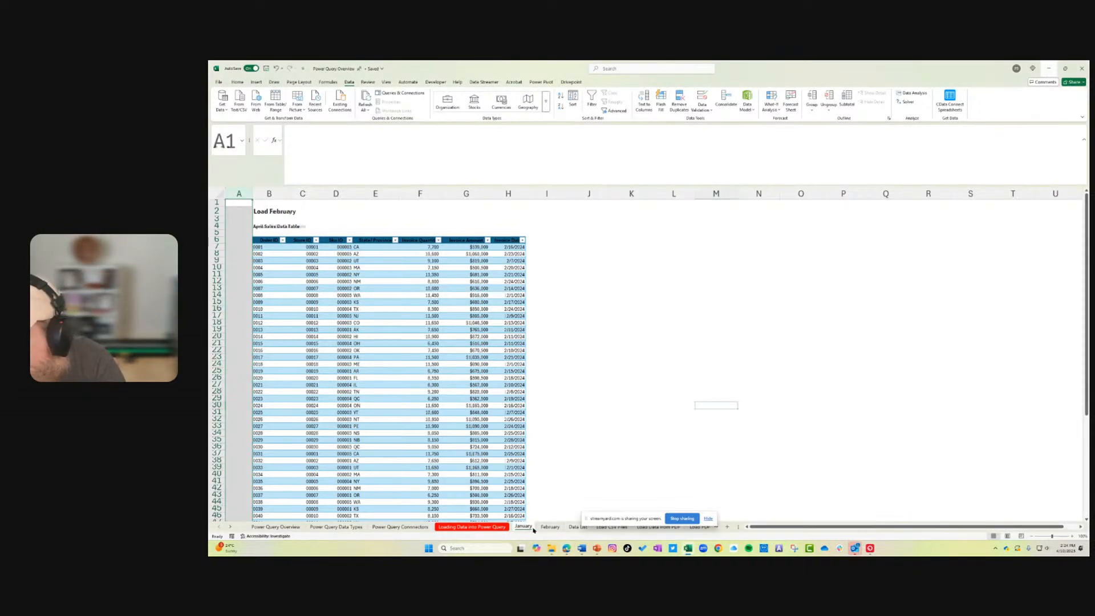
{"action": "left_click", "coordinate": [397, 322]}
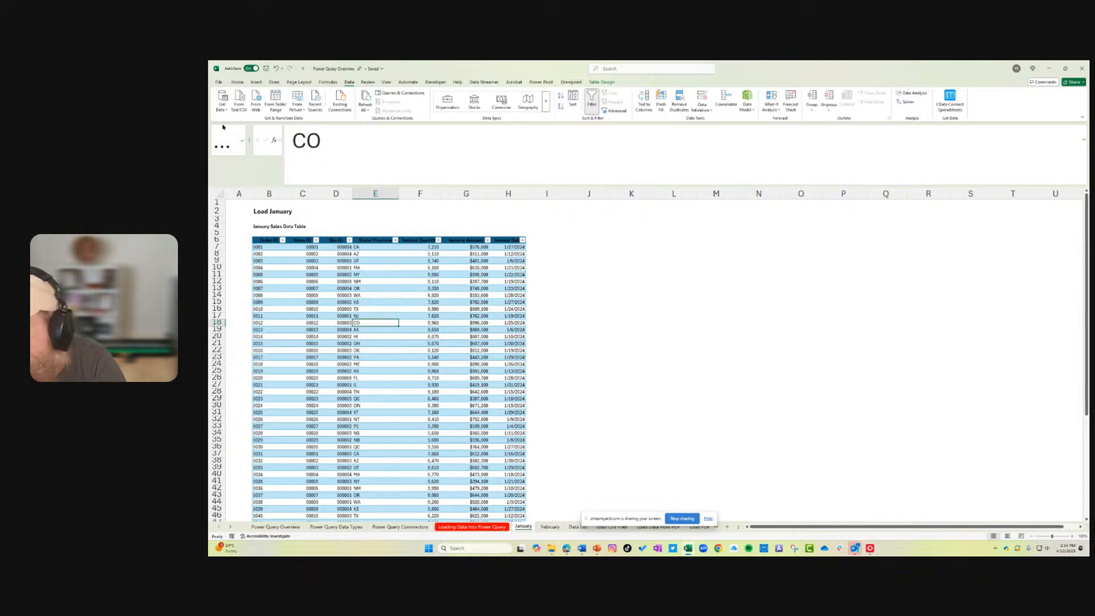
{"action": "left_click", "coordinate": [279, 114]}
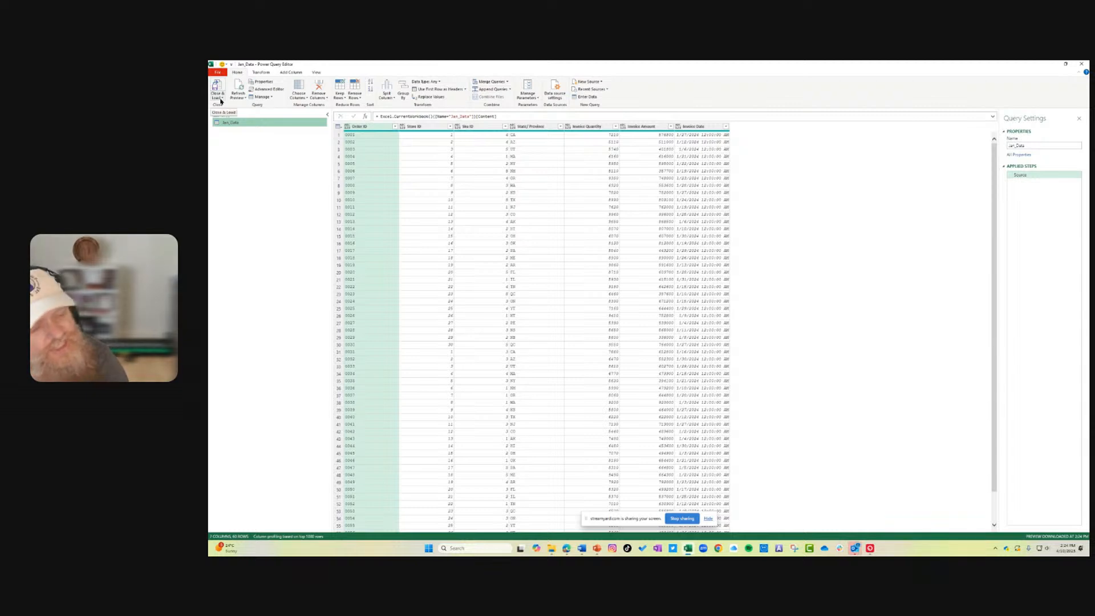
- Close and load the Jan_Data query to the workbook with the Only Create Connection option
{"action": "left_click", "coordinate": [218, 97]}
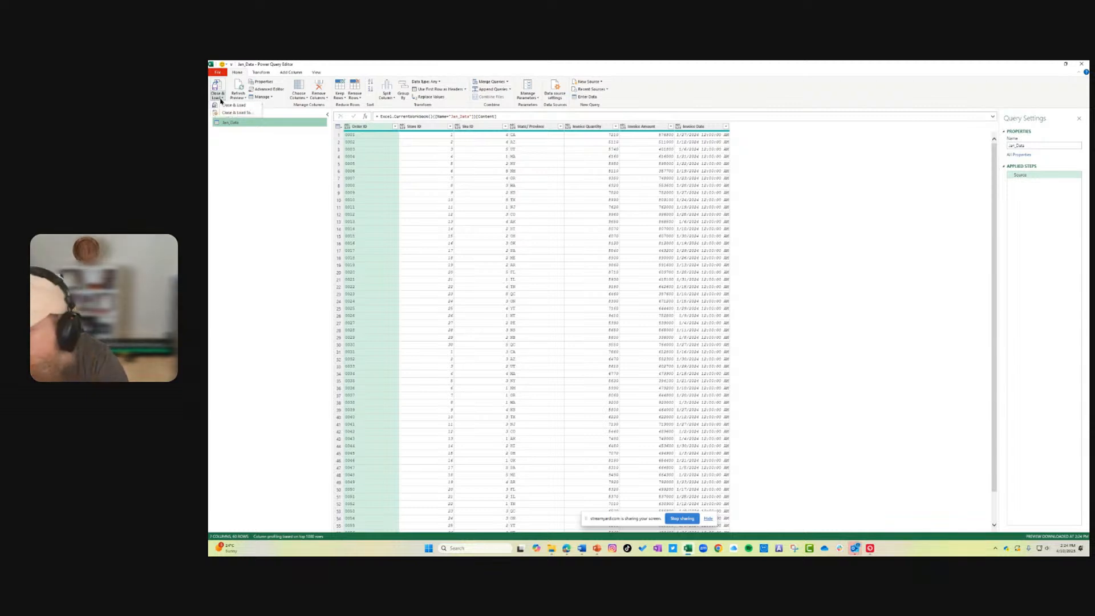
{"action": "left_click", "coordinate": [245, 113]}
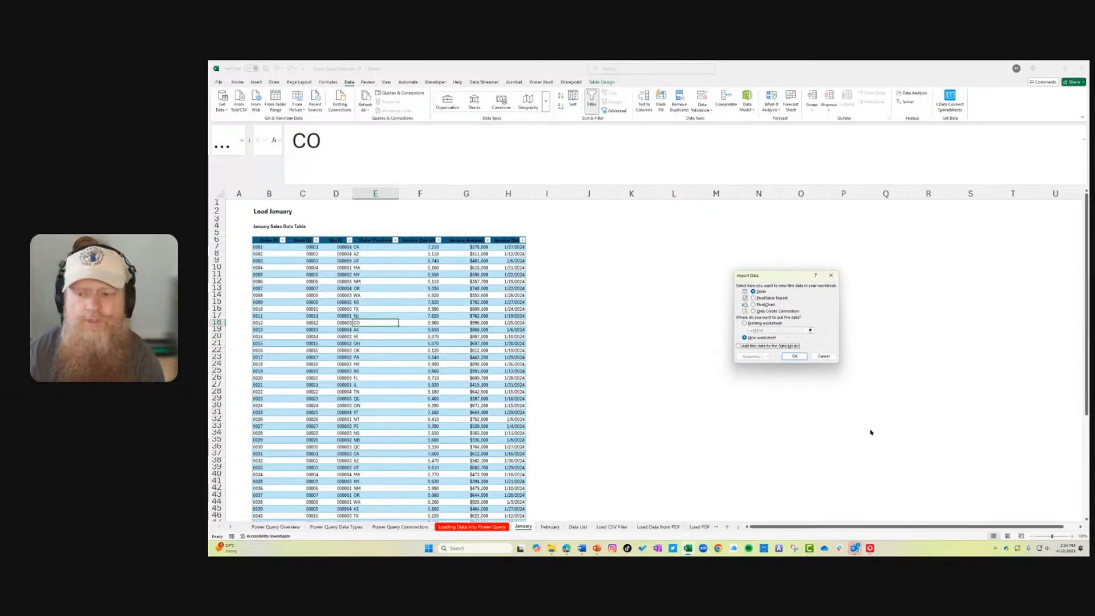
{"action": "left_click", "coordinate": [754, 312]}
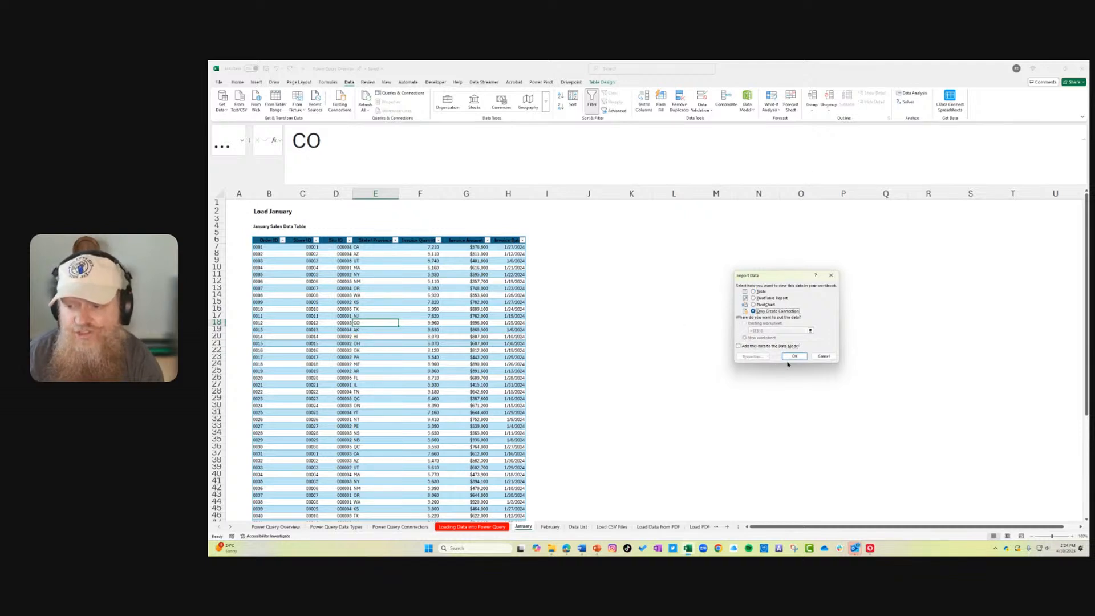
{"action": "left_click", "coordinate": [795, 356]}
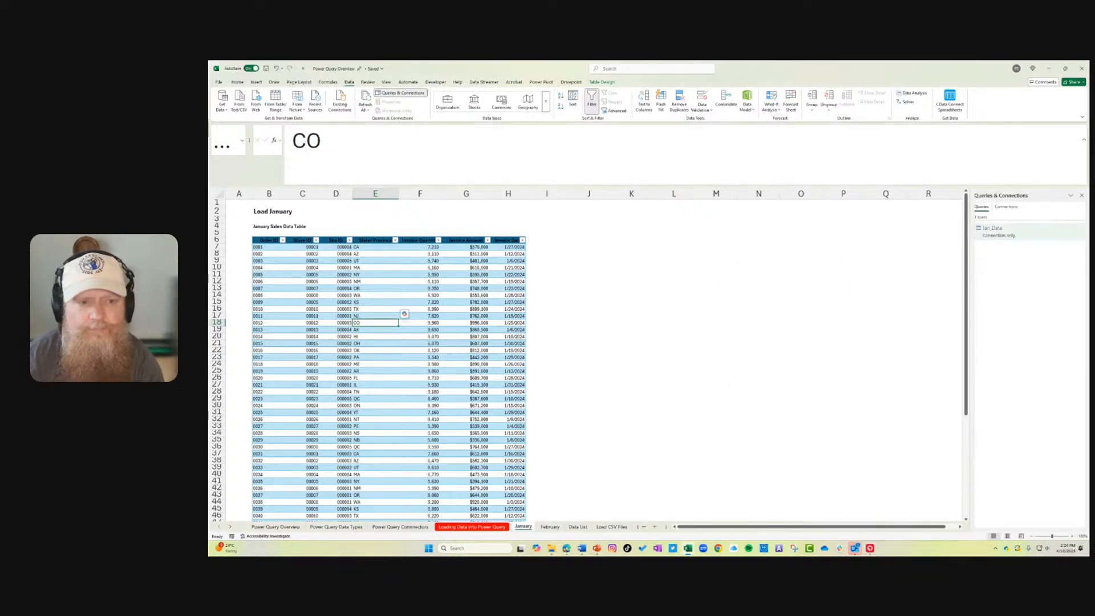
{"action": "left_click_drag", "start_coordinate": [1004, 180], "coordinate": [645, 228]}
{"action": "left_click_drag", "start_coordinate": [753, 69], "coordinate": [1088, 228]}
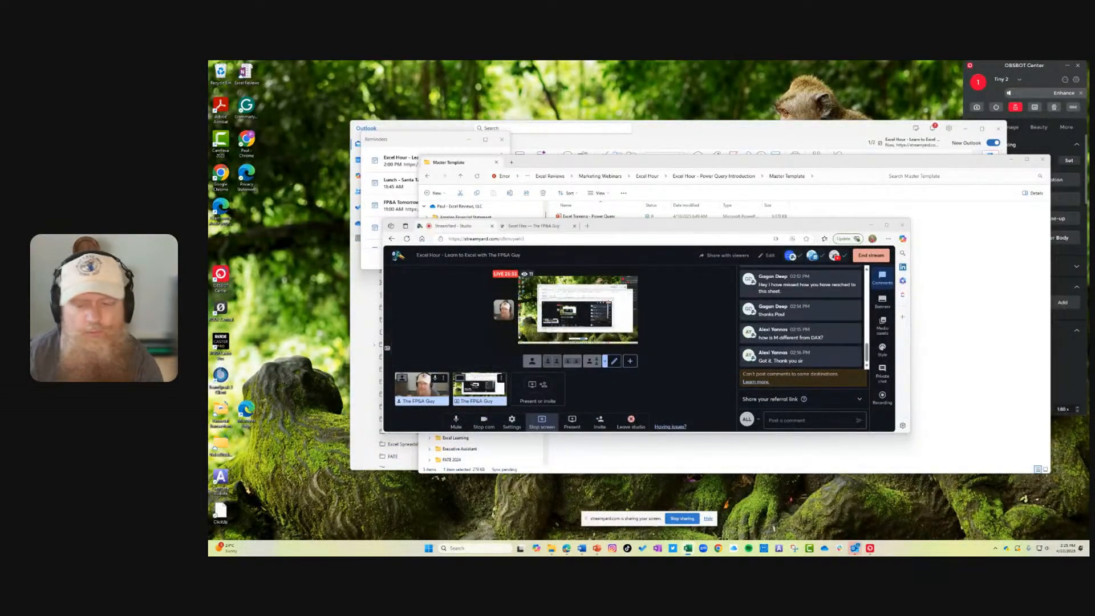
{"action": "left_click", "coordinate": [886, 224]}
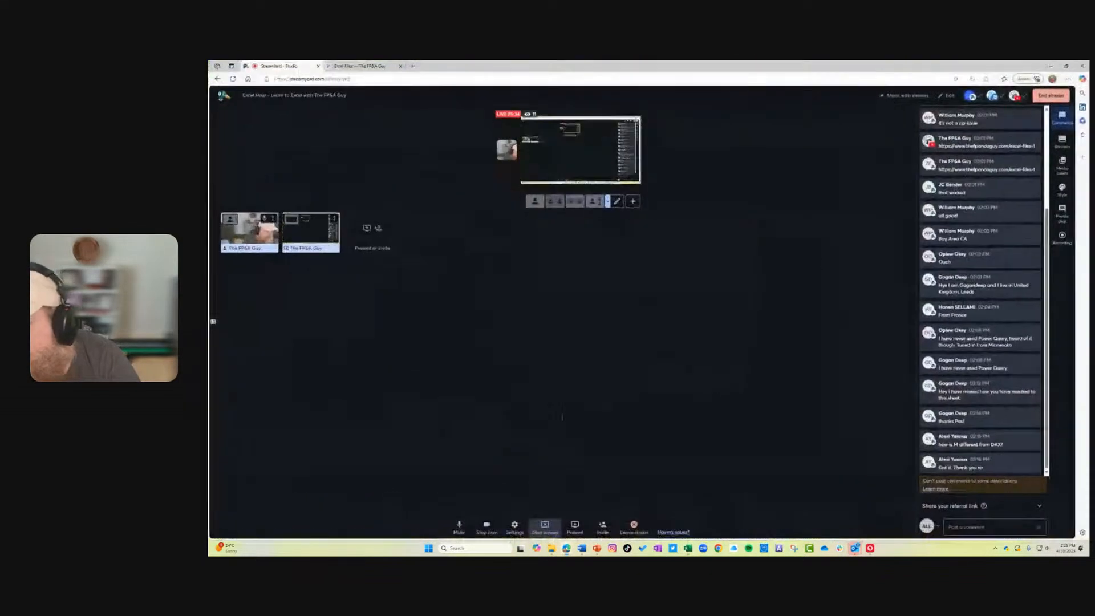
{"action": "left_click", "coordinate": [533, 535]}
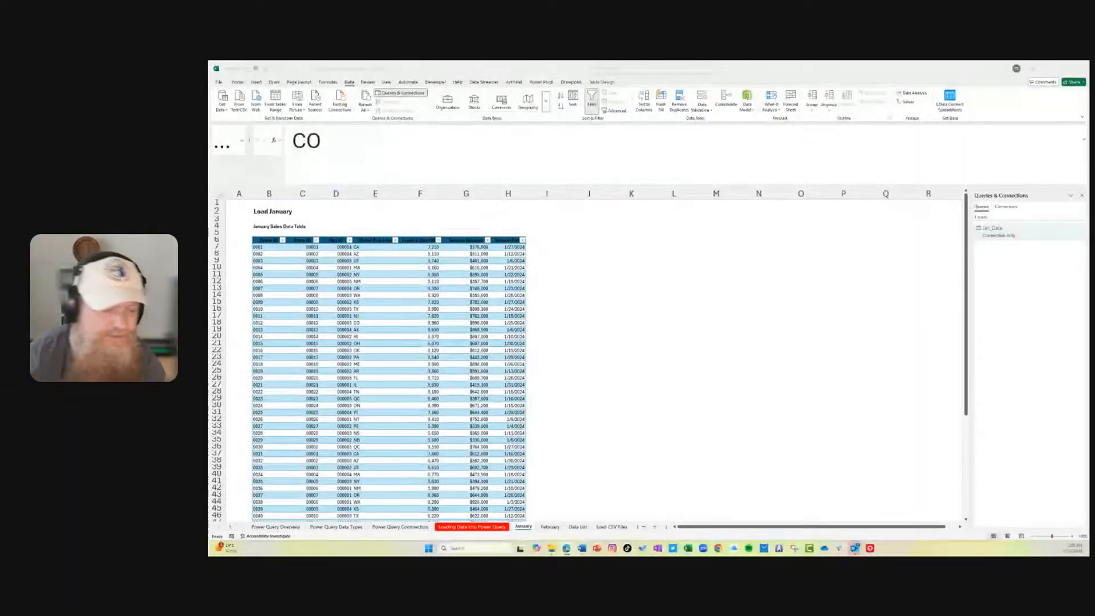
- Preview the Jan_Data query's details beside the enlarged January sheet, and hide and redisplay the Queries & Connections pane
{"action": "scroll", "coordinate": [627, 346], "scroll_direction": "up", "scroll_amount": 2, "text": "ctrl"}
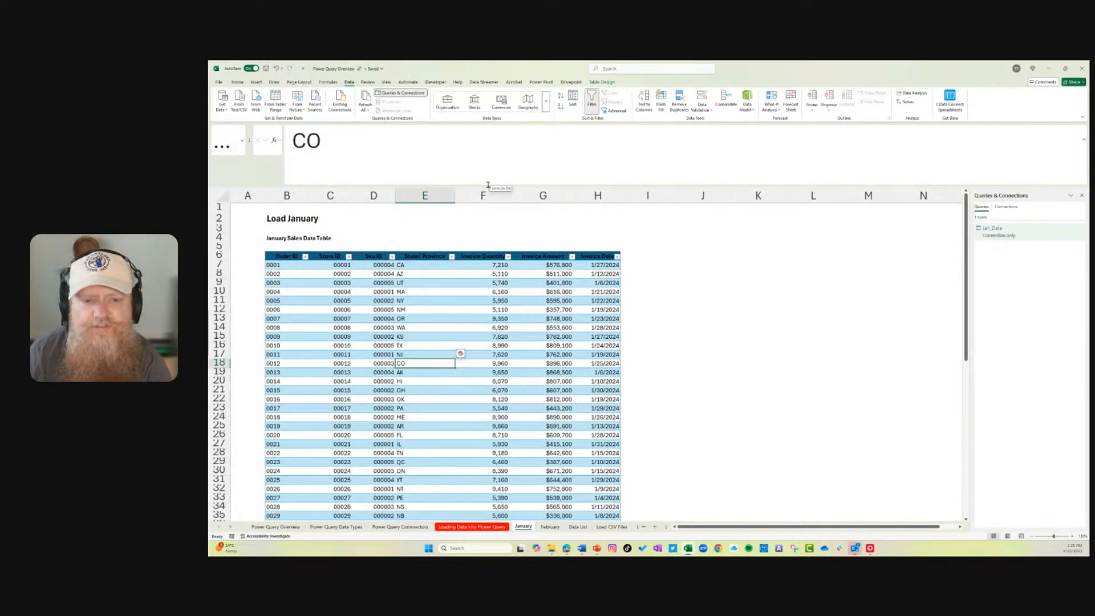
{"action": "left_click_drag", "start_coordinate": [480, 185], "coordinate": [479, 157]}
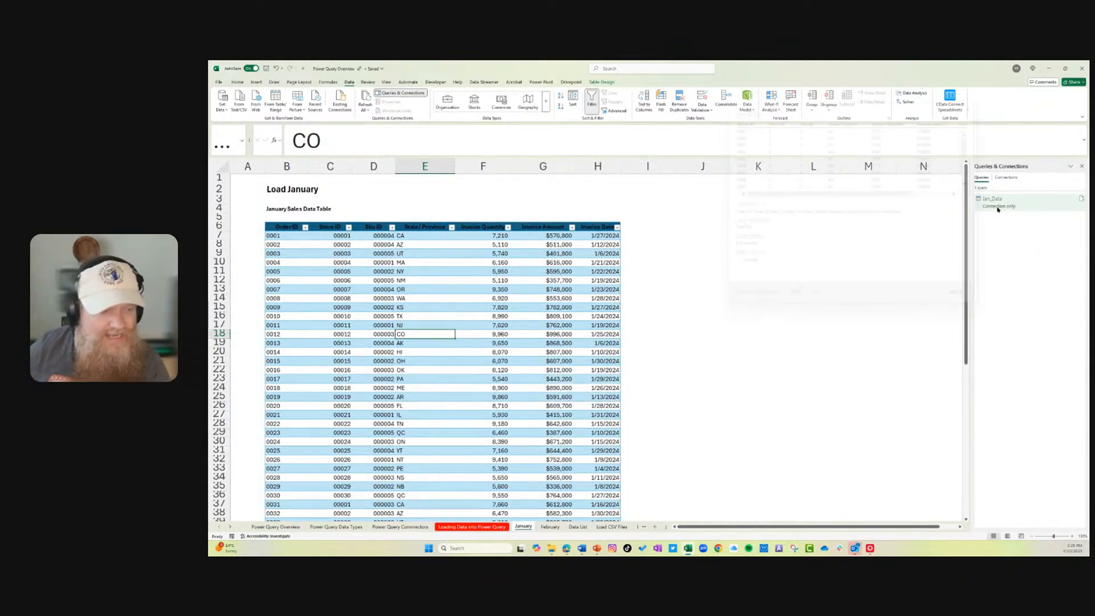
{"action": "mouse_move", "coordinate": [1003, 209]}
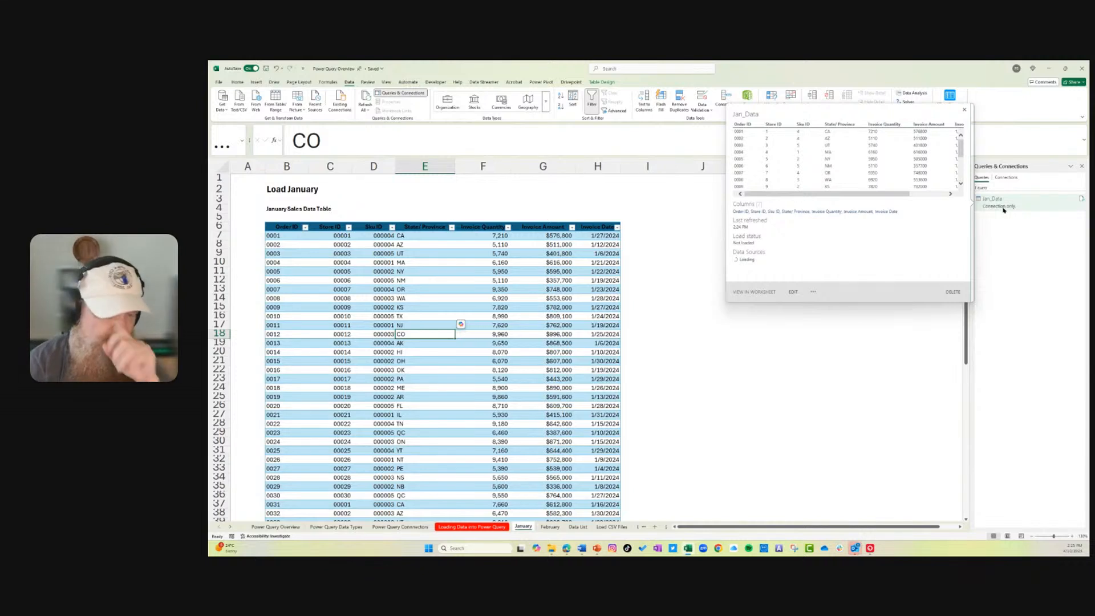
{"action": "left_click", "coordinate": [388, 93]}
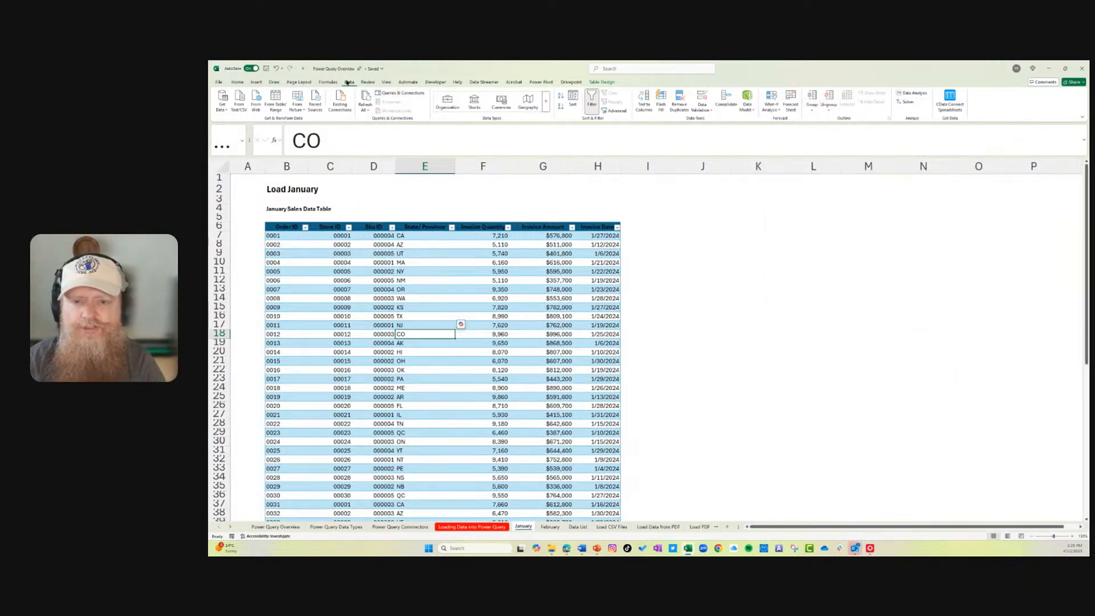
{"action": "left_click", "coordinate": [394, 92]}
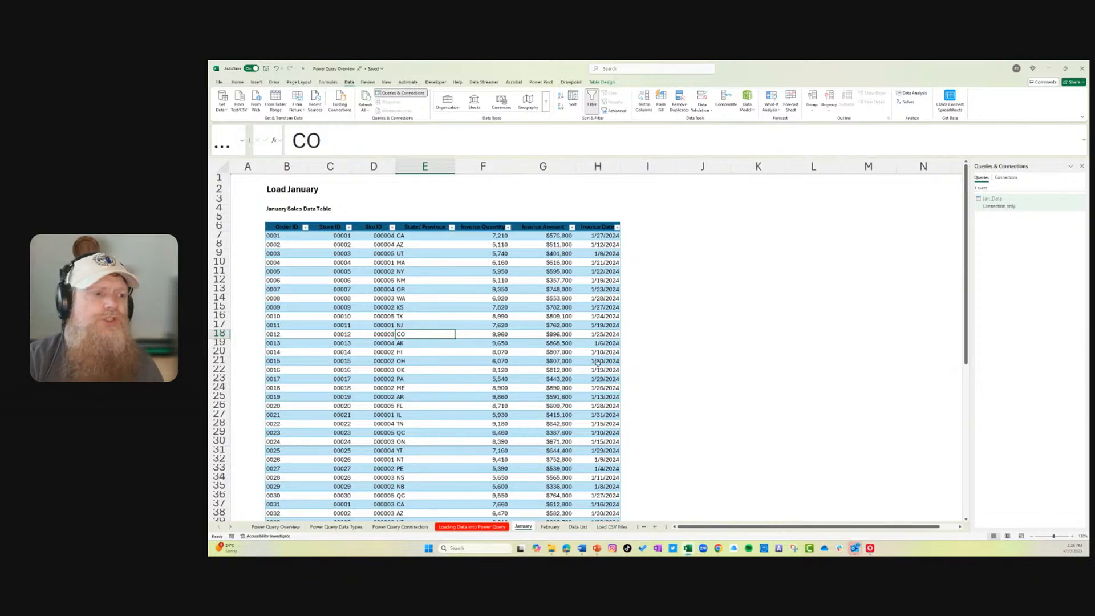
{"action": "mouse_move", "coordinate": [1015, 201]}
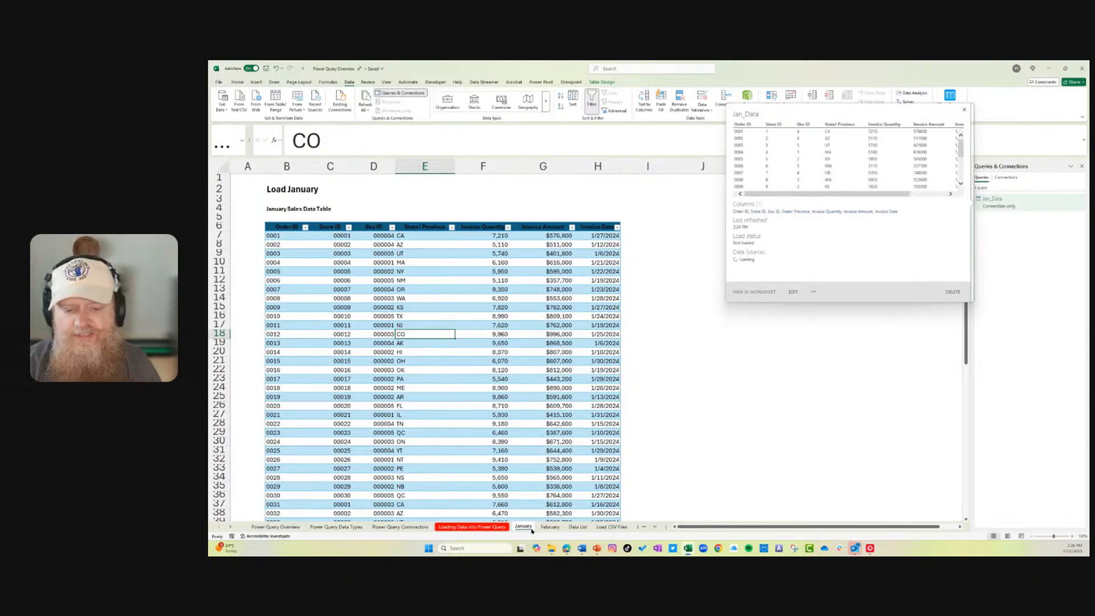
- View the February sales table and delete the Jan_Data query from the workbook
{"action": "left_click", "coordinate": [551, 527]}
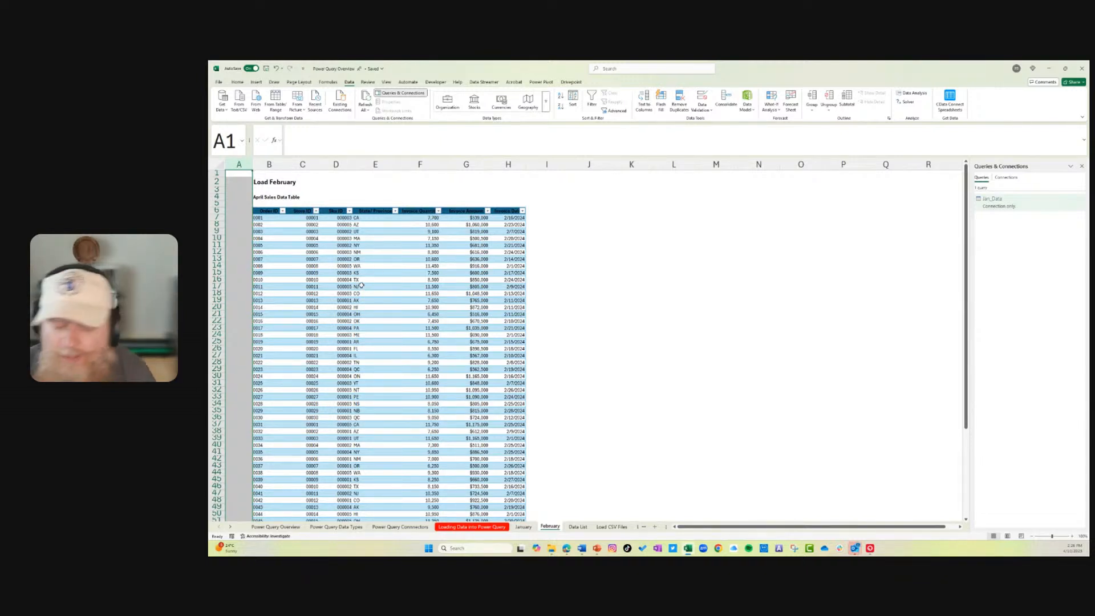
{"action": "scroll", "coordinate": [790, 225], "scroll_direction": "down", "scroll_amount": 1}
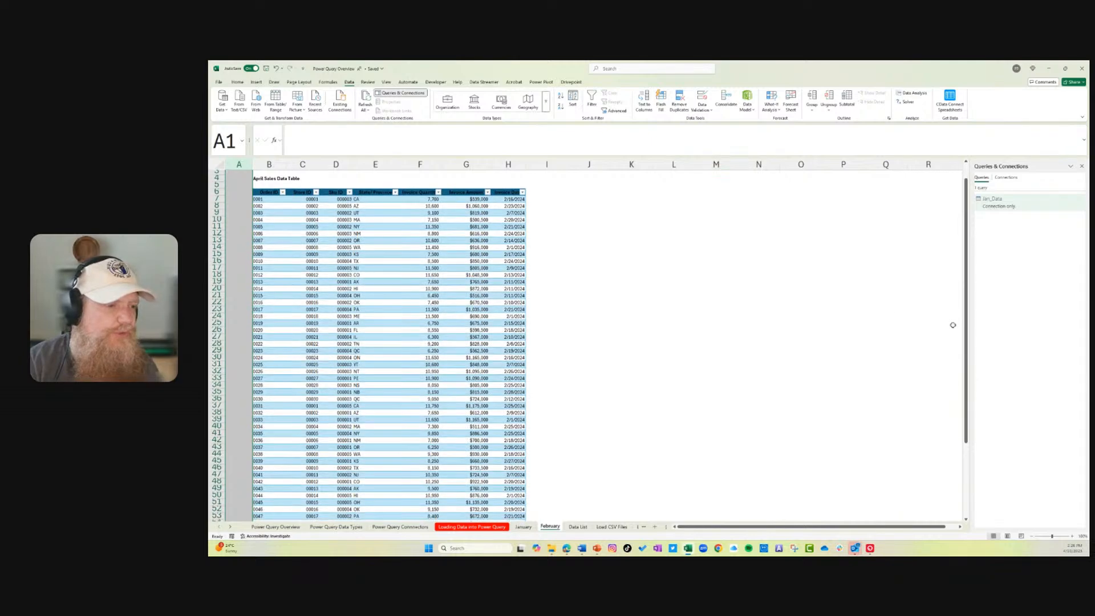
{"action": "right_click", "coordinate": [1007, 203]}
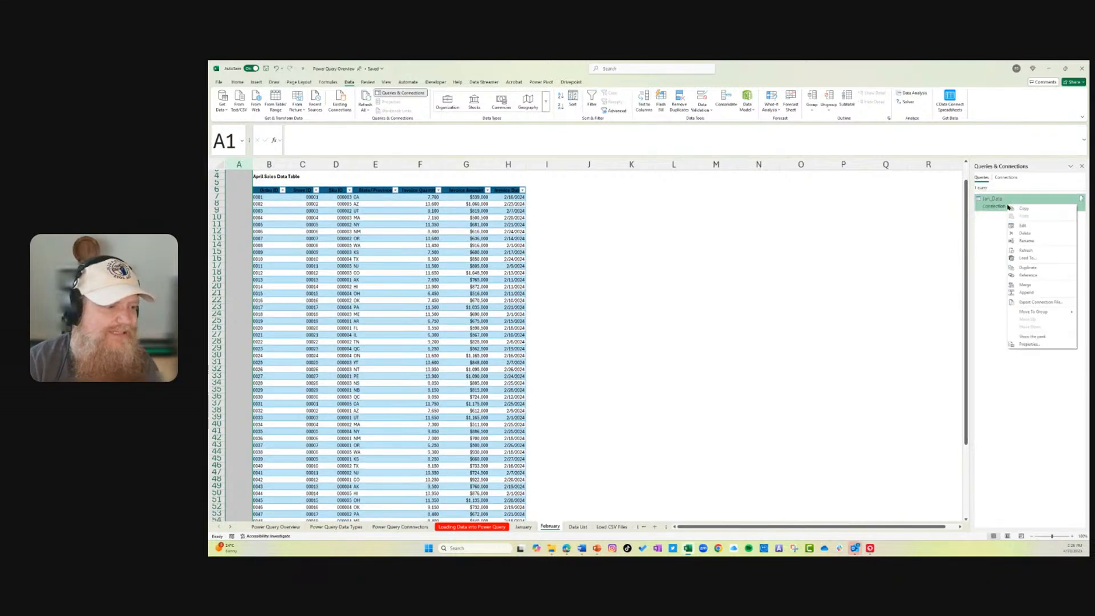
{"action": "left_click", "coordinate": [1012, 234]}
{"action": "left_click", "coordinate": [682, 317]}
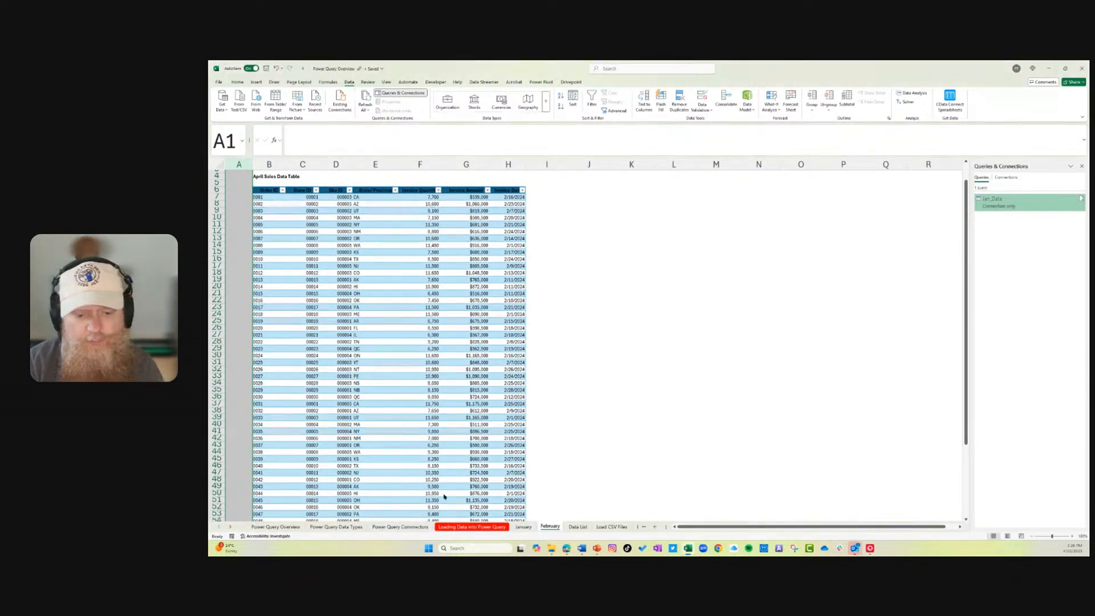
- Create a new query from the January sales table and place the Power Query Editor window over the workbook
{"action": "left_click", "coordinate": [523, 527]}
{"action": "left_click", "coordinate": [311, 273]}
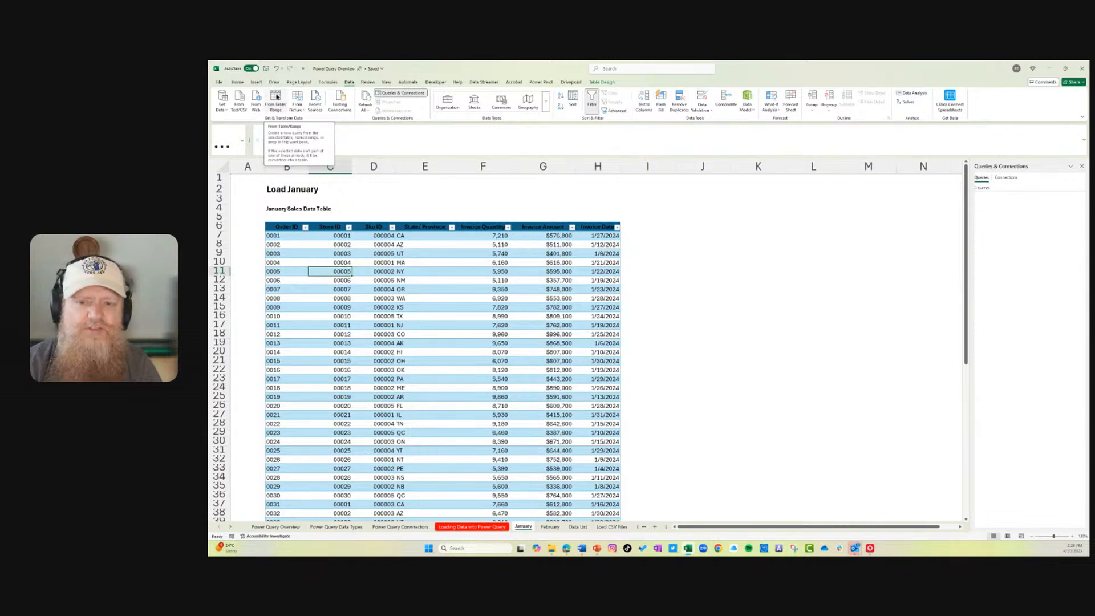
{"action": "left_click", "coordinate": [276, 96]}
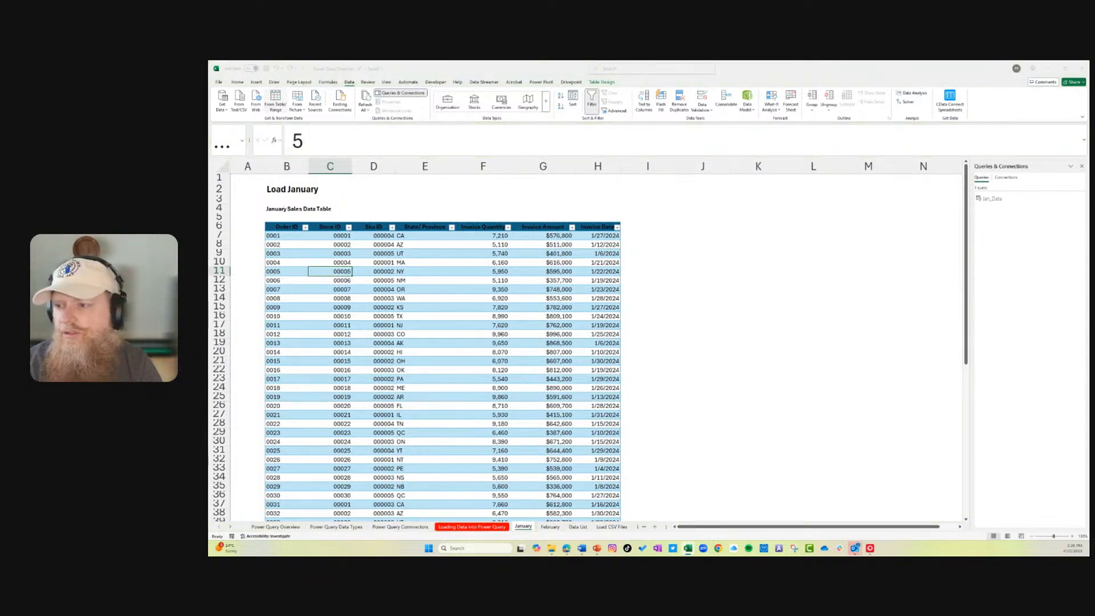
{"action": "left_click_drag", "start_coordinate": [210, 75], "coordinate": [872, 112]}
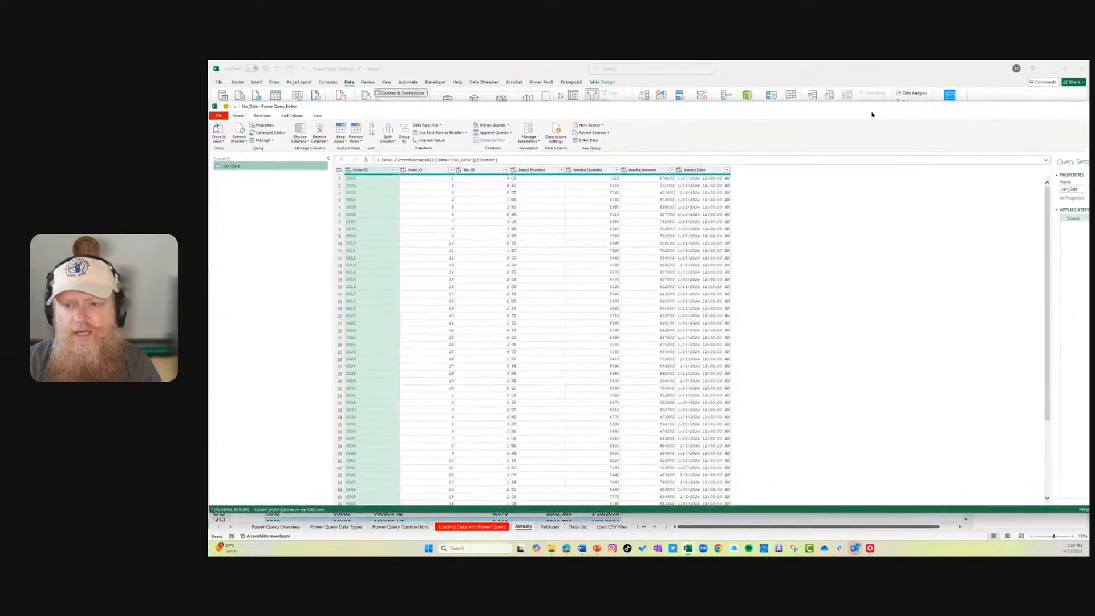
- Close and load the Jan_Data query to the workbook with the Only Create Connection option
{"action": "left_click", "coordinate": [218, 116]}
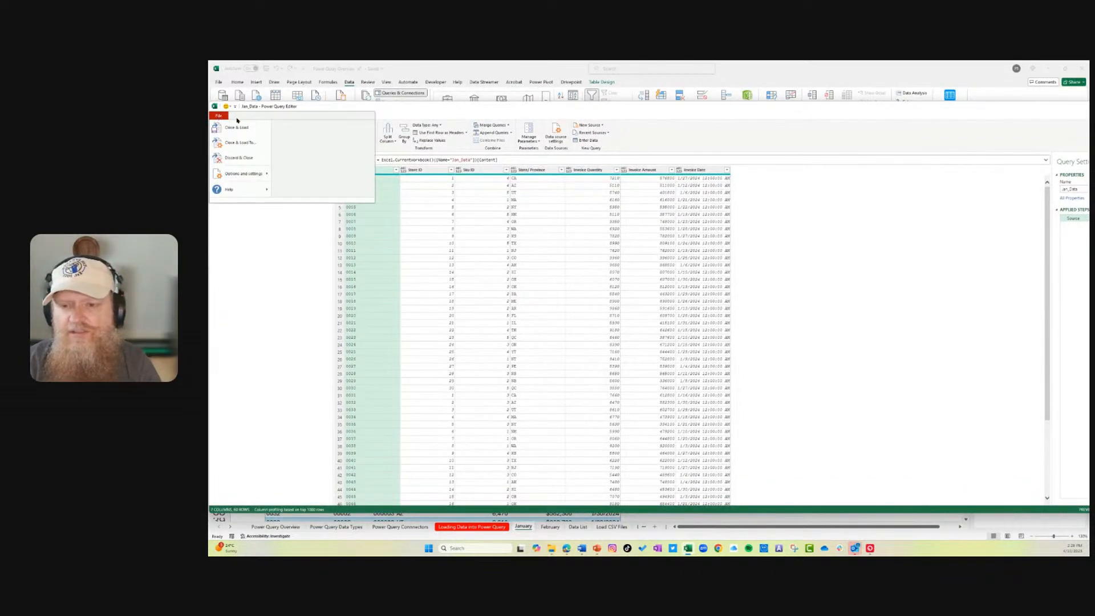
{"action": "left_click", "coordinate": [251, 143]}
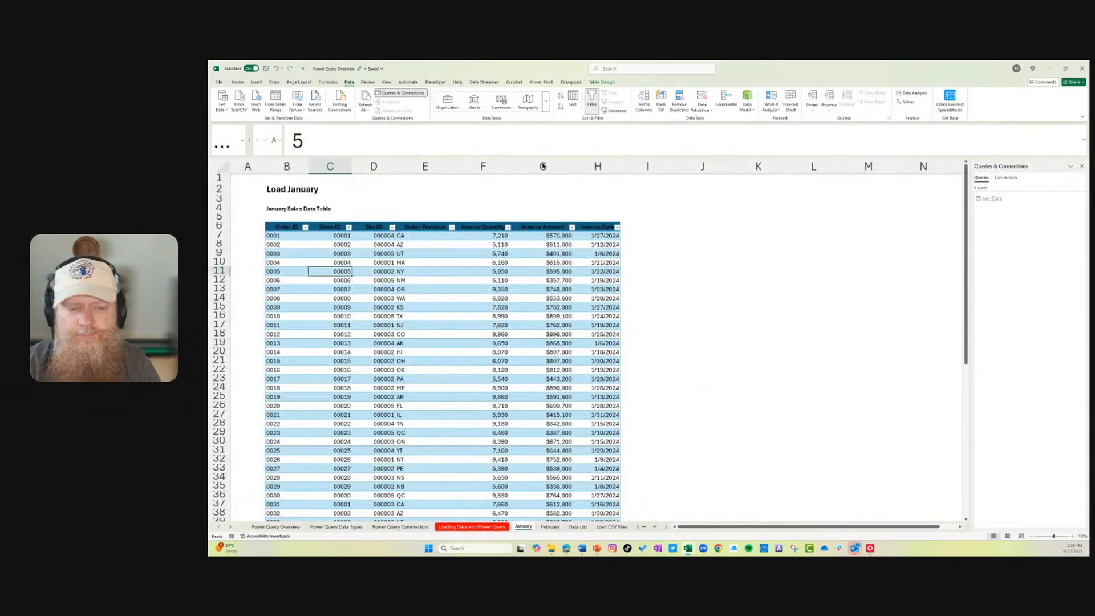
{"action": "left_click", "coordinate": [753, 311]}
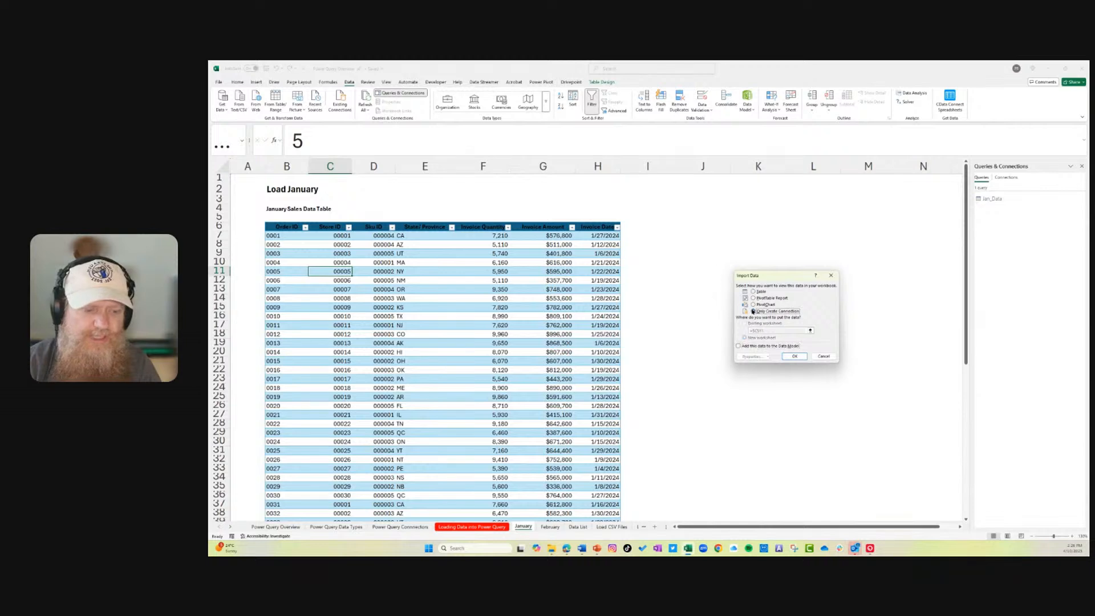
{"action": "left_click", "coordinate": [795, 356]}
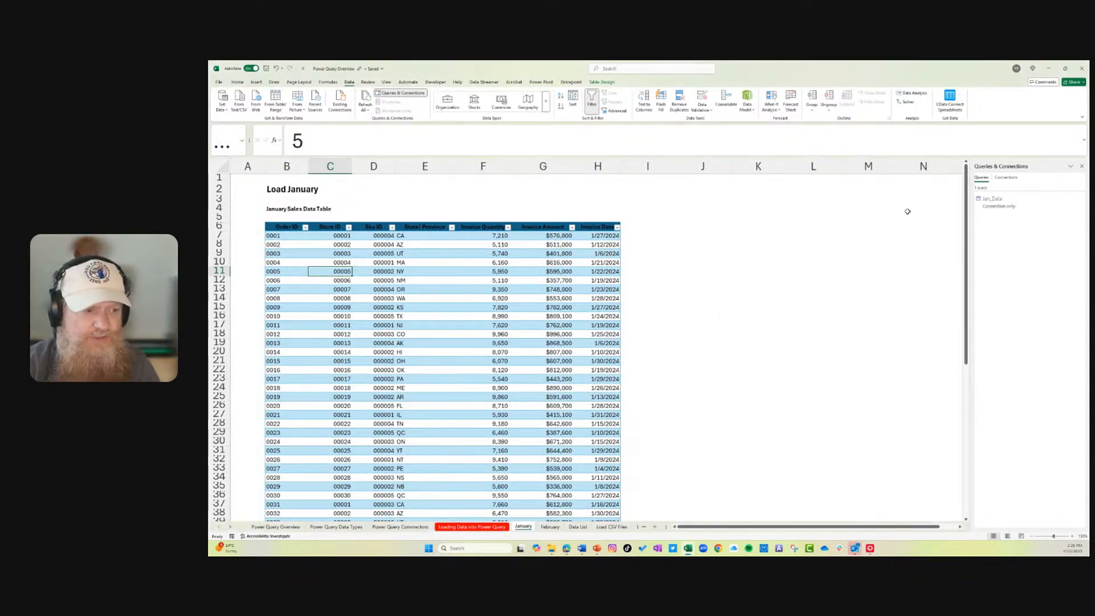
{"action": "mouse_move", "coordinate": [1005, 210]}
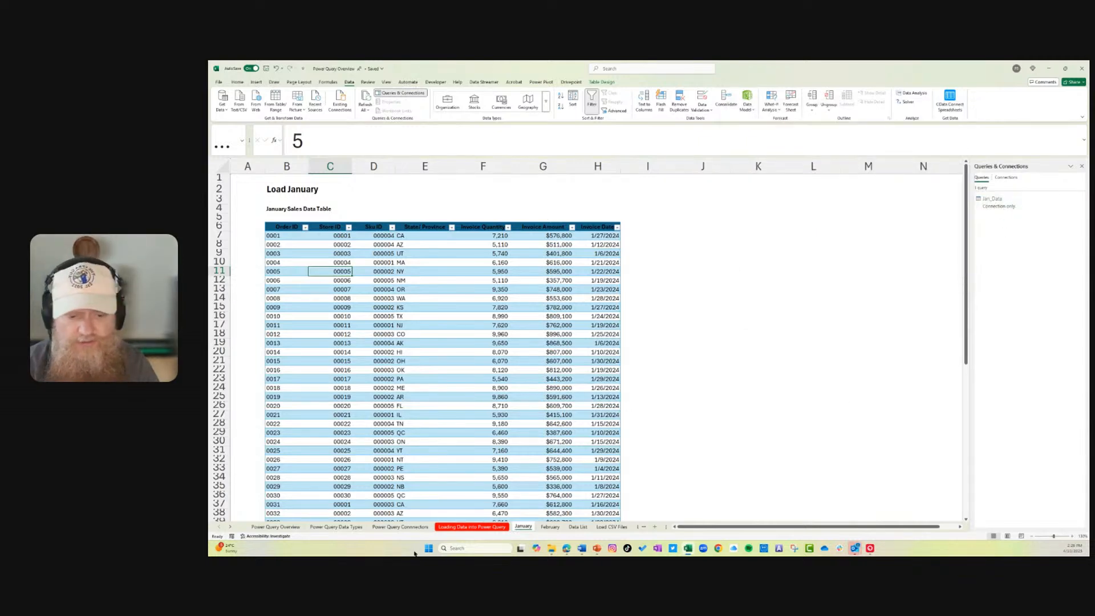
- Create a query from the sales table on the February sheet and load it with the Only Create Connection option
{"action": "left_click", "coordinate": [550, 527]}
{"action": "scroll", "coordinate": [343, 285], "scroll_direction": "down", "scroll_amount": 1}
{"action": "left_click", "coordinate": [303, 238]}
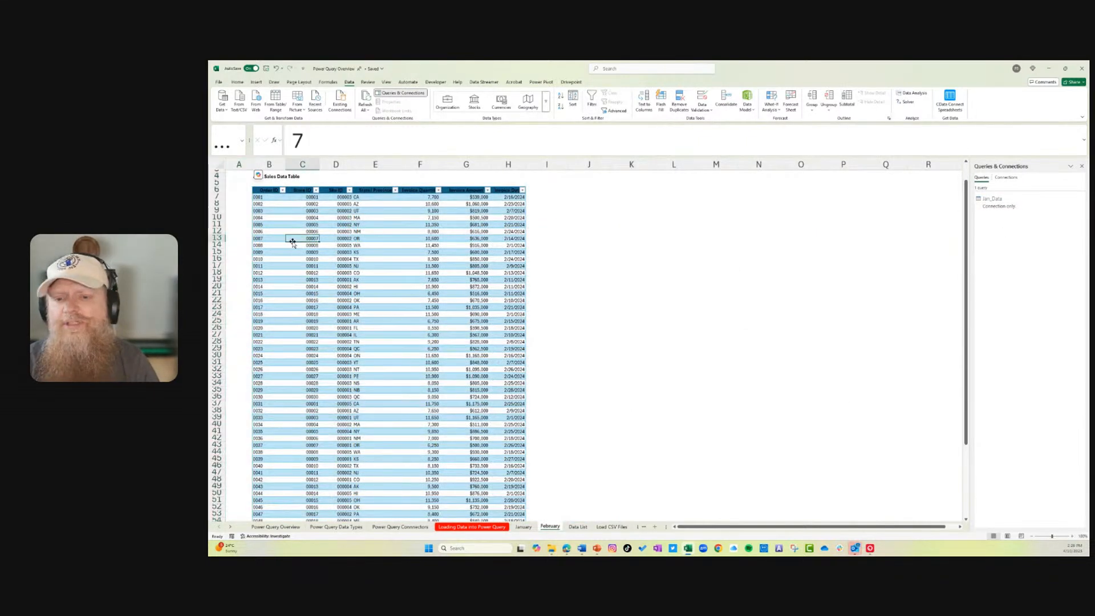
{"action": "left_click", "coordinate": [278, 108]}
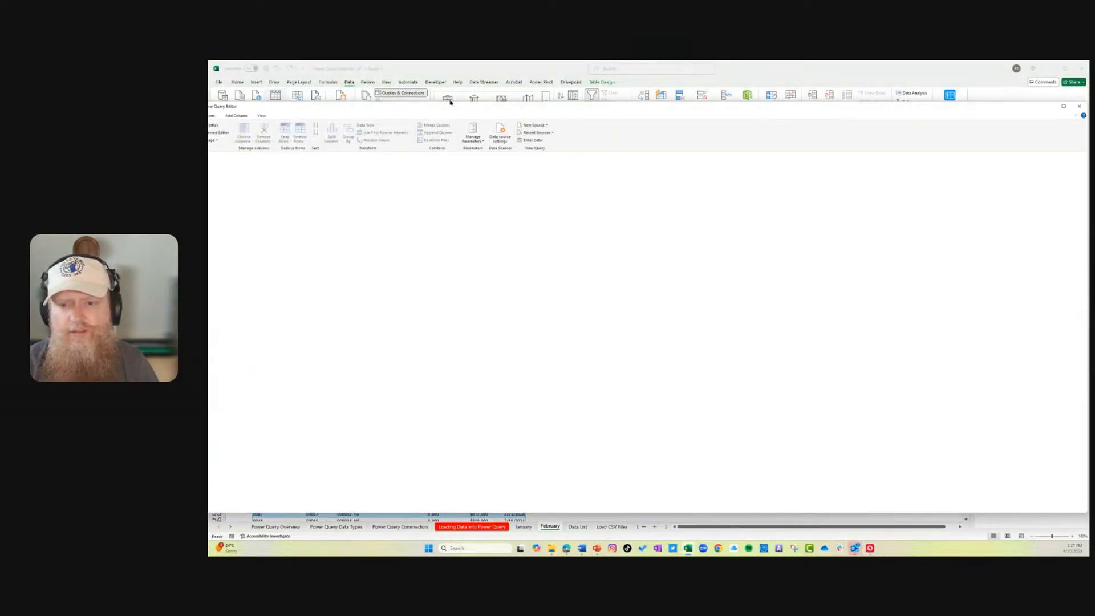
{"action": "left_click_drag", "start_coordinate": [421, 105], "coordinate": [590, 94]}
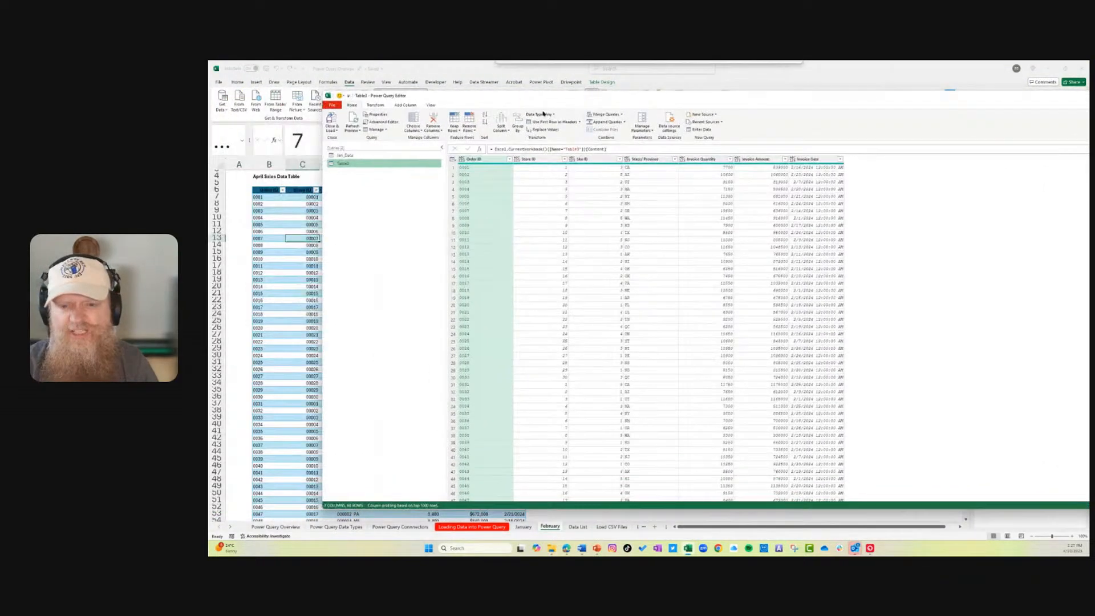
{"action": "left_click", "coordinate": [339, 127]}
{"action": "left_click", "coordinate": [346, 147]}
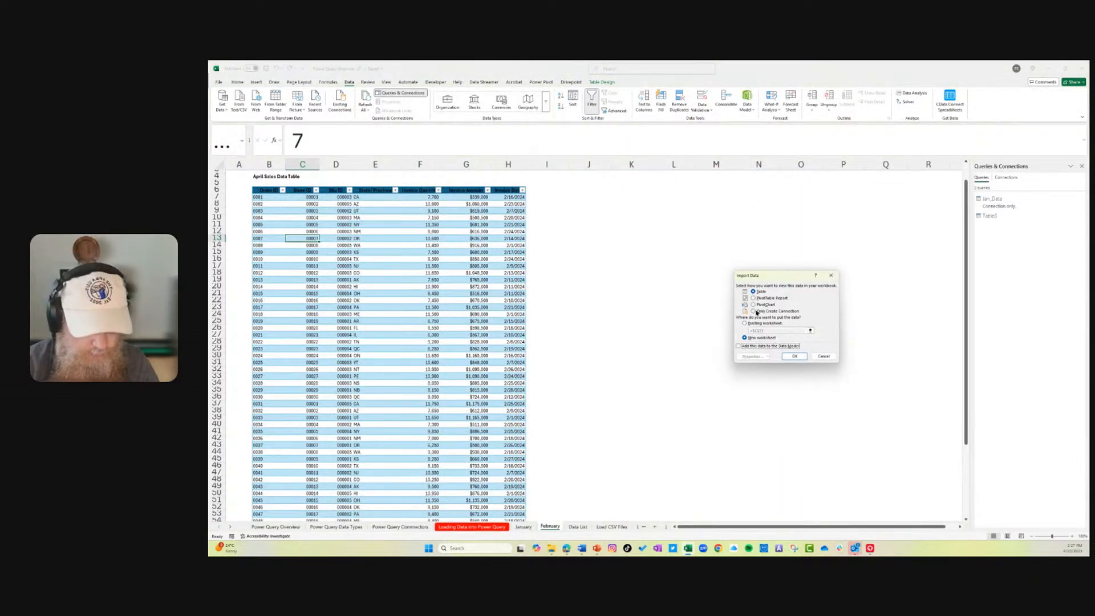
{"action": "left_click", "coordinate": [754, 311]}
{"action": "left_click", "coordinate": [795, 356]}
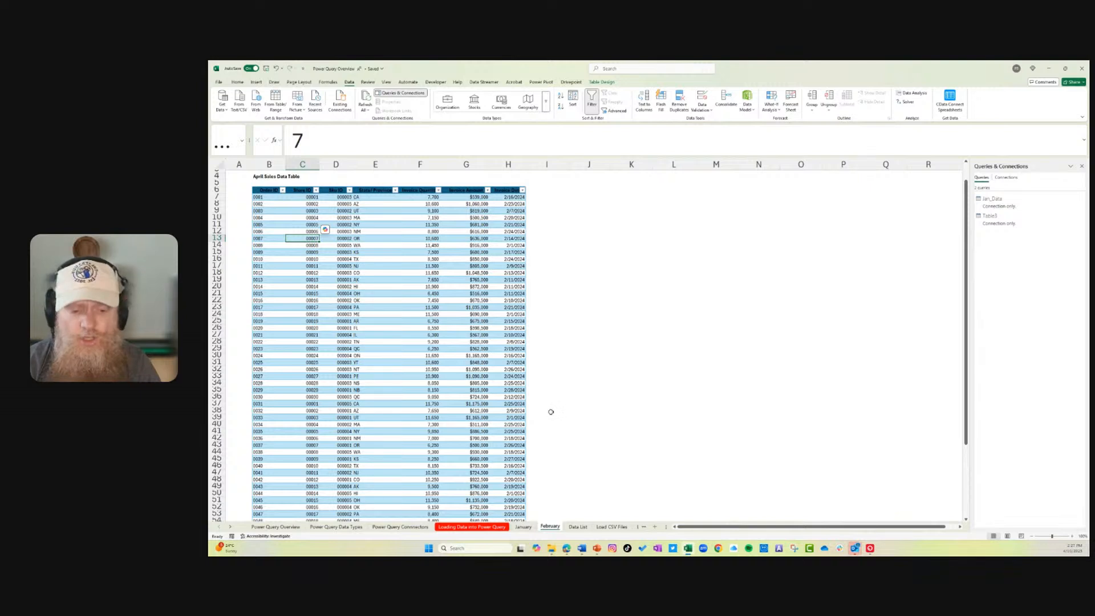
- Preview the Jan_Data query and check the February sales table's name in its table design properties
{"action": "mouse_move", "coordinate": [994, 202]}
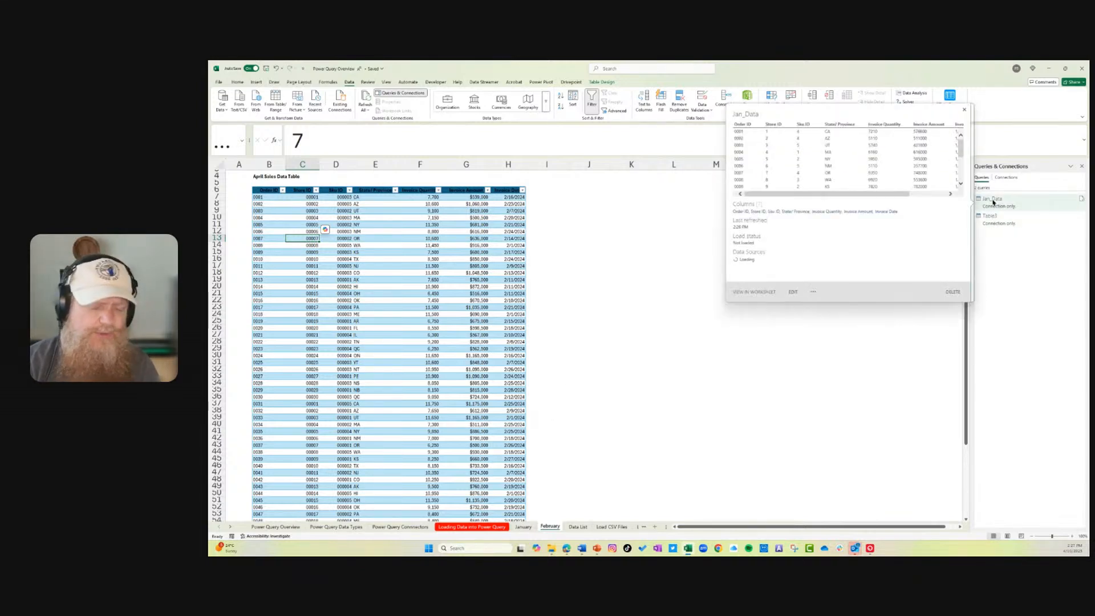
{"action": "left_click", "coordinate": [324, 307]}
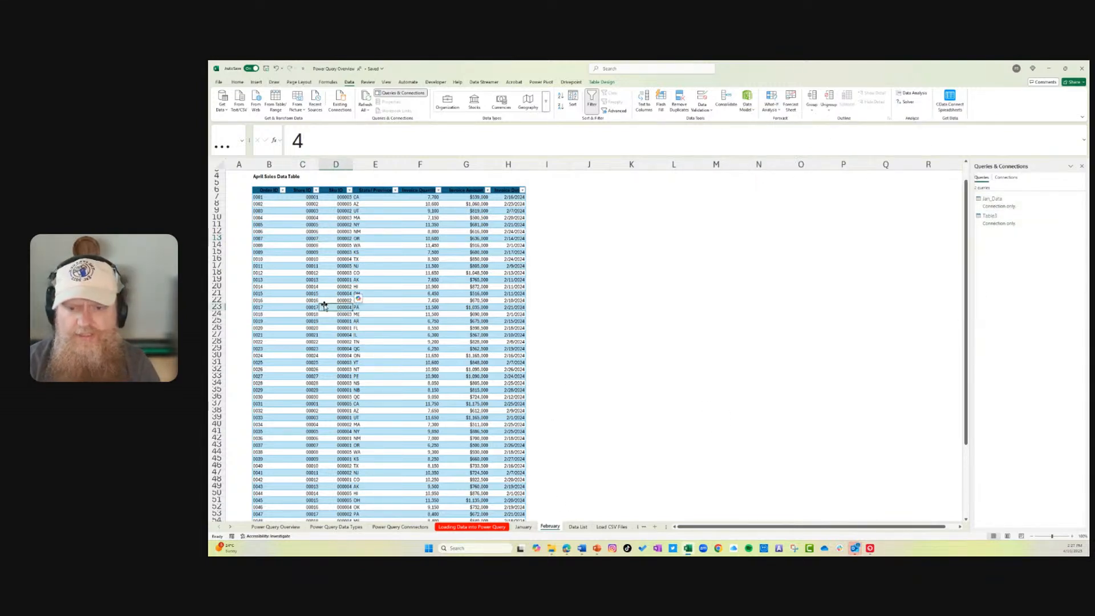
{"action": "left_click", "coordinate": [598, 82]}
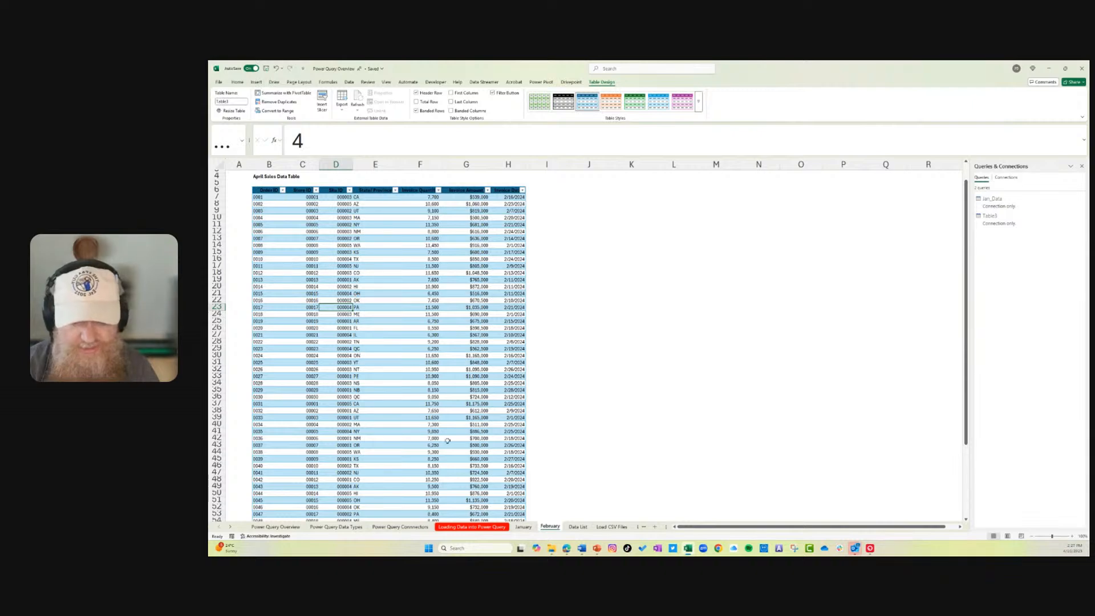
- Change the heading in cell B4 of the February sheet to "February Sales Data Table"
{"action": "left_click", "coordinate": [264, 177]}
{"action": "left_click", "coordinate": [524, 527]}
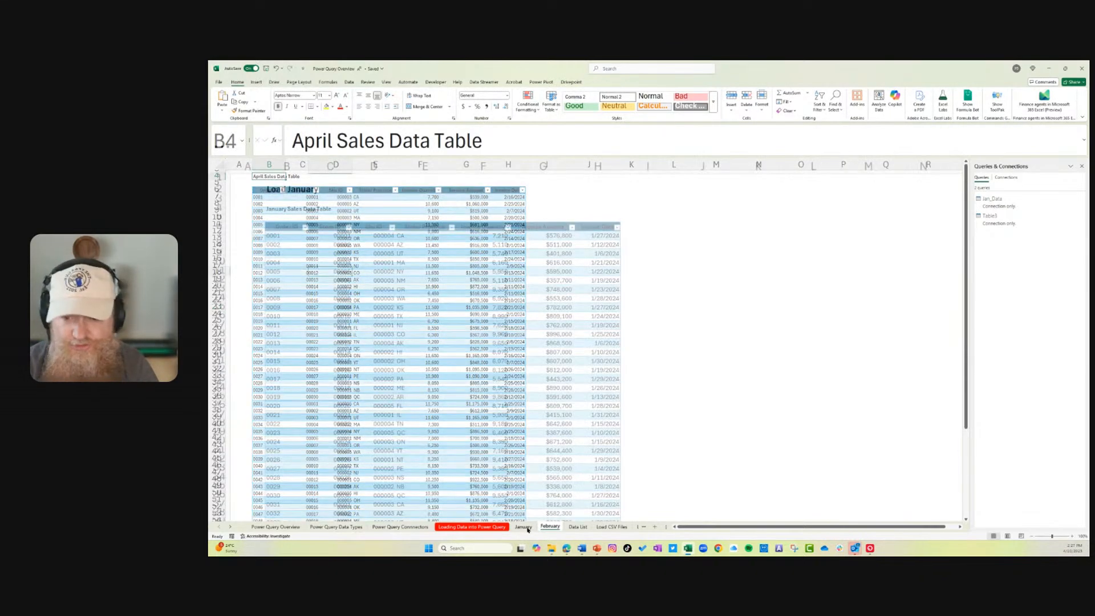
{"action": "left_click", "coordinate": [550, 527]}
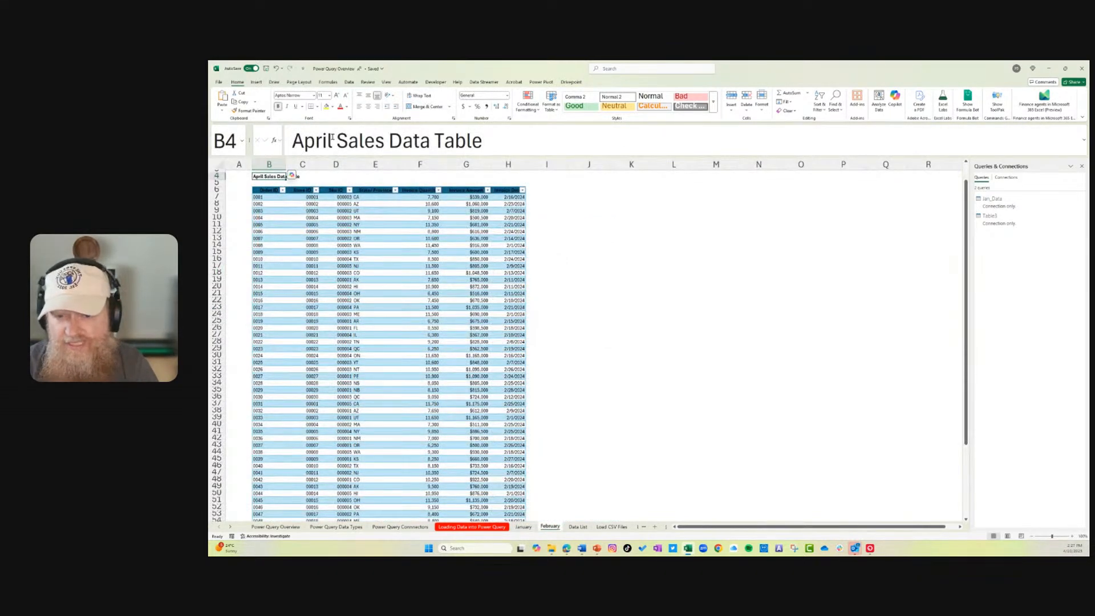
{"action": "double_click", "coordinate": [311, 140]}
{"action": "key", "text": "BackSpace"}
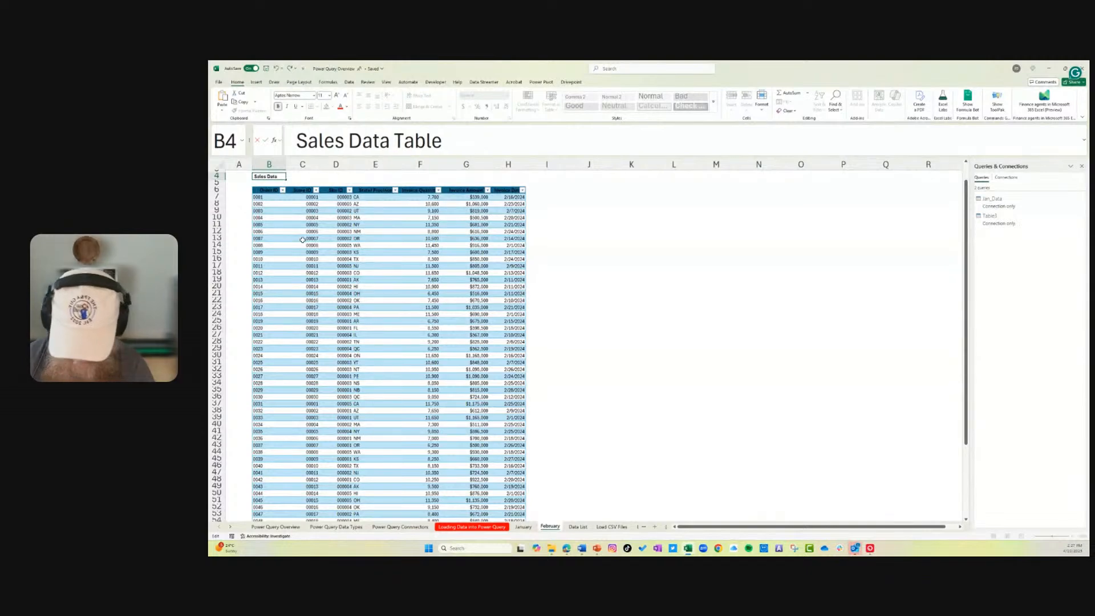
{"action": "type", "text": "February"}
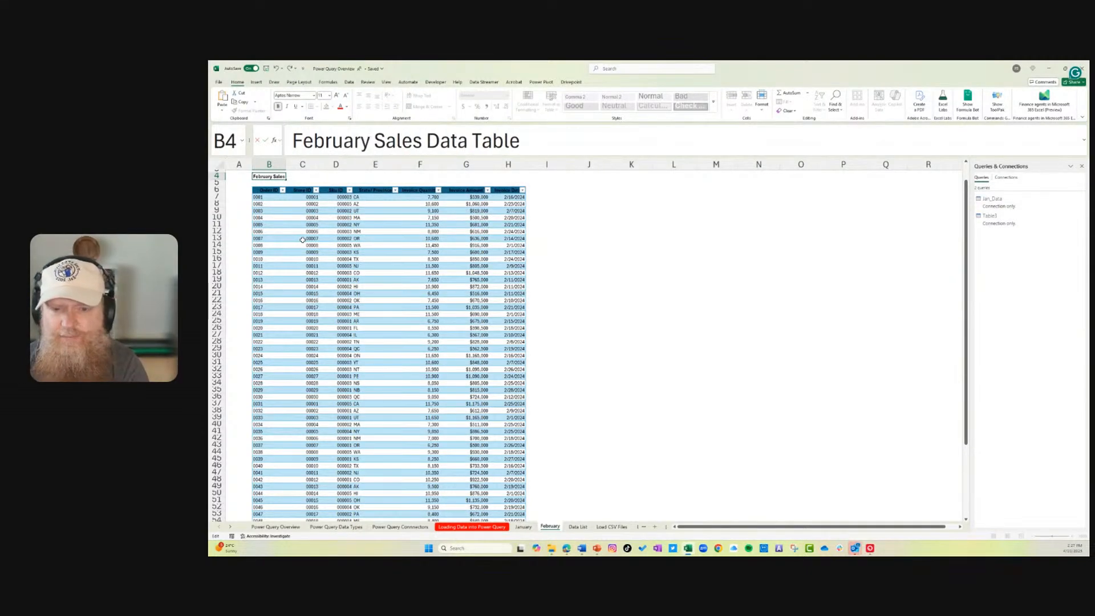
{"action": "key", "text": "Return"}
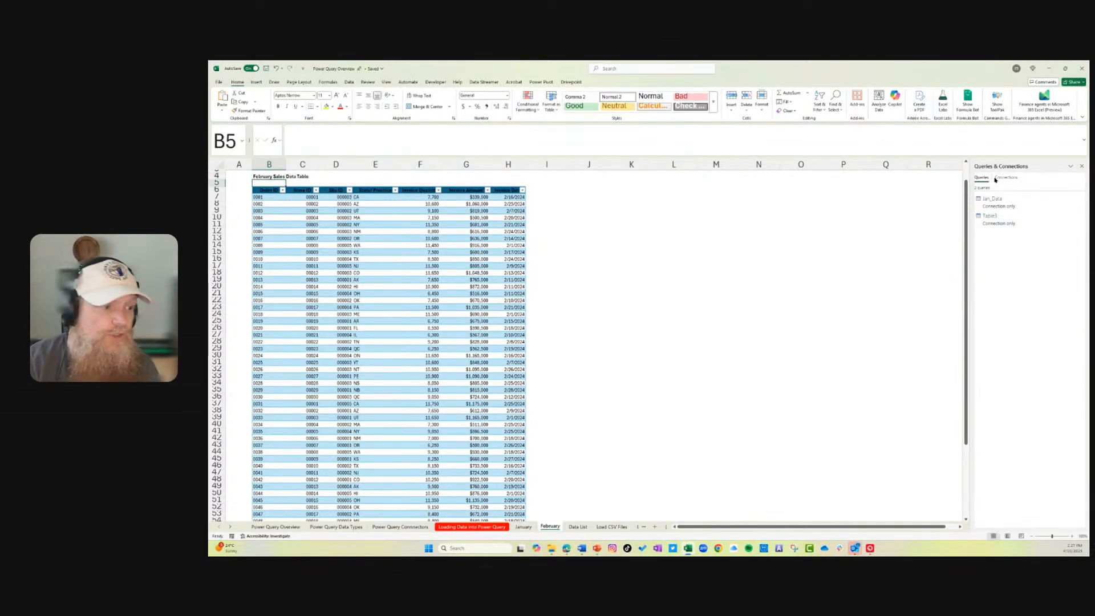
- Examine the Sku Name, Store Name and State Name lookup tables on the Data List sheet
{"action": "left_click", "coordinate": [581, 530]}
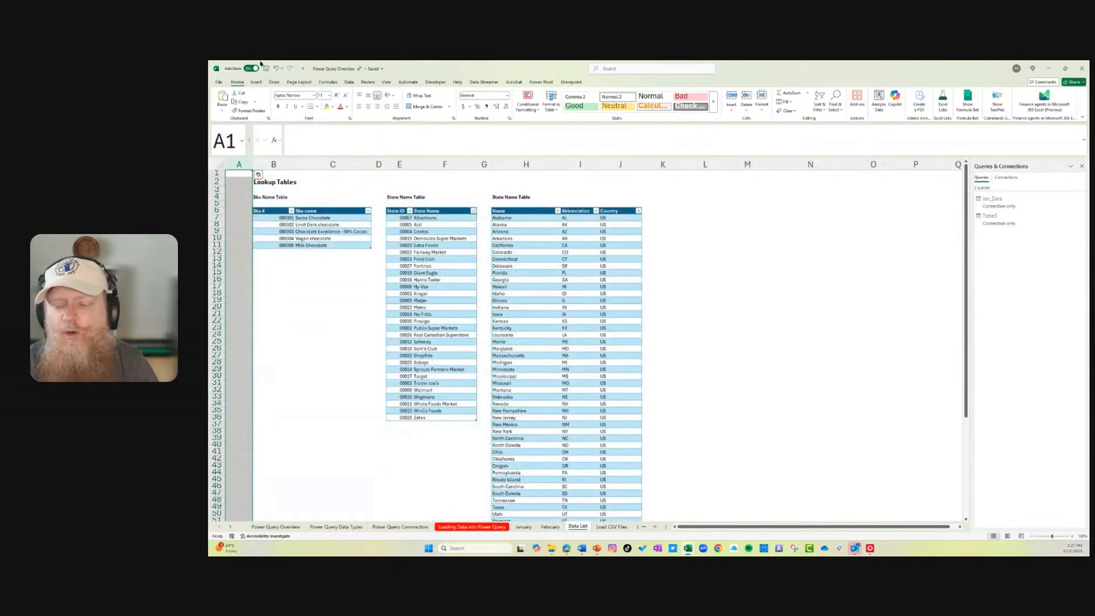
{"action": "left_click", "coordinate": [289, 340]}
{"action": "left_click", "coordinate": [300, 225]}
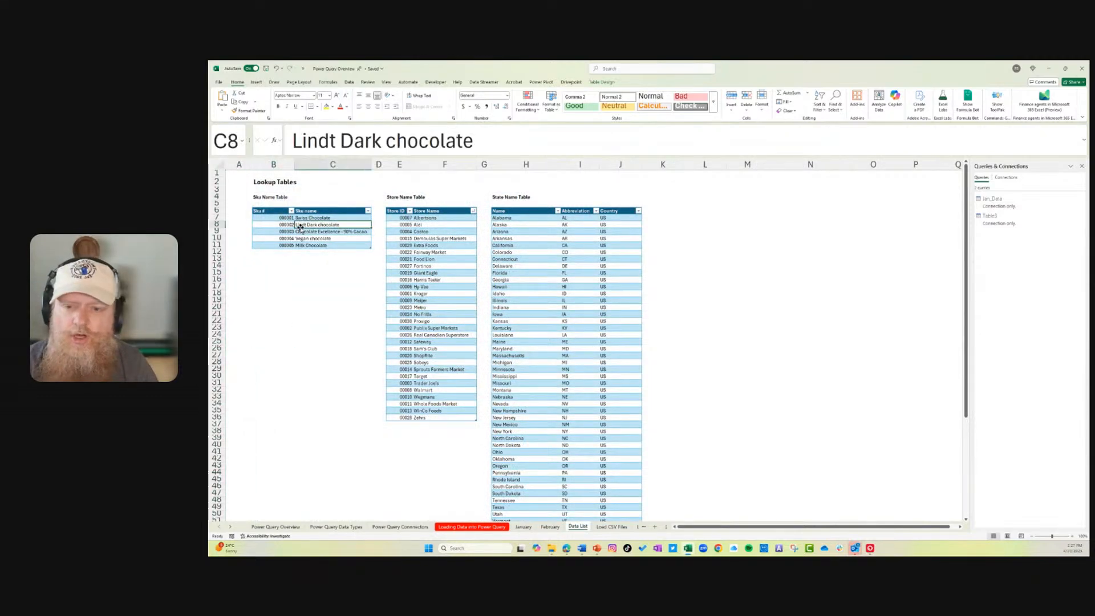
{"action": "left_click", "coordinate": [400, 251]}
{"action": "left_click", "coordinate": [556, 259]}
{"action": "left_click", "coordinate": [385, 258]}
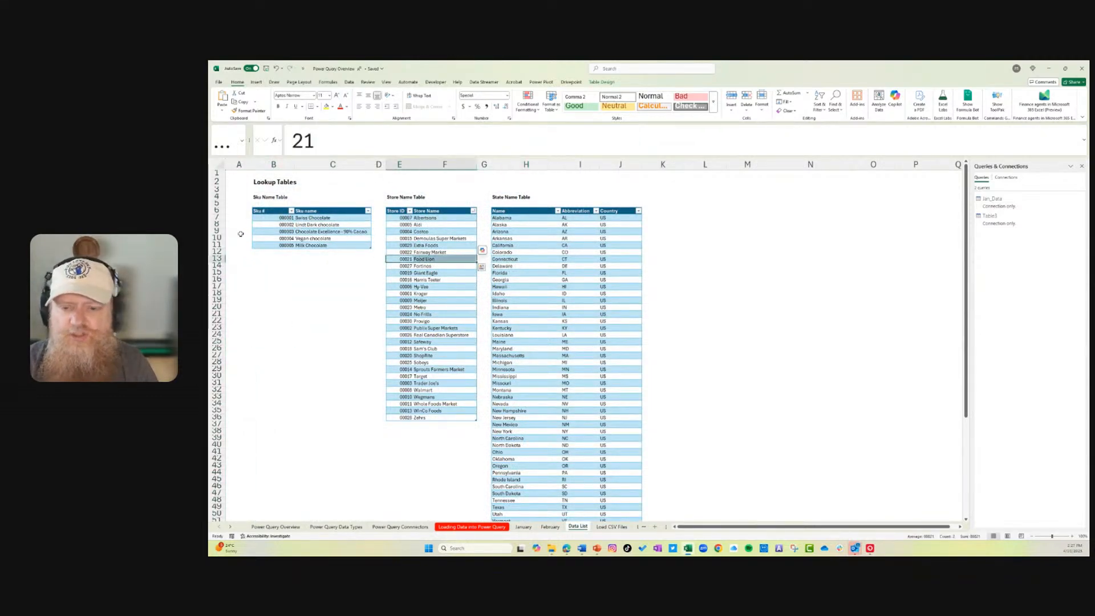
{"action": "left_click", "coordinate": [245, 233]}
{"action": "left_click", "coordinate": [296, 225]}
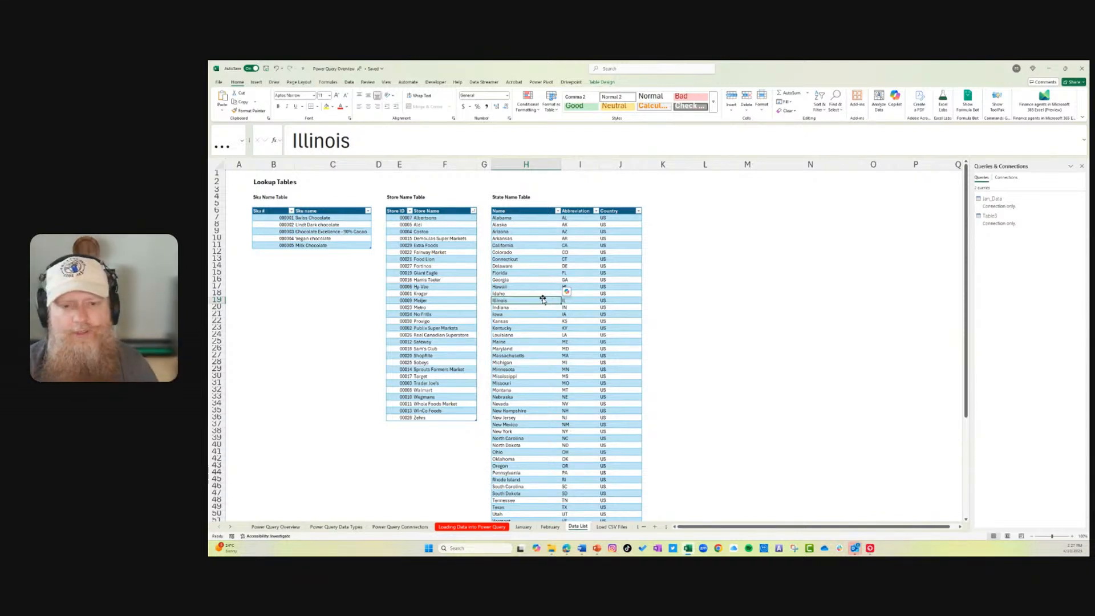
- Create a query from the Sku Name table and load it with the Only Create Connection option
{"action": "left_click", "coordinate": [344, 218]}
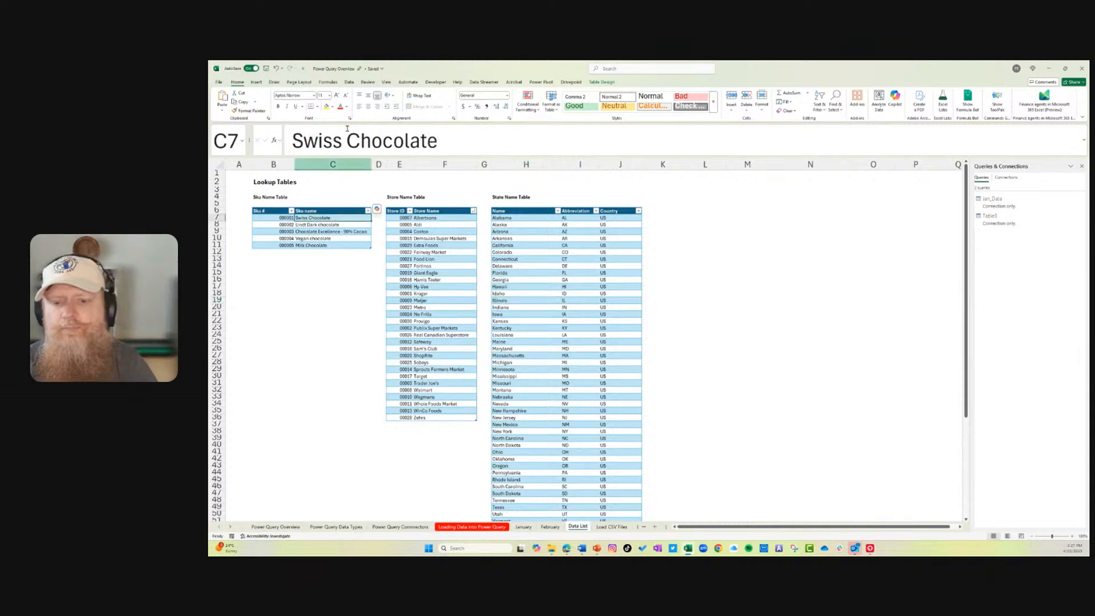
{"action": "left_click", "coordinate": [349, 81]}
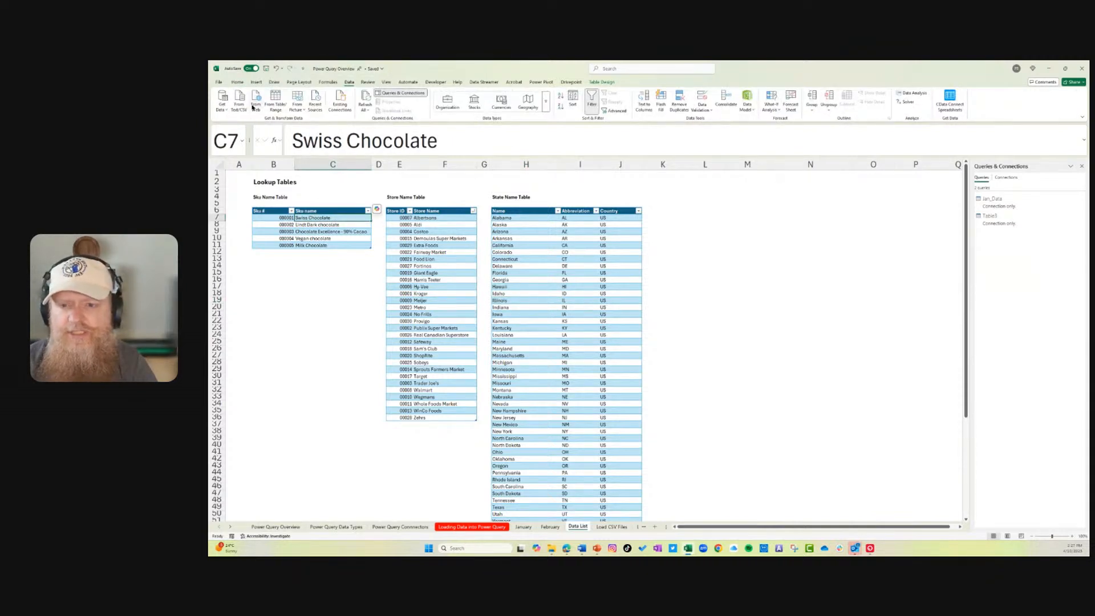
{"action": "left_click", "coordinate": [276, 102]}
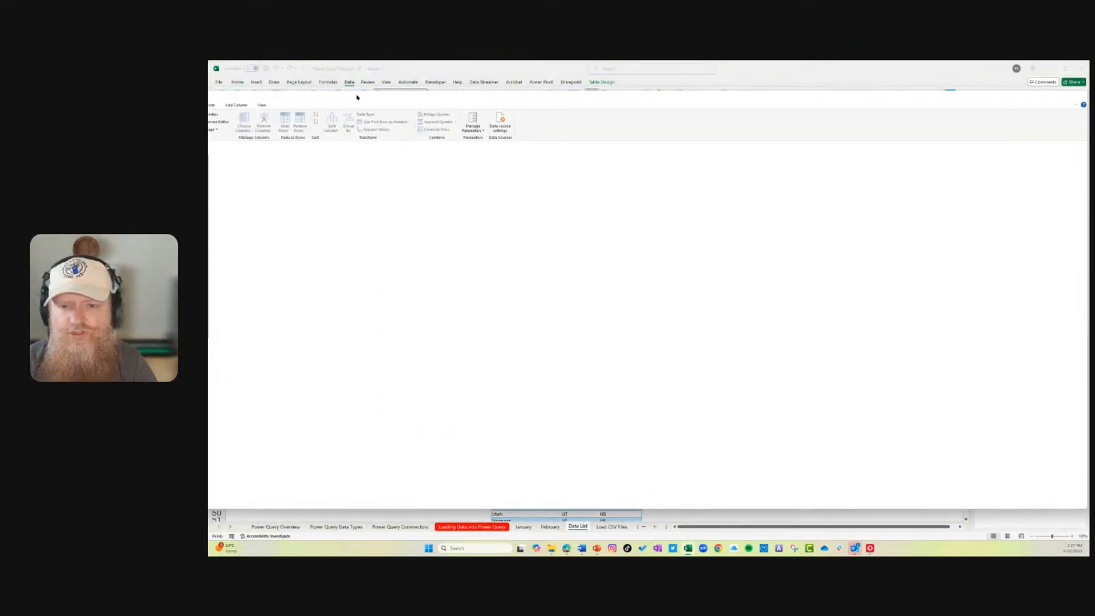
{"action": "left_click", "coordinate": [344, 124]}
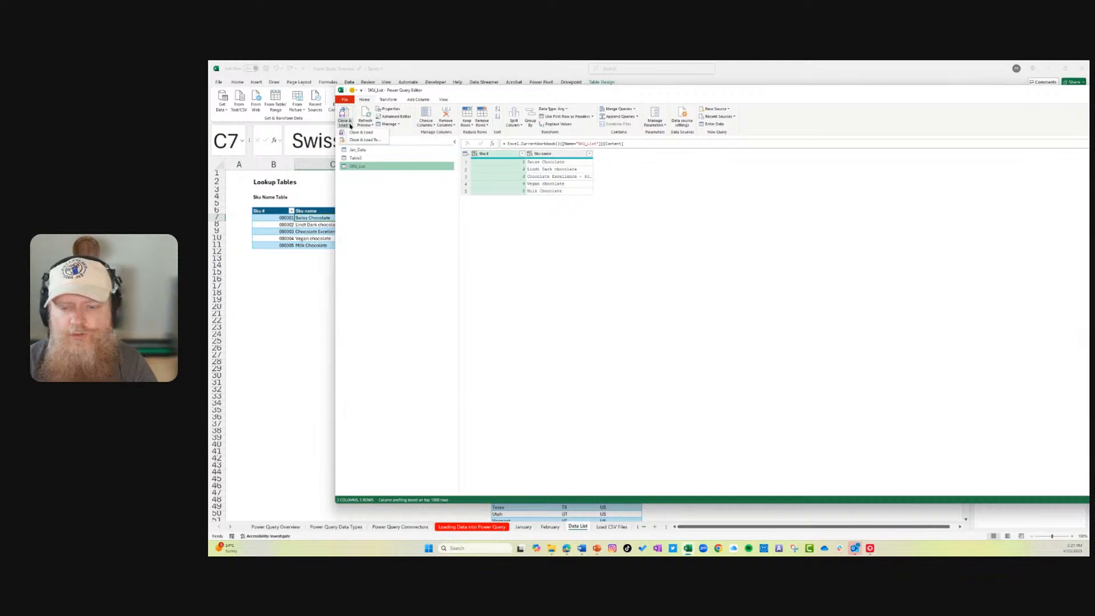
{"action": "left_click", "coordinate": [371, 140]}
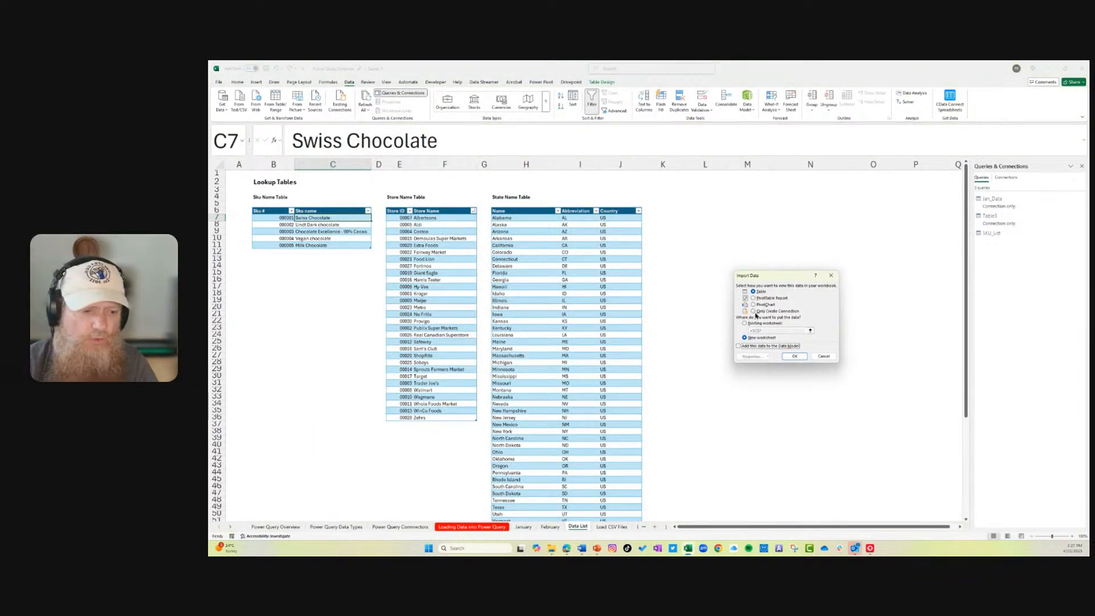
{"action": "left_click", "coordinate": [759, 311]}
{"action": "left_click", "coordinate": [795, 356]}
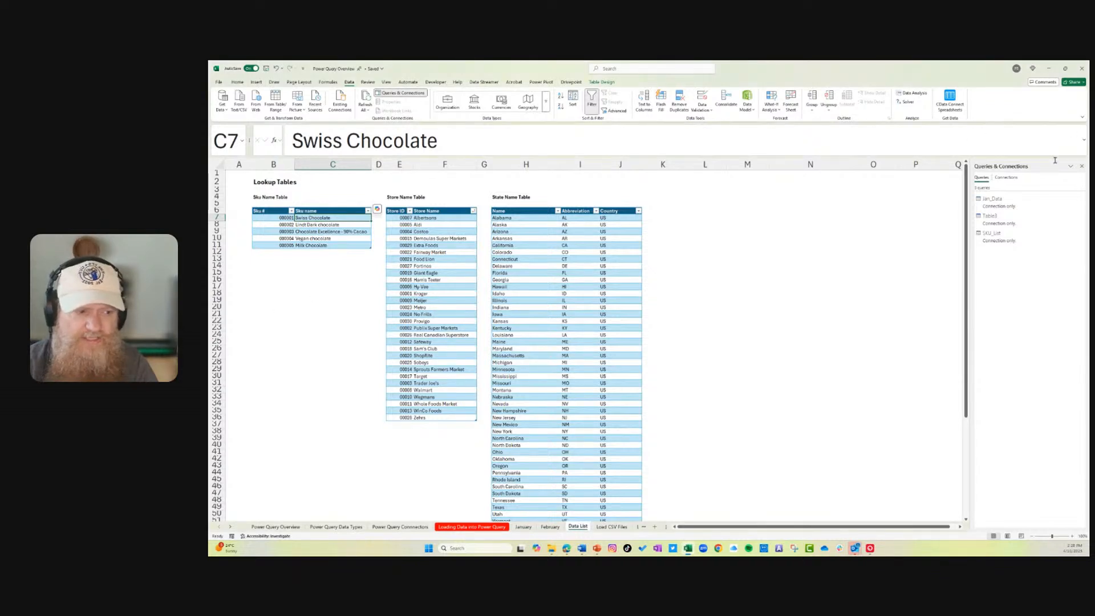
- Create a query from the Store Name table and load it with the Only Create Connection option
{"action": "left_click_drag", "start_coordinate": [992, 234], "coordinate": [421, 260]}
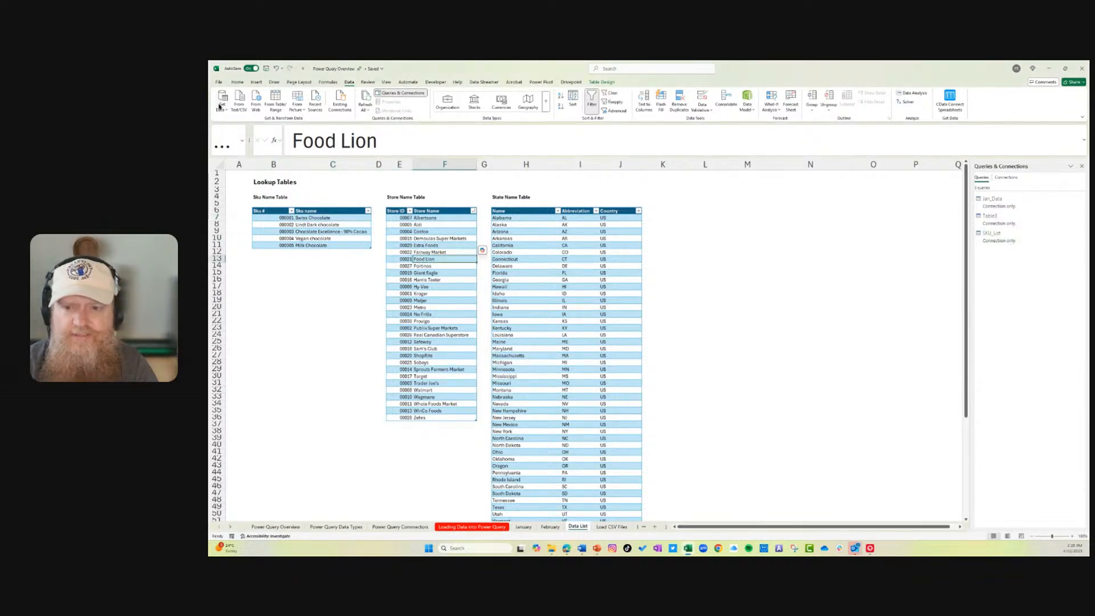
{"action": "left_click", "coordinate": [283, 103]}
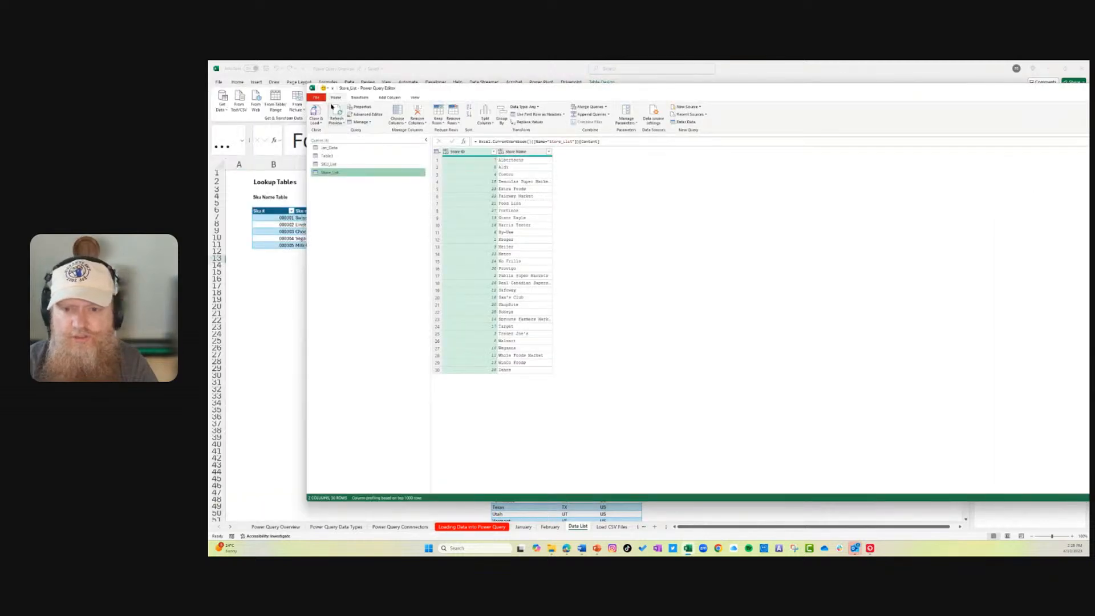
{"action": "left_click", "coordinate": [318, 120]}
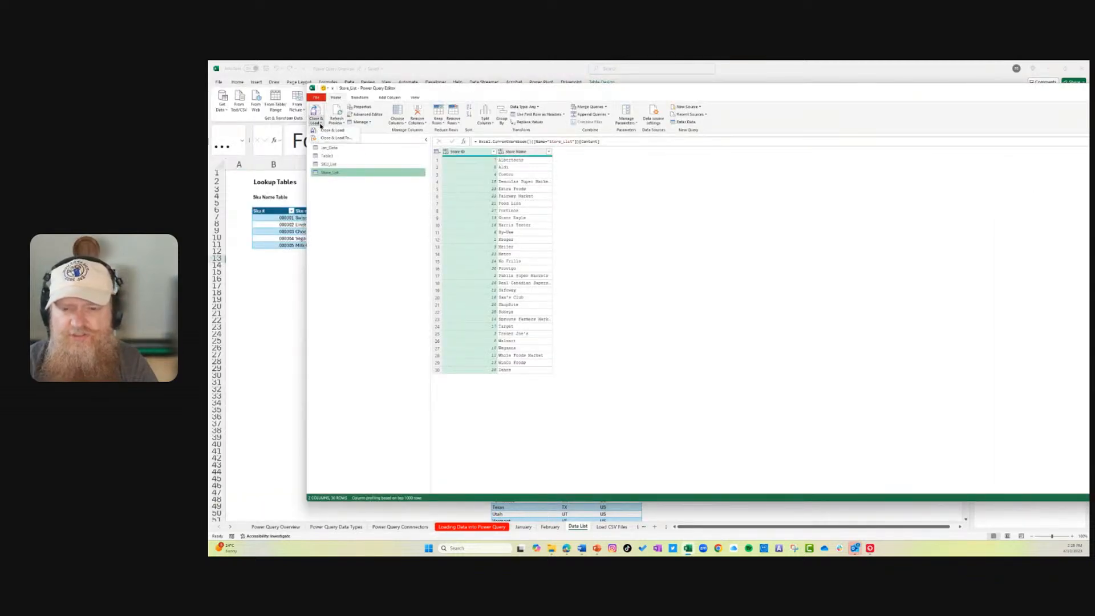
{"action": "left_click", "coordinate": [328, 137]}
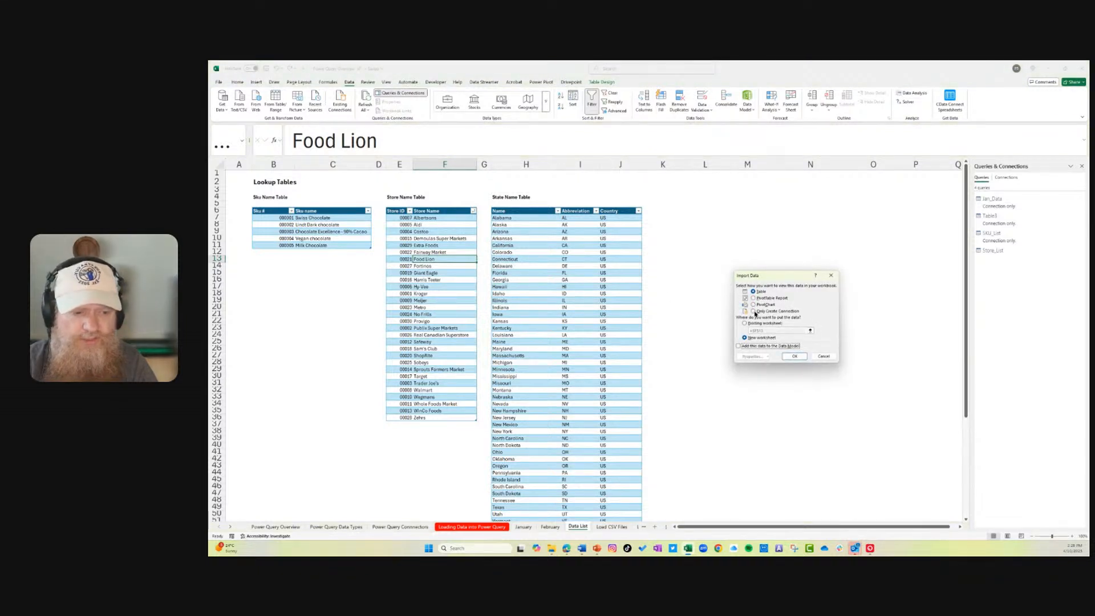
{"action": "left_click", "coordinate": [753, 311]}
{"action": "left_click", "coordinate": [794, 355]}
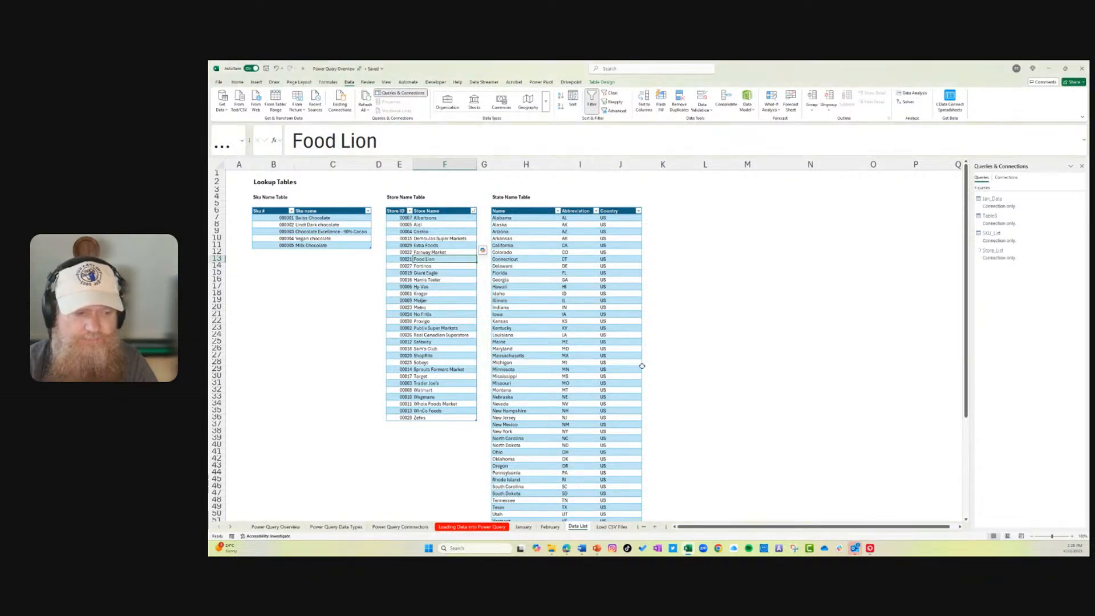
- Create a query from the State Name table and load it with the Only Create Connection option
{"action": "left_click", "coordinate": [527, 242]}
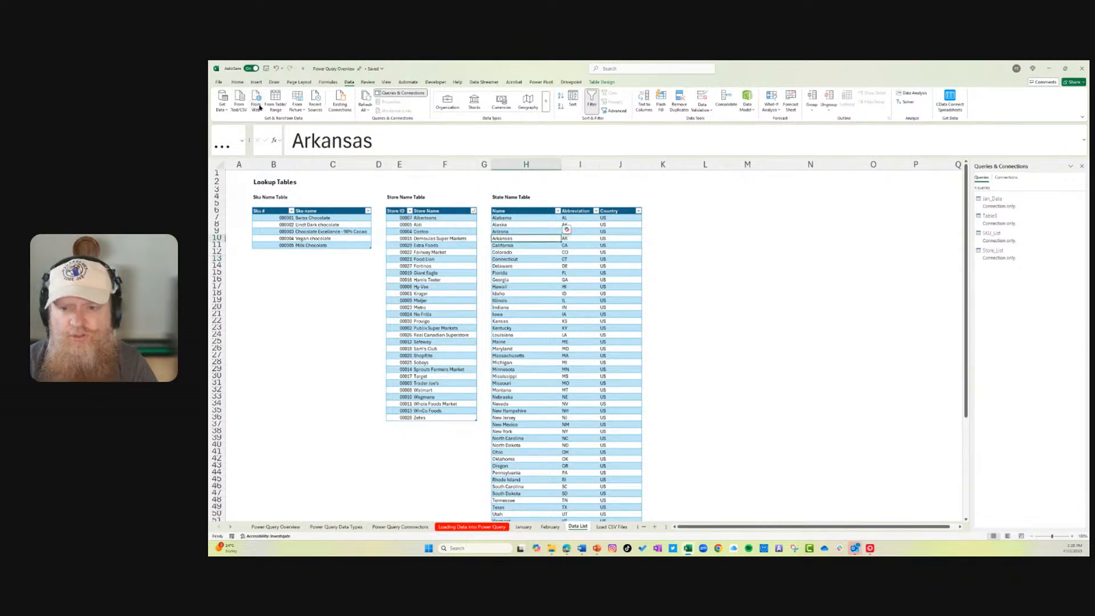
{"action": "left_click", "coordinate": [276, 102]}
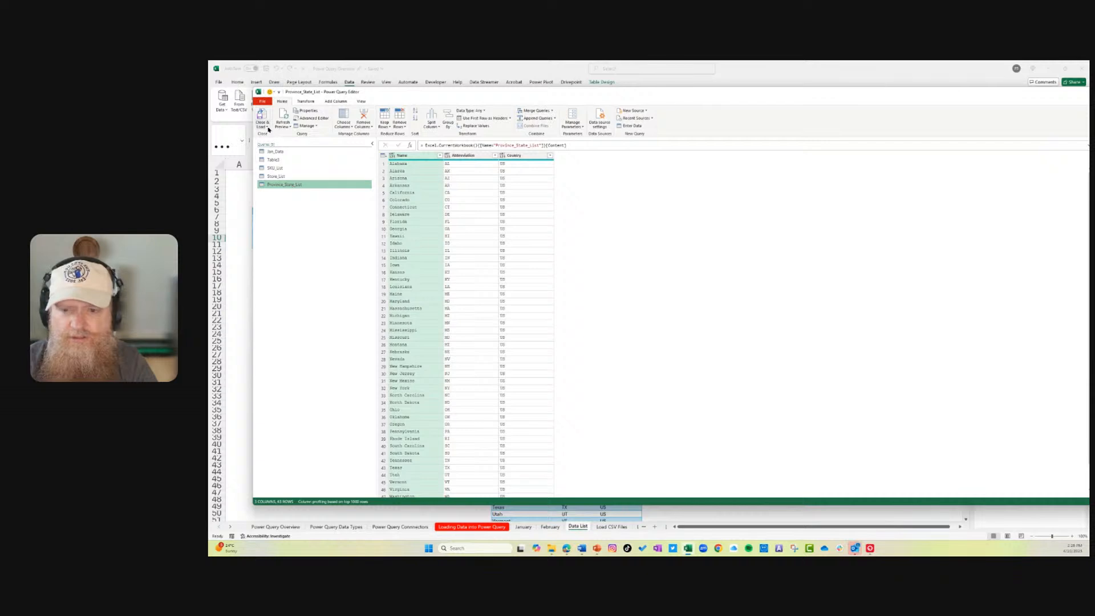
{"action": "left_click", "coordinate": [262, 125]}
{"action": "left_click", "coordinate": [281, 142]}
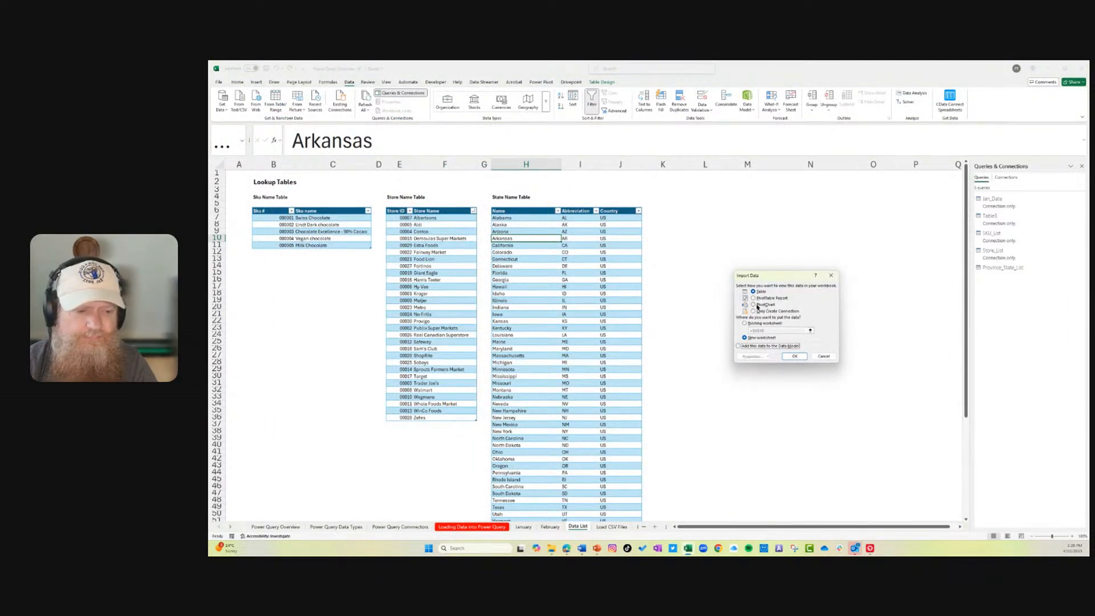
{"action": "left_click", "coordinate": [754, 311]}
{"action": "left_click", "coordinate": [793, 356]}
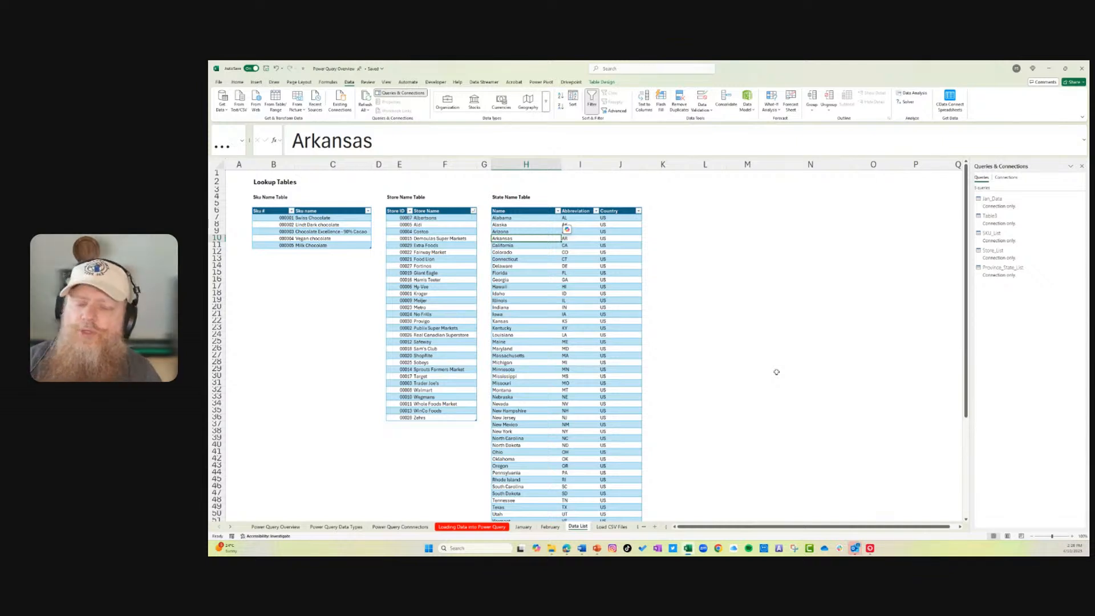
- Go to the Load CSV Files sheet and review the source categories Power Query can get data from, including Power Platform and other sources
{"action": "left_click", "coordinate": [613, 527]}
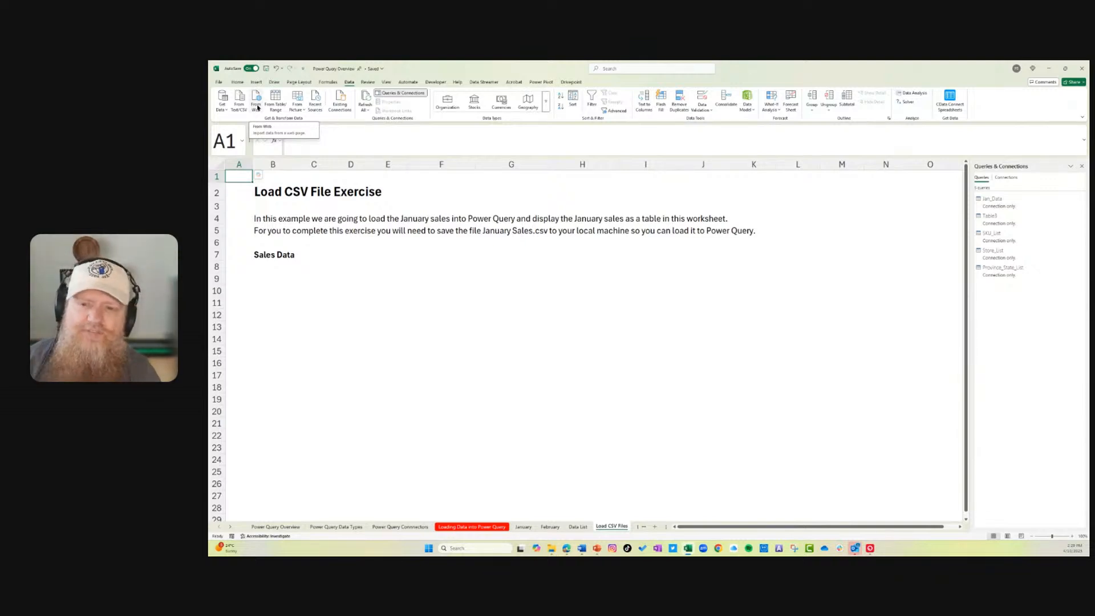
{"action": "left_click", "coordinate": [222, 109]}
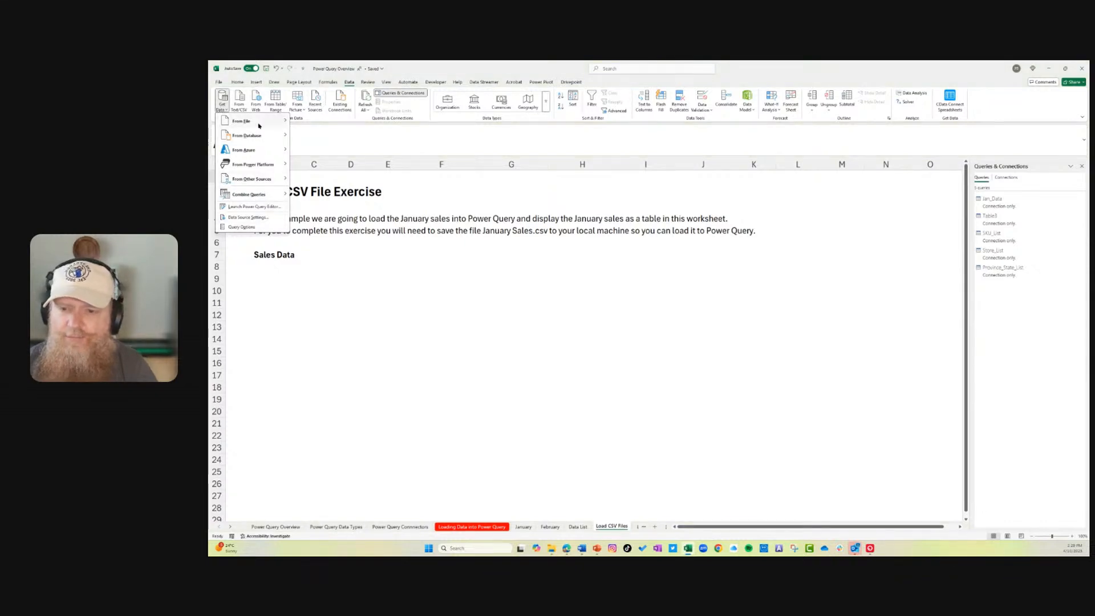
{"action": "mouse_move", "coordinate": [258, 126]}
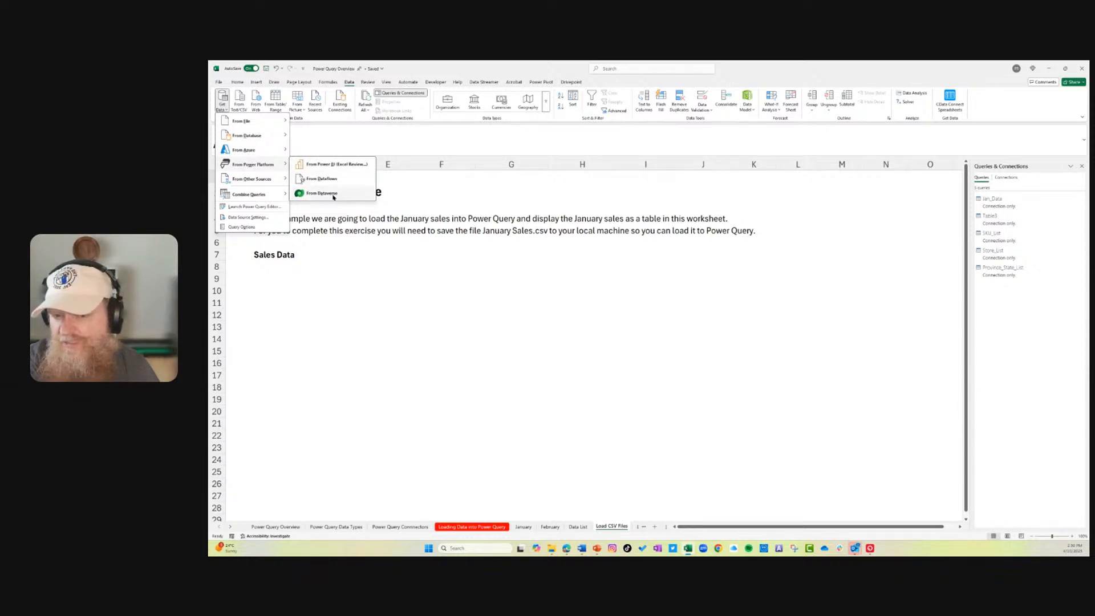
{"action": "mouse_move", "coordinate": [259, 184]}
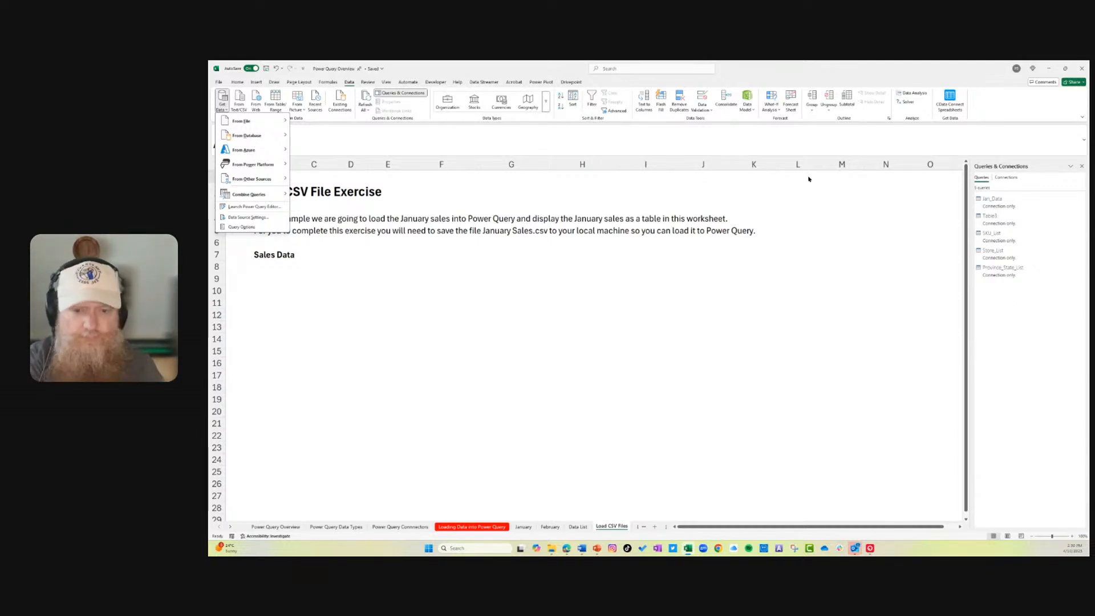
{"action": "key", "text": "Escape"}
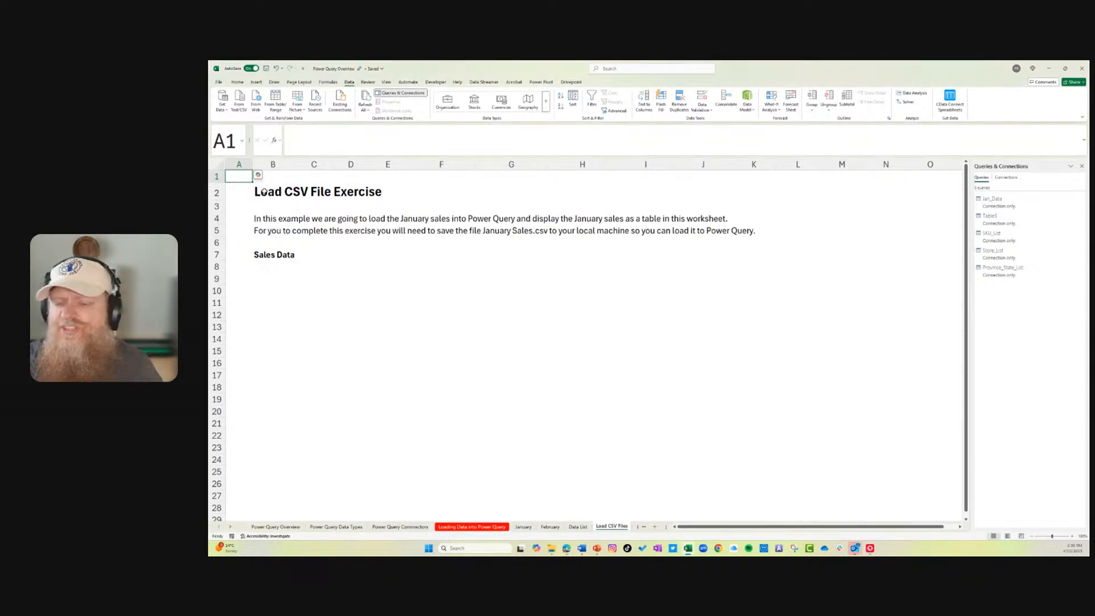
- With cell B9 selected, import the January Sales CSV file from the Marketing Webinars subfolder "Excel Hour - Power Query Introduction"
{"action": "left_click", "coordinate": [269, 266]}
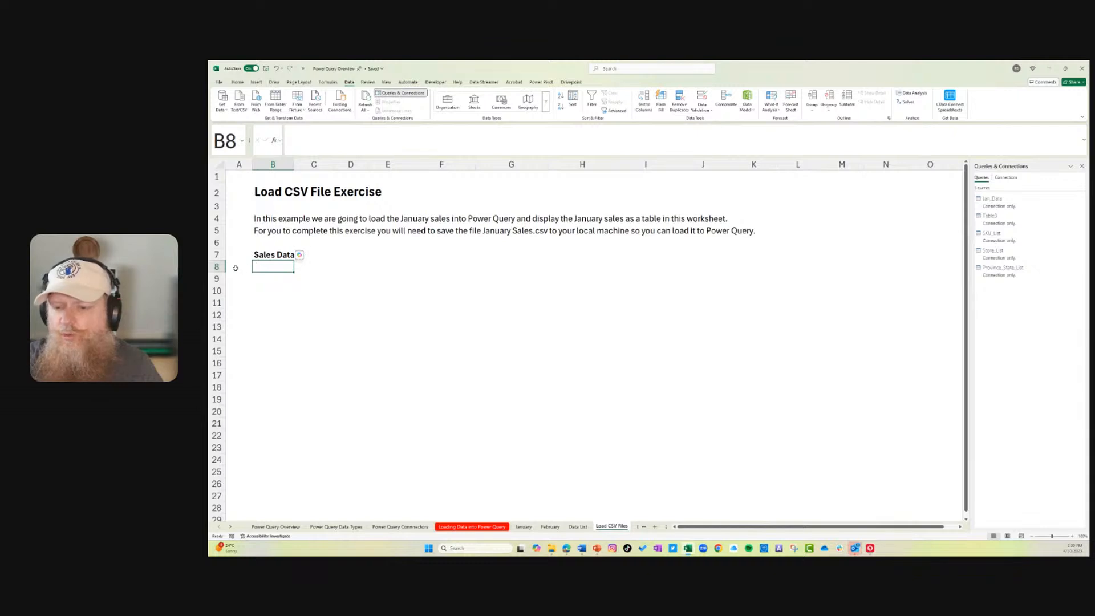
{"action": "left_click", "coordinate": [269, 276]}
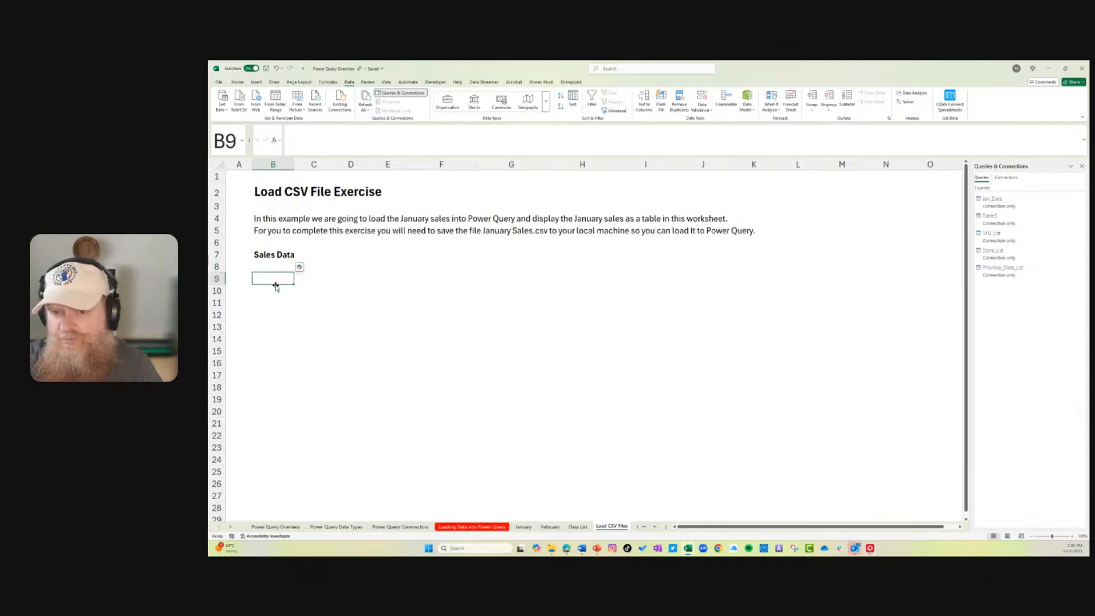
{"action": "left_click", "coordinate": [241, 107]}
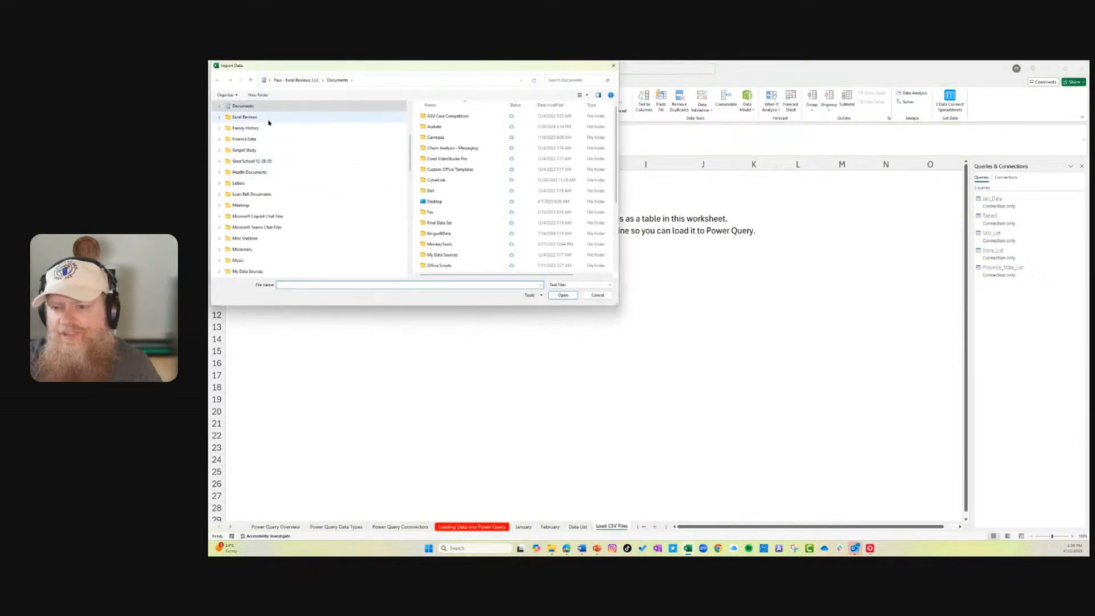
{"action": "left_click", "coordinate": [246, 117]}
{"action": "scroll", "coordinate": [485, 163], "scroll_direction": "down", "scroll_amount": 8}
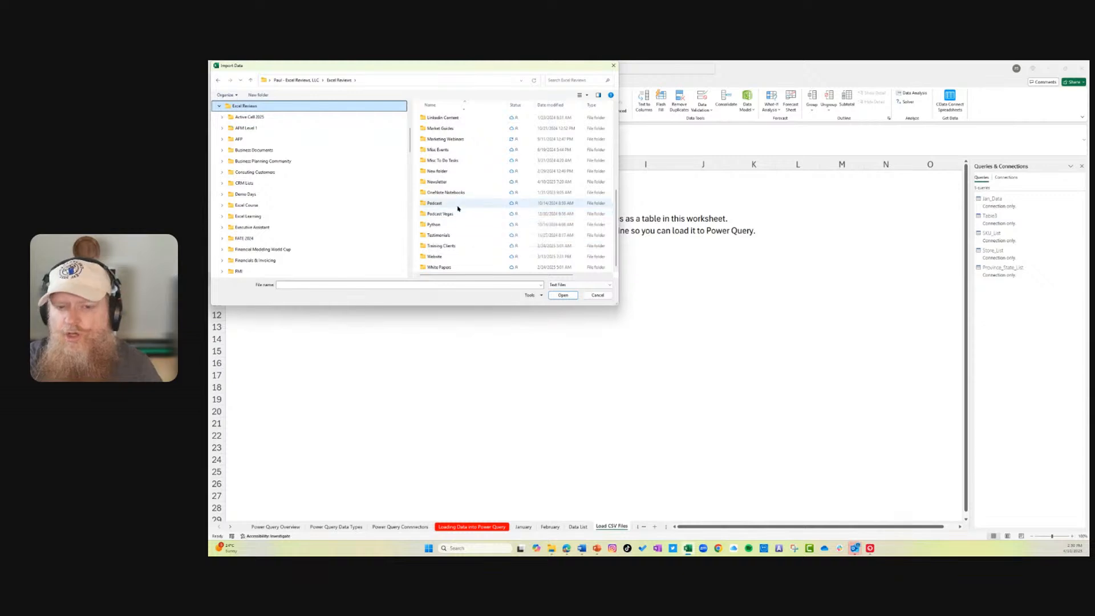
{"action": "left_click", "coordinate": [453, 140]}
{"action": "double_click", "coordinate": [453, 140]}
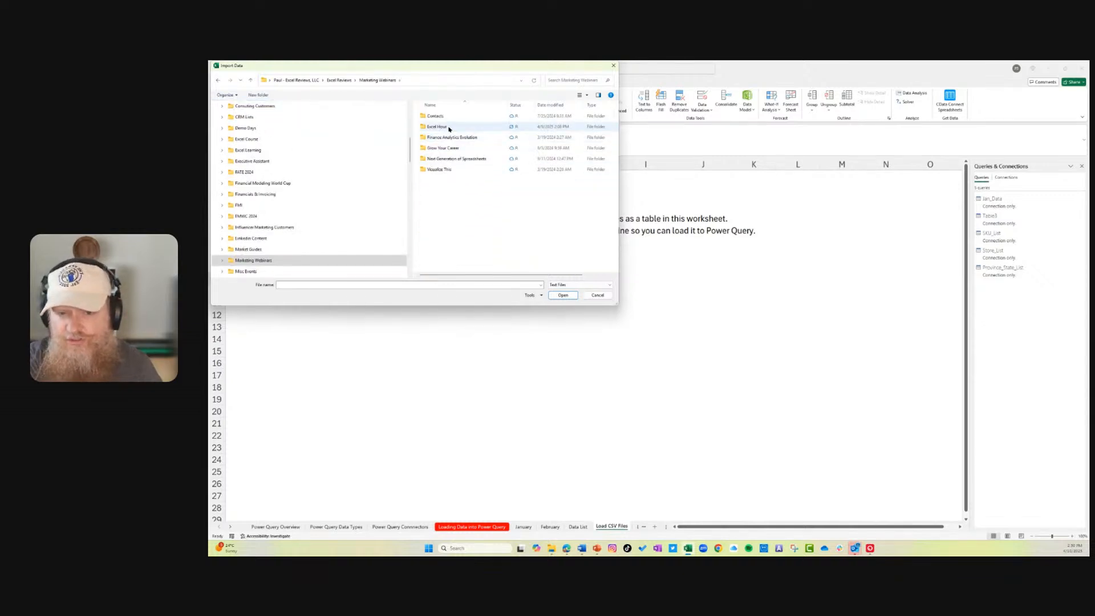
{"action": "double_click", "coordinate": [449, 128]}
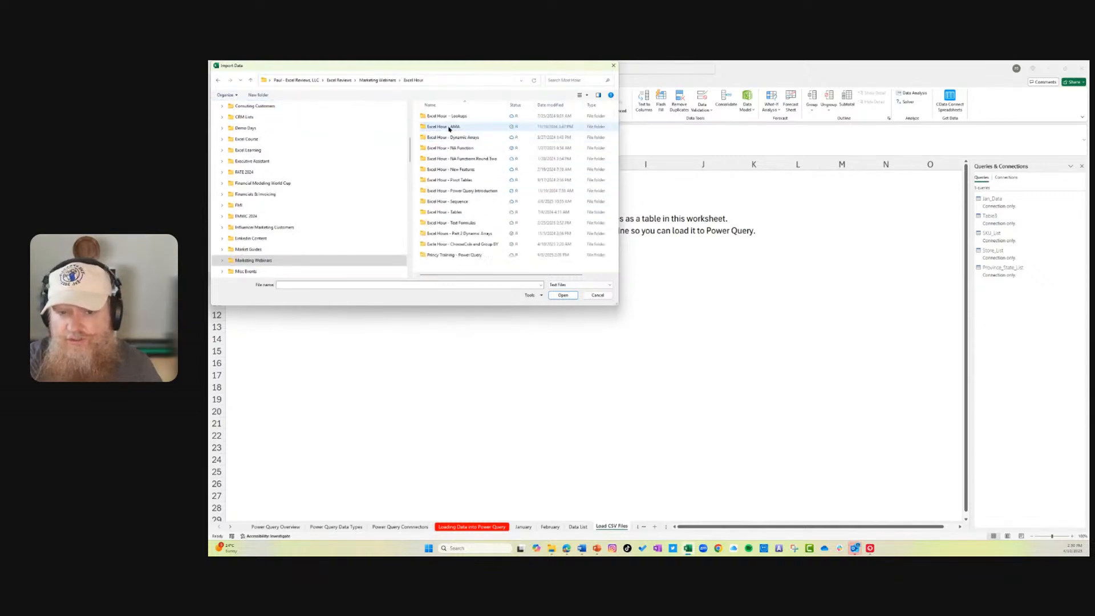
{"action": "double_click", "coordinate": [461, 192]}
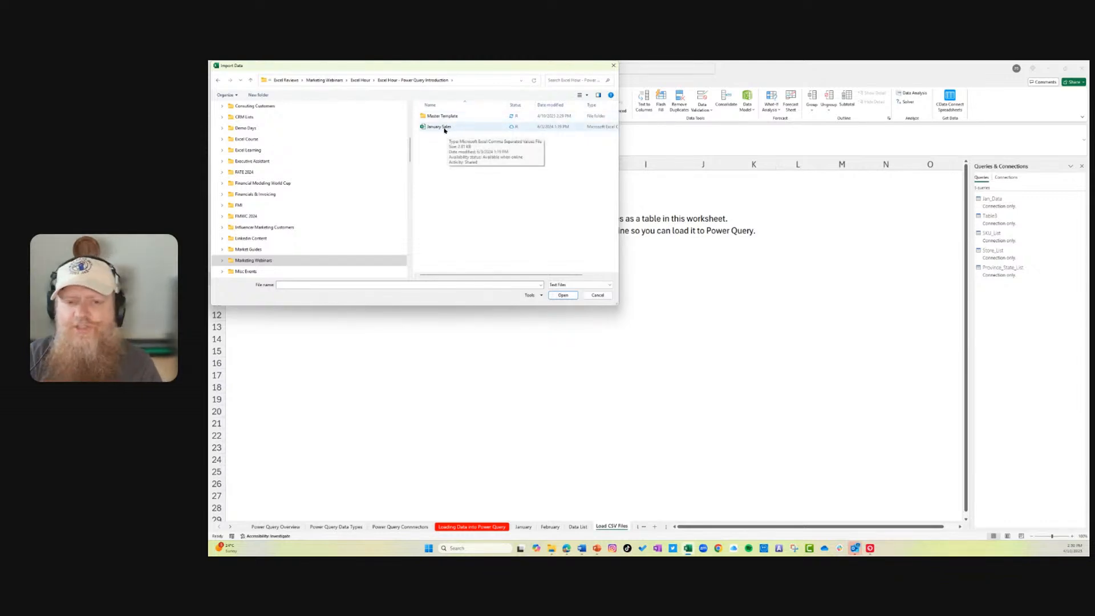
{"action": "left_click", "coordinate": [444, 128]}
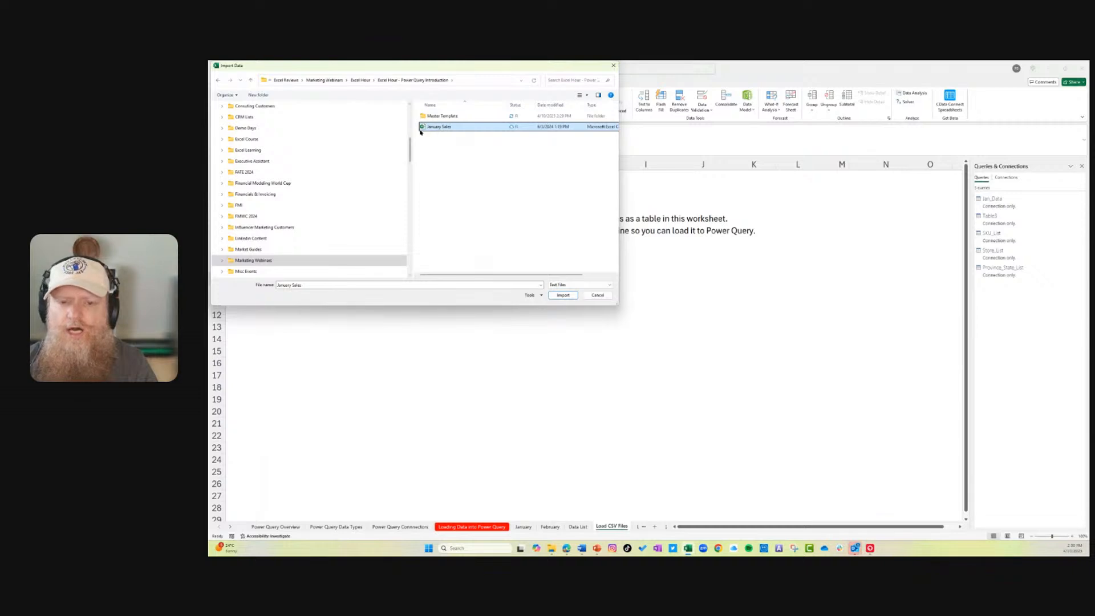
{"action": "left_click", "coordinate": [562, 295]}
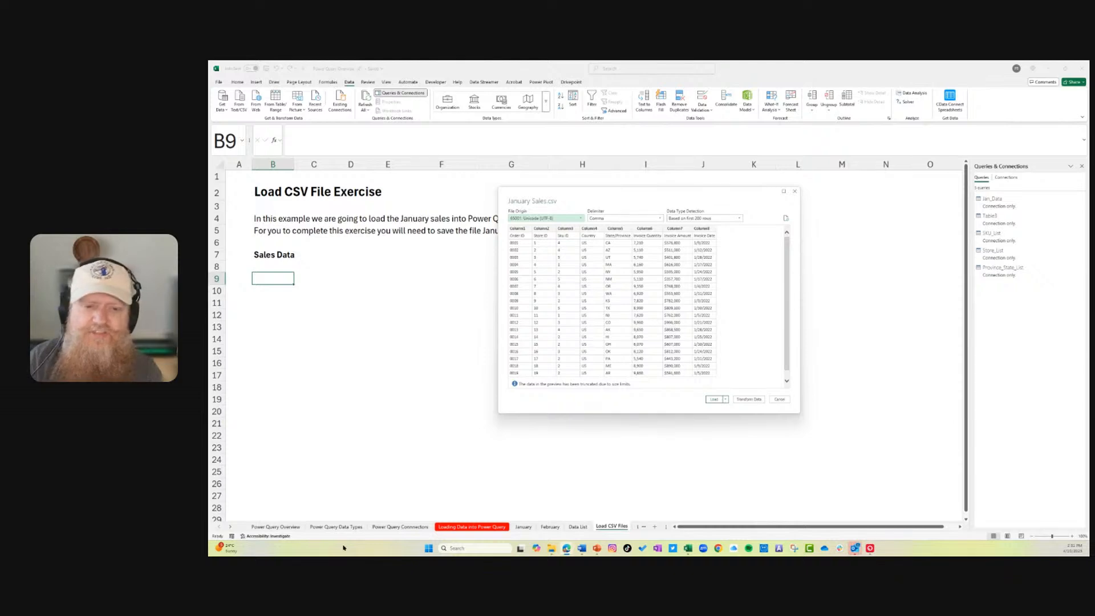
- Enlarge the January Sales.csv preview and examine its file origin, delimiter and data type detection options, keeping detection based on the first 200 rows
{"action": "left_click_drag", "start_coordinate": [634, 195], "coordinate": [474, 216]}
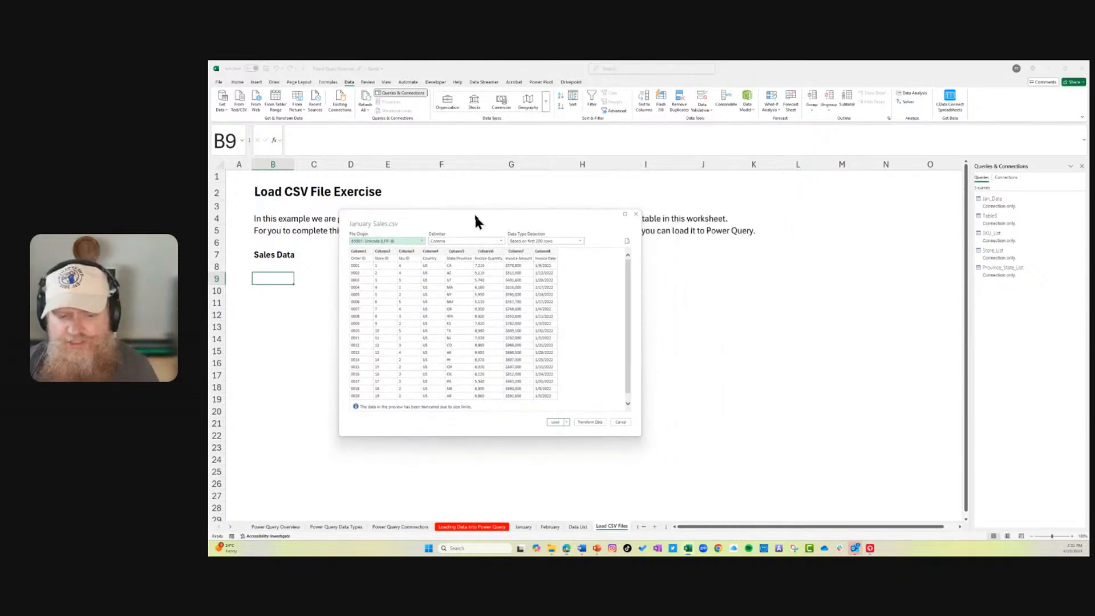
{"action": "left_click_drag", "start_coordinate": [637, 434], "coordinate": [839, 495]}
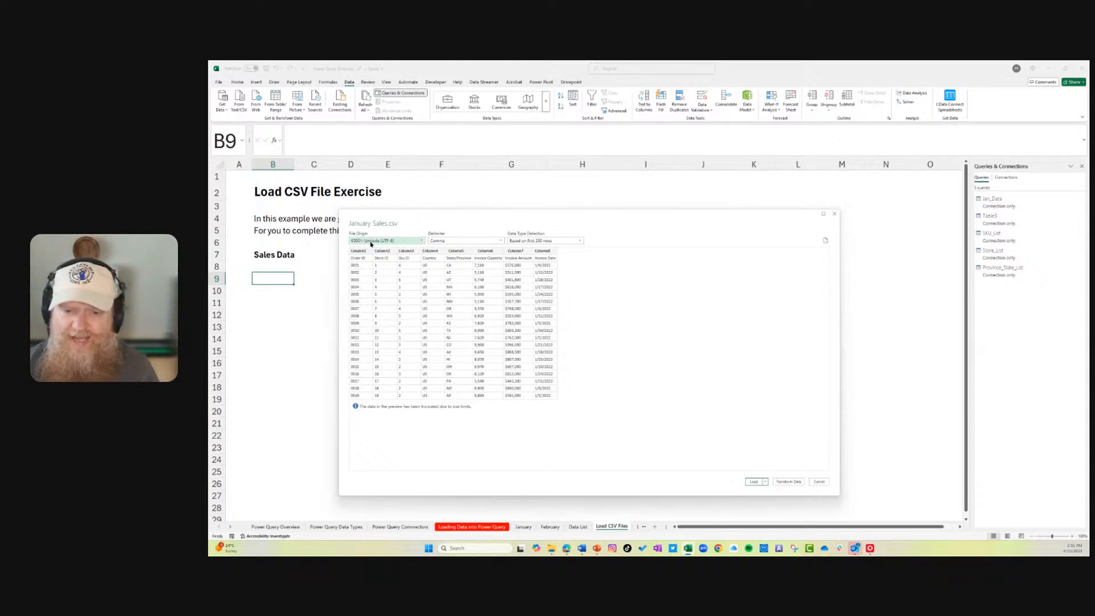
{"action": "left_click", "coordinate": [423, 241]}
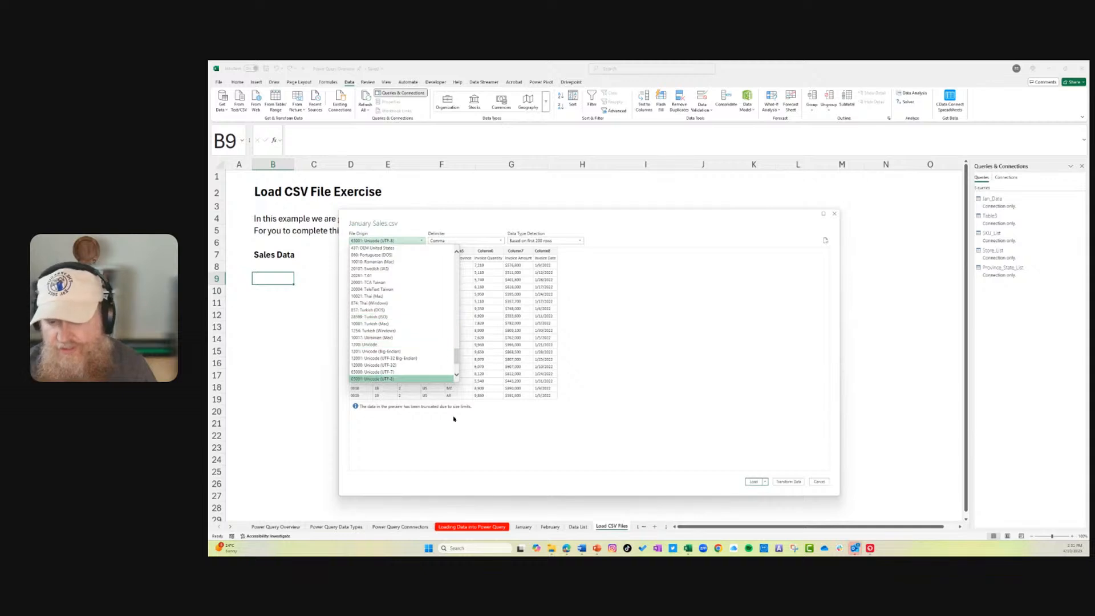
{"action": "scroll", "coordinate": [443, 357], "scroll_direction": "down", "scroll_amount": 3}
{"action": "scroll", "coordinate": [444, 357], "scroll_direction": "up", "scroll_amount": 15}
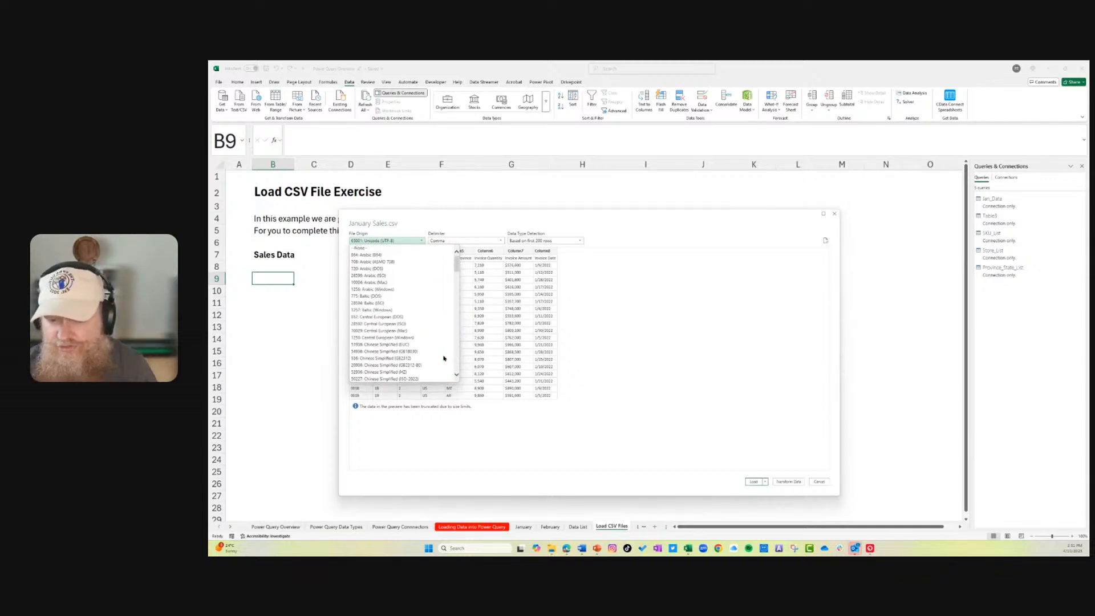
{"action": "scroll", "coordinate": [373, 364], "scroll_direction": "down", "scroll_amount": 20}
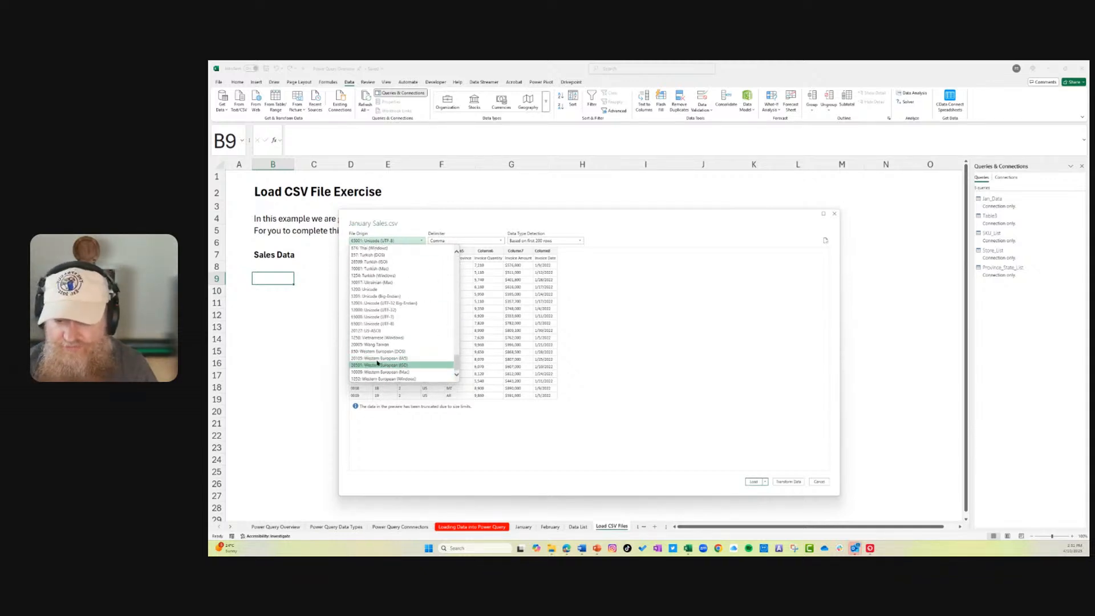
{"action": "left_click", "coordinate": [663, 312]}
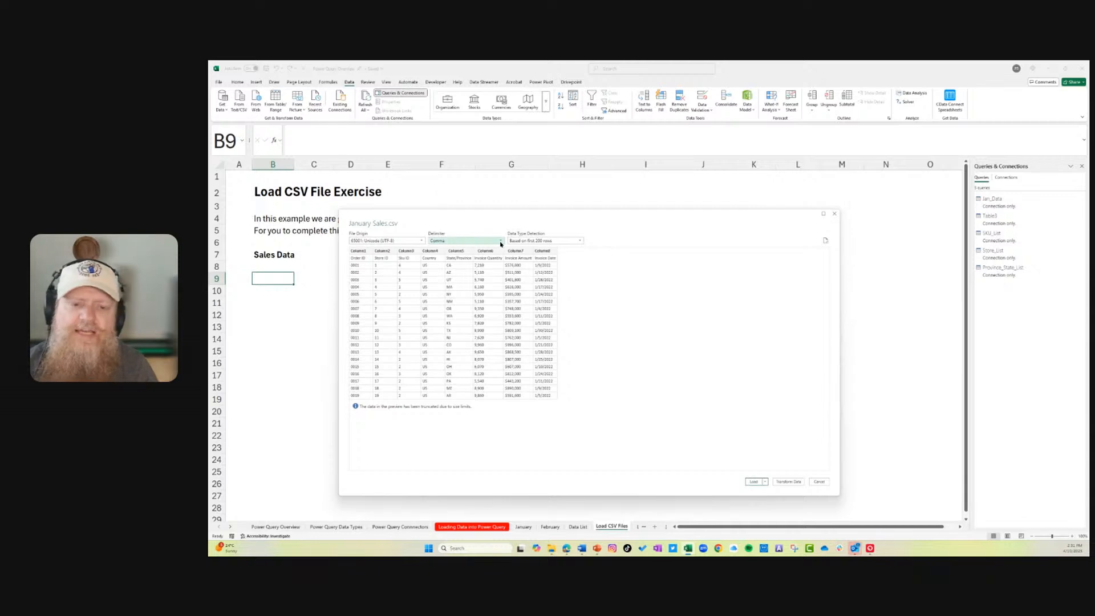
{"action": "left_click", "coordinate": [501, 244]}
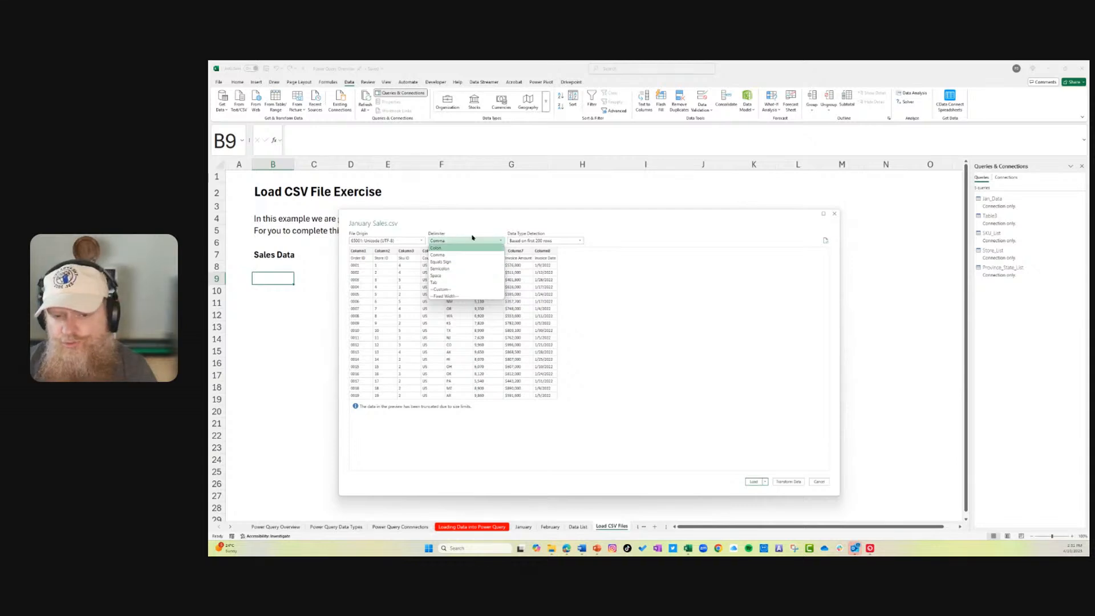
{"action": "left_click", "coordinate": [471, 240]}
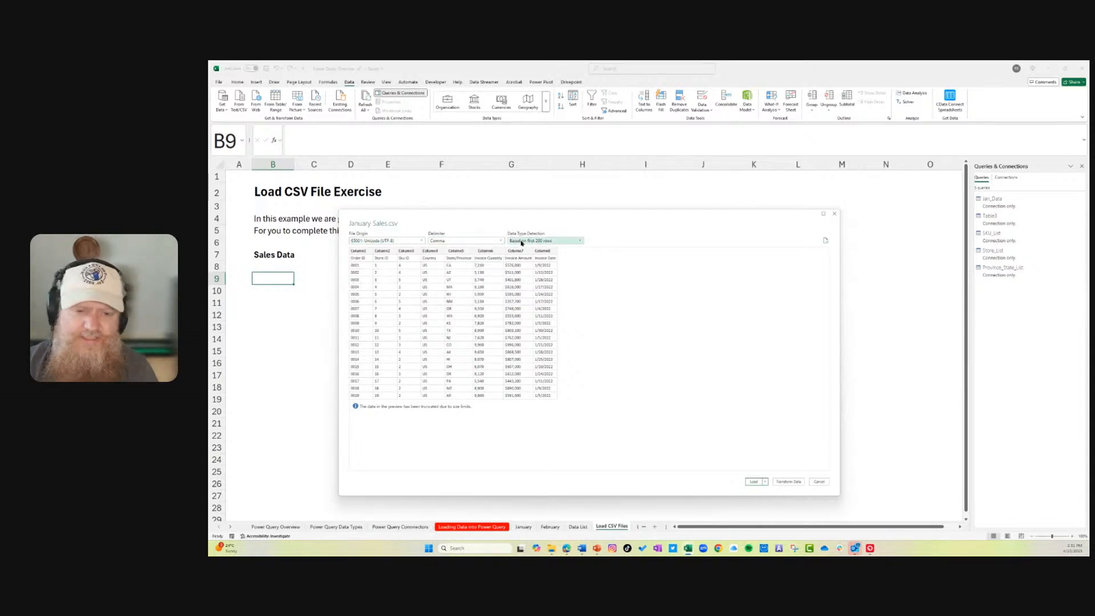
{"action": "left_click", "coordinate": [580, 241]}
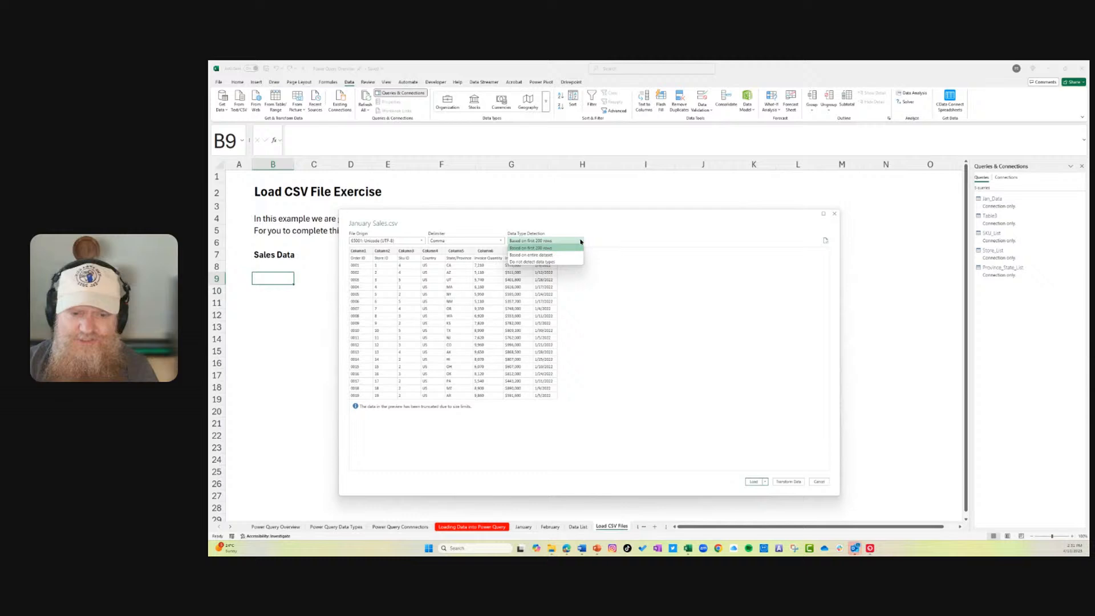
{"action": "left_click", "coordinate": [545, 249]}
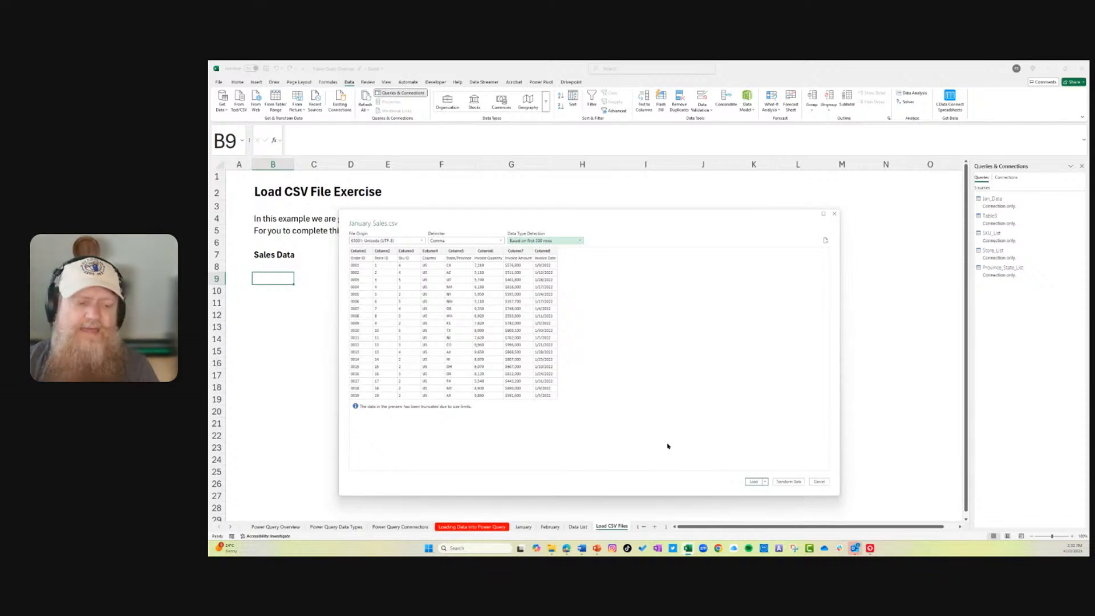
- Open the January Sales data for transformation in a maximized Power Query Editor and use the first row as headers
{"action": "left_click", "coordinate": [765, 482]}
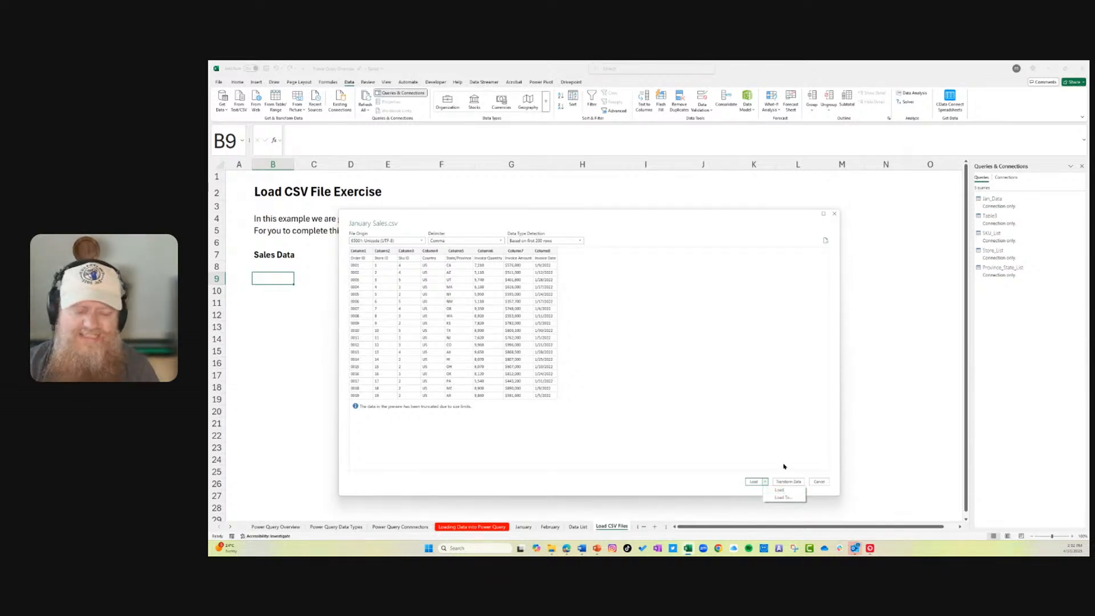
{"action": "left_click", "coordinate": [789, 481]}
{"action": "left_click", "coordinate": [788, 482]}
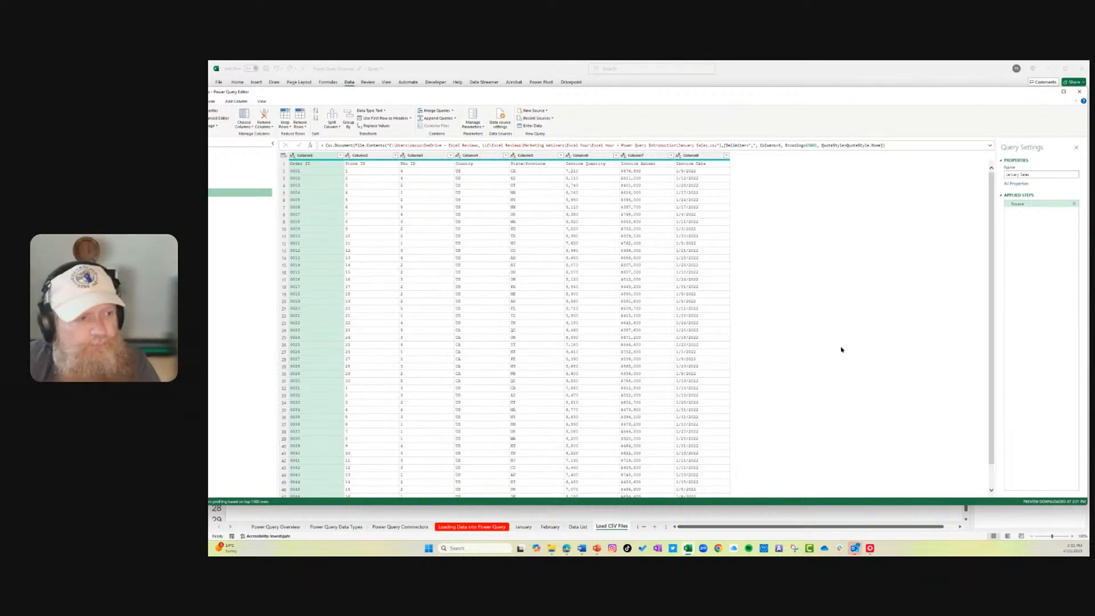
{"action": "left_click", "coordinate": [1064, 90]}
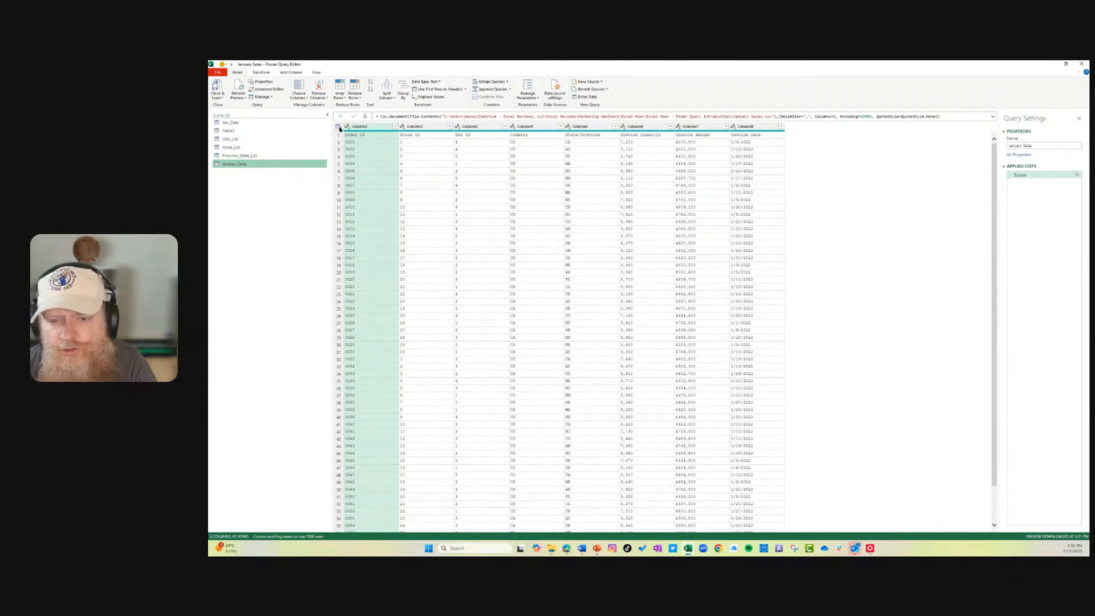
{"action": "left_click", "coordinate": [339, 127]}
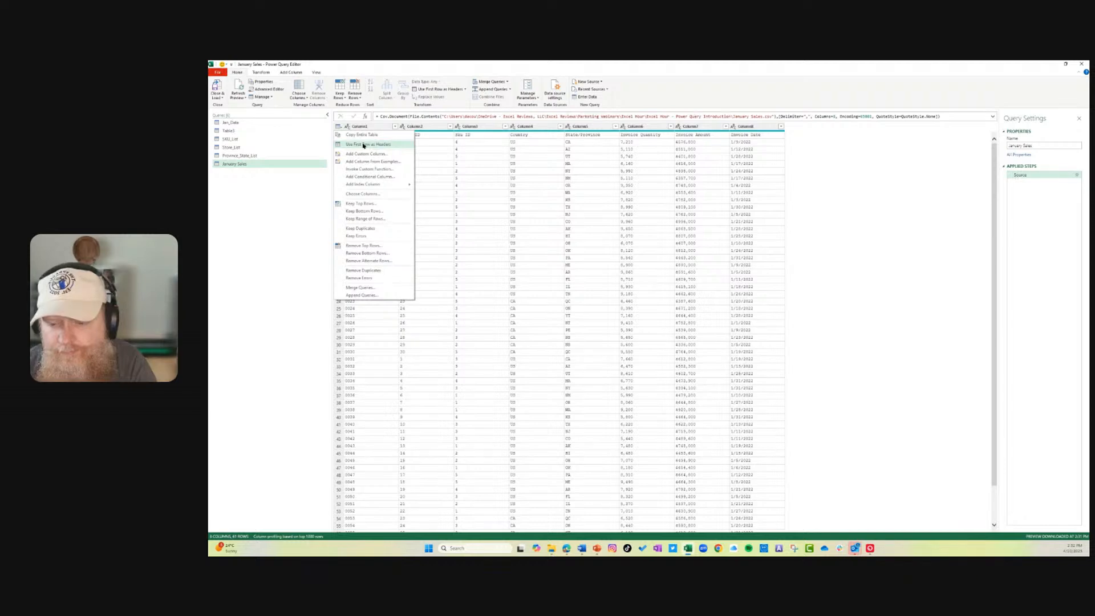
{"action": "left_click", "coordinate": [364, 144]}
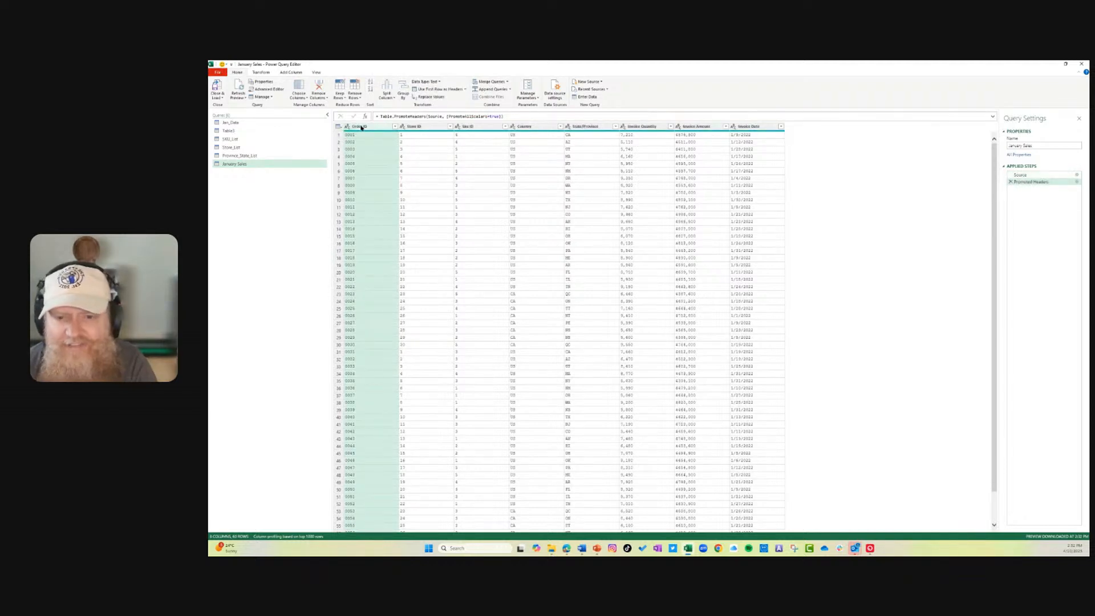
- Set the data types of Invoice Quantity to Whole Number, Invoice Amount to Currency and Invoice Date to Date
{"action": "left_click", "coordinate": [624, 126]}
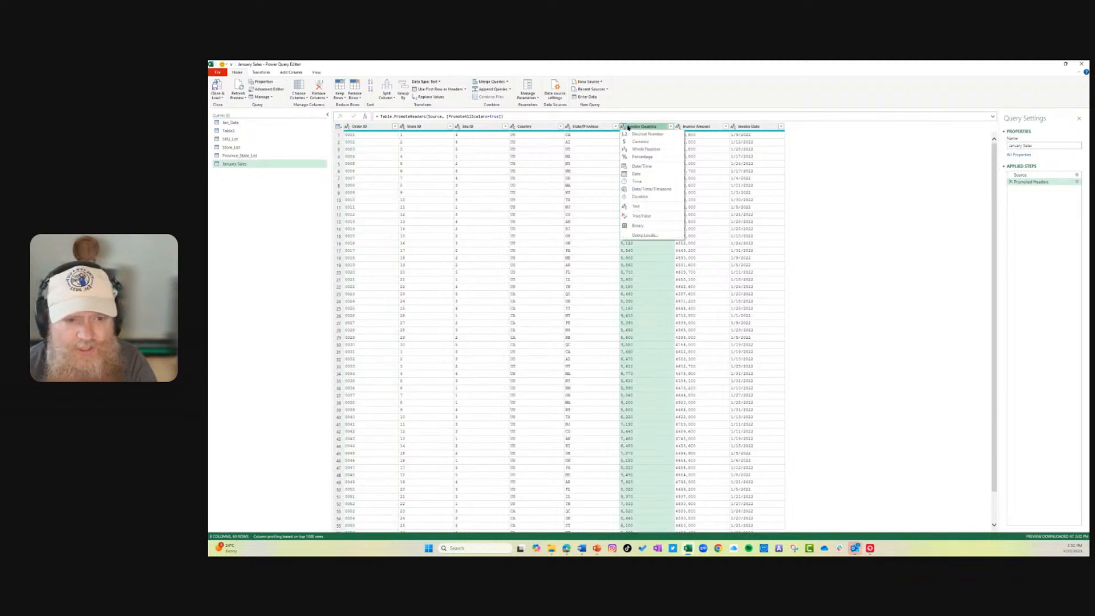
{"action": "left_click", "coordinate": [649, 149]}
{"action": "left_click", "coordinate": [678, 126]}
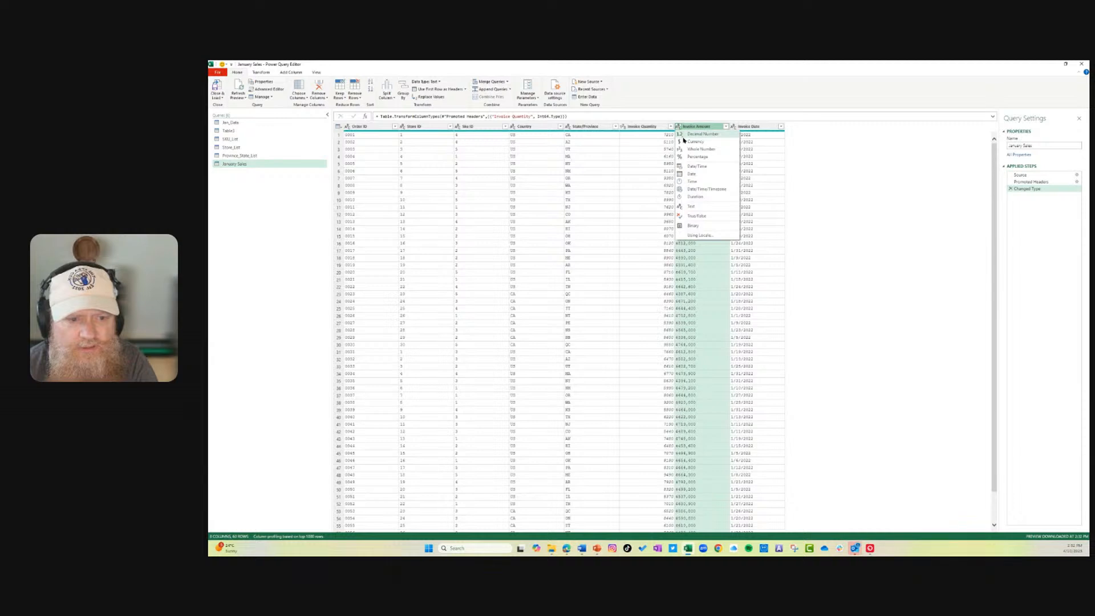
{"action": "left_click", "coordinate": [693, 142]}
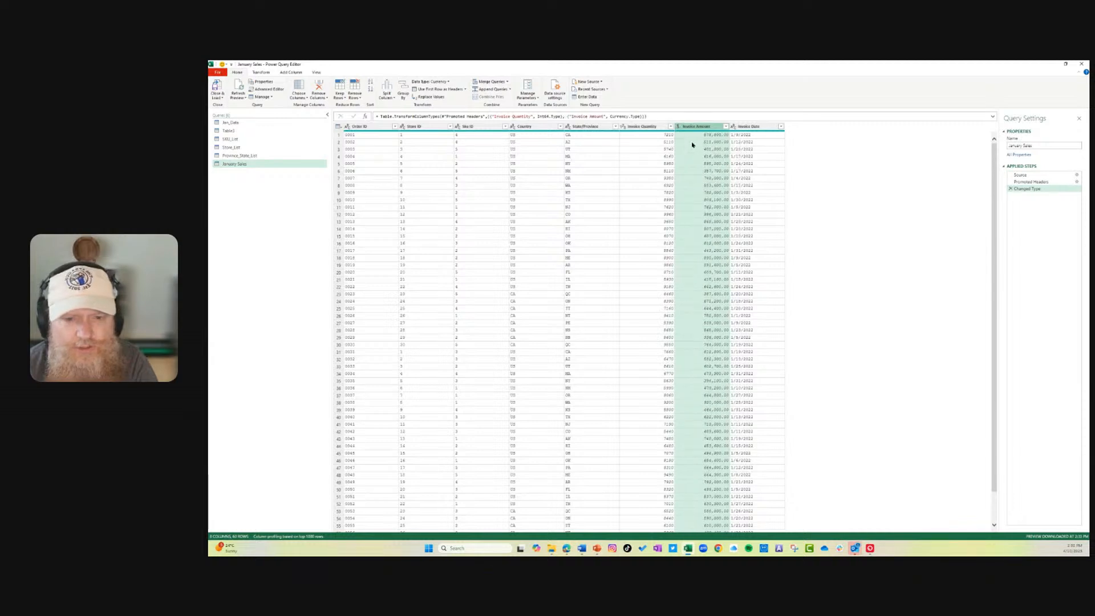
{"action": "left_click", "coordinate": [734, 127]}
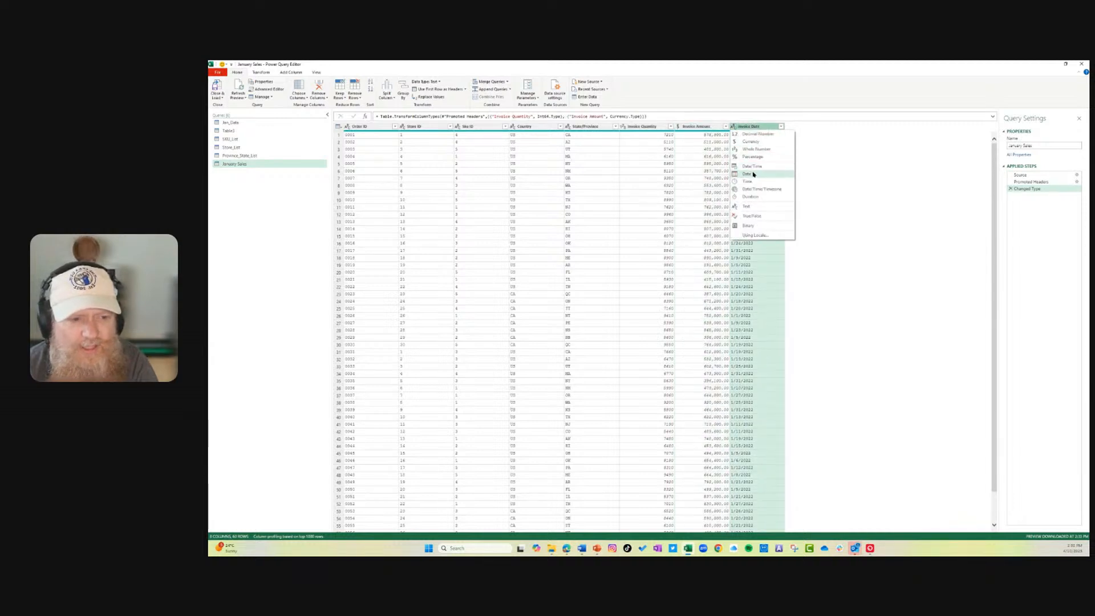
{"action": "left_click", "coordinate": [752, 174]}
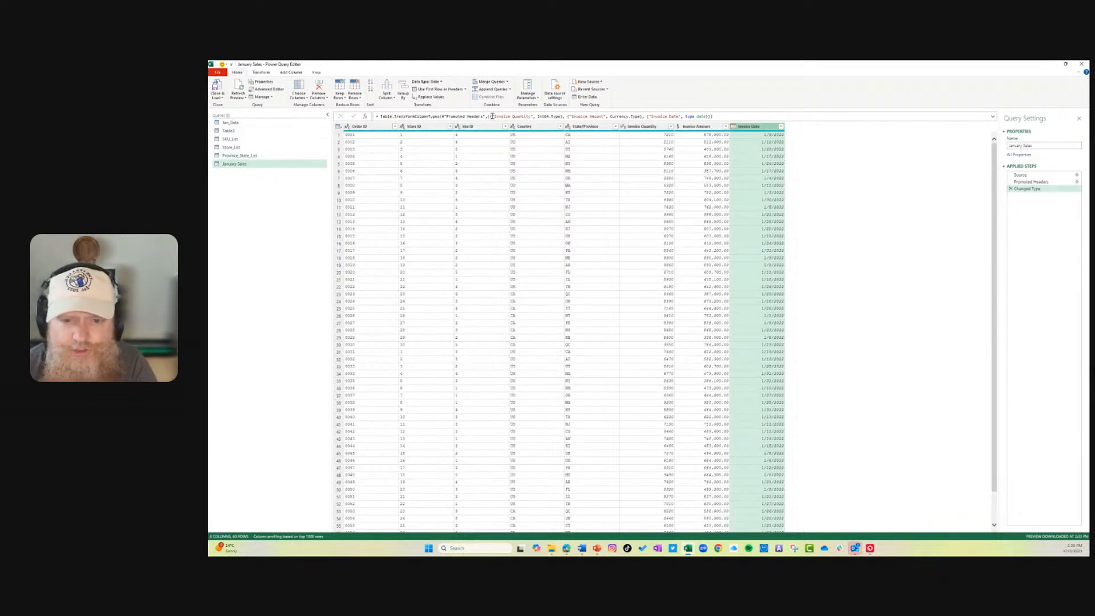
- Close and load the January Sales query as a table into the existing Load CSV Files worksheet at cell B9
{"action": "left_click", "coordinate": [224, 100]}
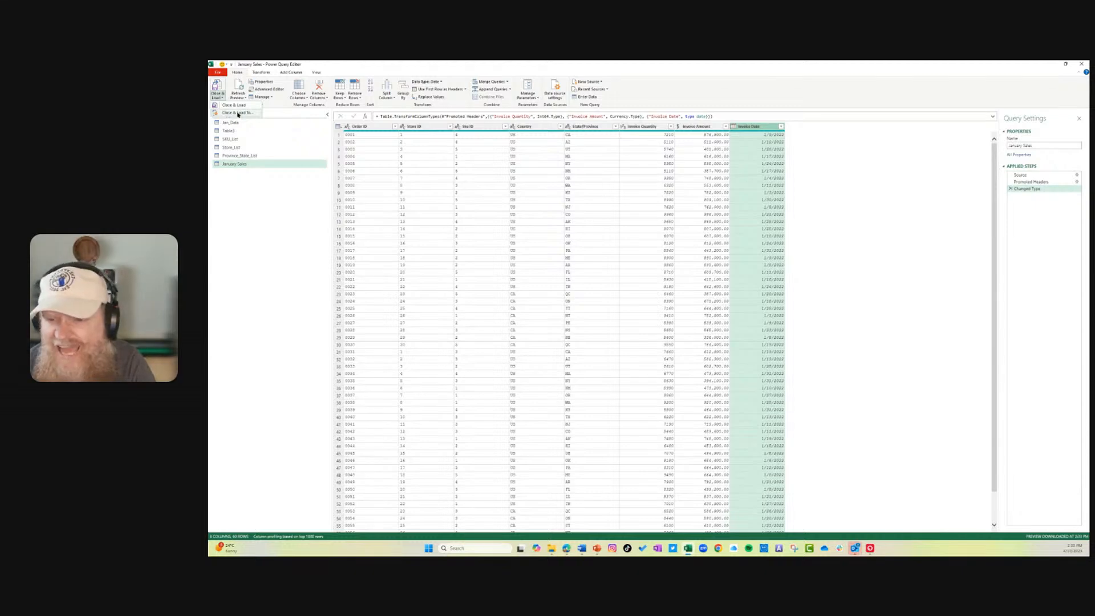
{"action": "left_click", "coordinate": [237, 113]}
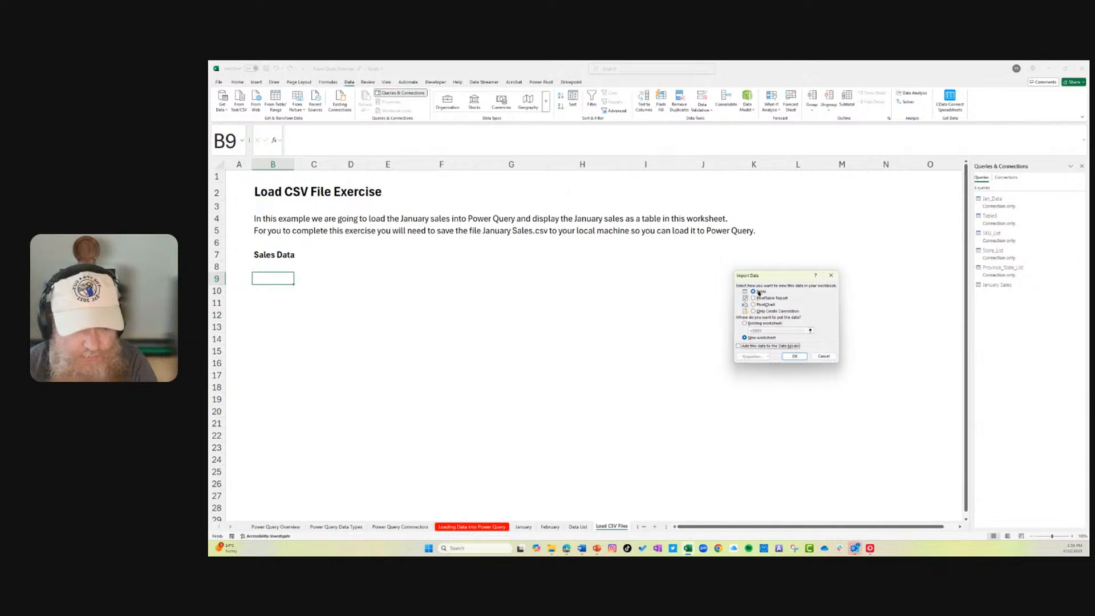
{"action": "left_click", "coordinate": [743, 323]}
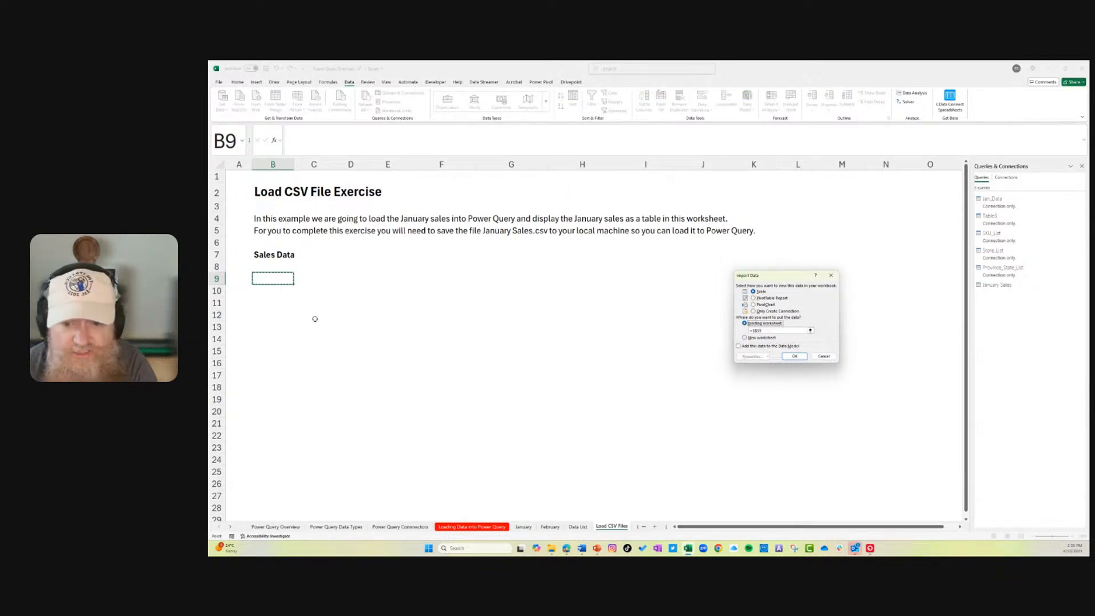
{"action": "left_click", "coordinate": [263, 280]}
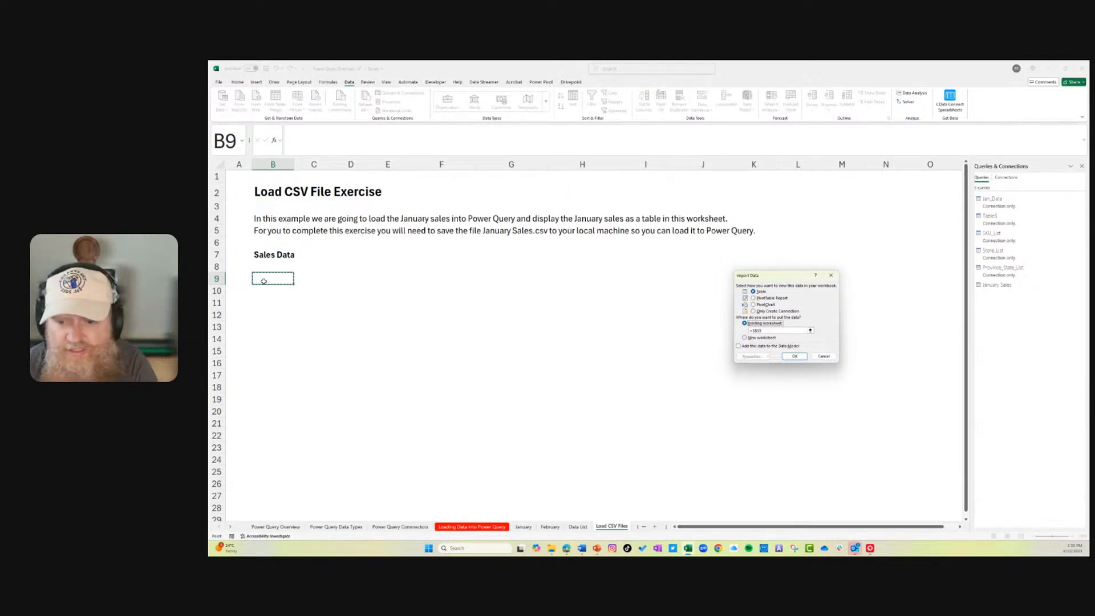
{"action": "left_click", "coordinate": [812, 331]}
{"action": "left_click", "coordinate": [318, 278]}
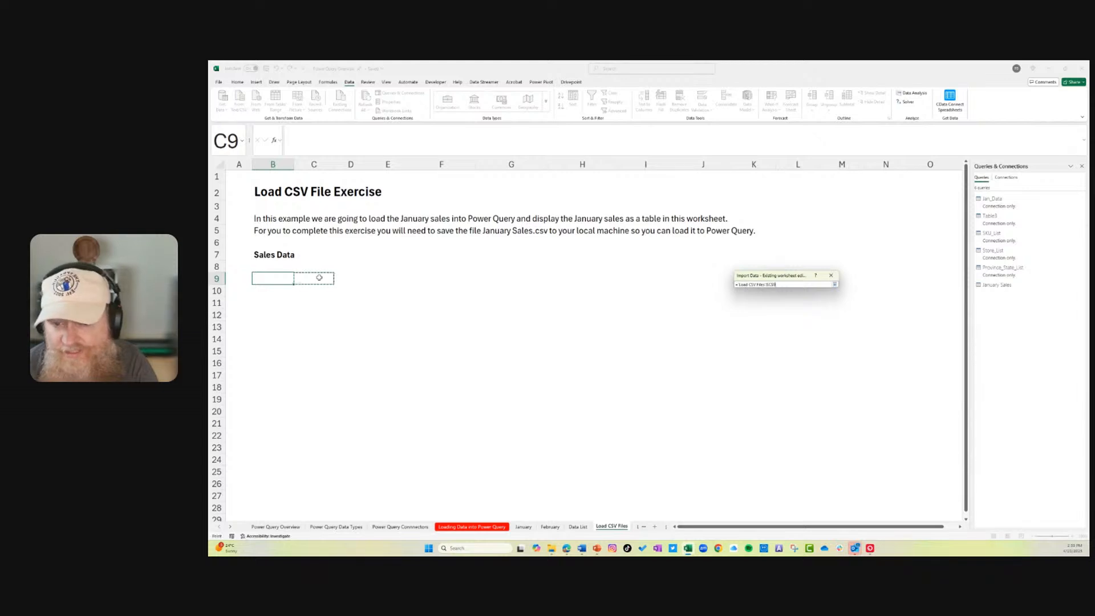
{"action": "left_click", "coordinate": [279, 279]}
{"action": "left_click", "coordinate": [276, 302]}
{"action": "left_click", "coordinate": [273, 267]}
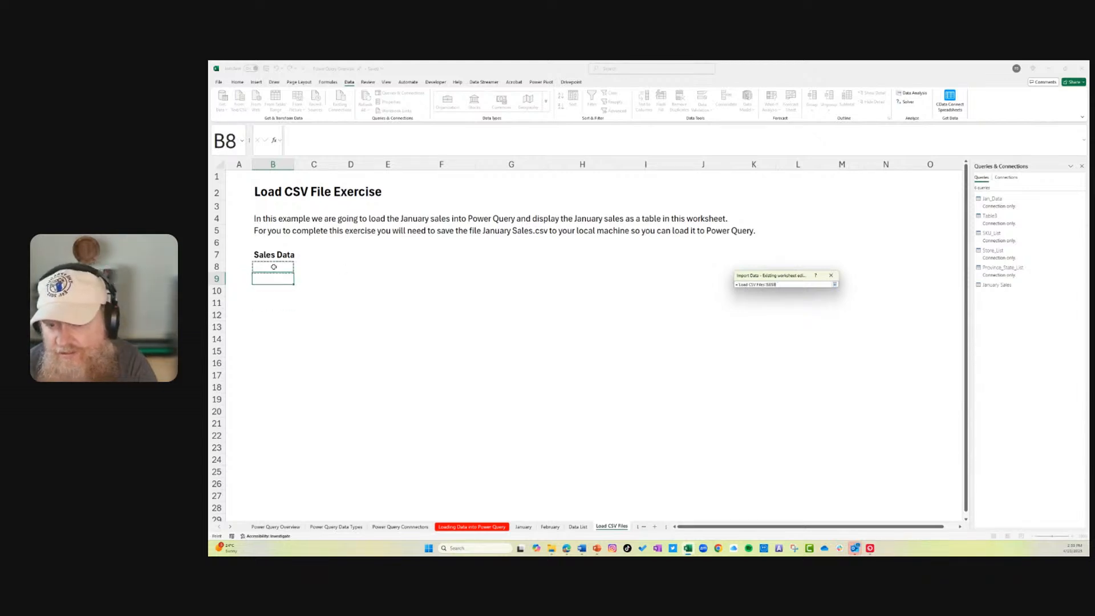
{"action": "left_click", "coordinate": [277, 279]}
{"action": "left_click", "coordinate": [836, 285]}
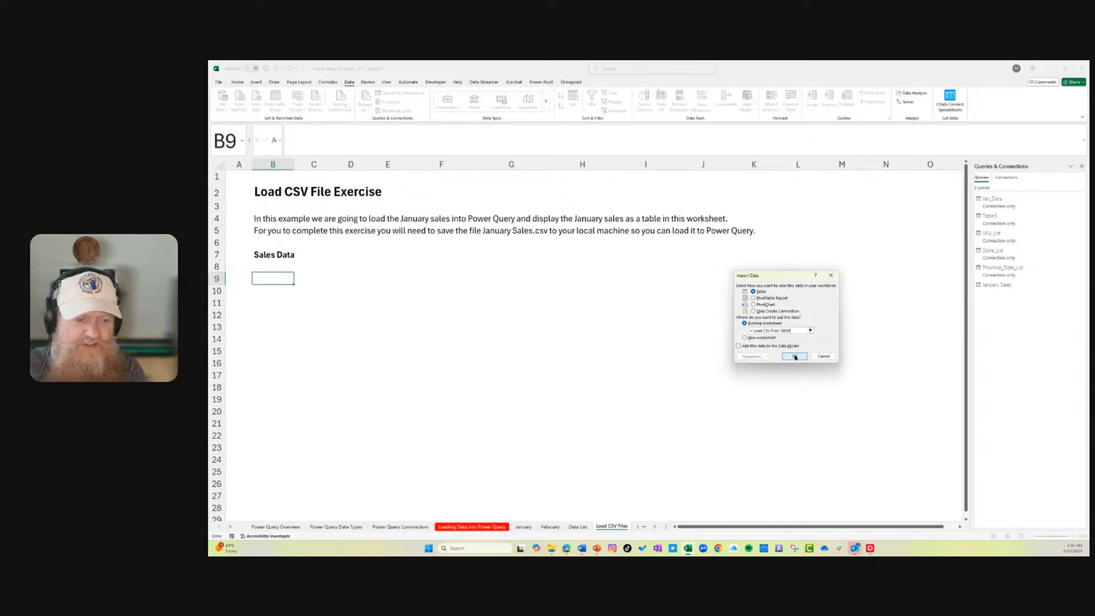
{"action": "left_click", "coordinate": [794, 357]}
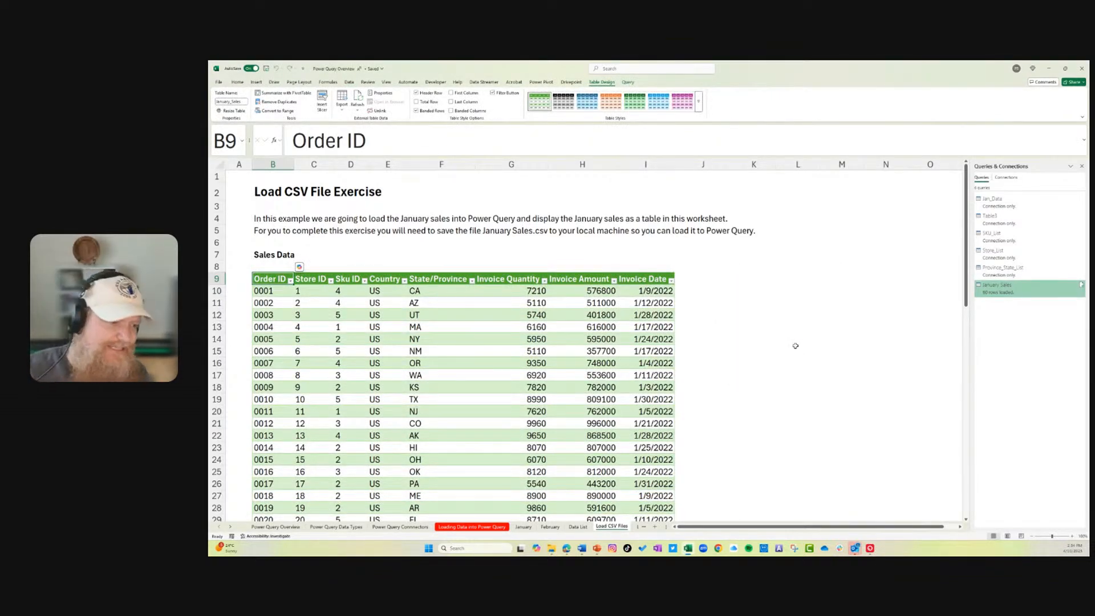
- Open the January Sales source file from the Master Template folder and dismiss the data conversion prompt without converting
{"action": "mouse_move", "coordinate": [1025, 294]}
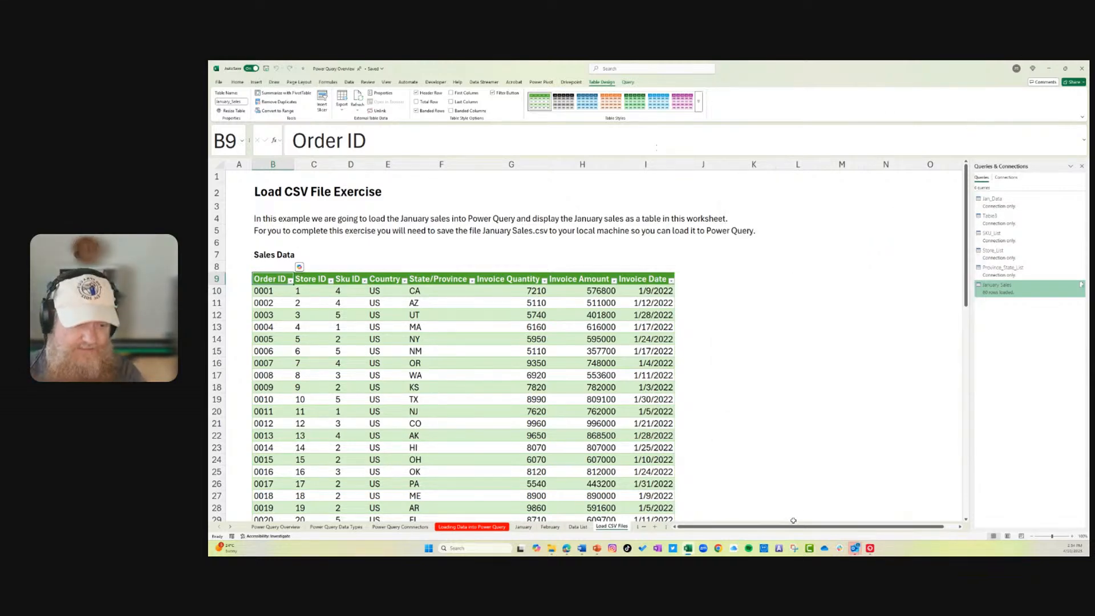
{"action": "left_click", "coordinate": [754, 508]}
{"action": "left_click", "coordinate": [552, 552]}
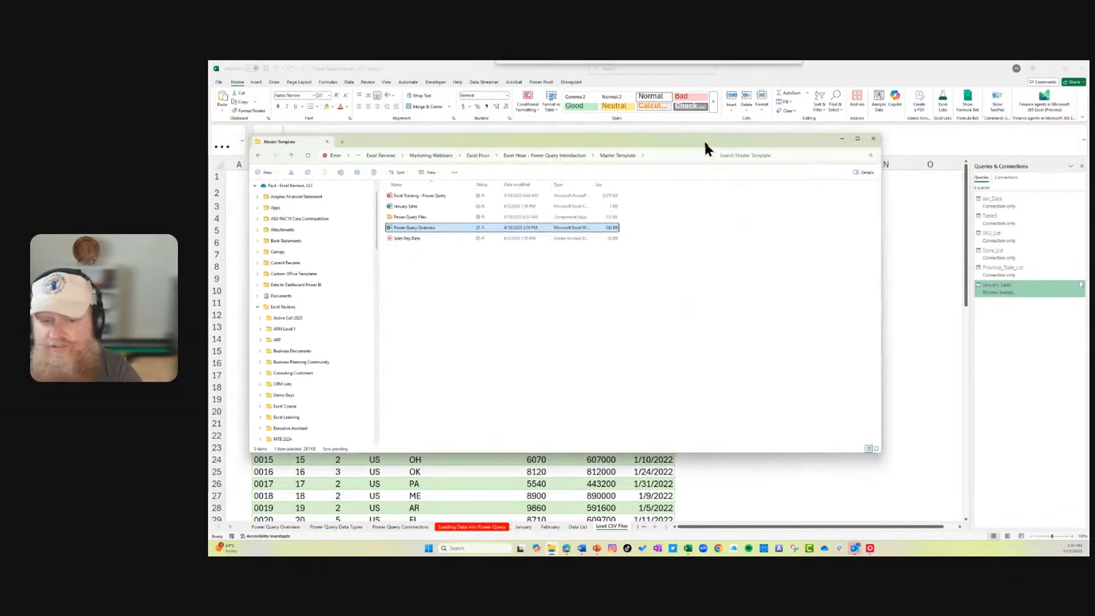
{"action": "left_click", "coordinate": [425, 230]}
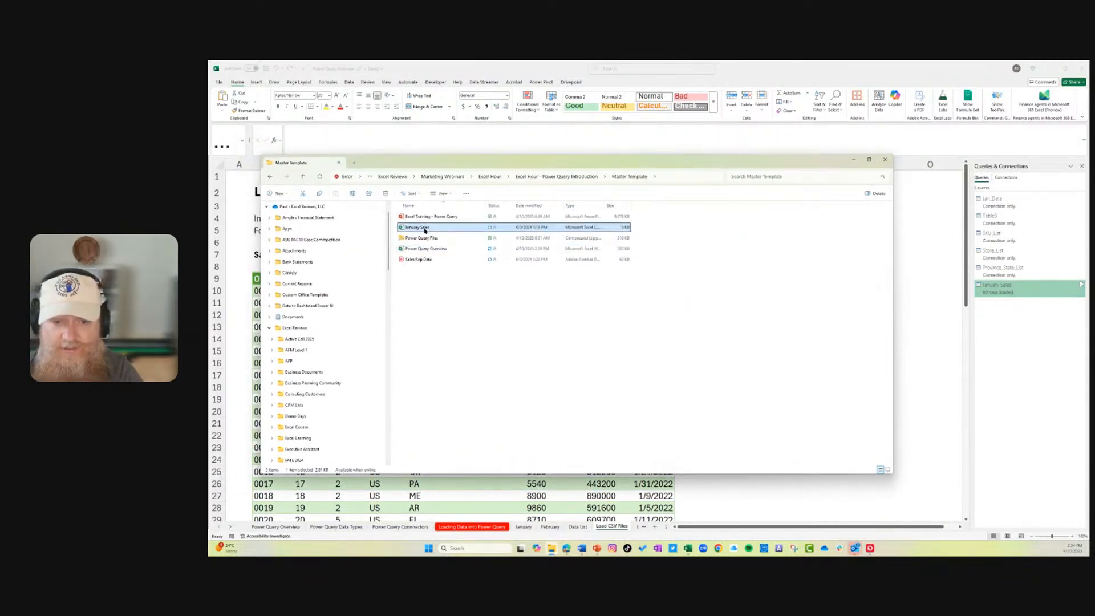
{"action": "key", "text": "alt+Tab"}
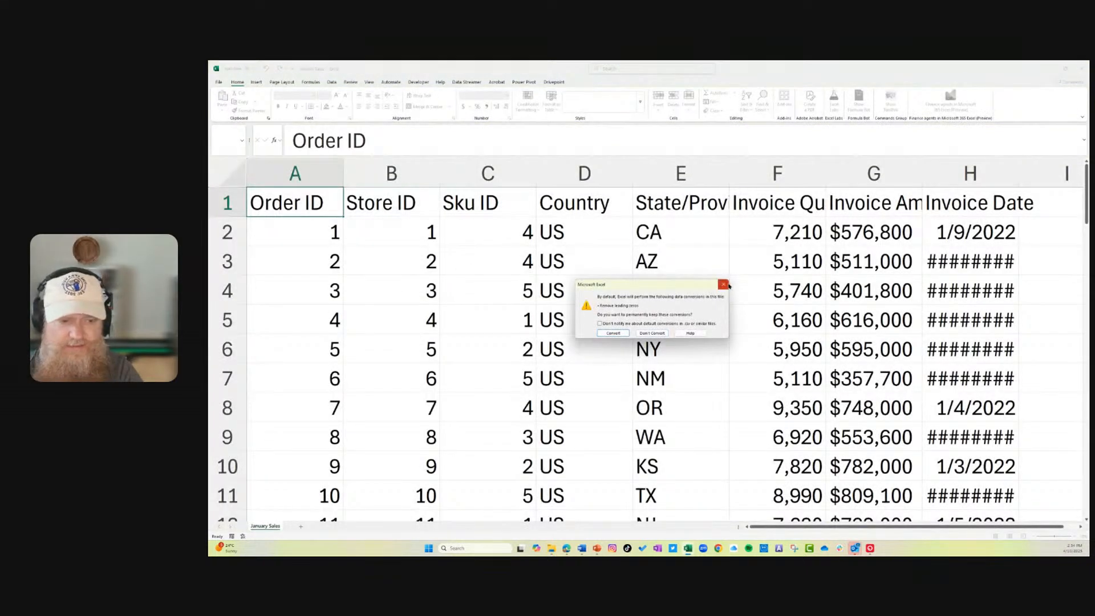
{"action": "left_click", "coordinate": [723, 284]}
- Duplicate all January Sales records from A2 through the last data row by pasting a copy directly below, starting at A62
{"action": "left_click", "coordinate": [337, 233]}
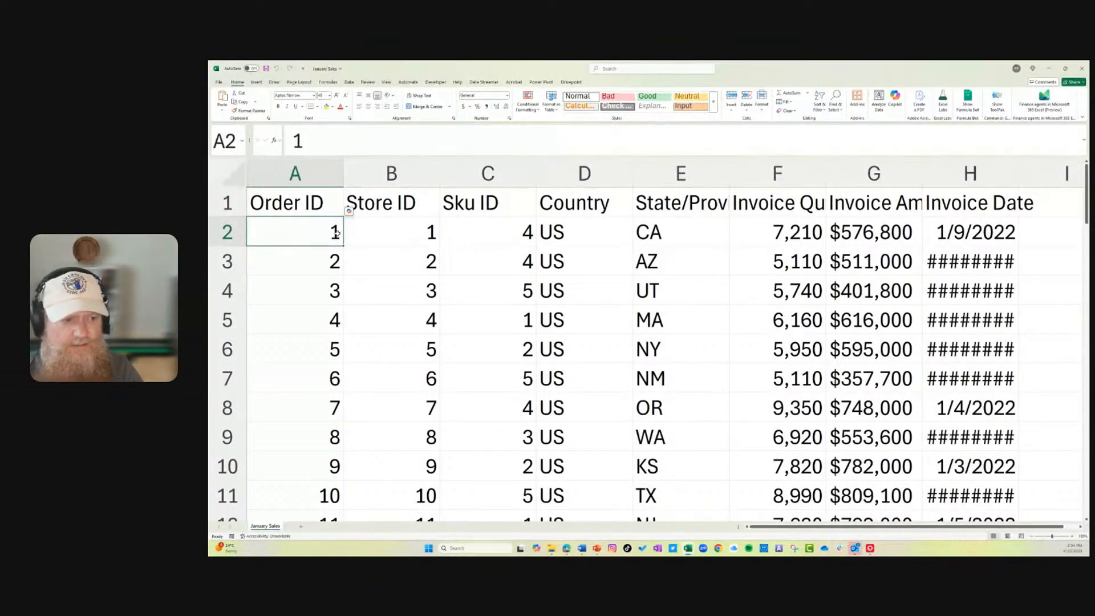
{"action": "key", "text": "ctrl+shift+End"}
{"action": "key", "text": "ctrl+c"}
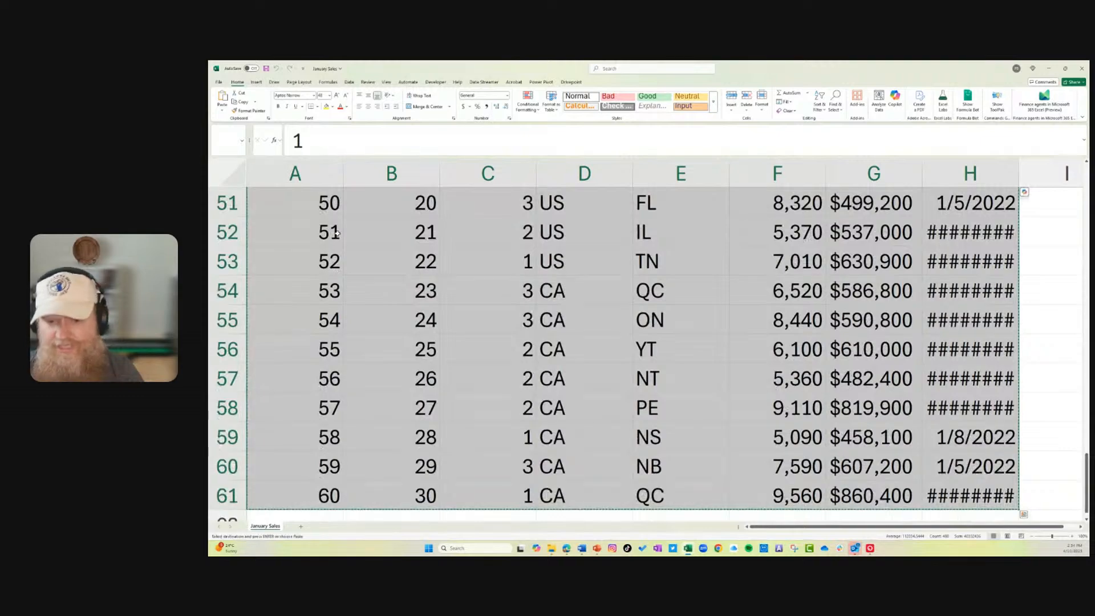
{"action": "key", "text": "ctrl+Down"}
{"action": "key", "text": "Down"}
{"action": "key", "text": "ctrl+v"}
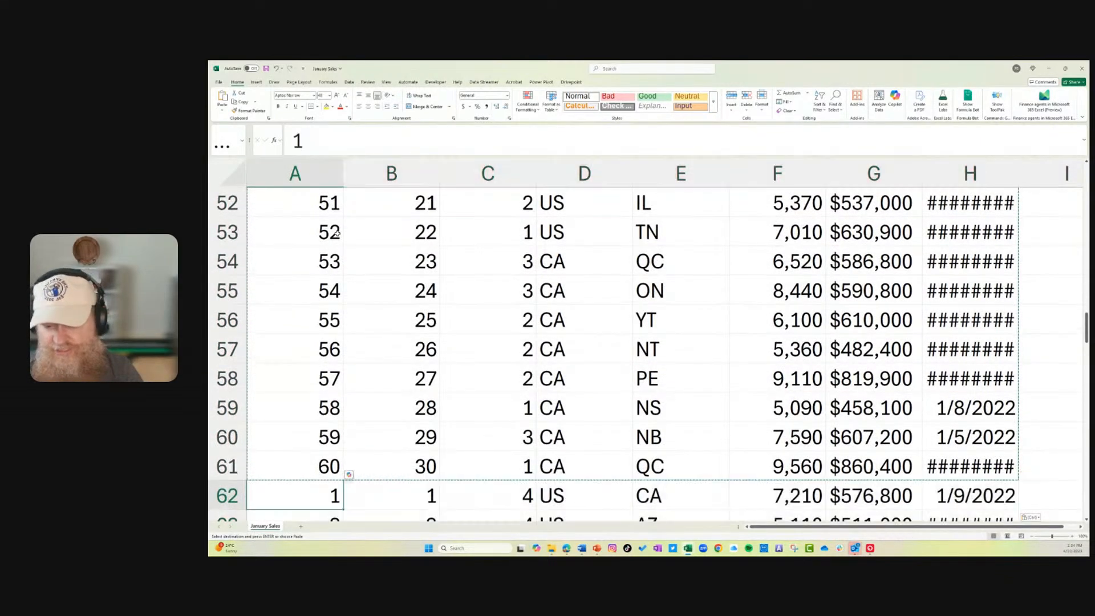
{"action": "key", "text": "ctrl+Up"}
{"action": "key", "text": "Down"}
{"action": "key", "text": "ctrl+Down"}
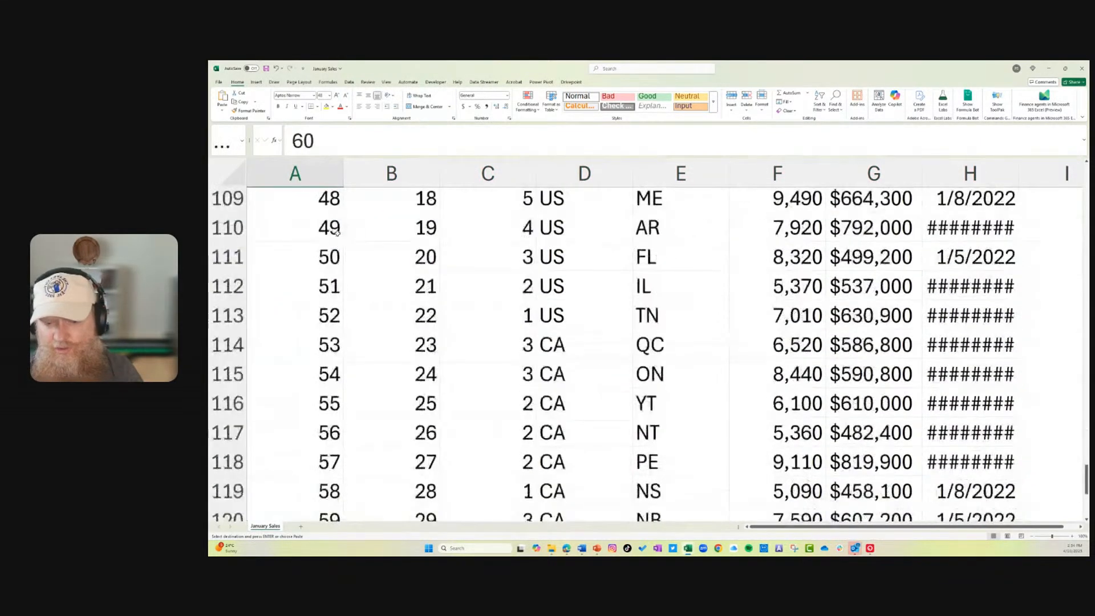
{"action": "key", "text": "ctrl+Up"}
{"action": "key", "text": "Down"}
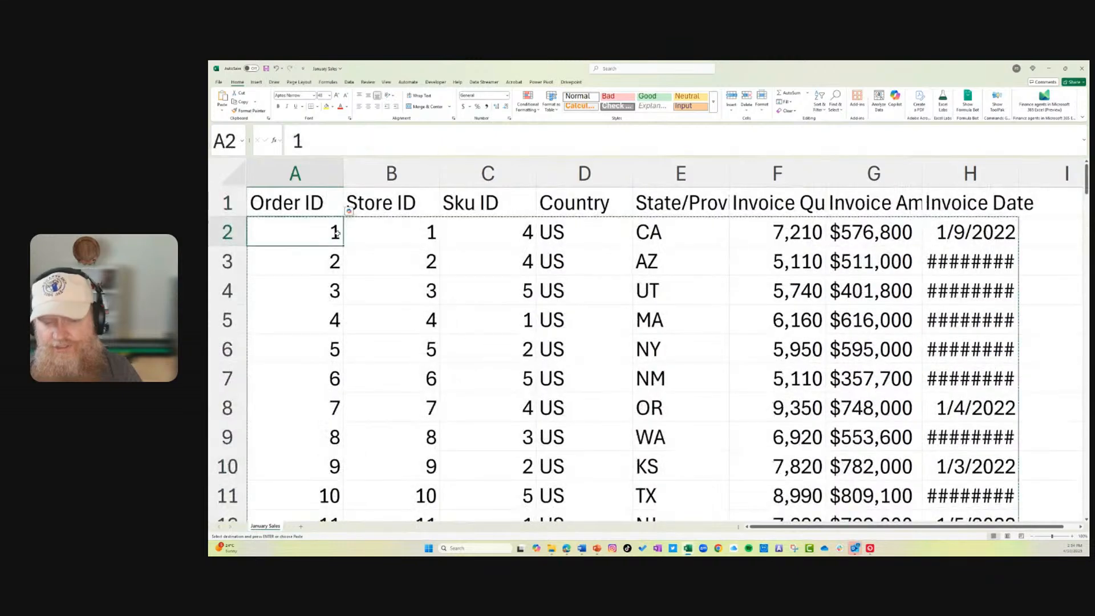
- Close the January Sales source file, saving the changes
{"action": "left_click", "coordinate": [1082, 68]}
{"action": "left_click", "coordinate": [631, 313]}
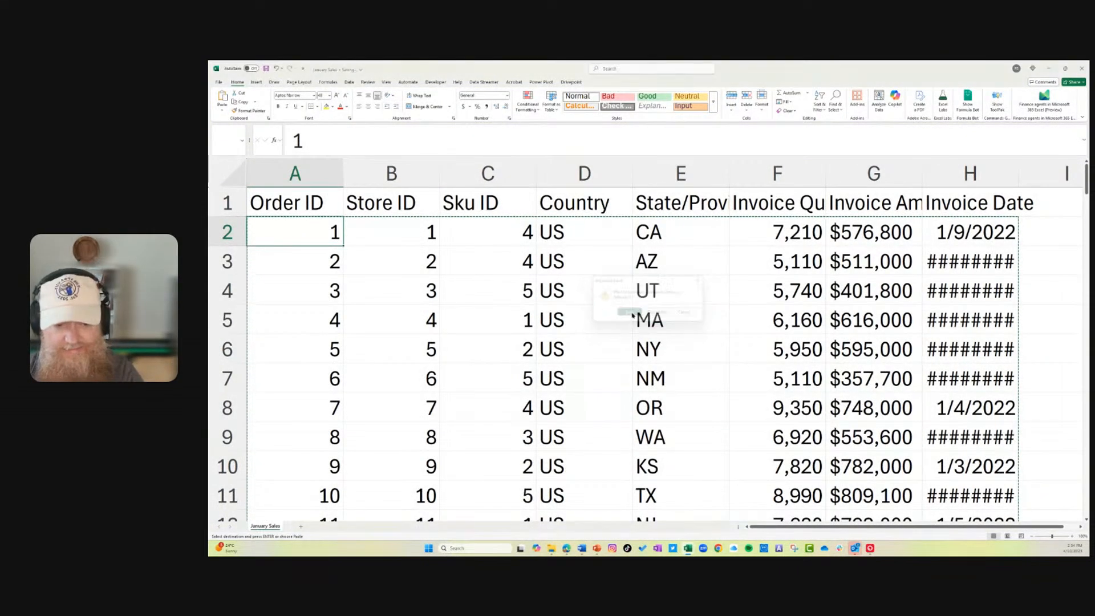
{"action": "left_click", "coordinate": [627, 329]}
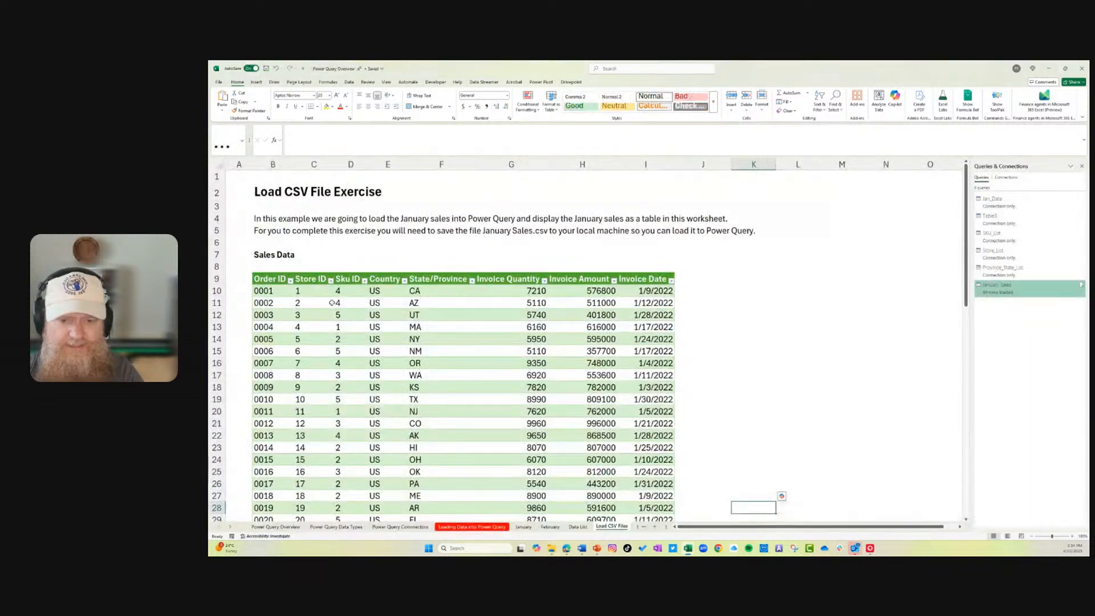
- Refresh only the January Sales table on the Load CSV Files sheet so it pulls the updated source data
{"action": "right_click", "coordinate": [297, 327]}
{"action": "left_click", "coordinate": [327, 150]}
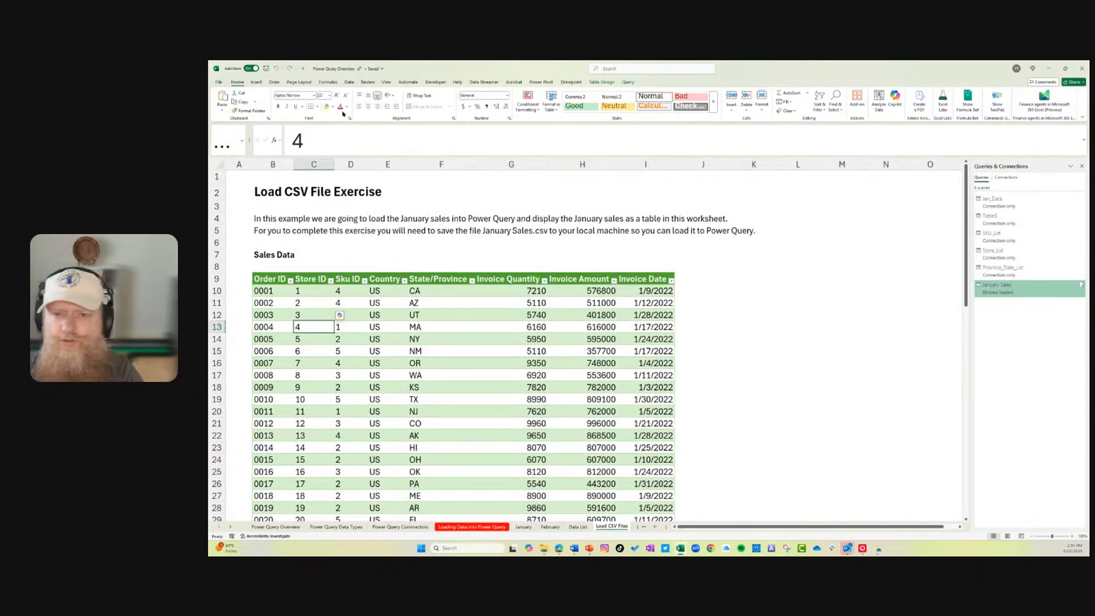
{"action": "left_click", "coordinate": [348, 82]}
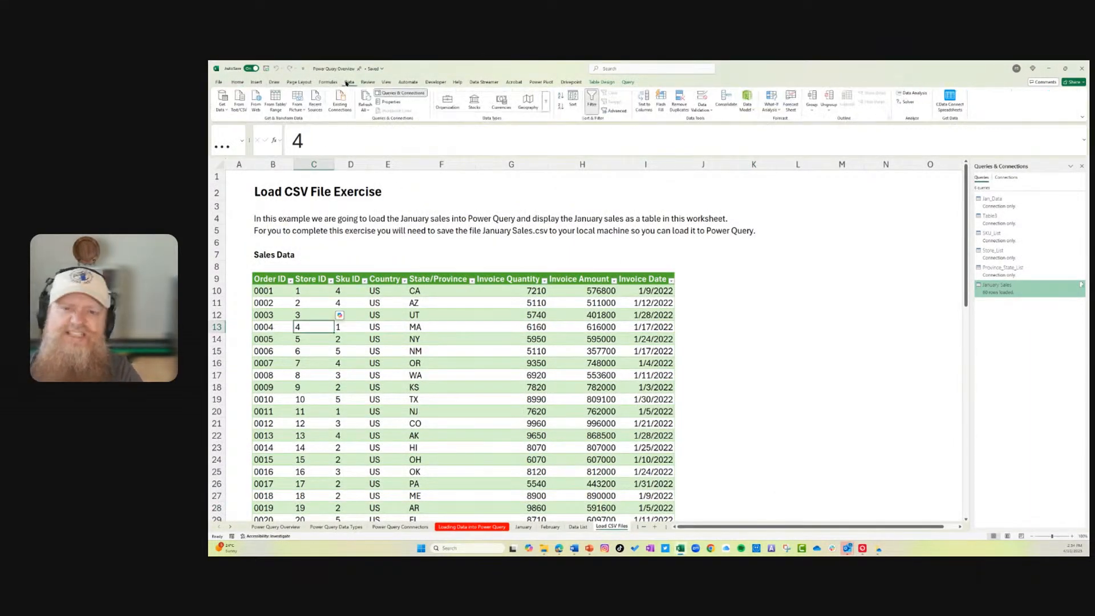
{"action": "left_click", "coordinate": [368, 111]}
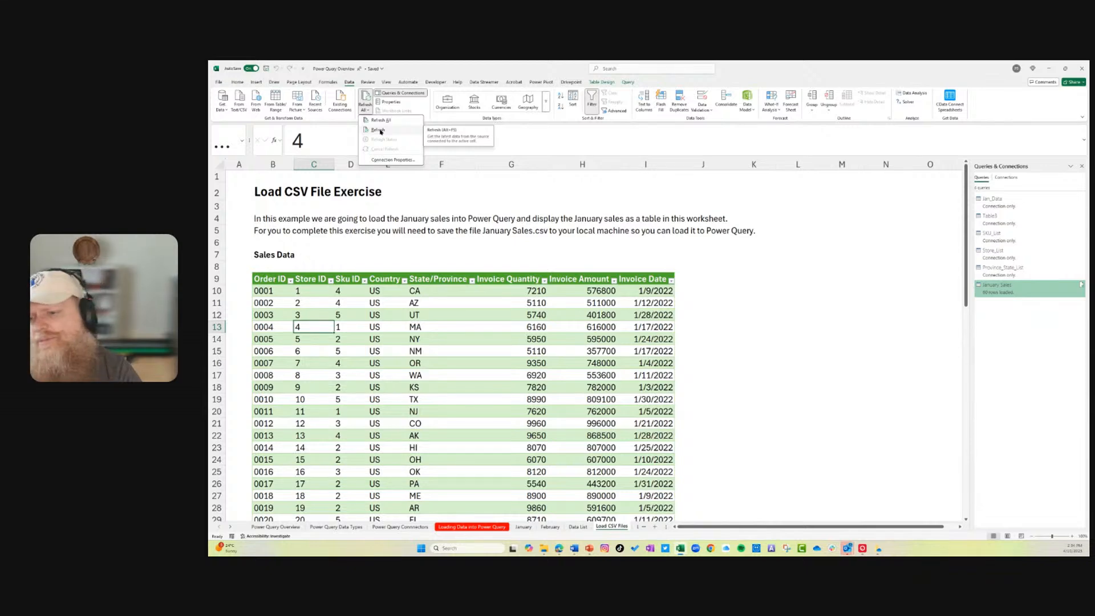
{"action": "left_click", "coordinate": [378, 130]}
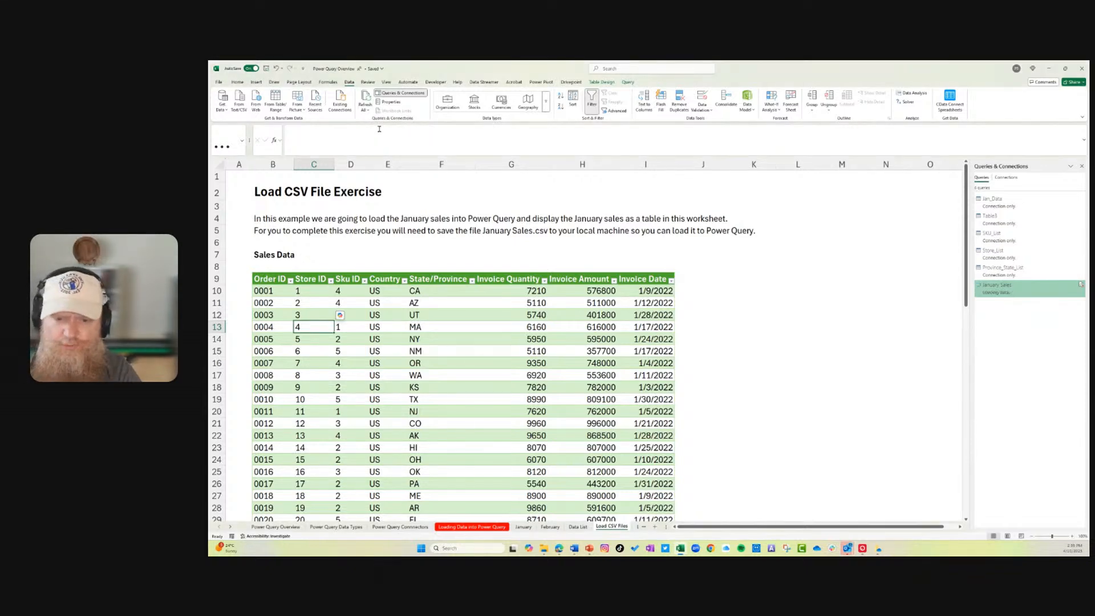
- Open the January Sales CSV file from the Excel Hour - Power Query Introduction folder and dismiss the data conversion prompt
{"action": "scroll", "coordinate": [415, 315], "scroll_direction": "down", "scroll_amount": 17}
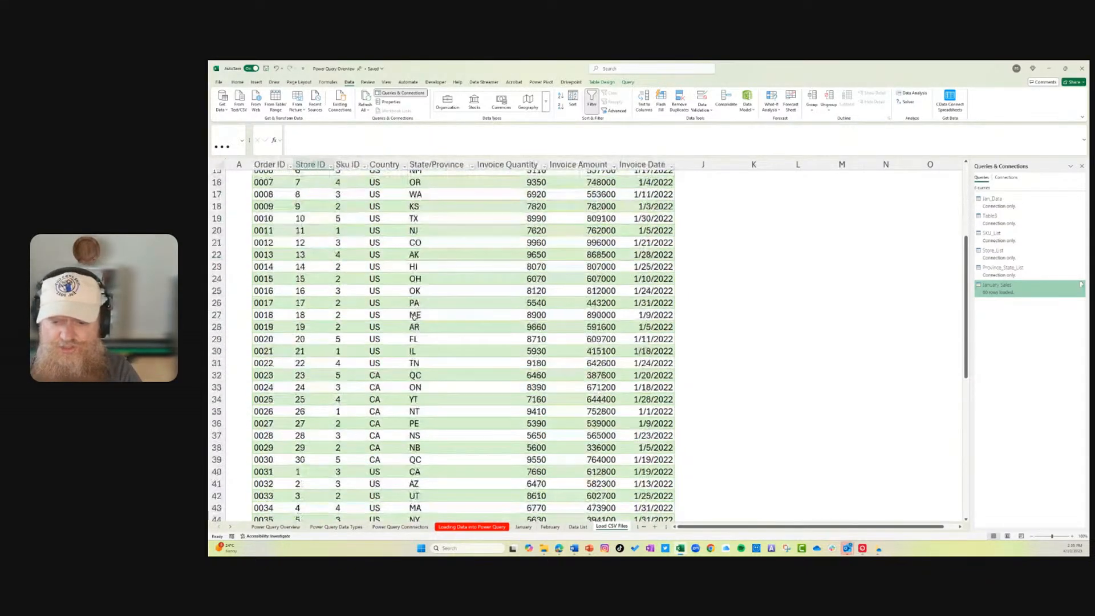
{"action": "scroll", "coordinate": [408, 321], "scroll_direction": "up", "scroll_amount": 14}
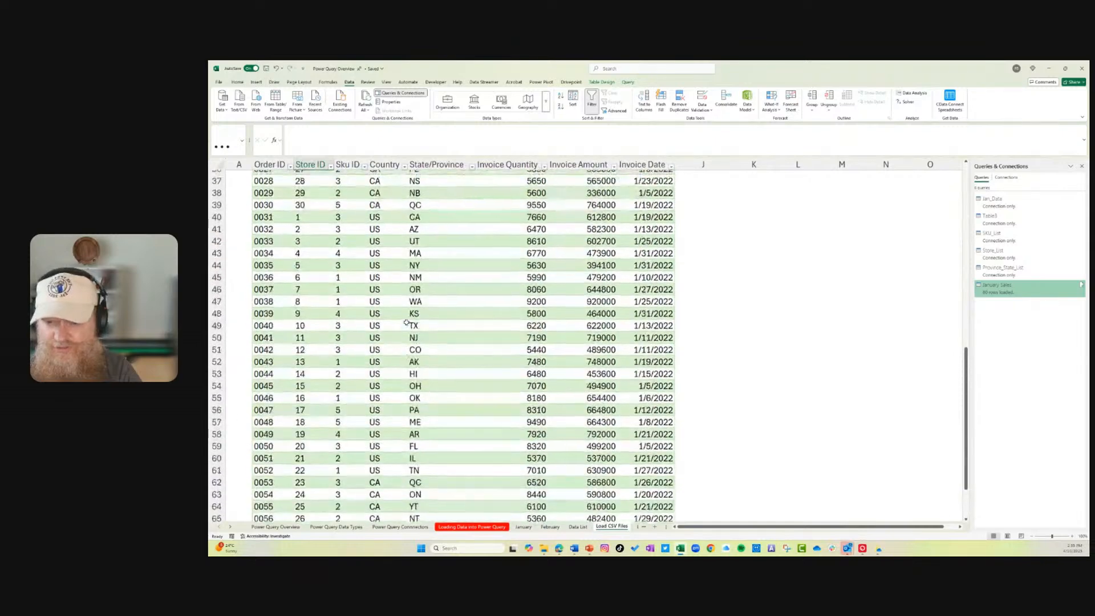
{"action": "scroll", "coordinate": [407, 323], "scroll_direction": "down", "scroll_amount": 2}
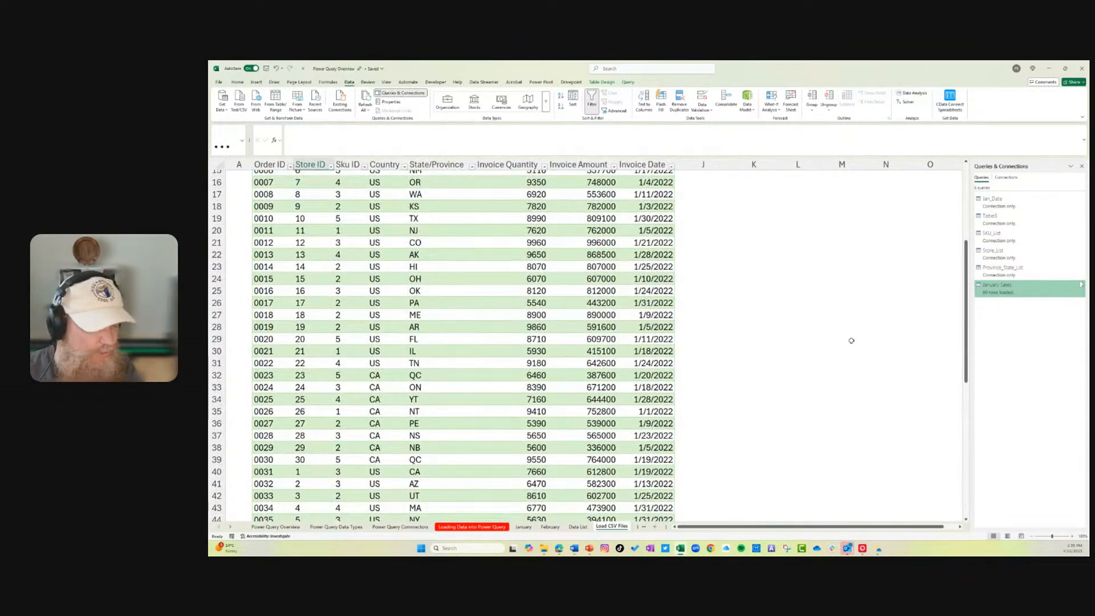
{"action": "left_click", "coordinate": [545, 549]}
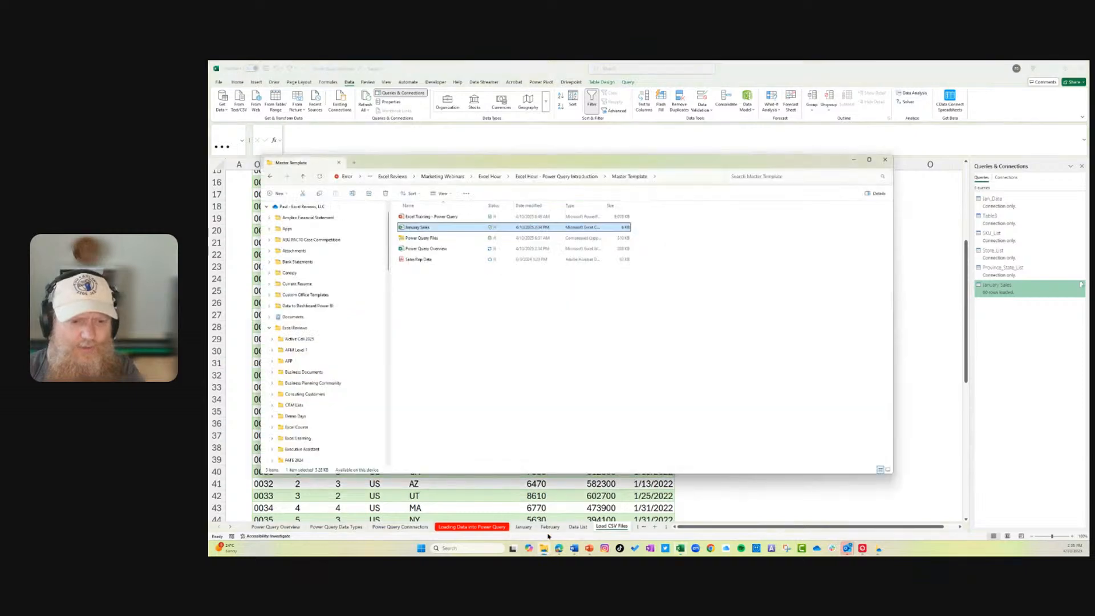
{"action": "left_click", "coordinate": [271, 177]}
{"action": "double_click", "coordinate": [418, 239]}
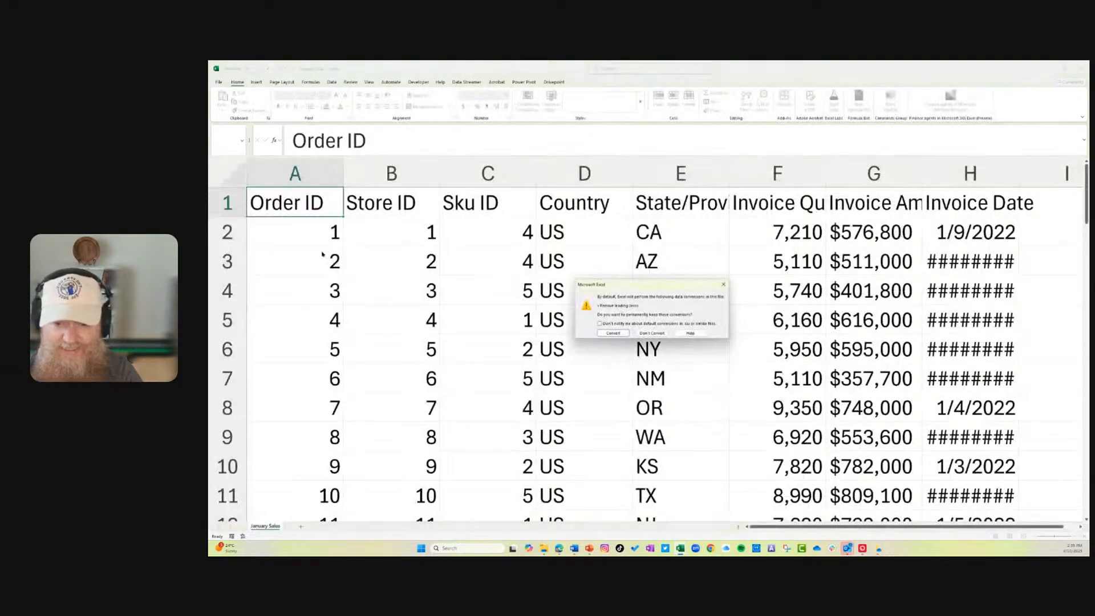
{"action": "left_click", "coordinate": [723, 284]}
- Duplicate all January Sales data rows from row 2 down, directly below the existing data at row 62, and save and close the file
{"action": "left_click", "coordinate": [339, 231]}
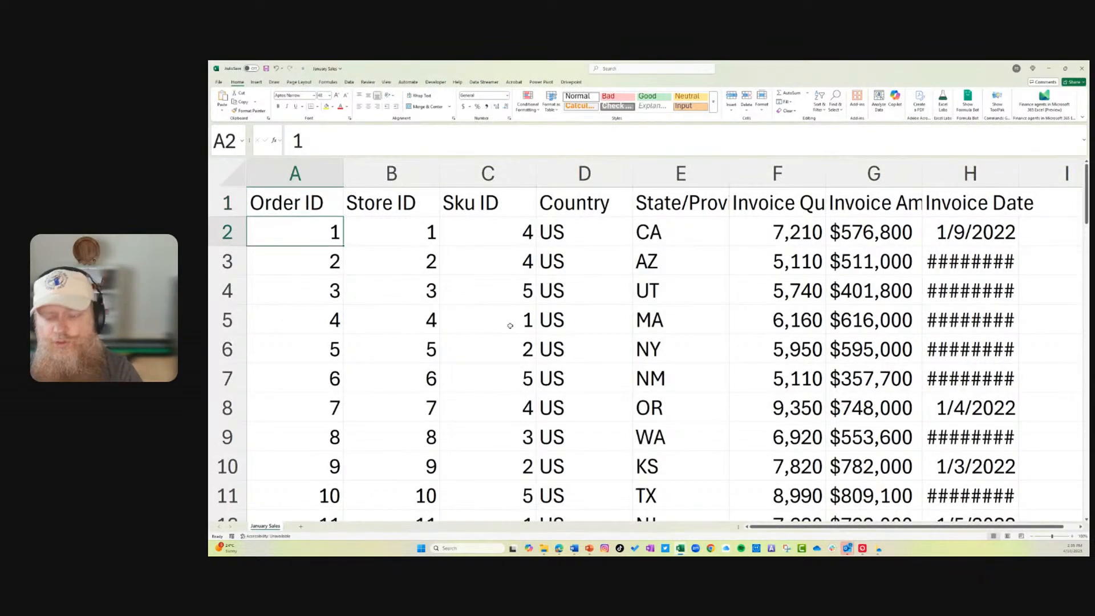
{"action": "key", "text": "ctrl+shift+End"}
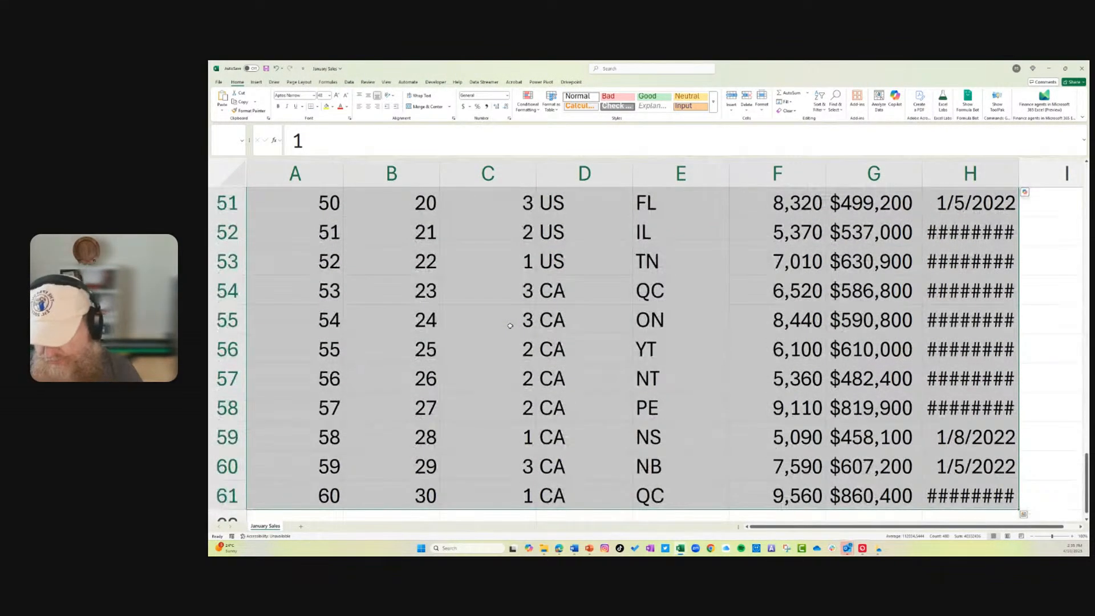
{"action": "key", "text": "ctrl+c"}
{"action": "key", "text": "ctrl+Down"}
{"action": "key", "text": "Down"}
{"action": "key", "text": "ctrl+v"}
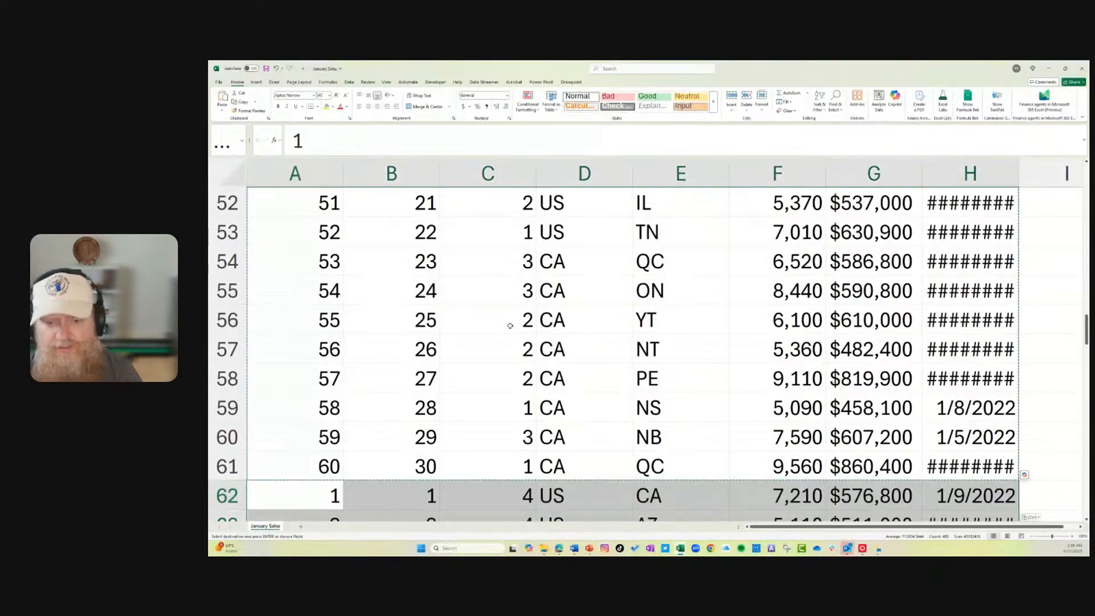
{"action": "left_click", "coordinate": [1082, 68]}
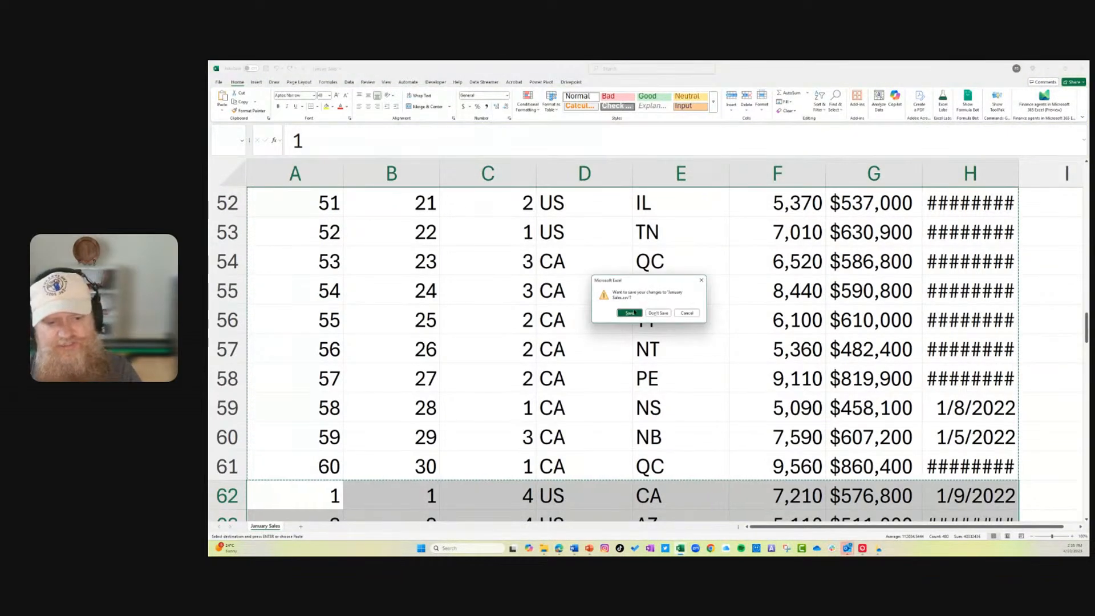
{"action": "left_click", "coordinate": [630, 313]}
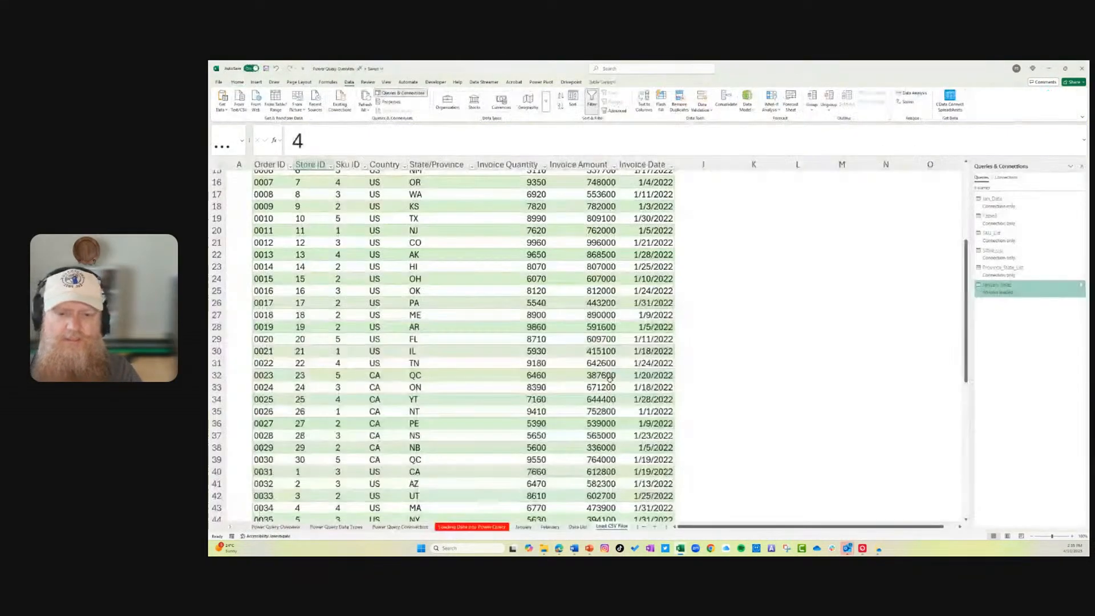
- Refresh the Sales Data table on the Load CSV Files sheet and check its rows down to the last record
{"action": "right_click", "coordinate": [341, 253]}
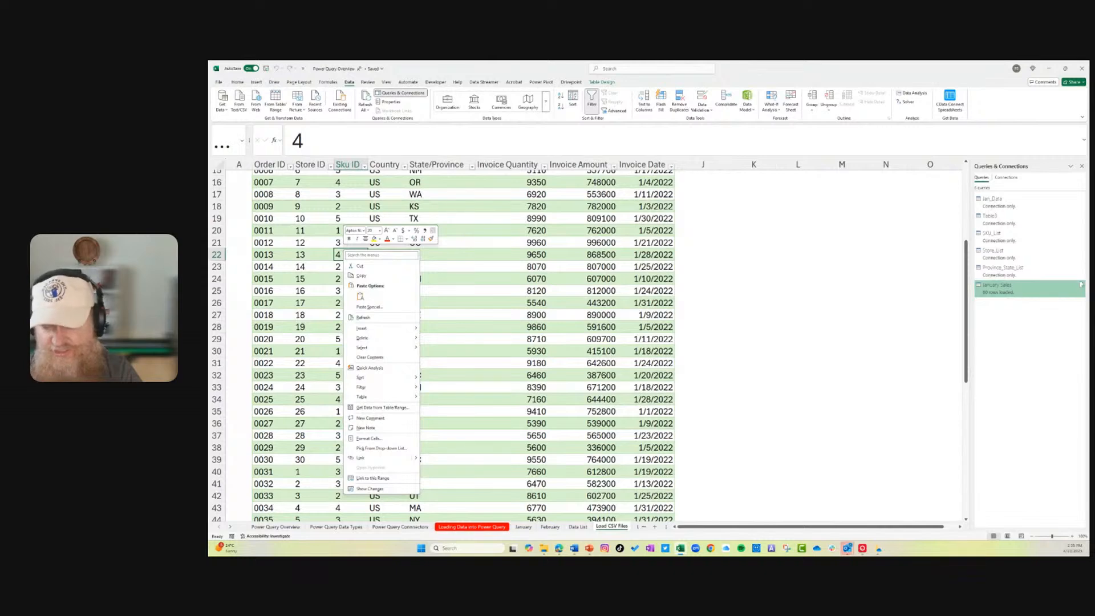
{"action": "left_click", "coordinate": [363, 317]}
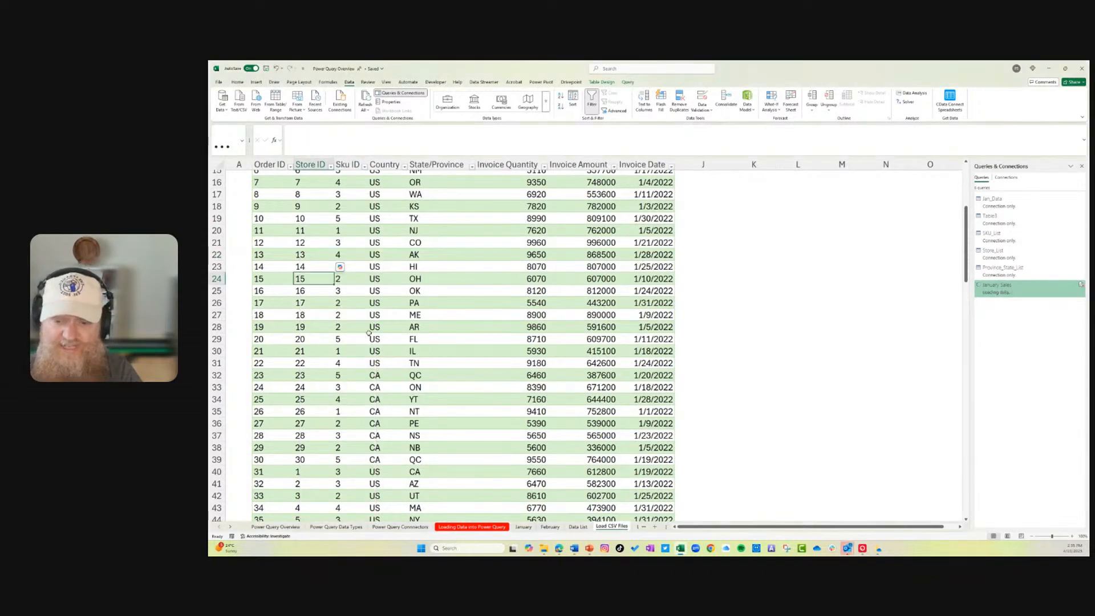
{"action": "scroll", "coordinate": [403, 320], "scroll_direction": "down", "scroll_amount": 18}
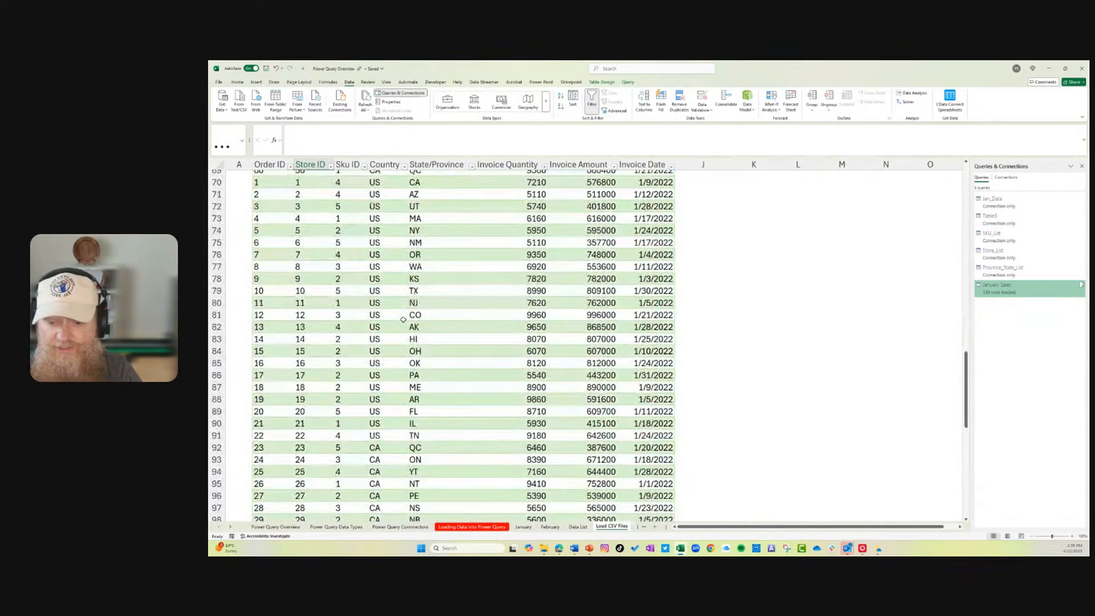
{"action": "scroll", "coordinate": [403, 319], "scroll_direction": "down", "scroll_amount": 14}
{"action": "left_click", "coordinate": [270, 391]}
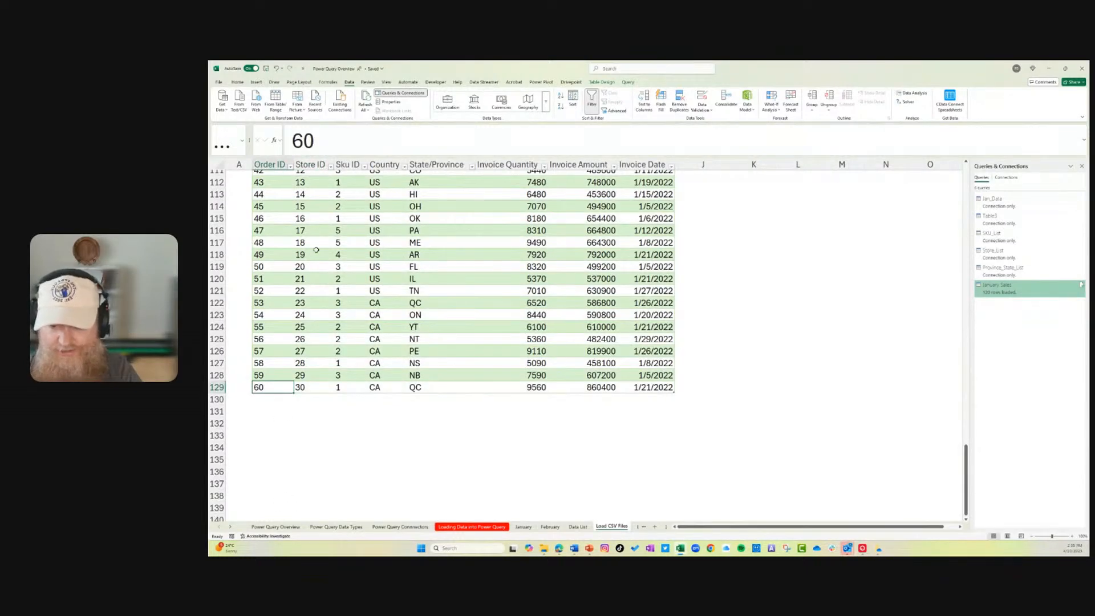
{"action": "scroll", "coordinate": [320, 268], "scroll_direction": "up", "scroll_amount": 10}
{"action": "scroll", "coordinate": [320, 268], "scroll_direction": "up", "scroll_amount": 20}
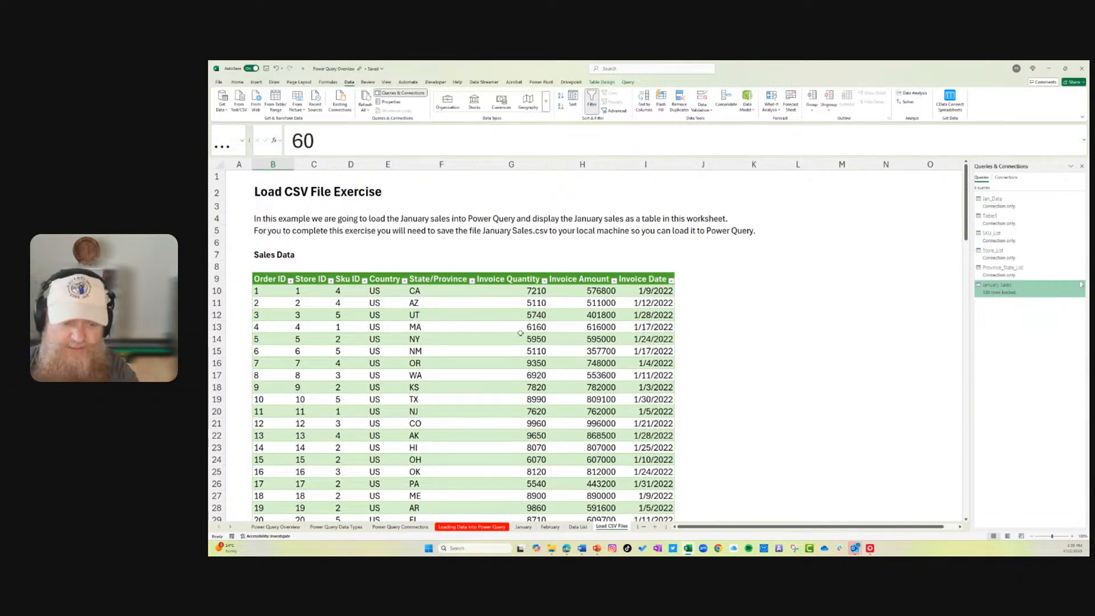
- View the Load Data from PDF sheet and return to the Load CSV Files sheet
{"action": "left_click", "coordinate": [232, 527]}
{"action": "left_click", "coordinate": [232, 527]}
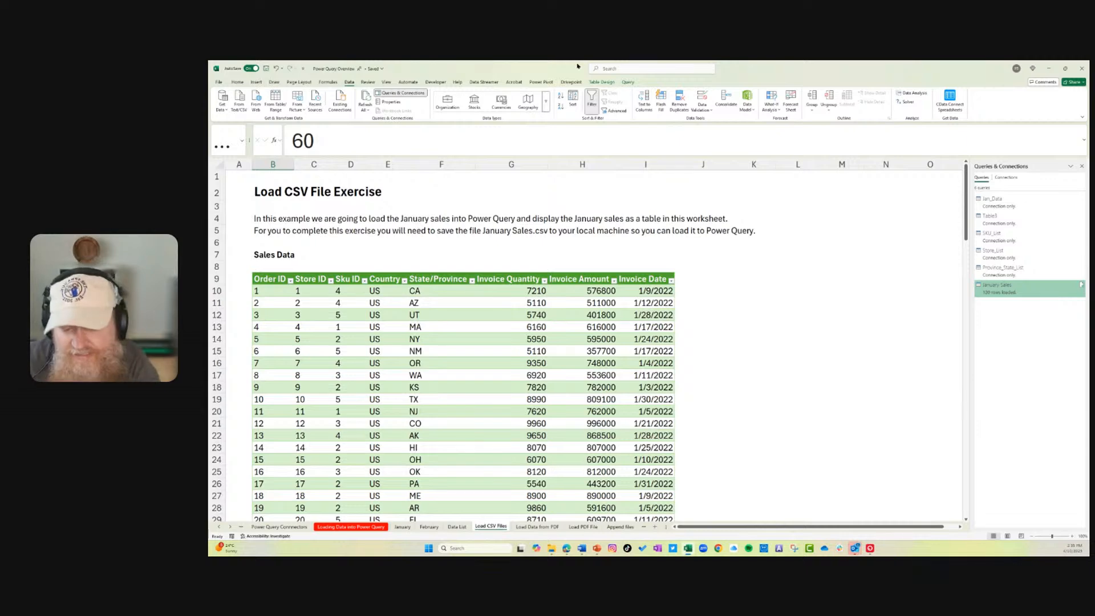
{"action": "left_click", "coordinate": [560, 527]}
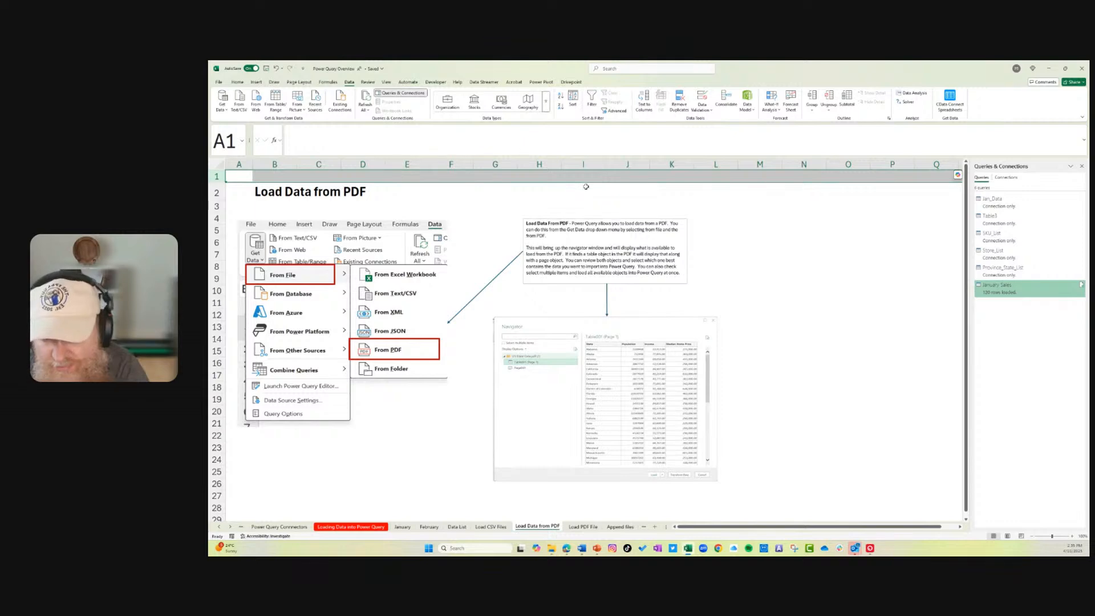
{"action": "left_click", "coordinate": [490, 527]}
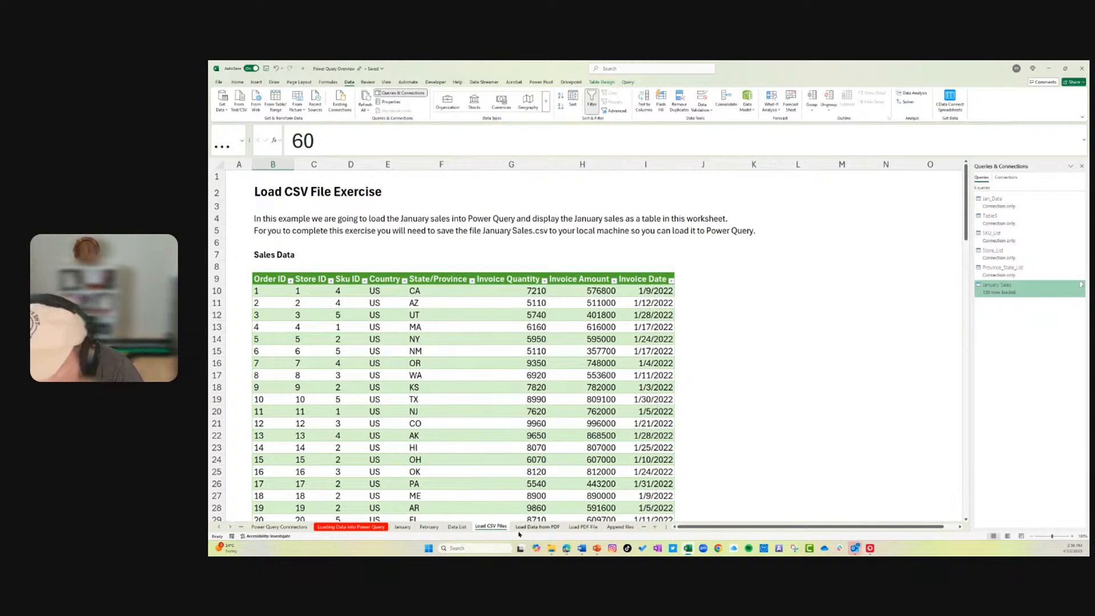
- Look through the Power Query Files archive in the Master Template folder and return to the workbook
{"action": "left_click", "coordinate": [551, 548]}
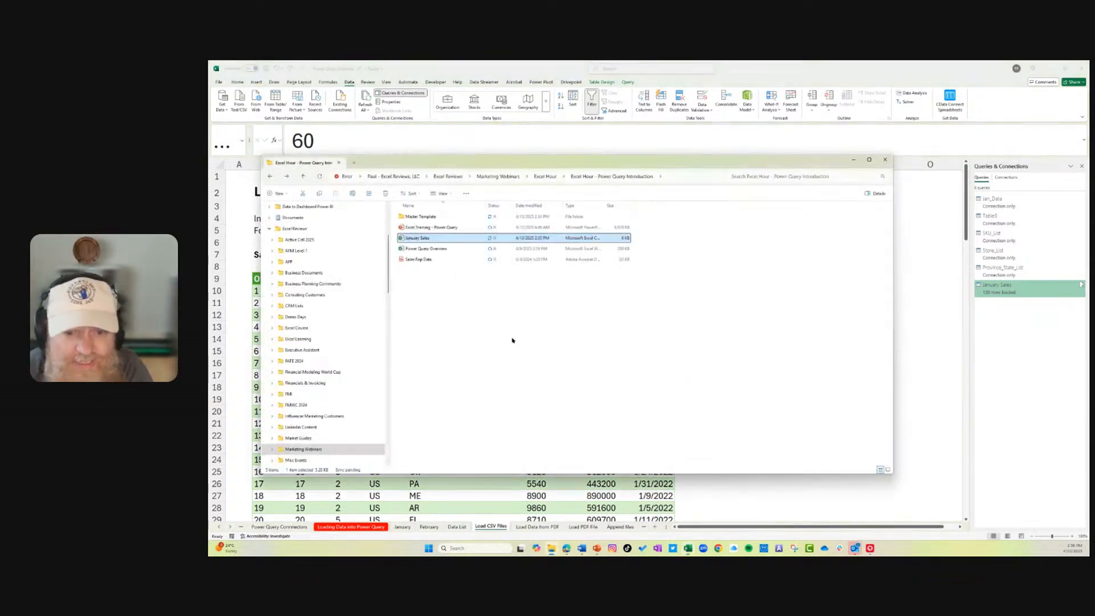
{"action": "left_click", "coordinate": [421, 218]}
{"action": "double_click", "coordinate": [421, 218]}
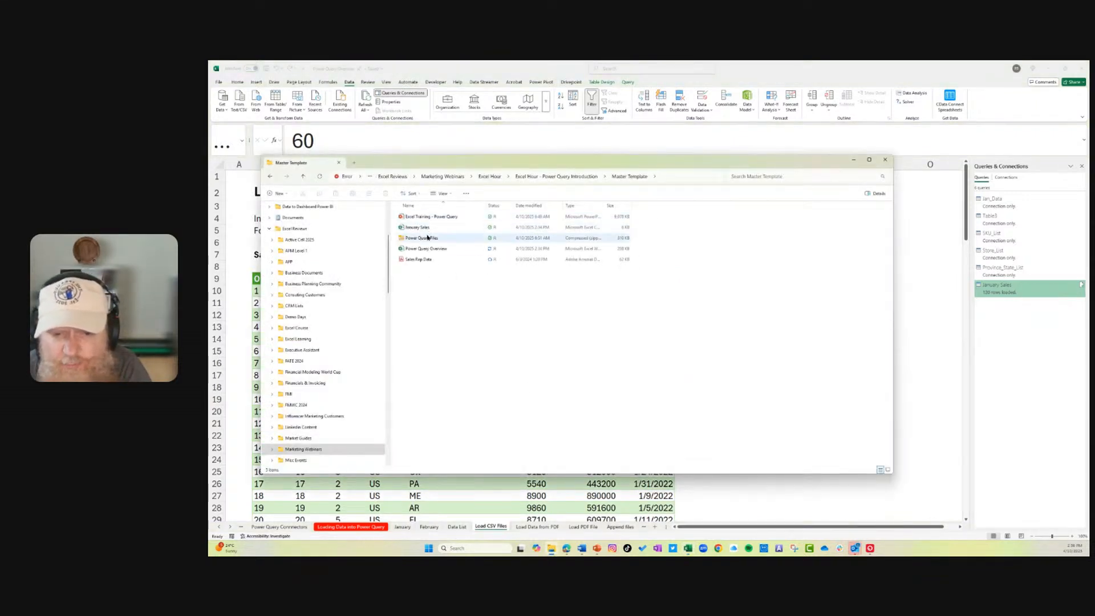
{"action": "double_click", "coordinate": [427, 237]}
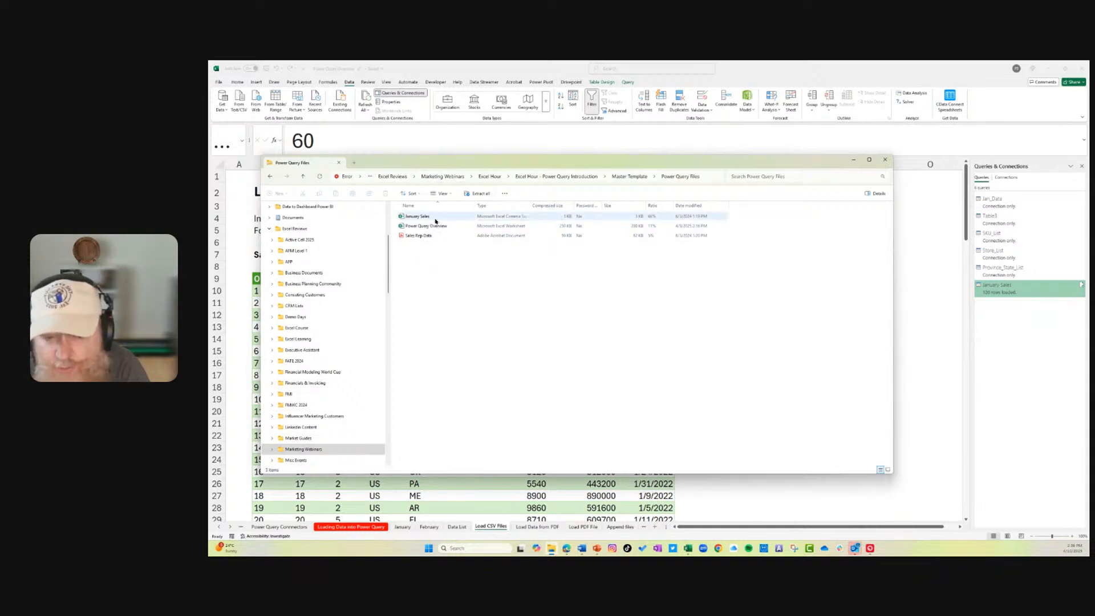
{"action": "left_click", "coordinate": [412, 217]}
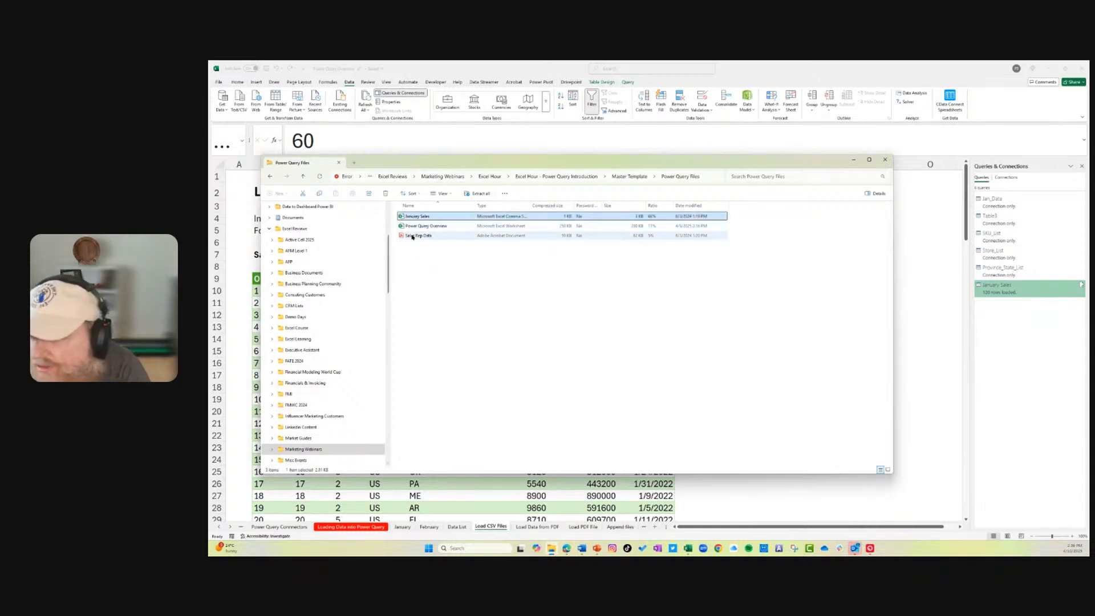
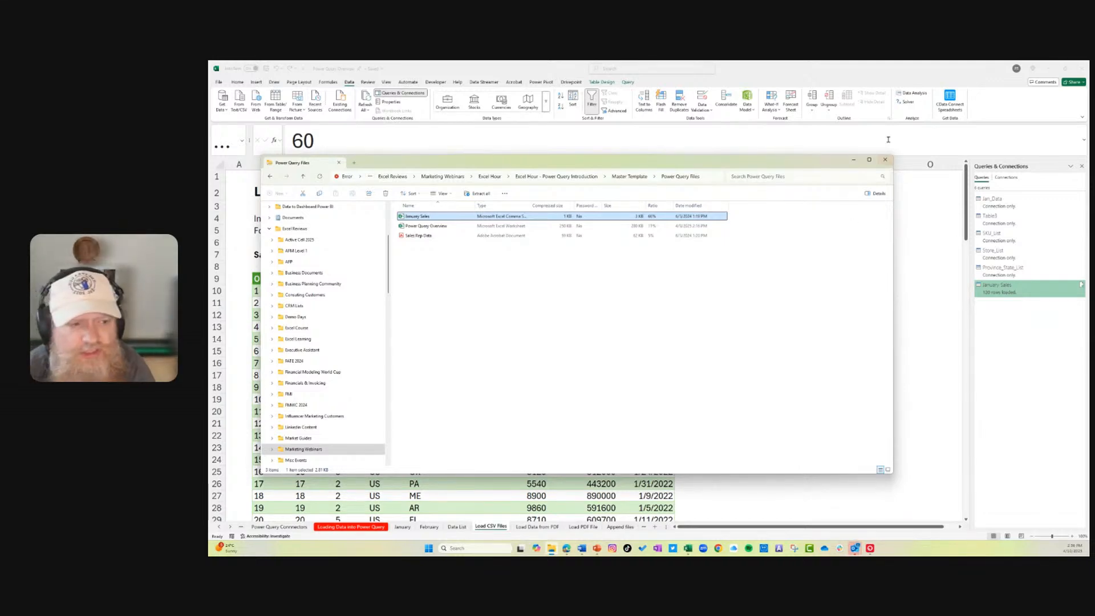
{"action": "left_click", "coordinate": [851, 161]}
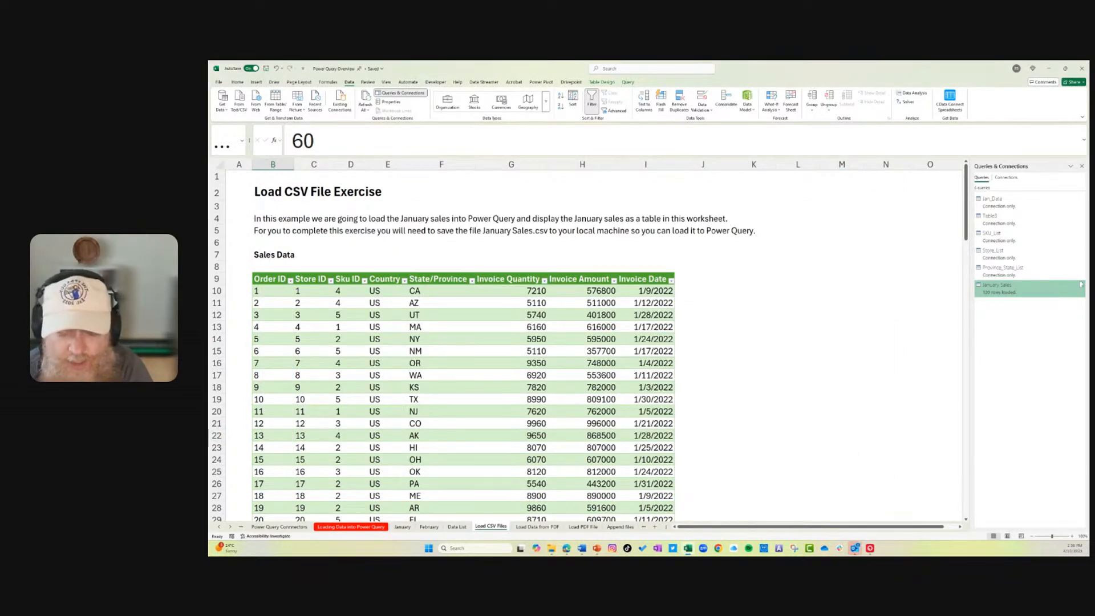
- Import the Sales Rep Data PDF through Power Query with the Load PDF File sheet active
{"action": "left_click", "coordinate": [537, 526]}
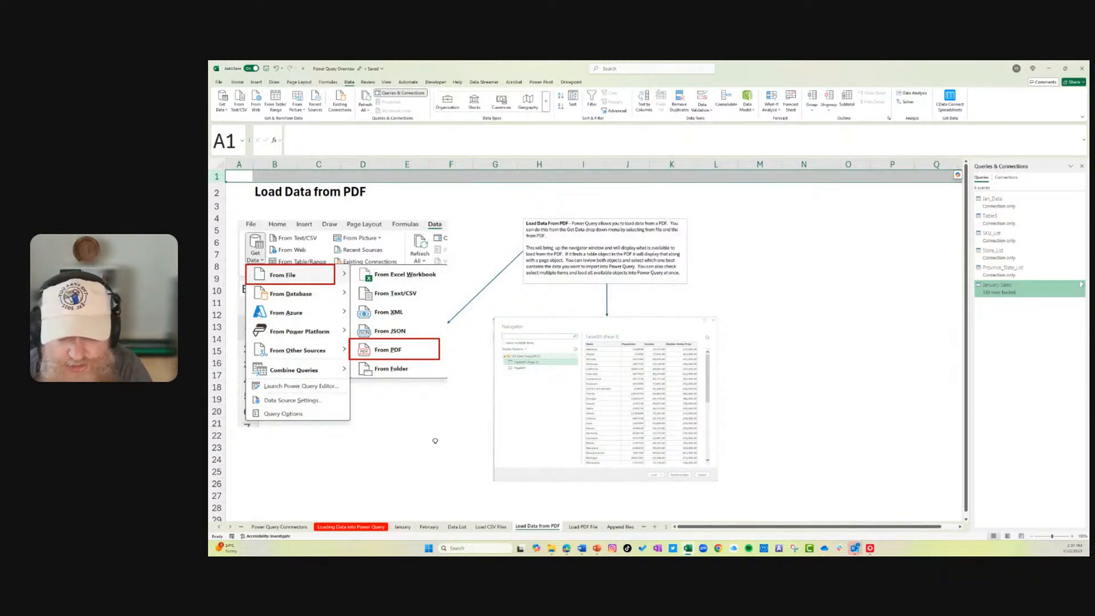
{"action": "left_click", "coordinate": [583, 526]}
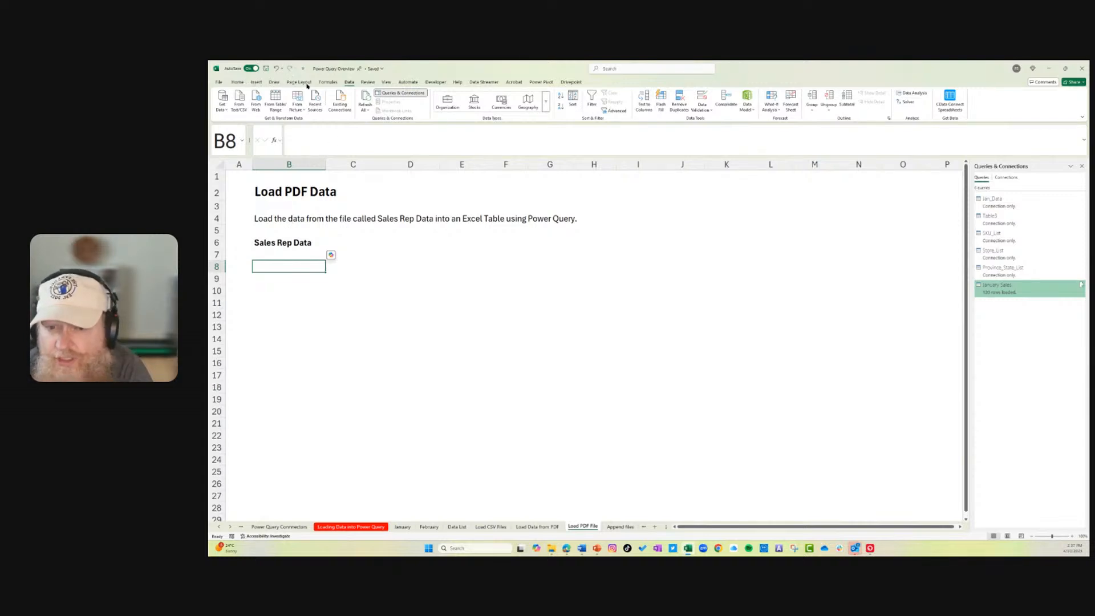
{"action": "left_click", "coordinate": [226, 107]}
{"action": "mouse_move", "coordinate": [234, 121]}
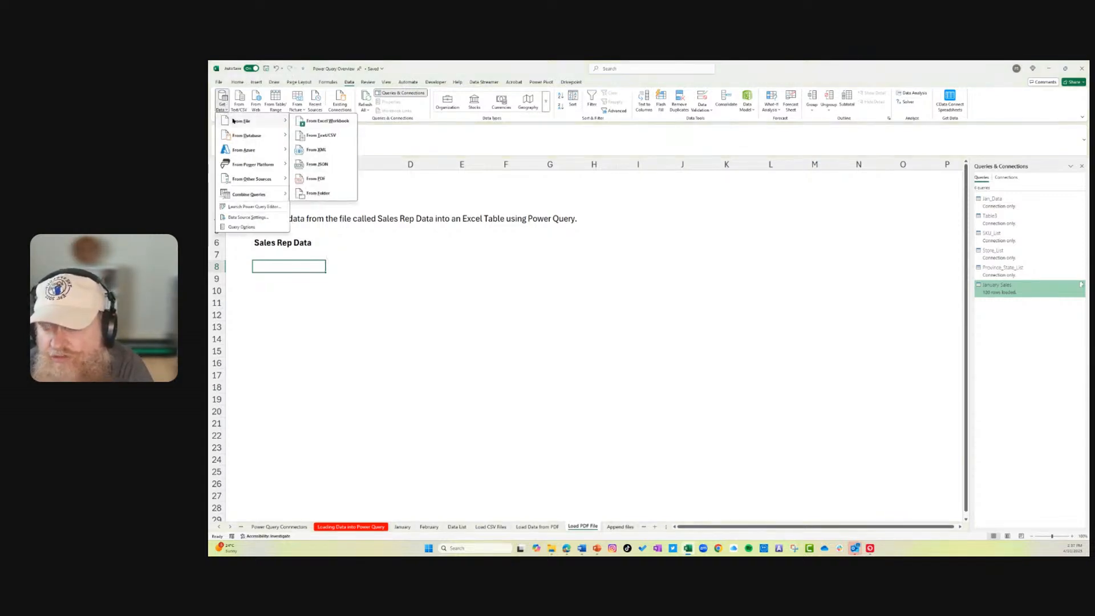
{"action": "left_click", "coordinate": [318, 181]}
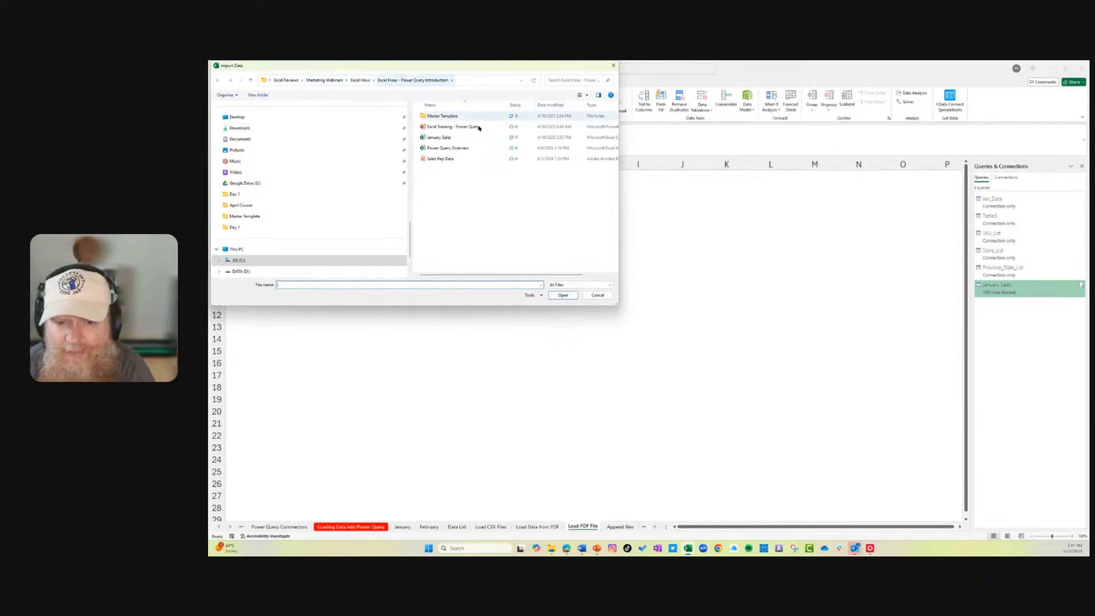
{"action": "left_click", "coordinate": [440, 159]}
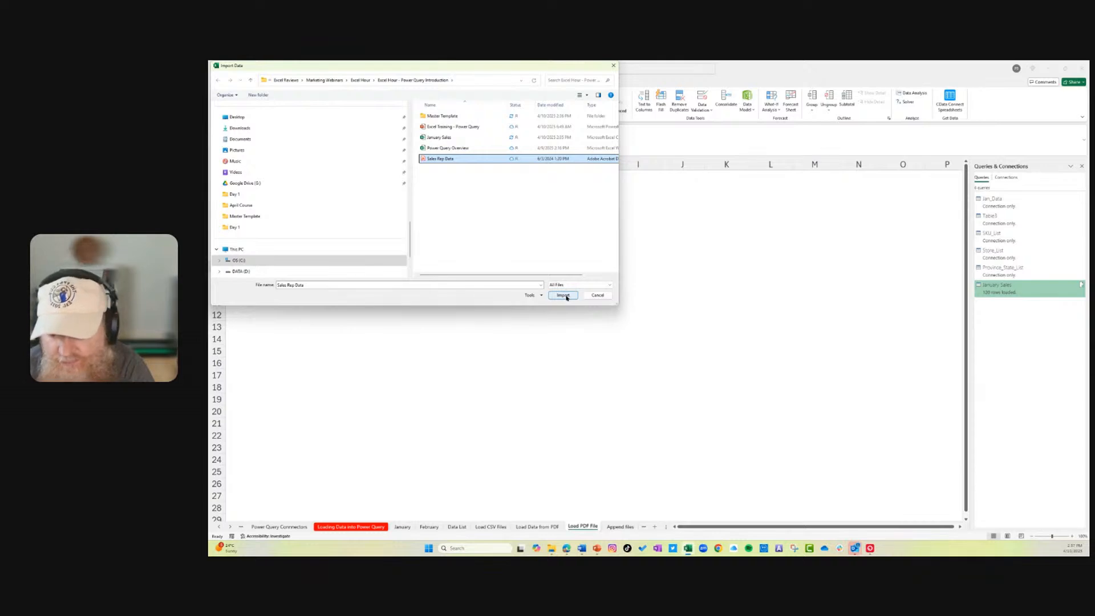
{"action": "left_click", "coordinate": [565, 297]}
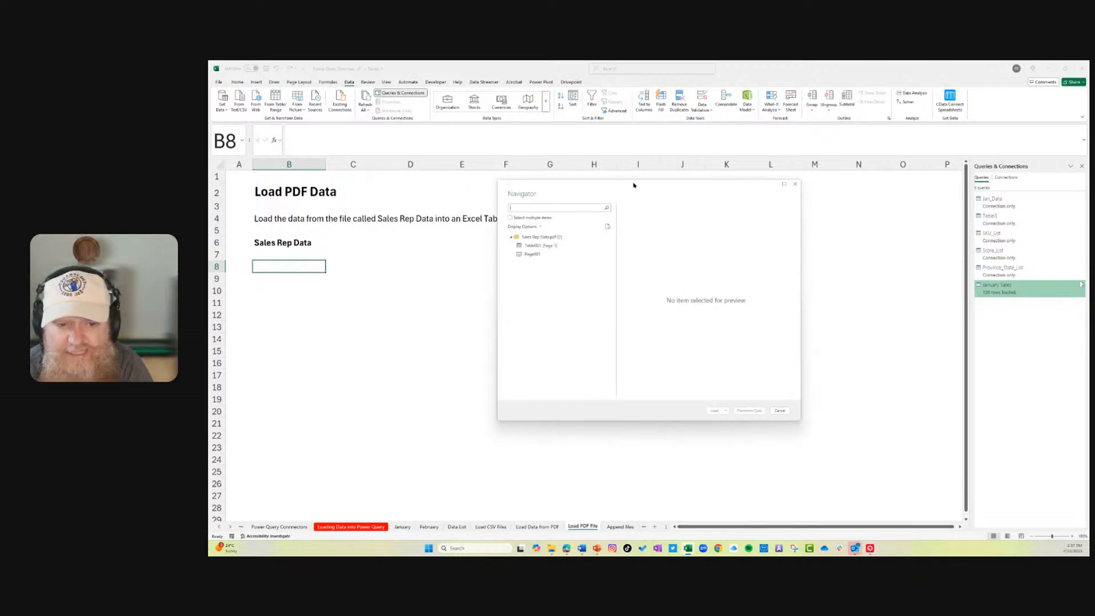
- Compare the previews of Table001 (Page 1) and Page001, and open Table001 (Page 1) in Power Query Editor for transformation
{"action": "left_click_drag", "start_coordinate": [634, 186], "coordinate": [515, 192]}
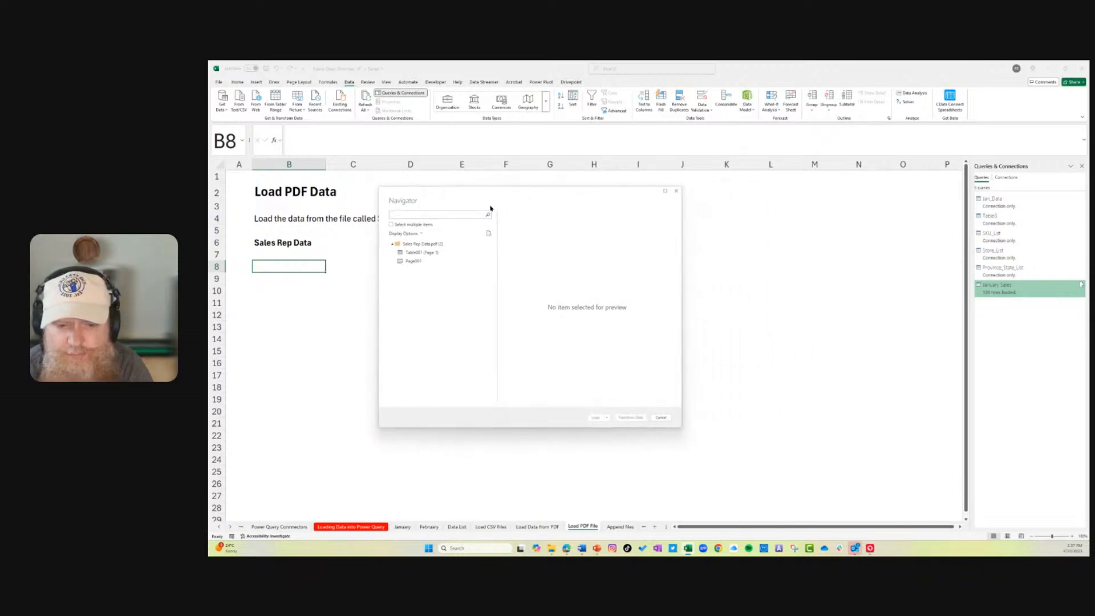
{"action": "left_click", "coordinate": [421, 255]}
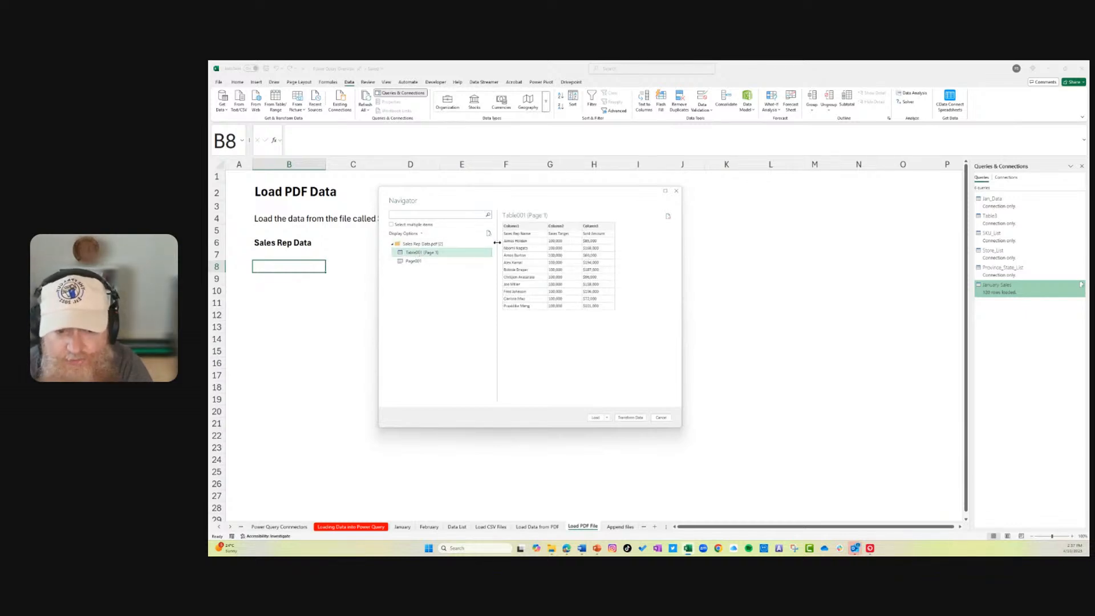
{"action": "left_click", "coordinate": [415, 262]}
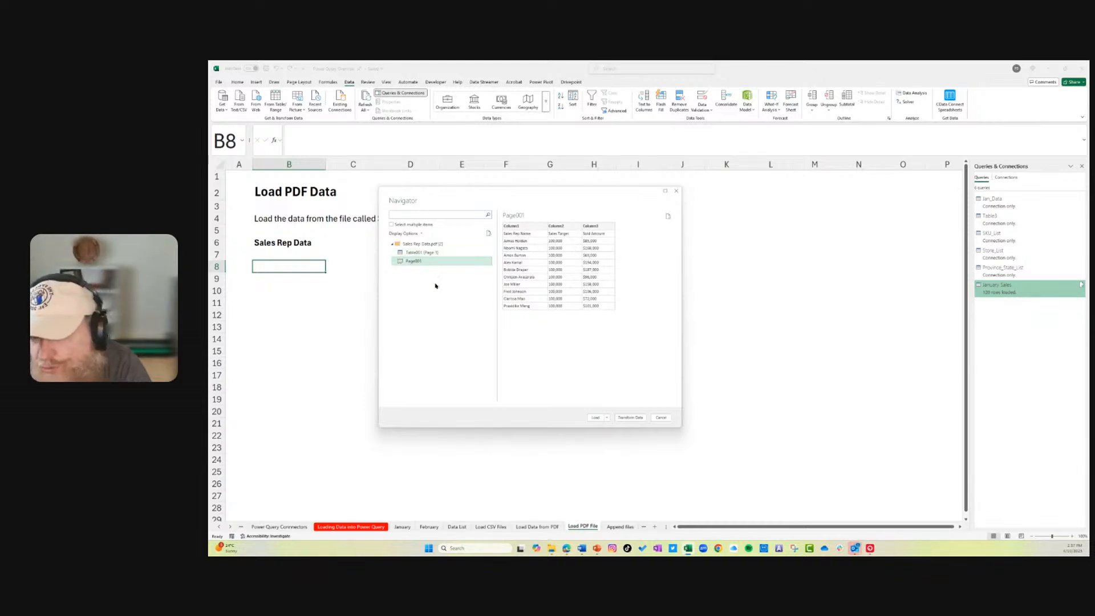
{"action": "left_click", "coordinate": [426, 255]}
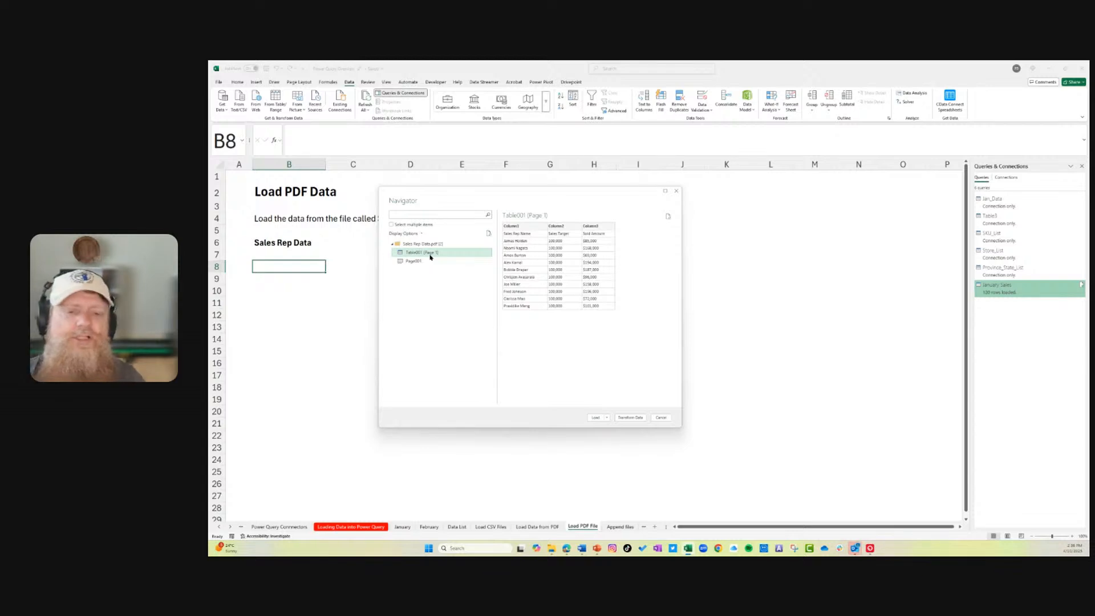
{"action": "left_click", "coordinate": [634, 420]}
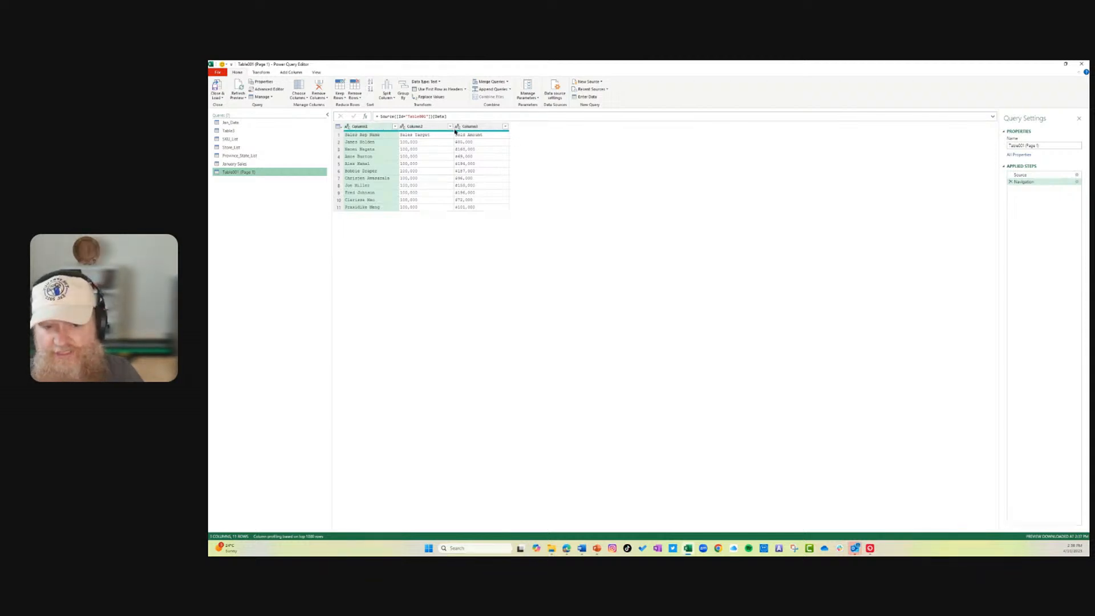
- Promote the first row to headers and set the Sales Target and Sold Amount columns to the Currency data type
{"action": "left_click", "coordinate": [337, 126]}
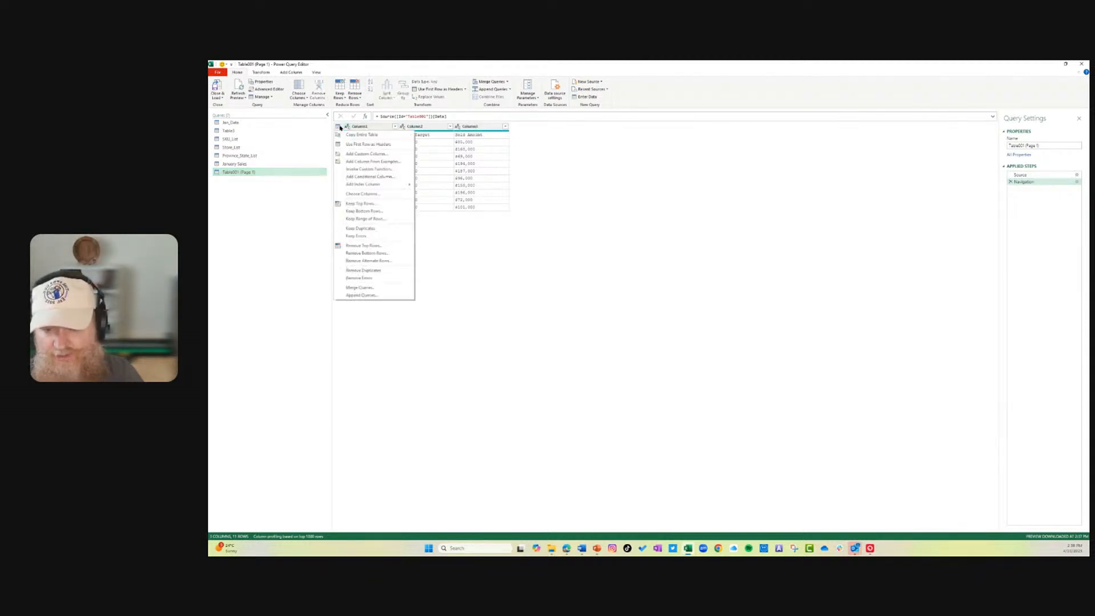
{"action": "left_click", "coordinate": [356, 144]}
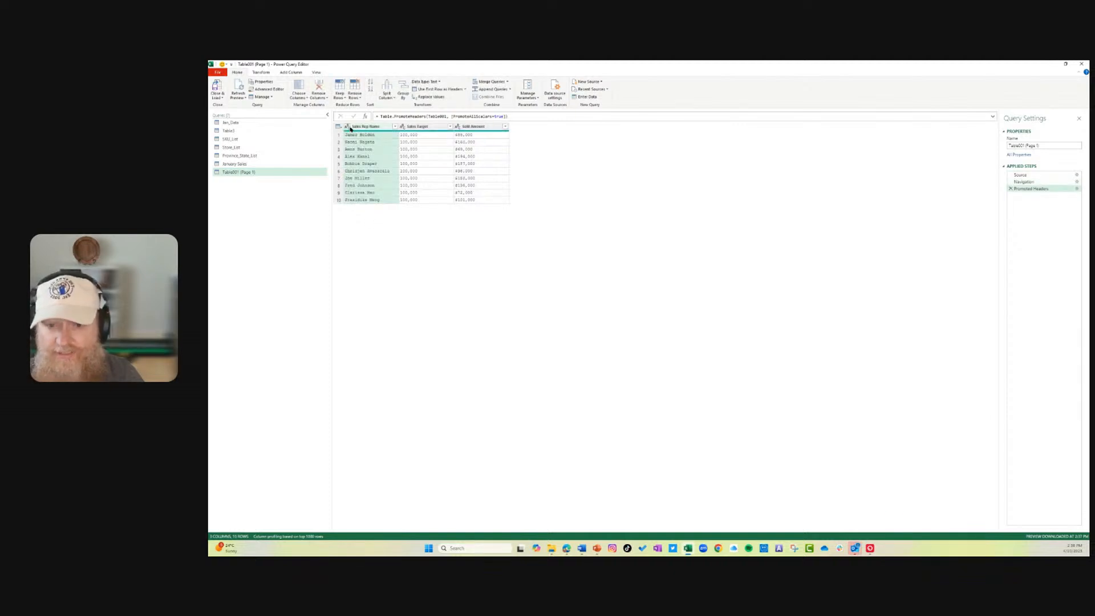
{"action": "left_click", "coordinate": [403, 127]}
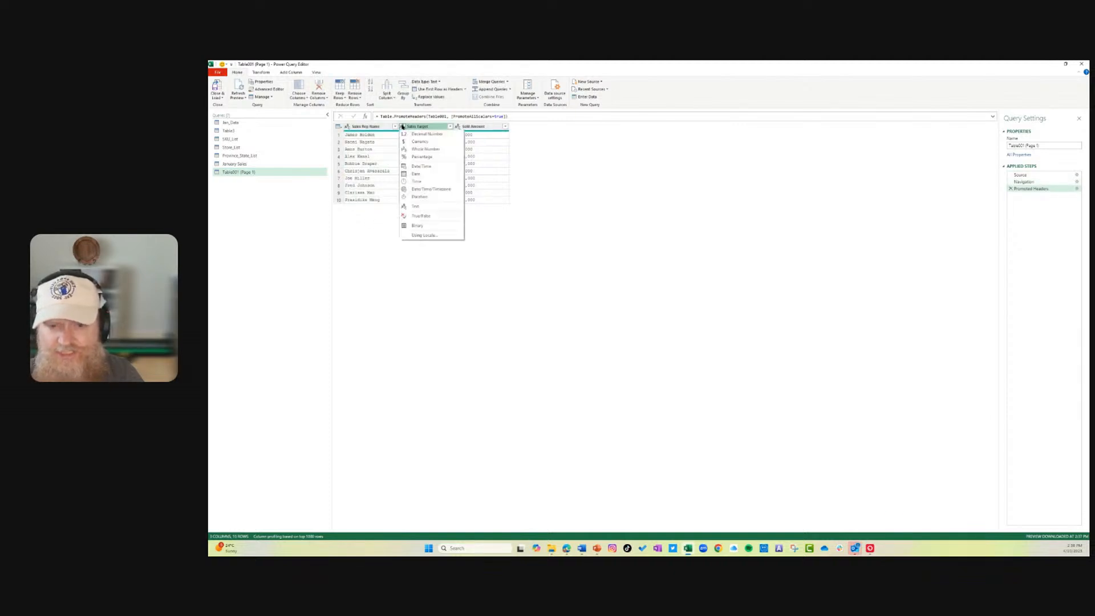
{"action": "left_click", "coordinate": [423, 142]}
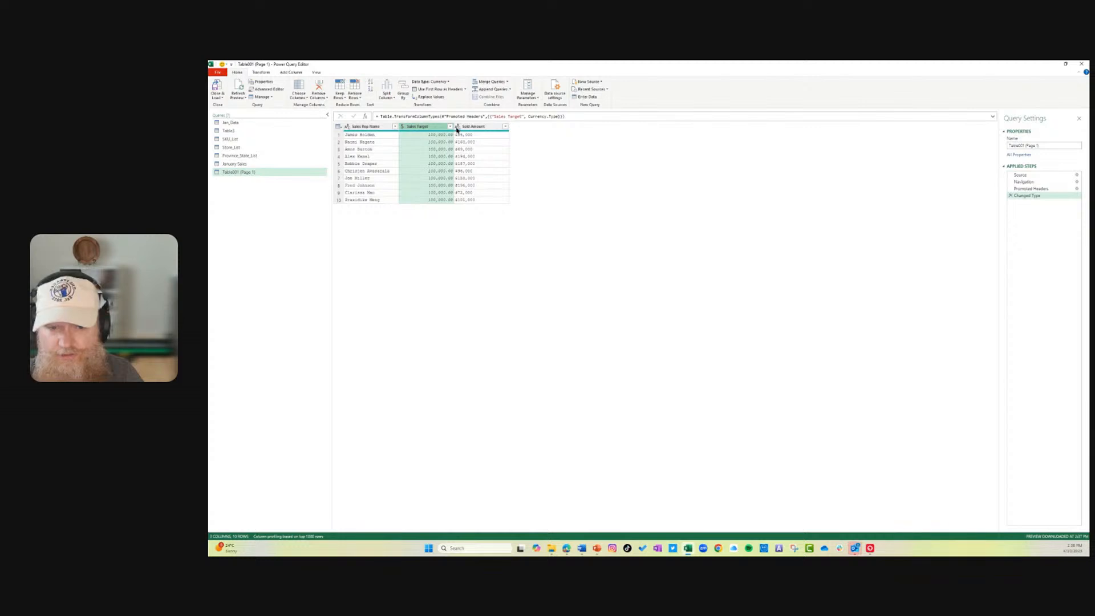
{"action": "left_click", "coordinate": [457, 126]}
{"action": "left_click", "coordinate": [469, 144]}
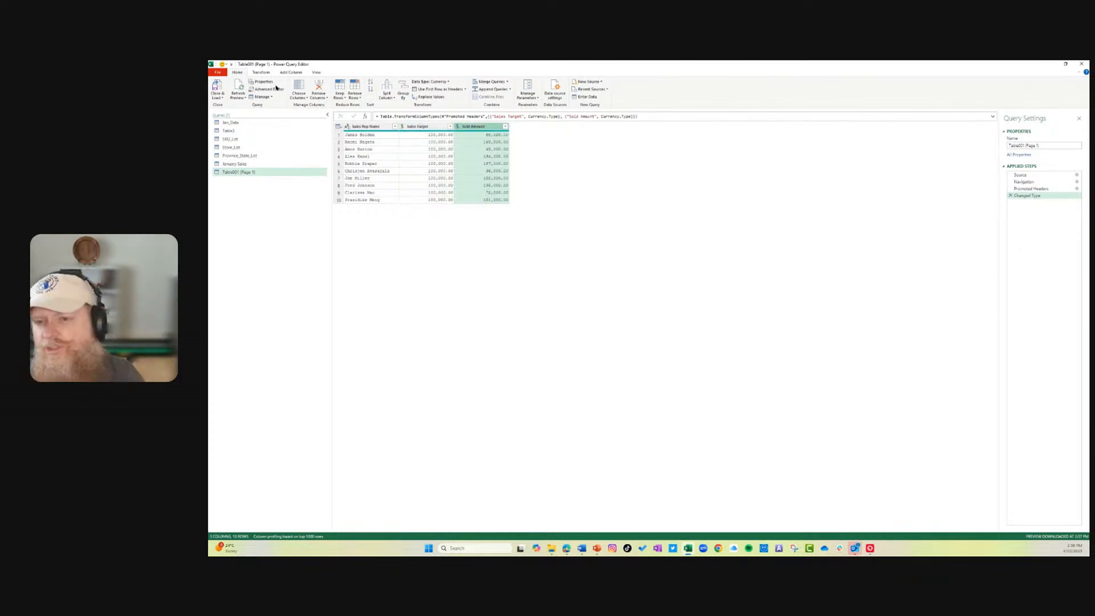
- Close the editor and load the query as a table at cell B8 of the existing Load PDF File worksheet
{"action": "left_click", "coordinate": [218, 97]}
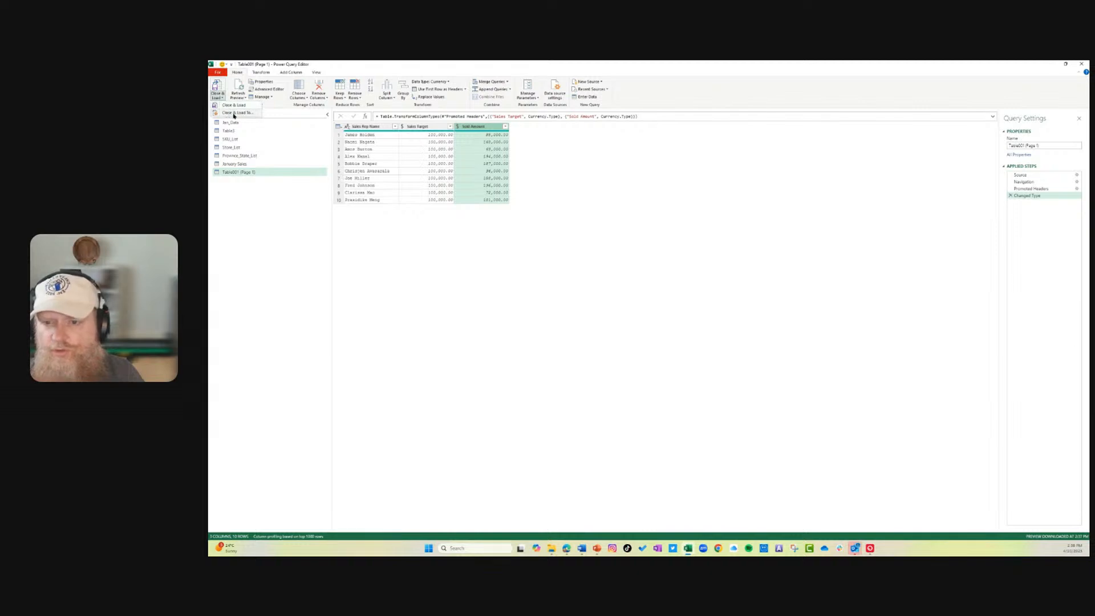
{"action": "left_click", "coordinate": [235, 113]}
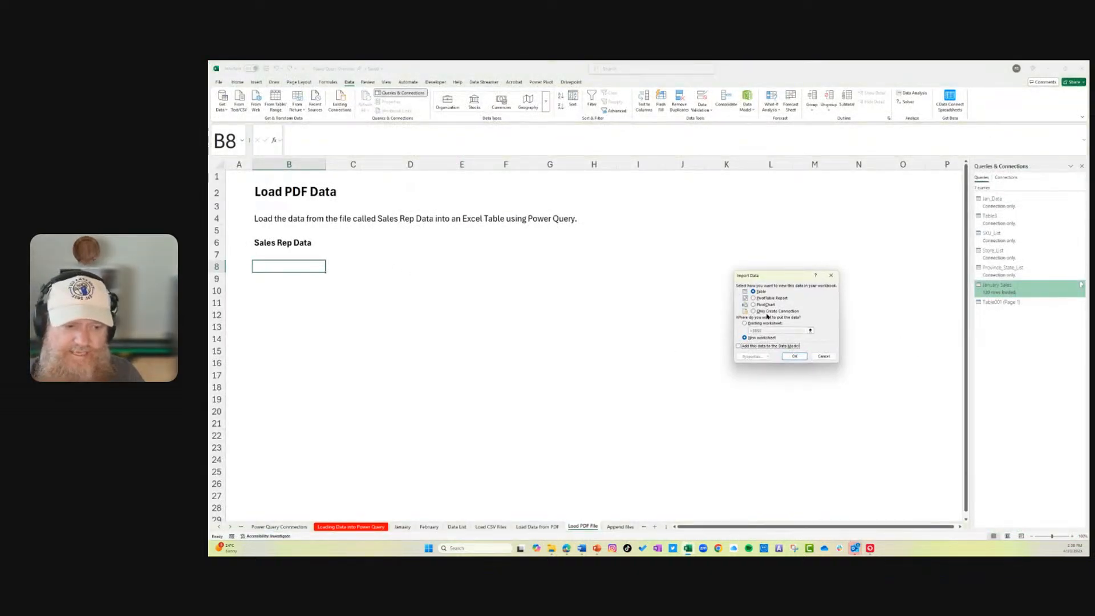
{"action": "left_click", "coordinate": [745, 323]}
{"action": "left_click", "coordinate": [274, 266]}
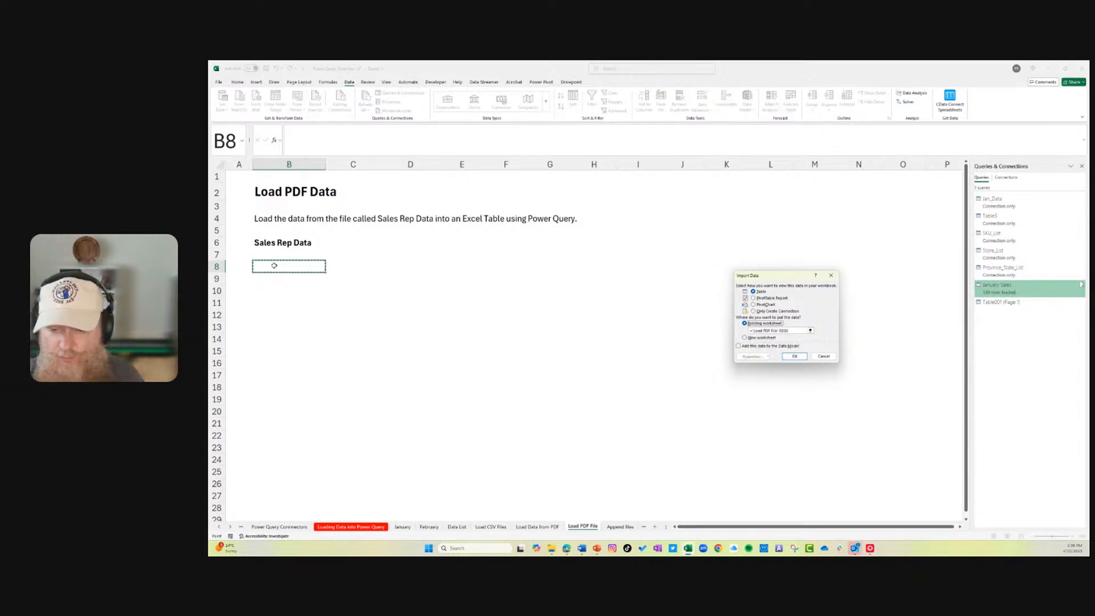
{"action": "left_click", "coordinate": [794, 356]}
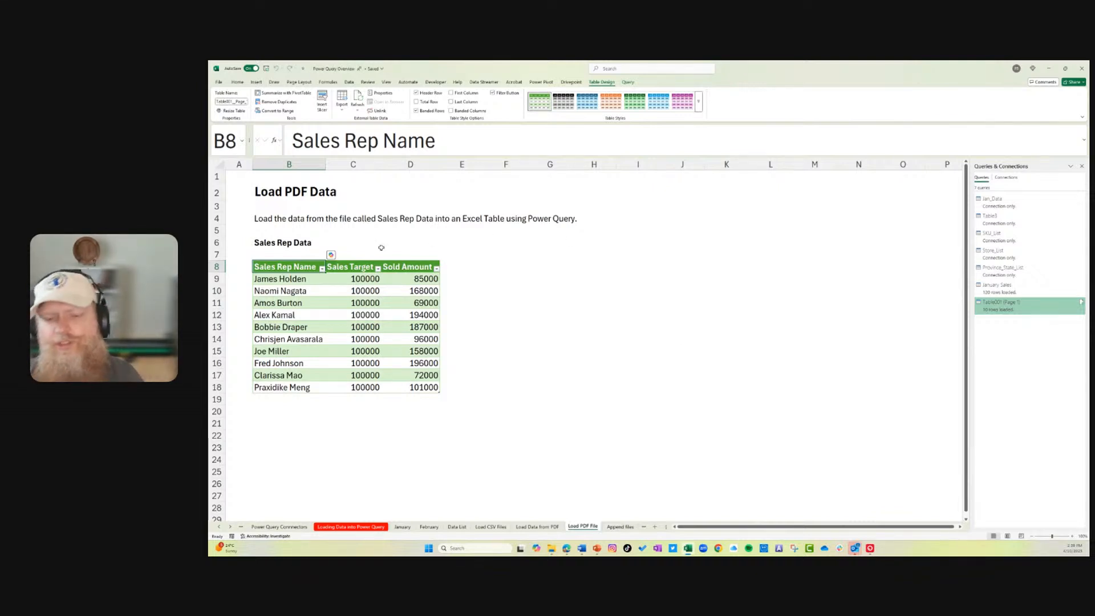
- Format the Sales Target and Sold Amount values (C9:D18) as Number with 0 decimals, a thousands separator and red parenthesised negatives
{"action": "left_click_drag", "start_coordinate": [371, 280], "coordinate": [418, 380]}
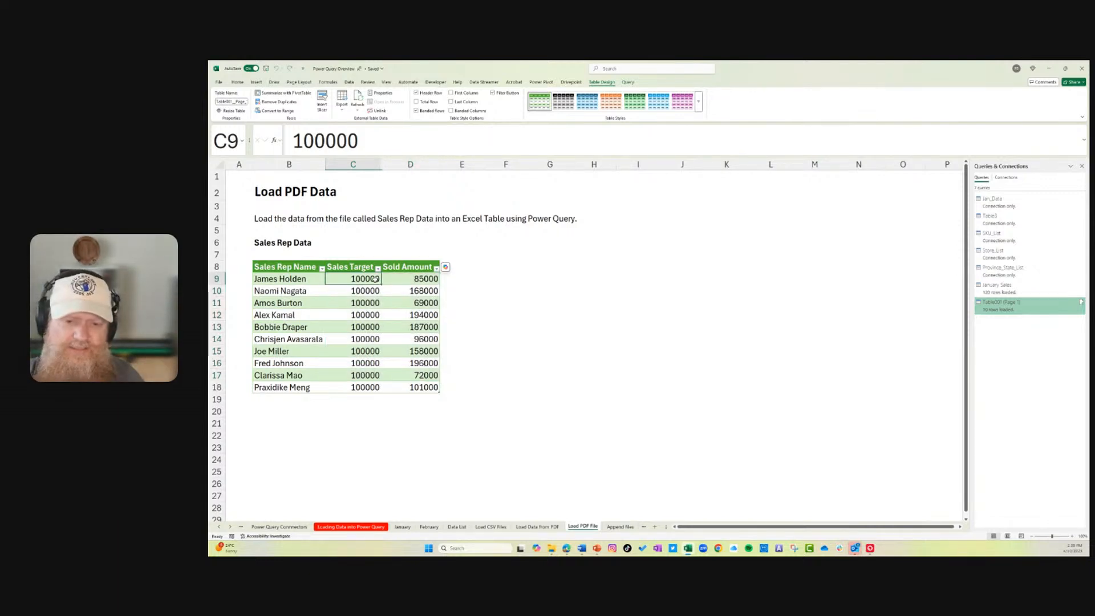
{"action": "left_click_drag", "start_coordinate": [383, 271], "coordinate": [410, 386]}
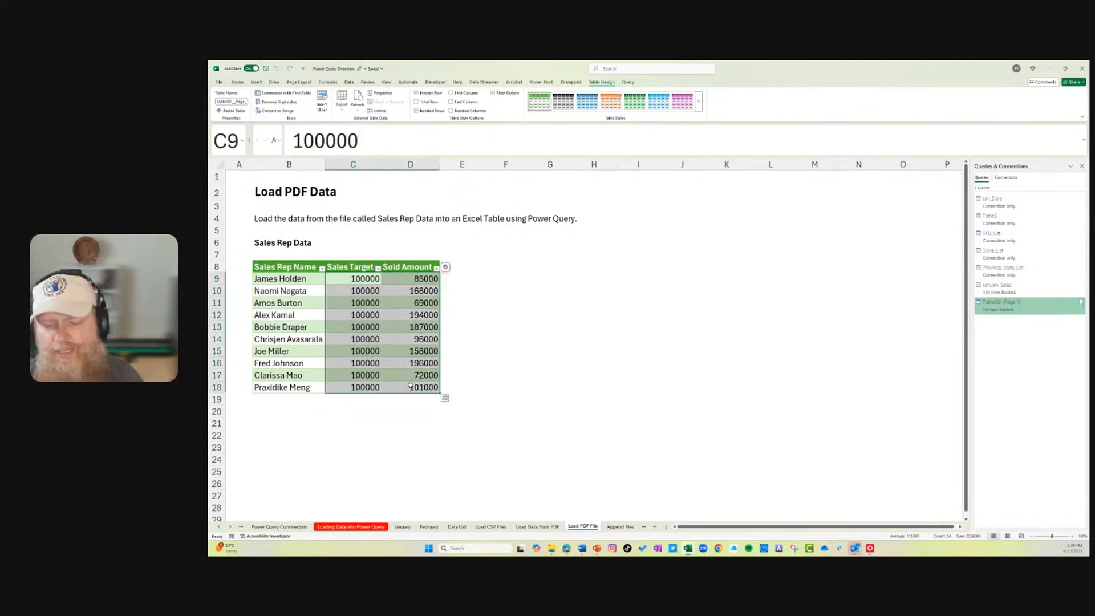
{"action": "right_click", "coordinate": [394, 318]}
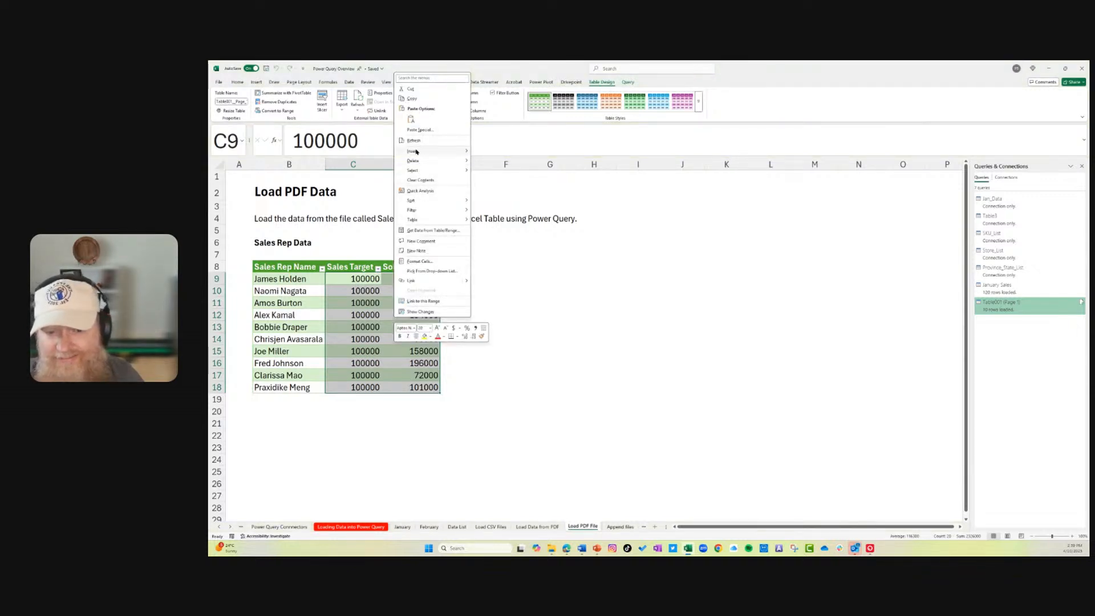
{"action": "left_click", "coordinate": [424, 262]}
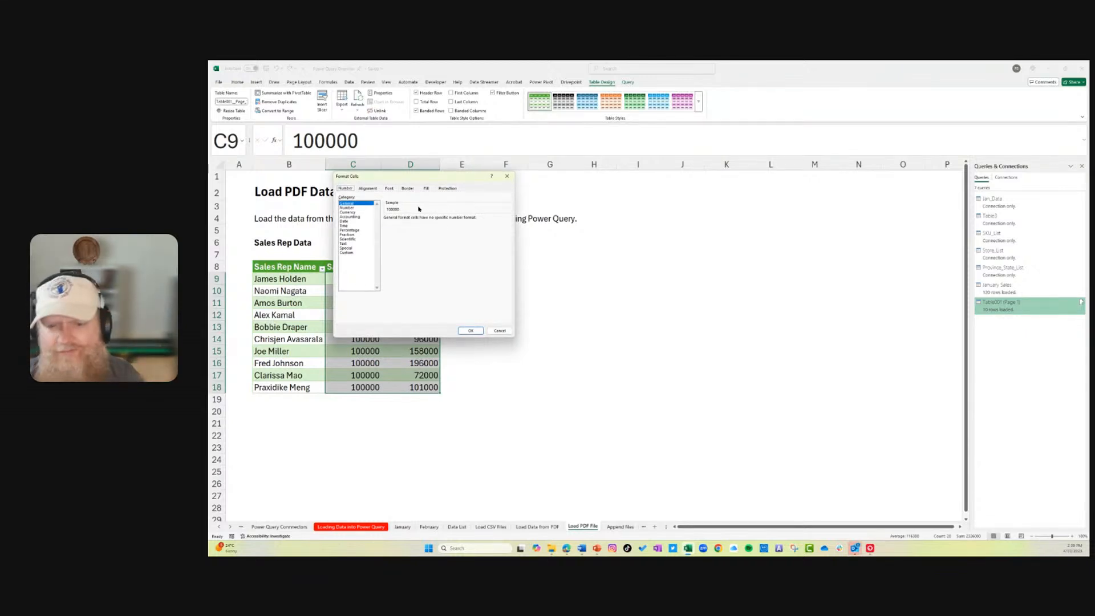
{"action": "left_click", "coordinate": [346, 208]}
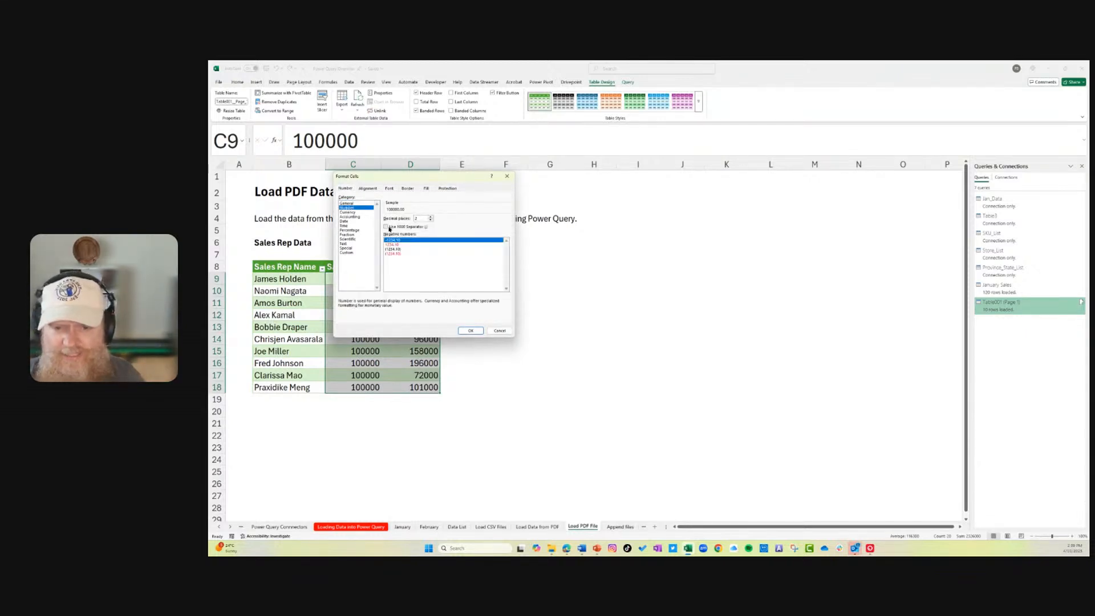
{"action": "left_click", "coordinate": [386, 227]}
{"action": "left_click", "coordinate": [431, 221]}
{"action": "left_click", "coordinate": [432, 220]}
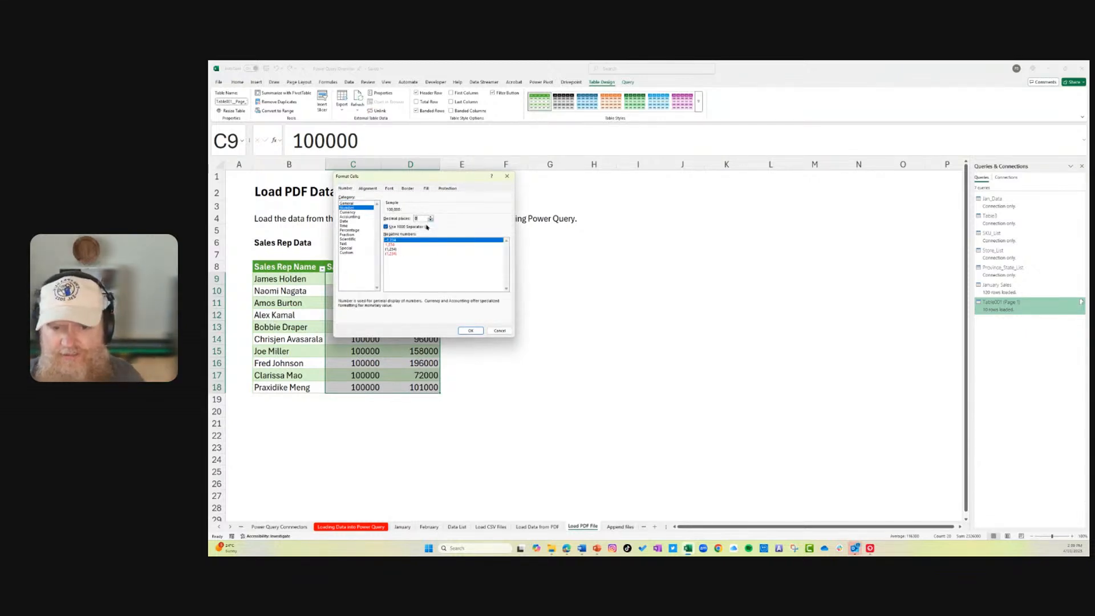
{"action": "left_click", "coordinate": [395, 254]}
{"action": "left_click", "coordinate": [471, 331]}
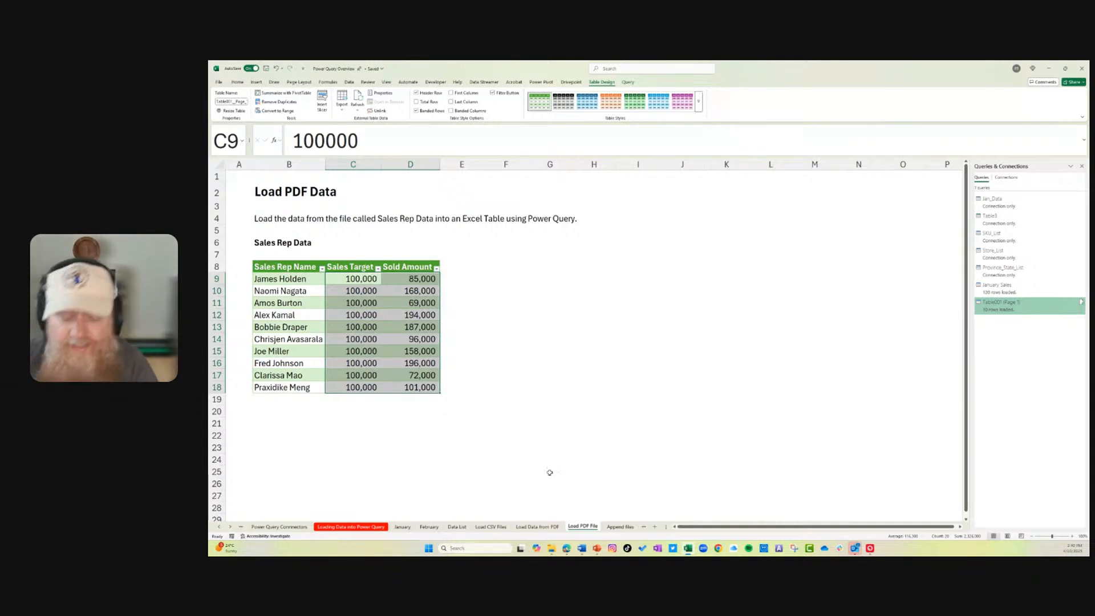
- Switch to the Append files sheet and open the Jan_Data query in Power Query Editor
{"action": "left_click", "coordinate": [617, 528]}
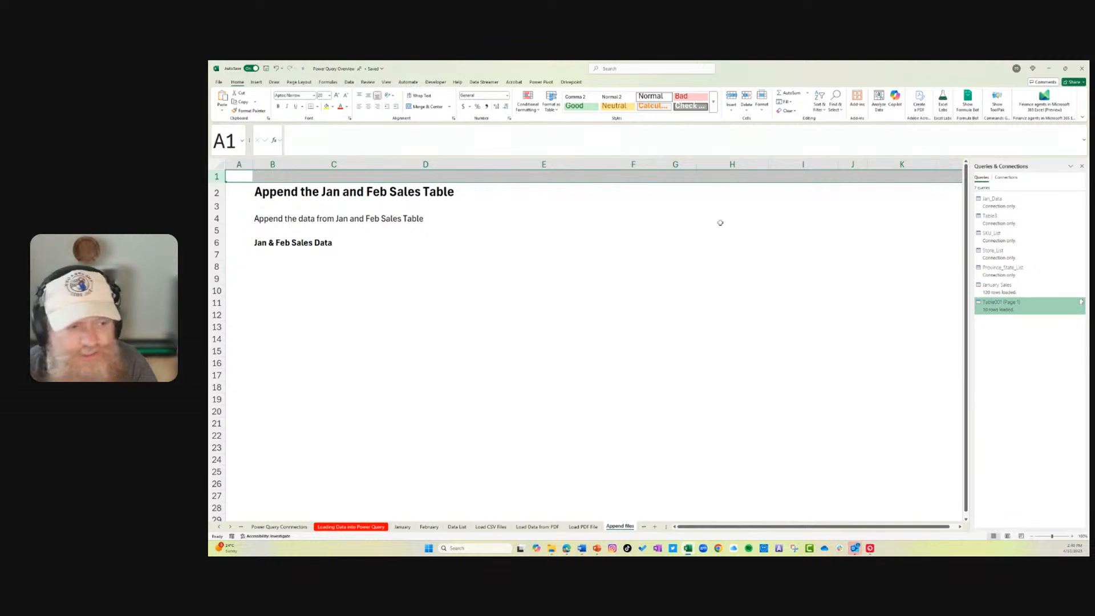
{"action": "left_click", "coordinate": [990, 207]}
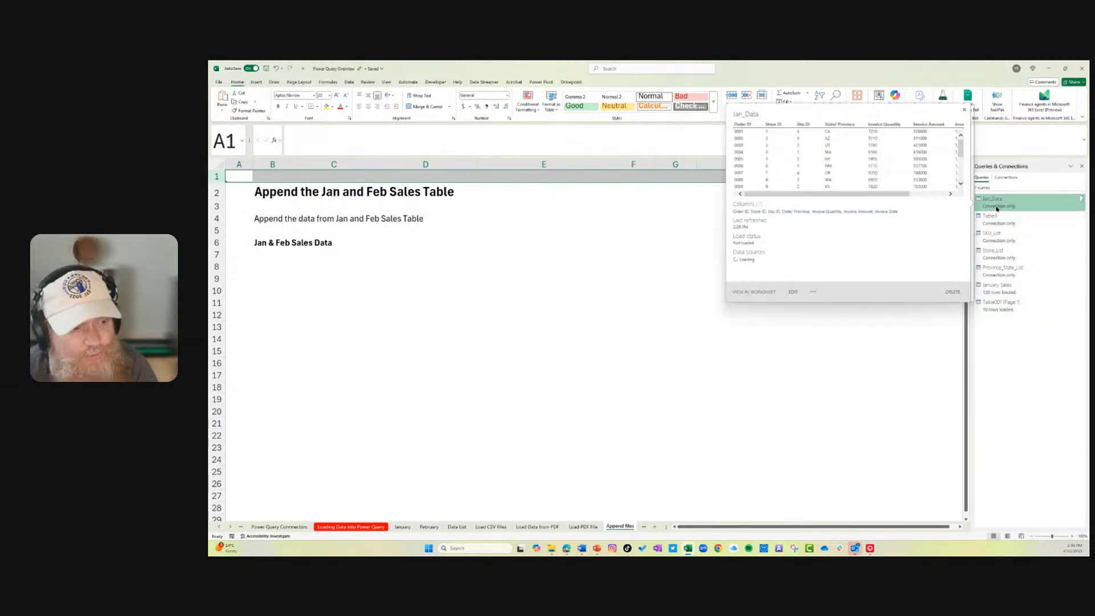
{"action": "right_click", "coordinate": [997, 206]}
{"action": "left_click", "coordinate": [1017, 227]}
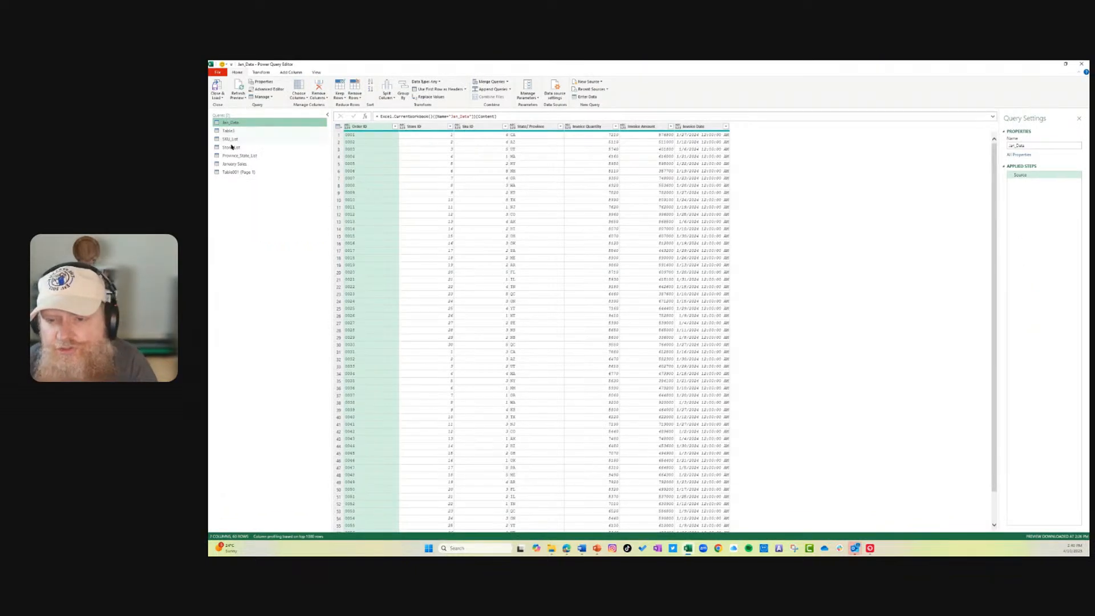
- Create a query group named Sales Data and move the Jan_Data and Table3 queries into it
{"action": "right_click", "coordinate": [234, 203]}
{"action": "left_click", "coordinate": [257, 226]}
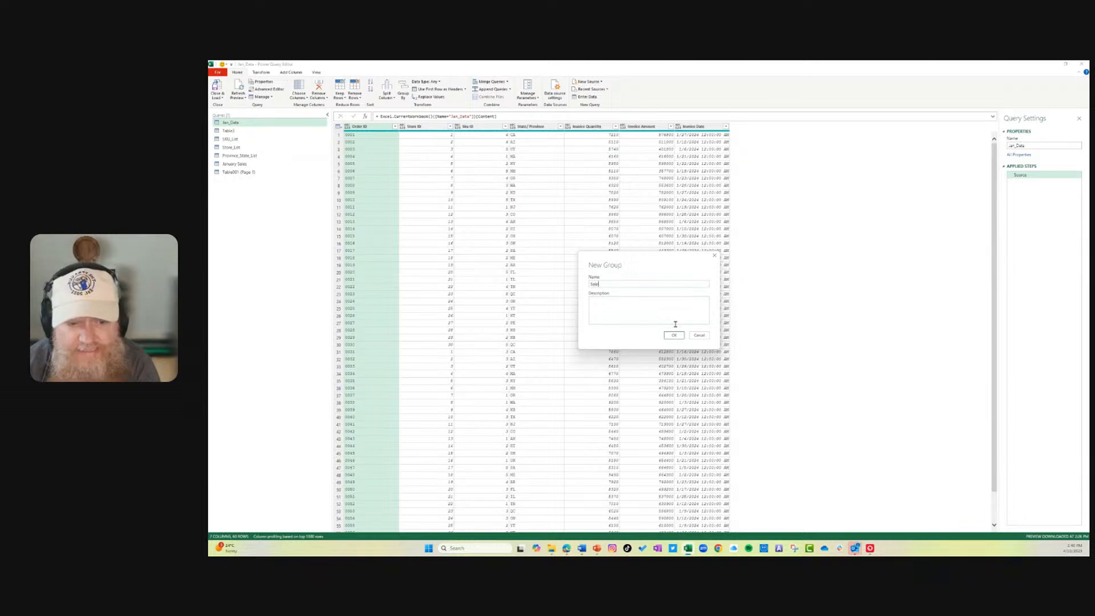
{"action": "type", "text": "Sales Data"}
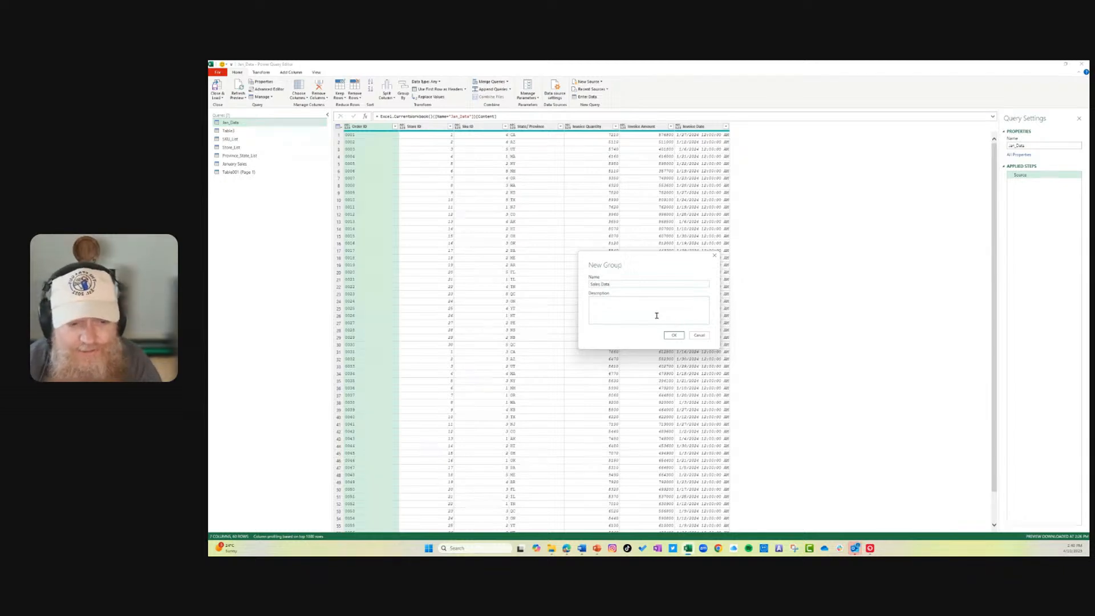
{"action": "left_click", "coordinate": [674, 335]}
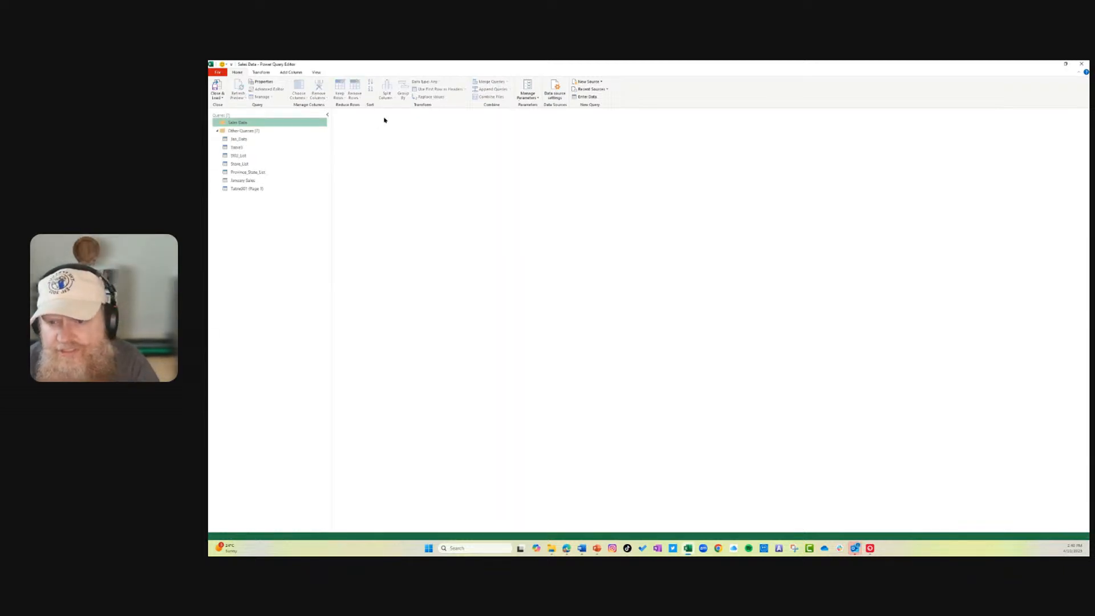
{"action": "mouse_move", "coordinate": [251, 135]}
{"action": "left_mouse_down"}
{"action": "mouse_move", "coordinate": [250, 124]}
{"action": "mouse_move", "coordinate": [247, 138]}
{"action": "left_mouse_up"}
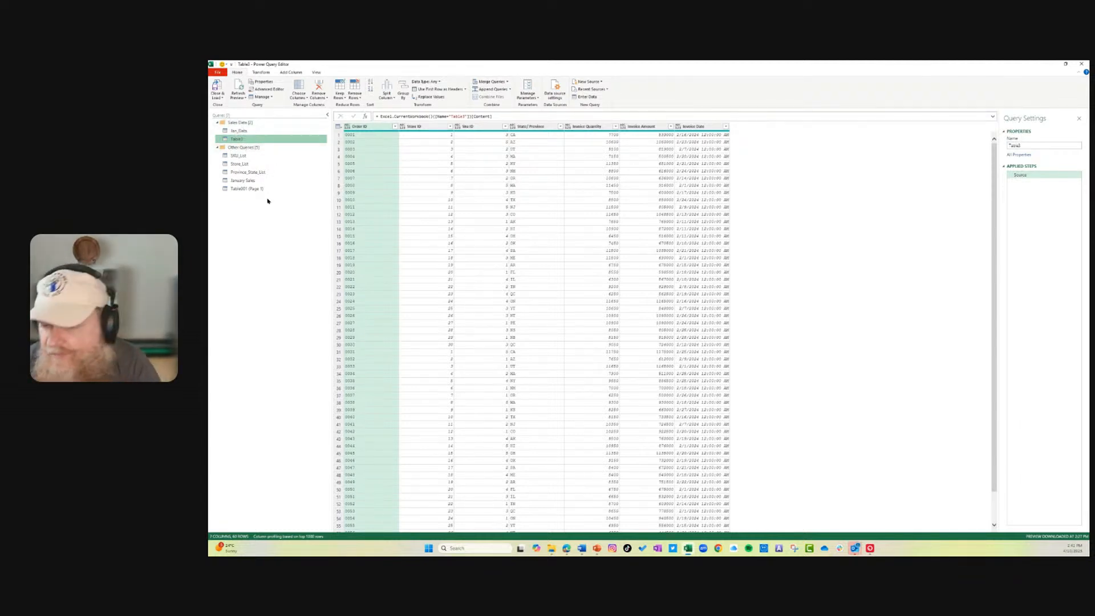
- Compare the columns of Jan_Data and Table3, and set the Order ID column of Jan_Data to the Text data type
{"action": "left_click", "coordinate": [238, 131]}
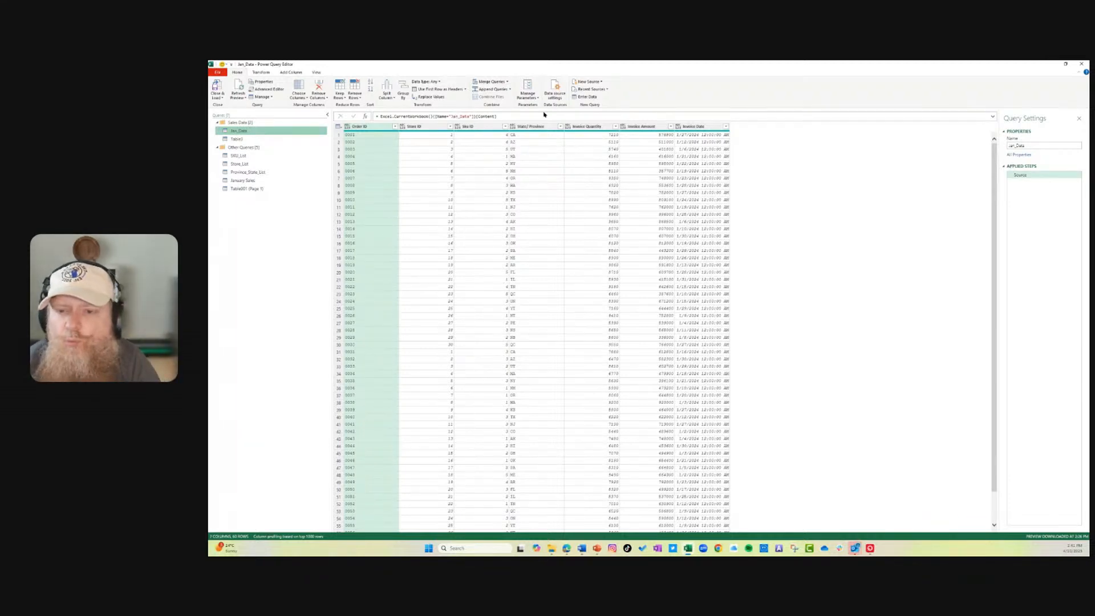
{"action": "left_click", "coordinate": [247, 139]}
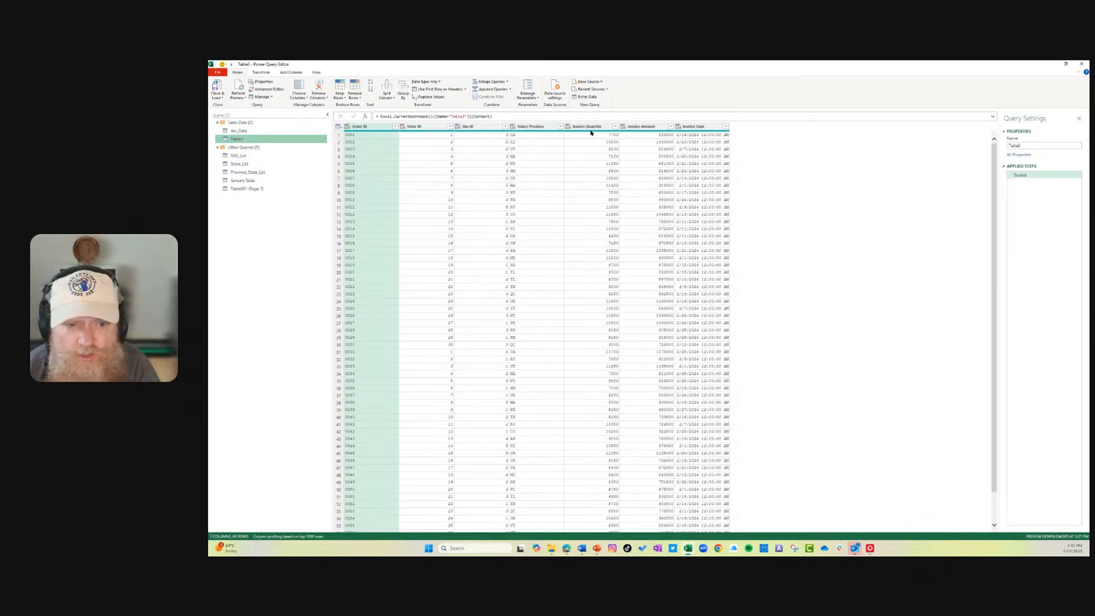
{"action": "left_click", "coordinate": [243, 131]}
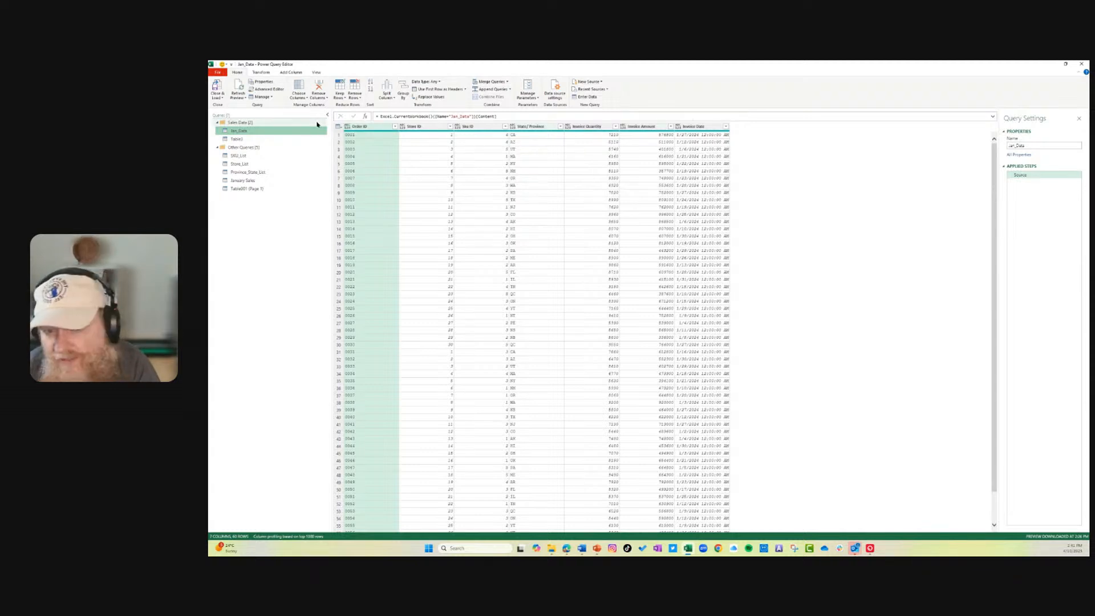
{"action": "left_click", "coordinate": [347, 126]}
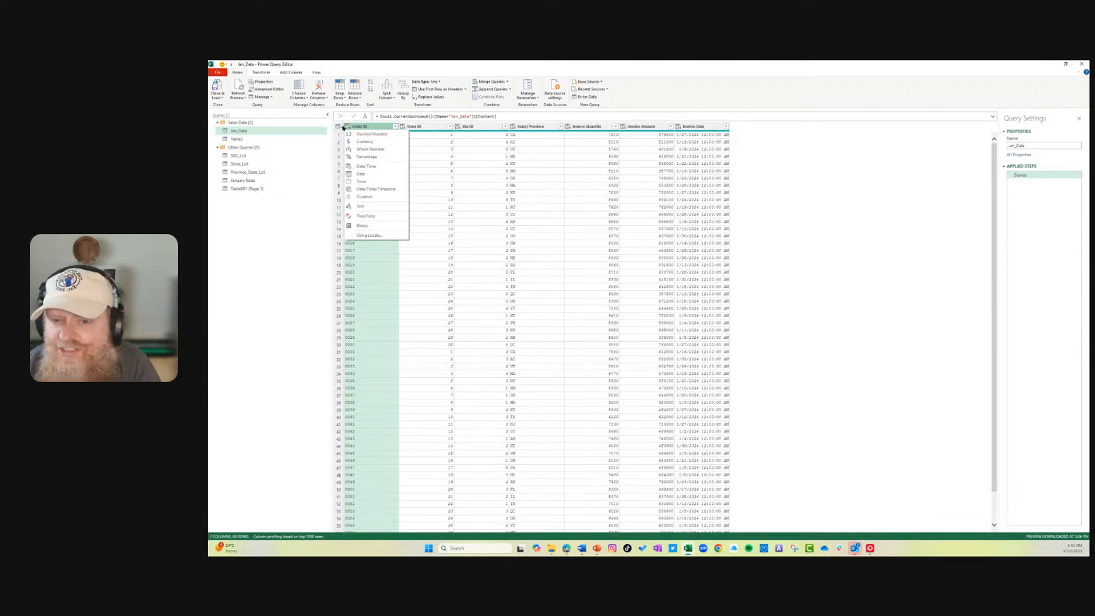
{"action": "left_click", "coordinate": [380, 206]}
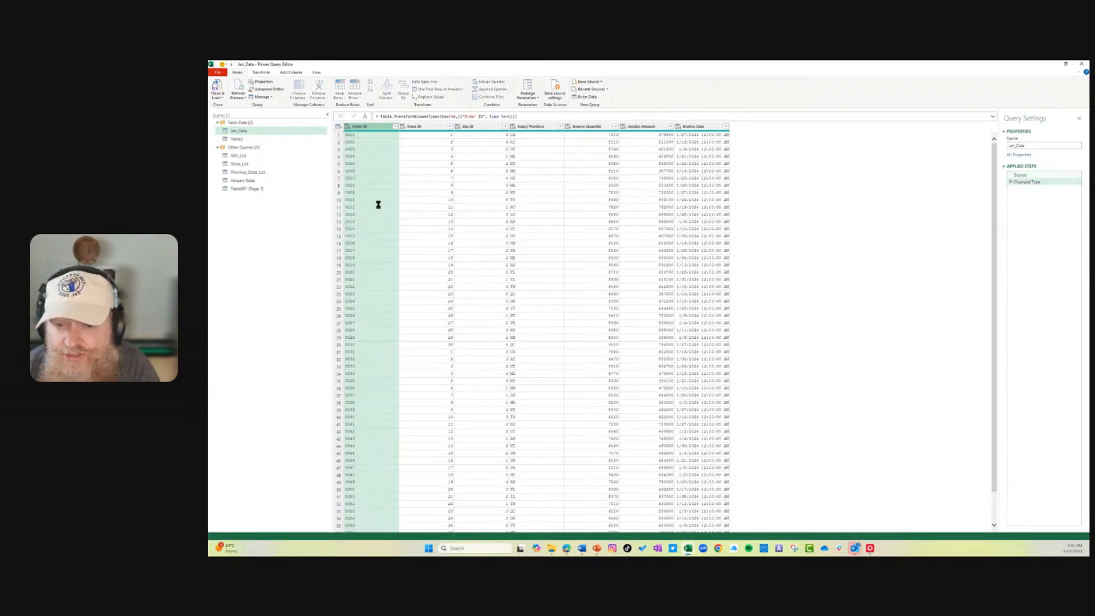
{"action": "left_click", "coordinate": [249, 139]}
{"action": "left_click", "coordinate": [246, 134]}
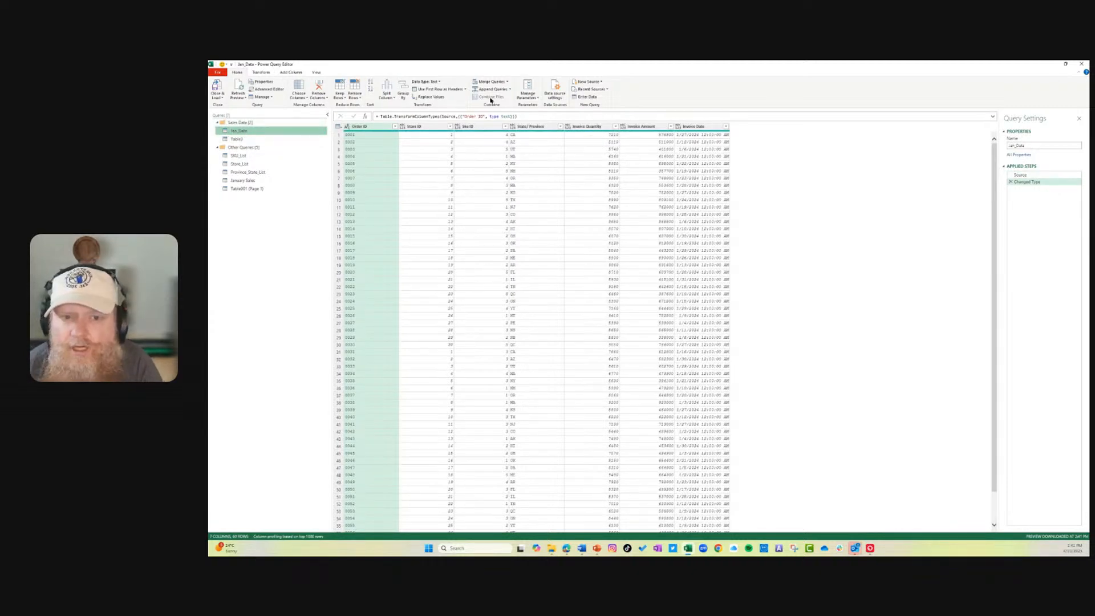
- Append Jan_Data and Table3 as a new query, using the option for three or more tables
{"action": "left_click", "coordinate": [510, 90]}
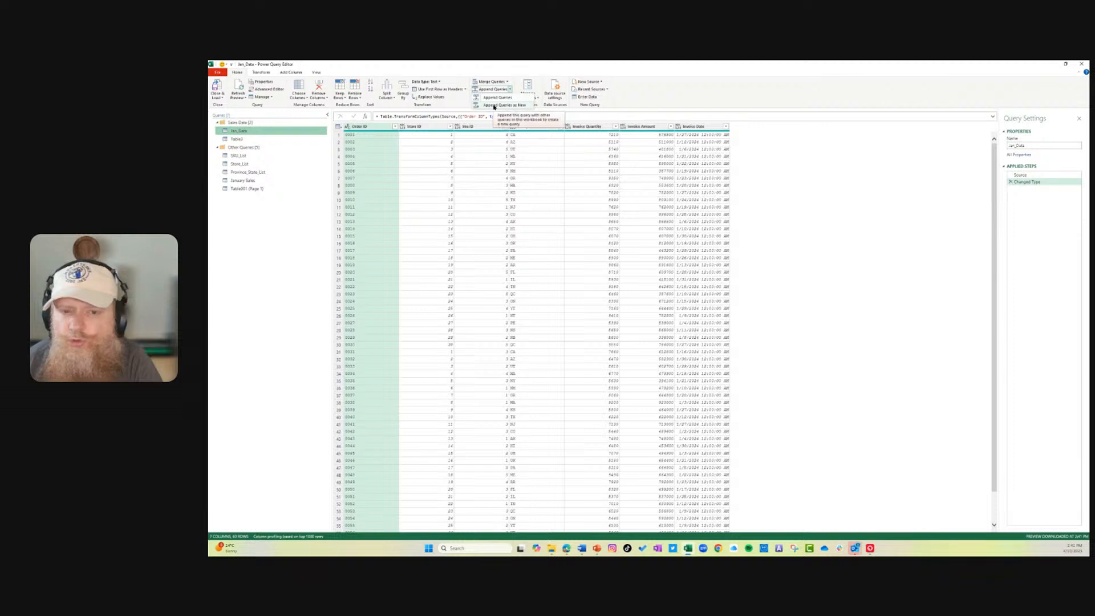
{"action": "left_click", "coordinate": [494, 107]}
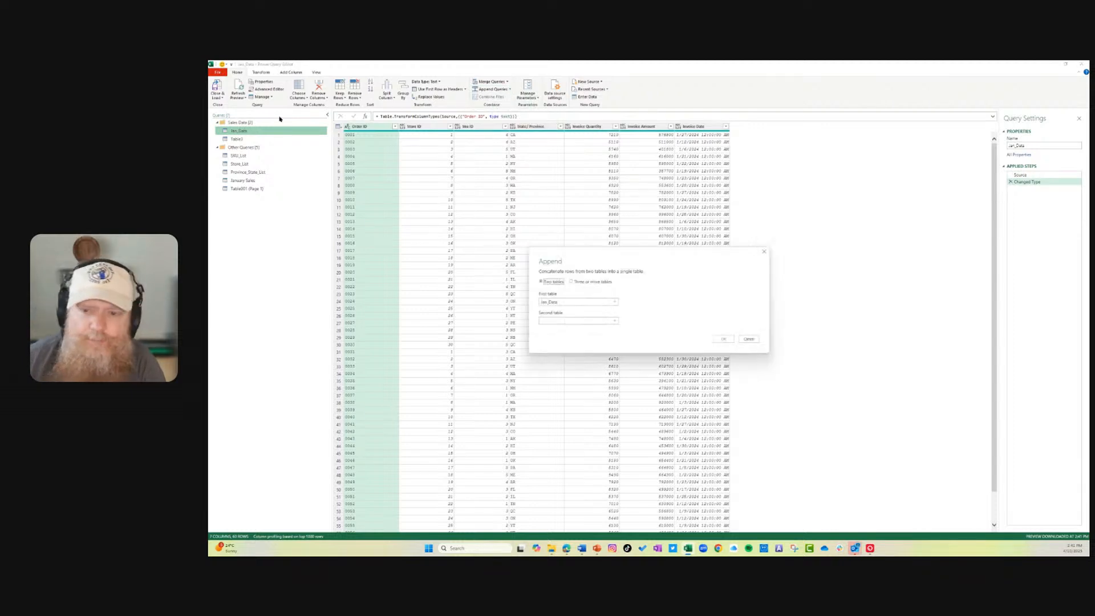
{"action": "left_click", "coordinate": [572, 282]}
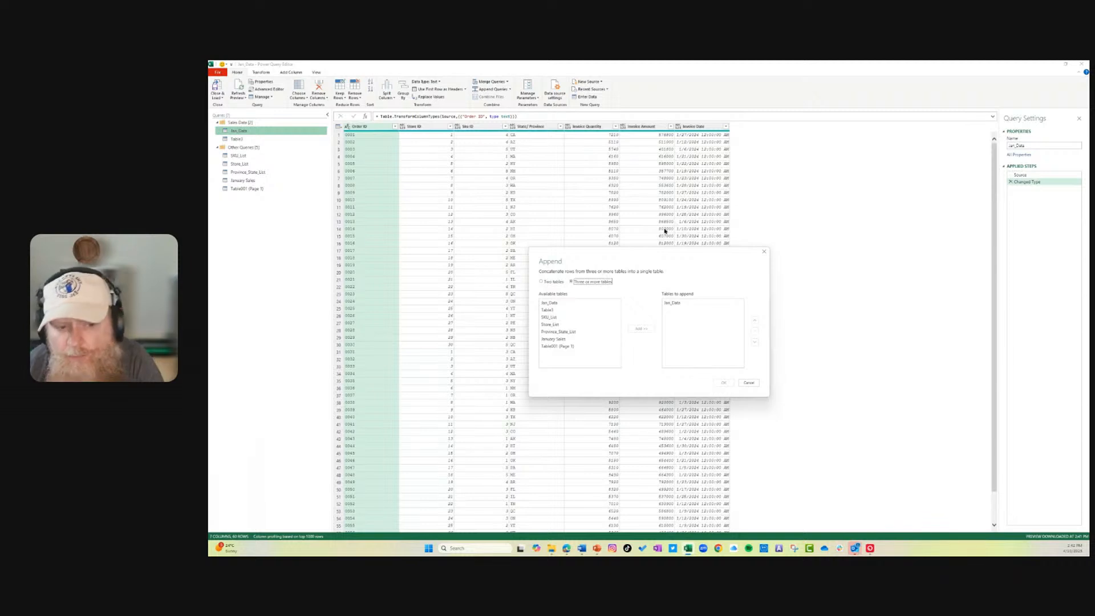
{"action": "left_click", "coordinate": [554, 310]}
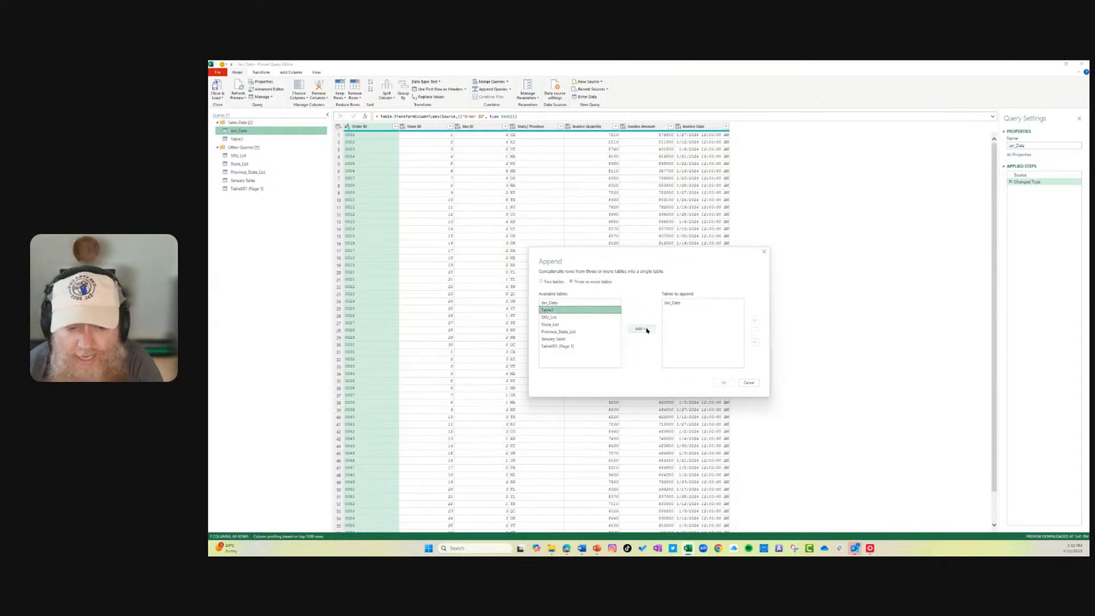
{"action": "left_click", "coordinate": [641, 328]}
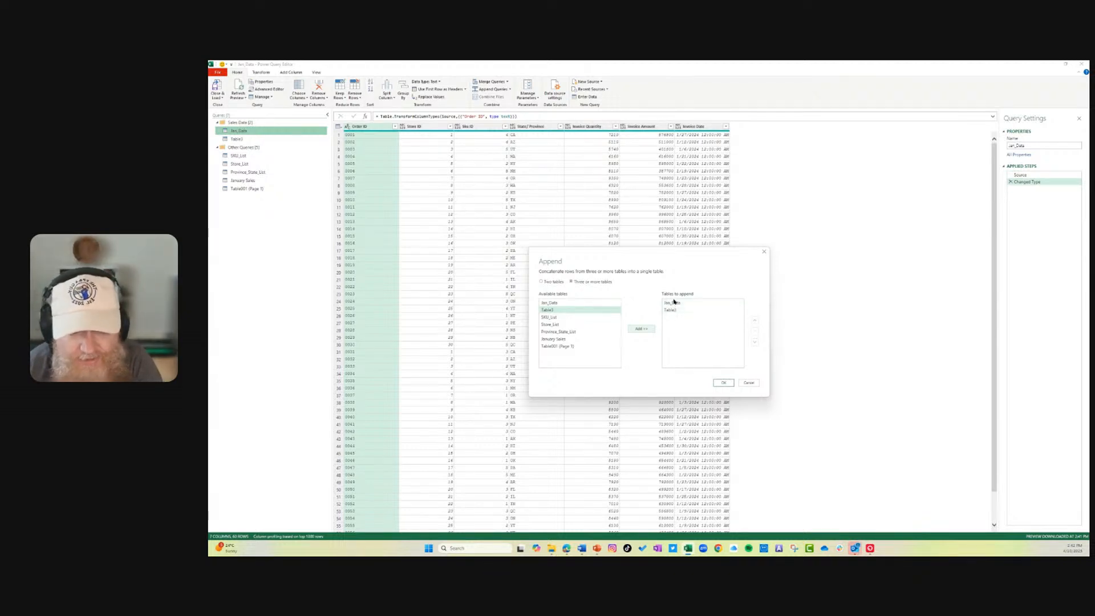
{"action": "left_click", "coordinate": [723, 382]}
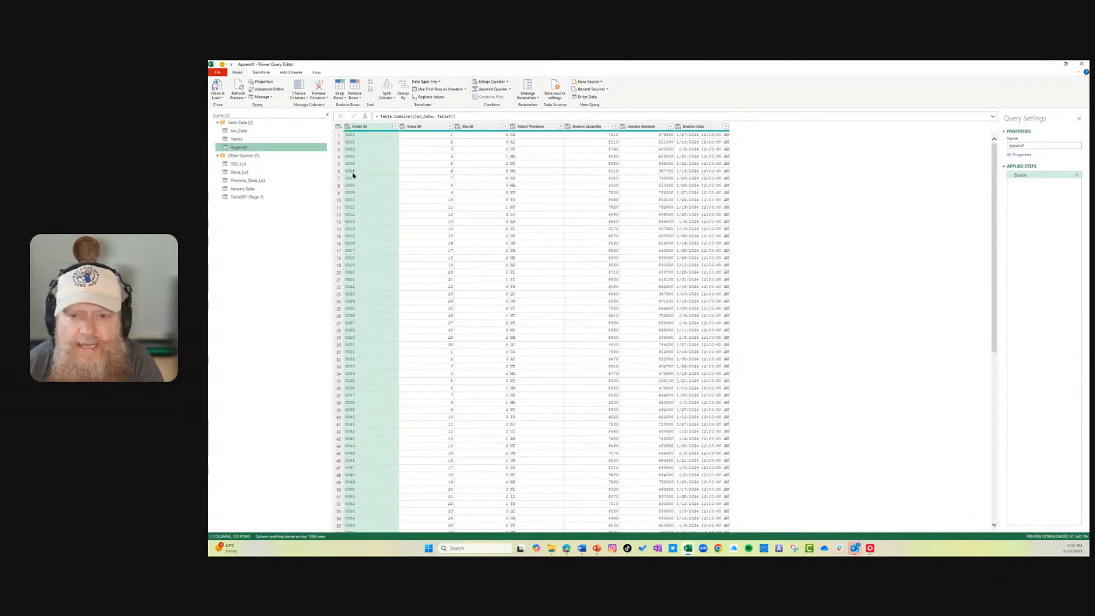
- Look through the rows of the appended query and compare its Order ID column with the one in Jan_Data
{"action": "scroll", "coordinate": [398, 232], "scroll_direction": "down", "scroll_amount": 20}
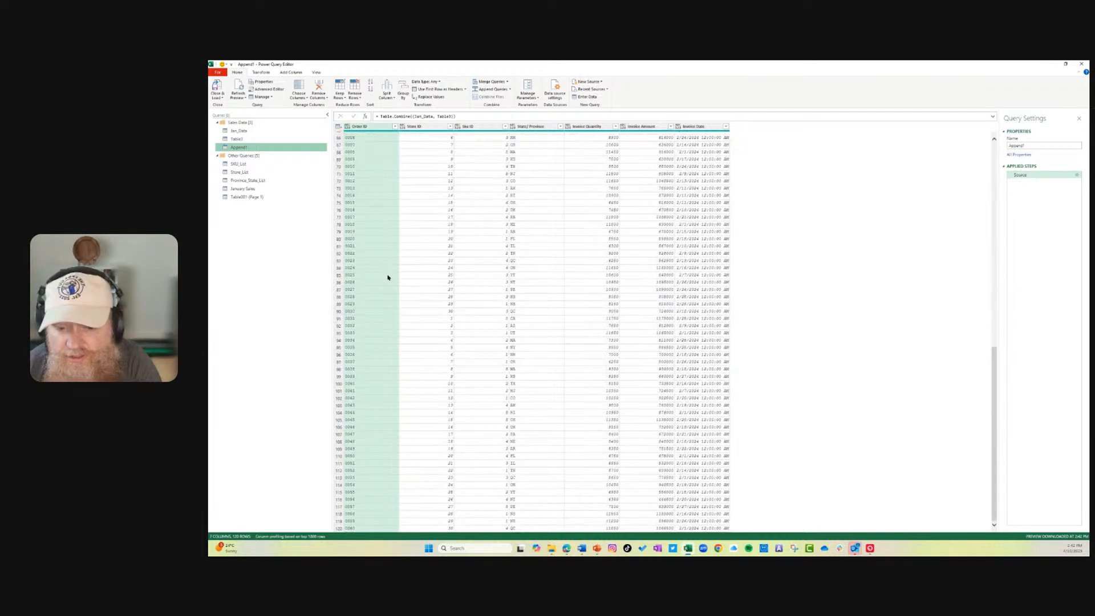
{"action": "scroll", "coordinate": [390, 280], "scroll_direction": "up", "scroll_amount": 20}
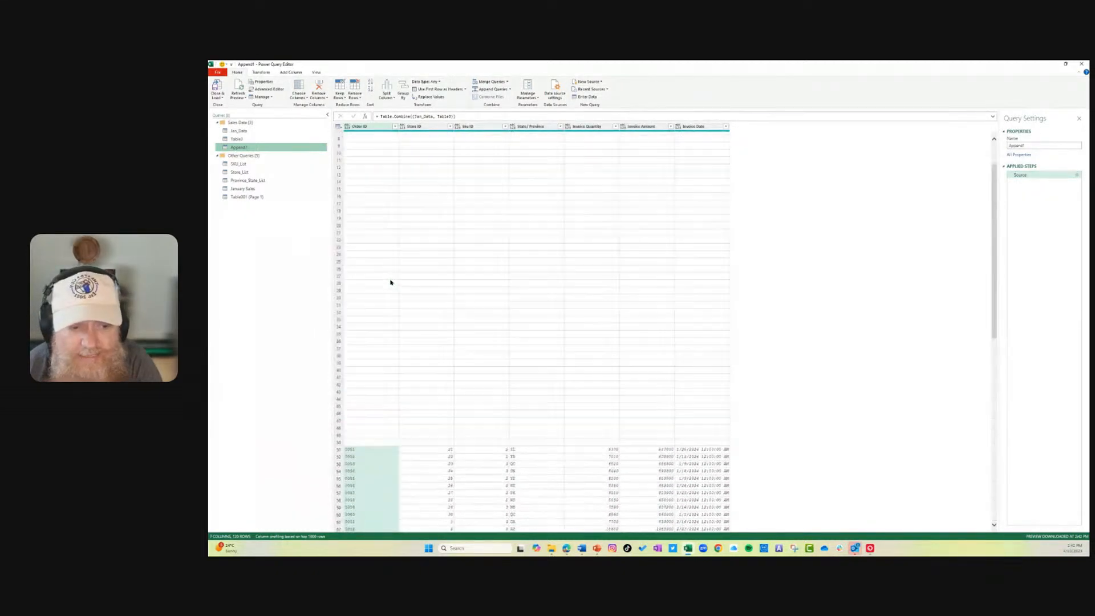
{"action": "scroll", "coordinate": [390, 282], "scroll_direction": "up", "scroll_amount": 3}
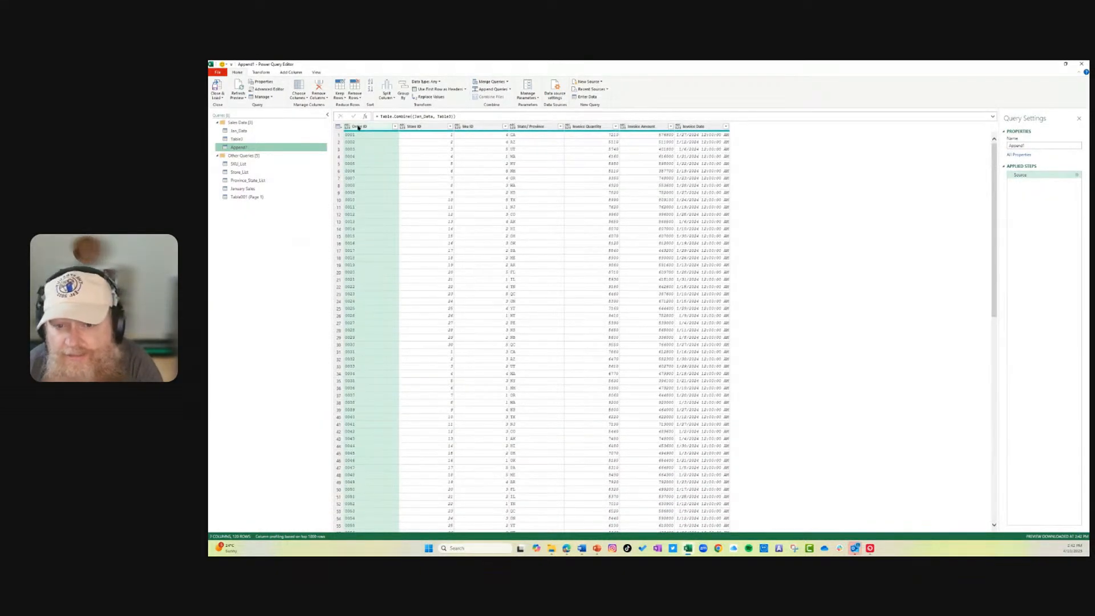
{"action": "left_click", "coordinate": [246, 139]}
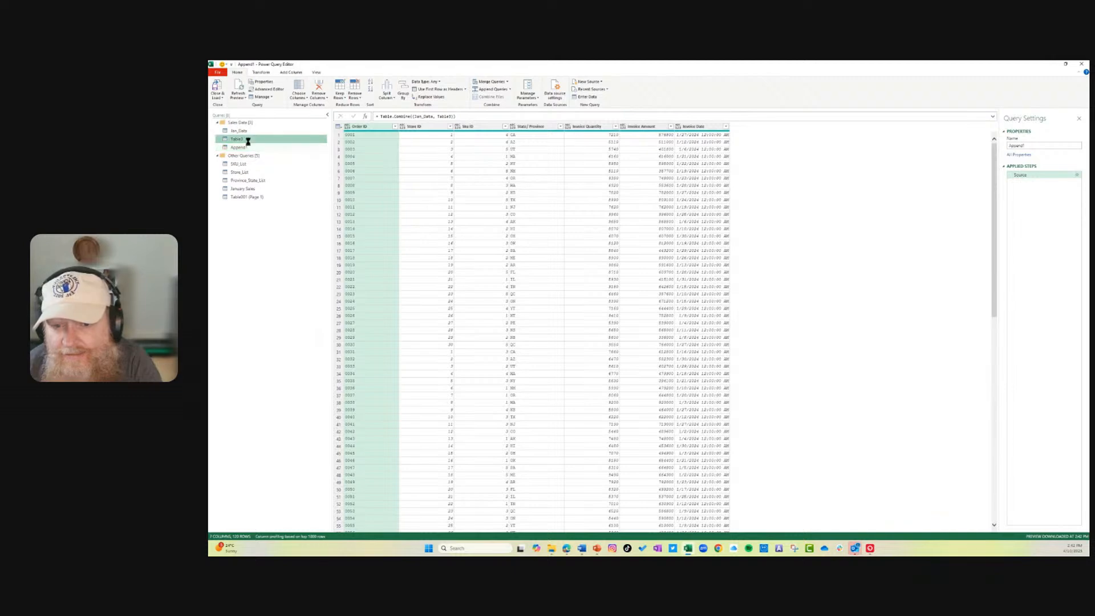
{"action": "left_click", "coordinate": [242, 131]}
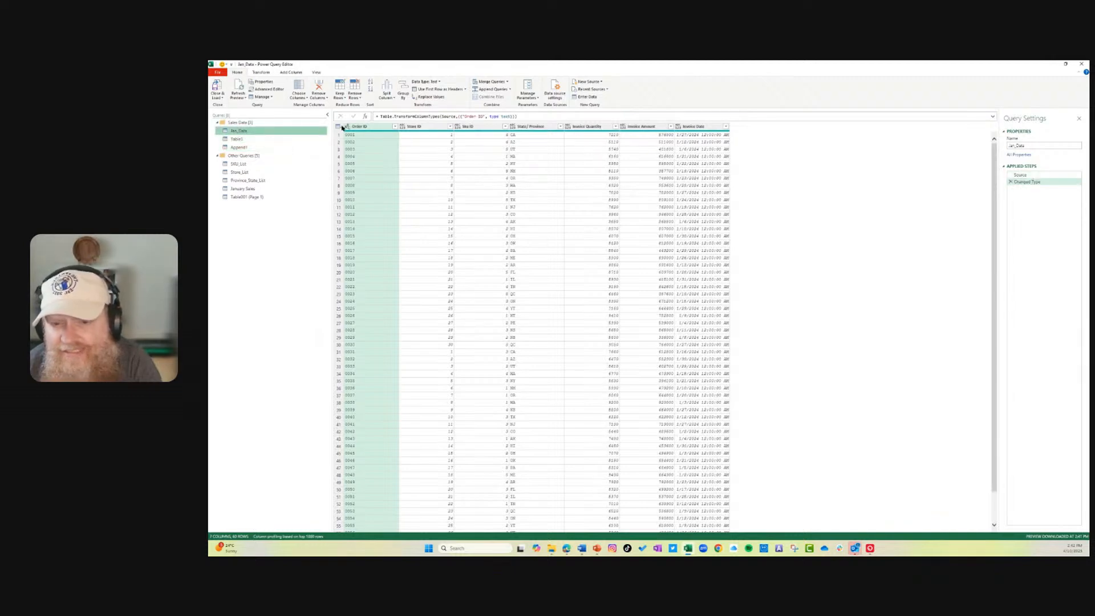
{"action": "left_click", "coordinate": [243, 147]}
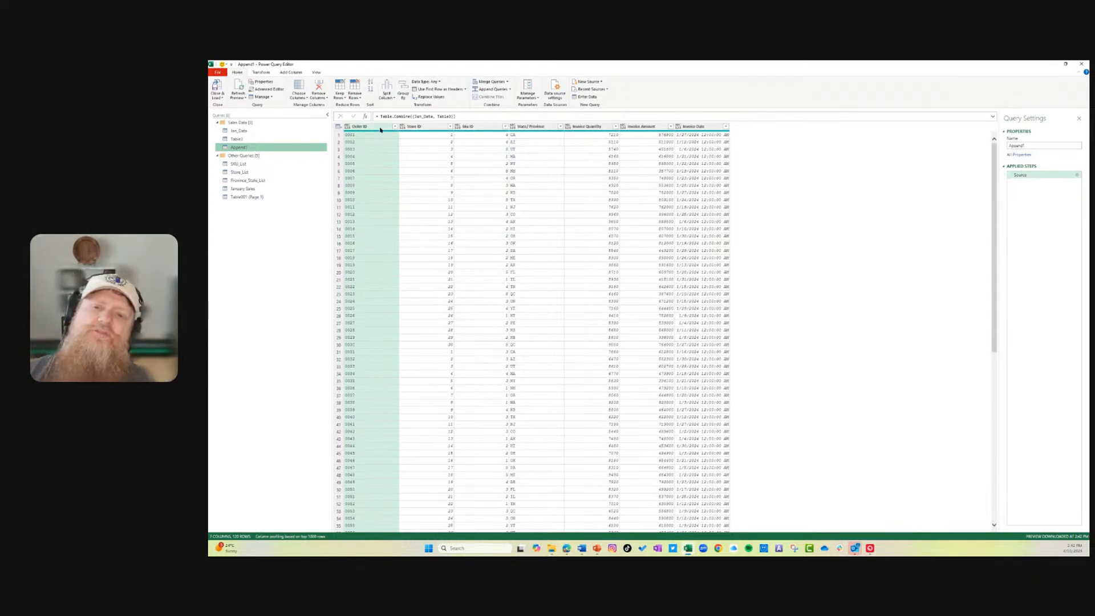
- Rename the Order ID column of Jan_Data to Order and inspect the effect of the mismatched header on the appended query
{"action": "left_click", "coordinate": [257, 131]}
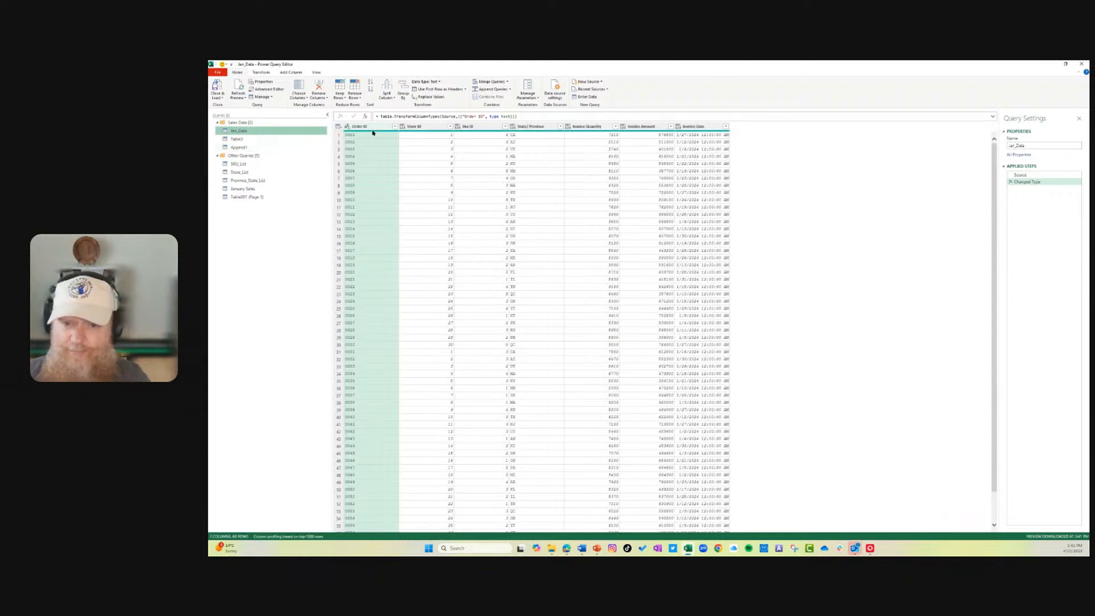
{"action": "double_click", "coordinate": [372, 128]}
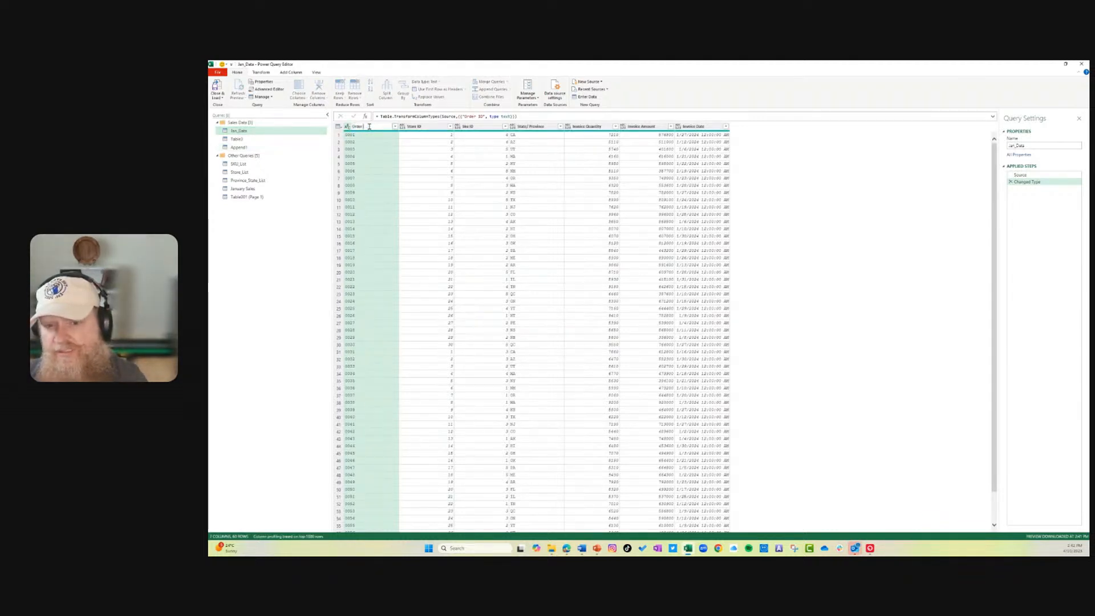
{"action": "key", "text": "Return"}
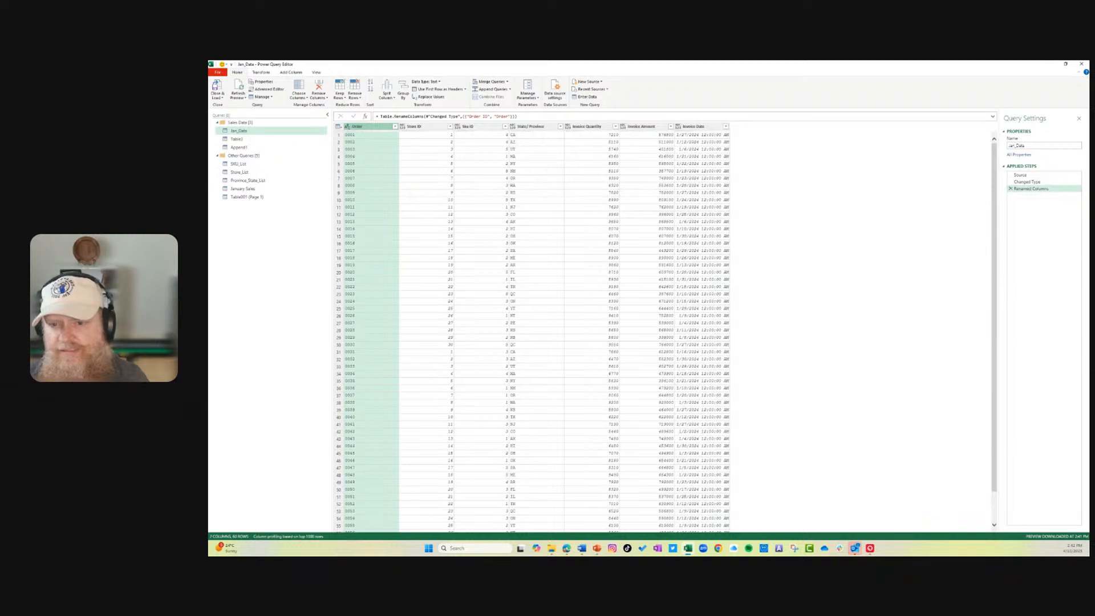
{"action": "left_click", "coordinate": [239, 148]}
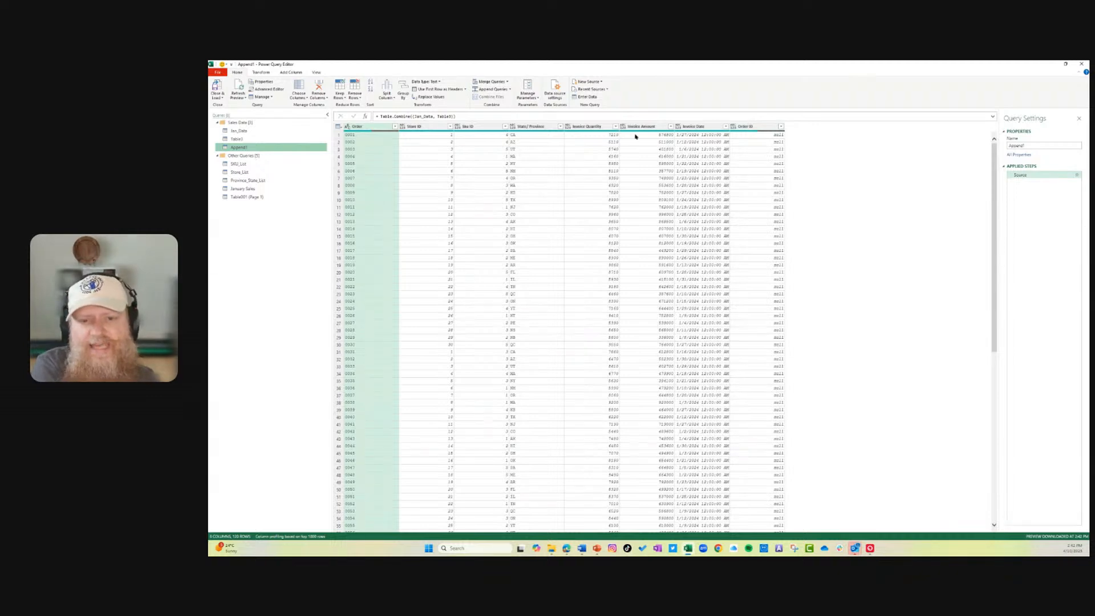
{"action": "scroll", "coordinate": [664, 294], "scroll_direction": "down", "scroll_amount": 15}
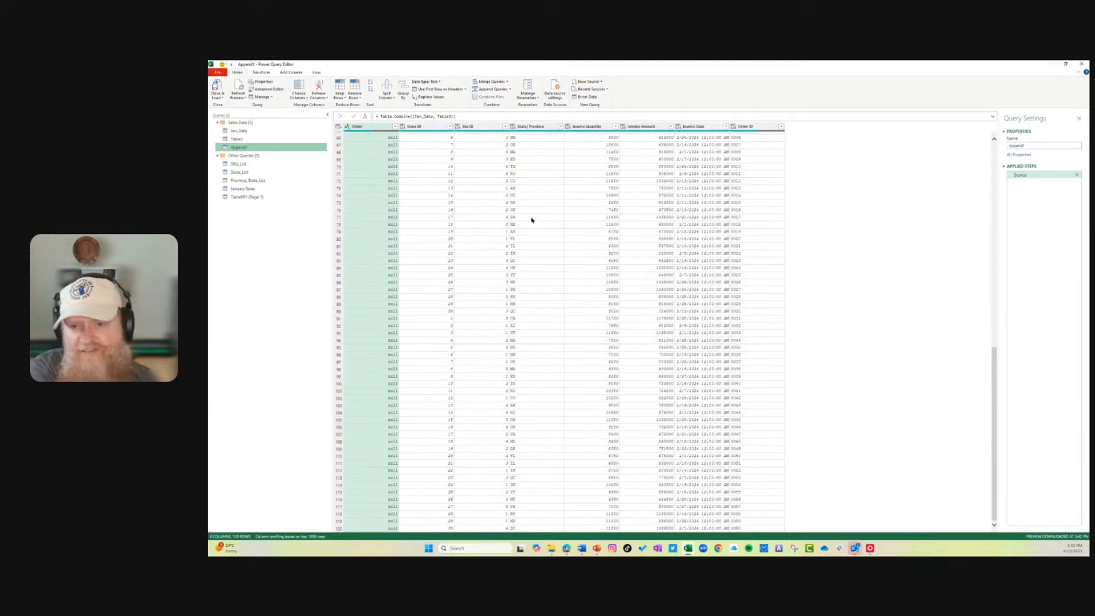
- Restore the first column header of Jan_Data to Order ID, matching the header spelling in Table3
{"action": "left_click", "coordinate": [279, 131]}
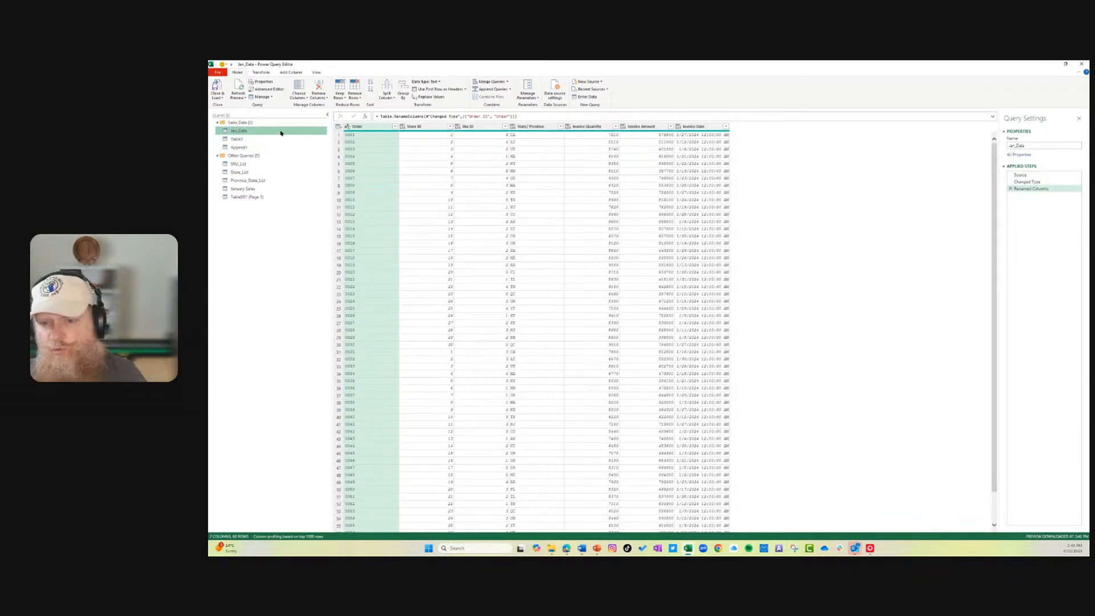
{"action": "double_click", "coordinate": [368, 126]}
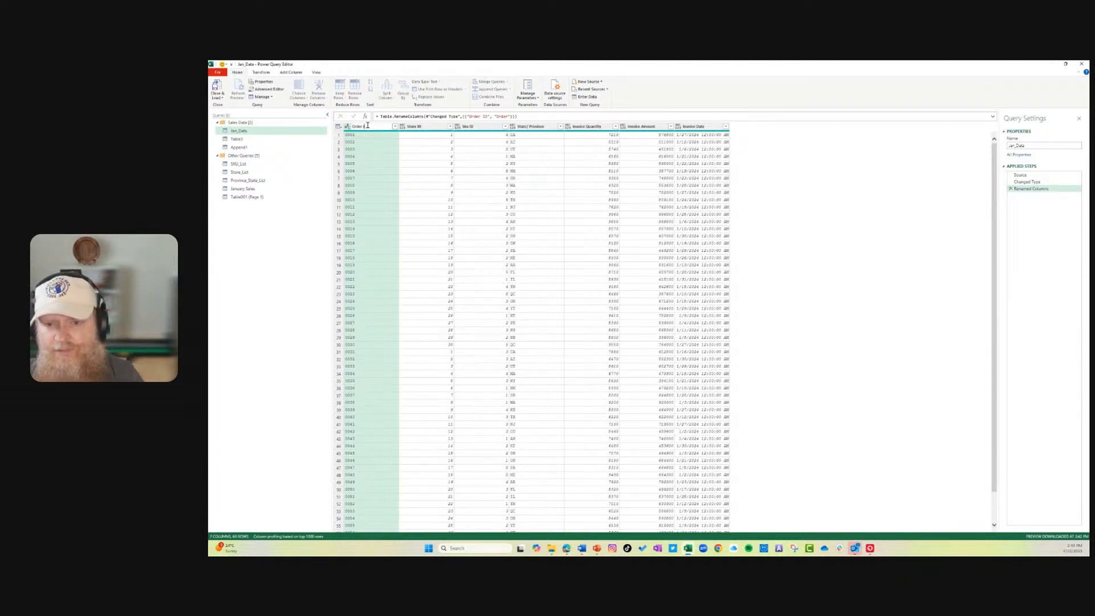
{"action": "key", "text": "Return"}
{"action": "left_click", "coordinate": [260, 139]}
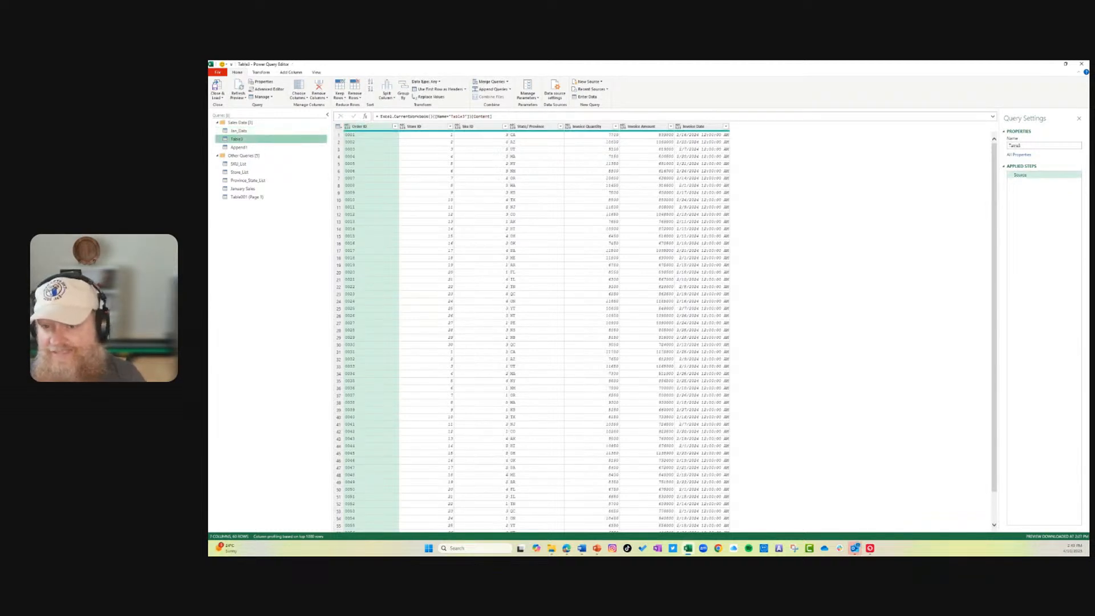
{"action": "left_click", "coordinate": [256, 131]}
{"action": "double_click", "coordinate": [366, 127]}
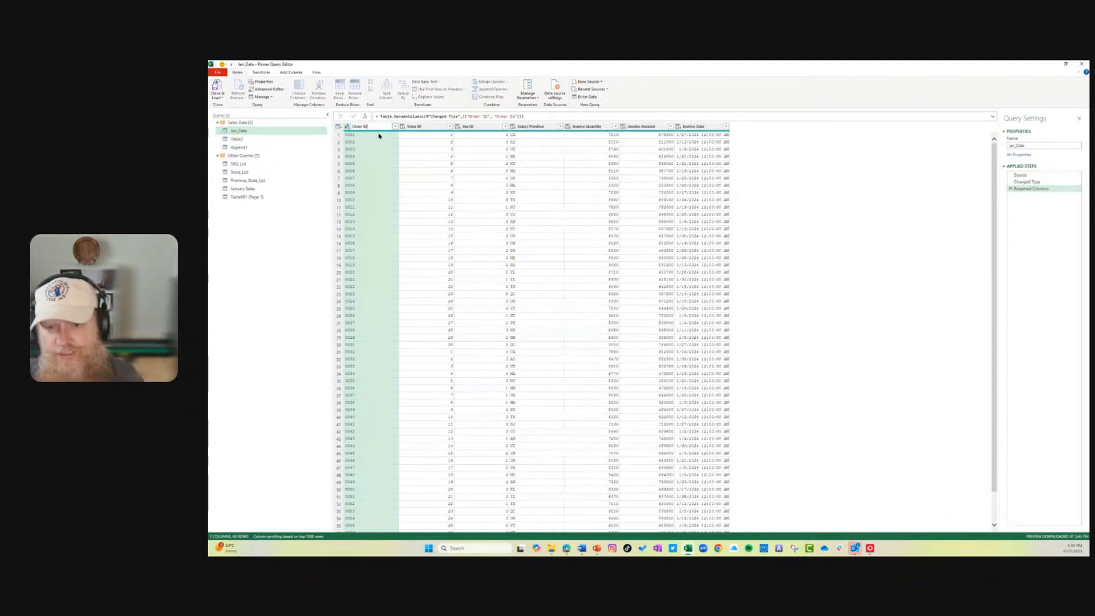
{"action": "key", "text": "Return"}
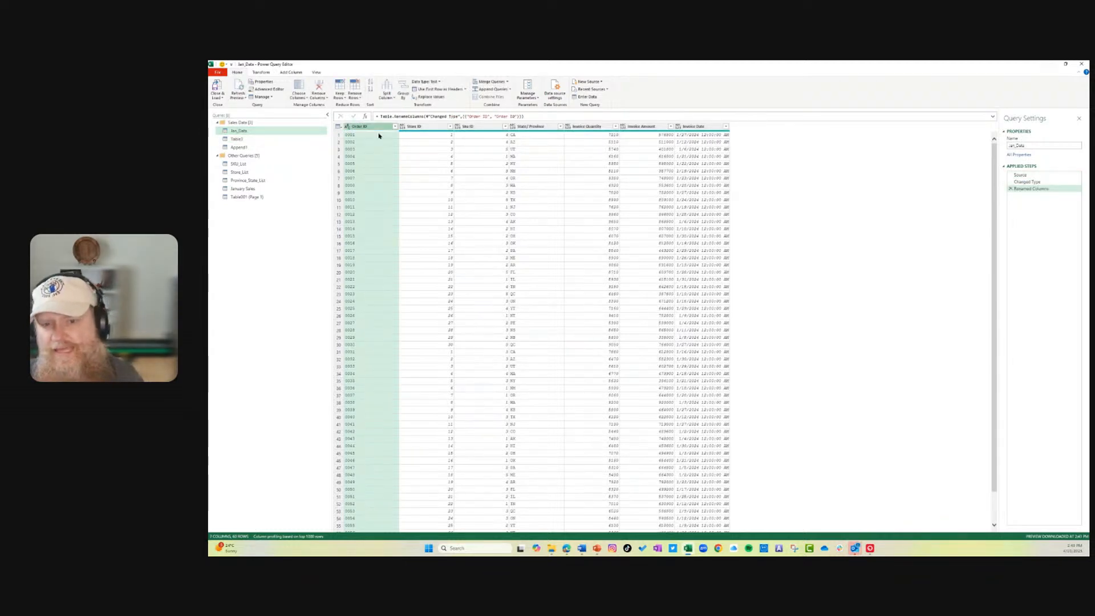
- Rename the Append1 query to All Sales Data
{"action": "left_click", "coordinate": [254, 147]}
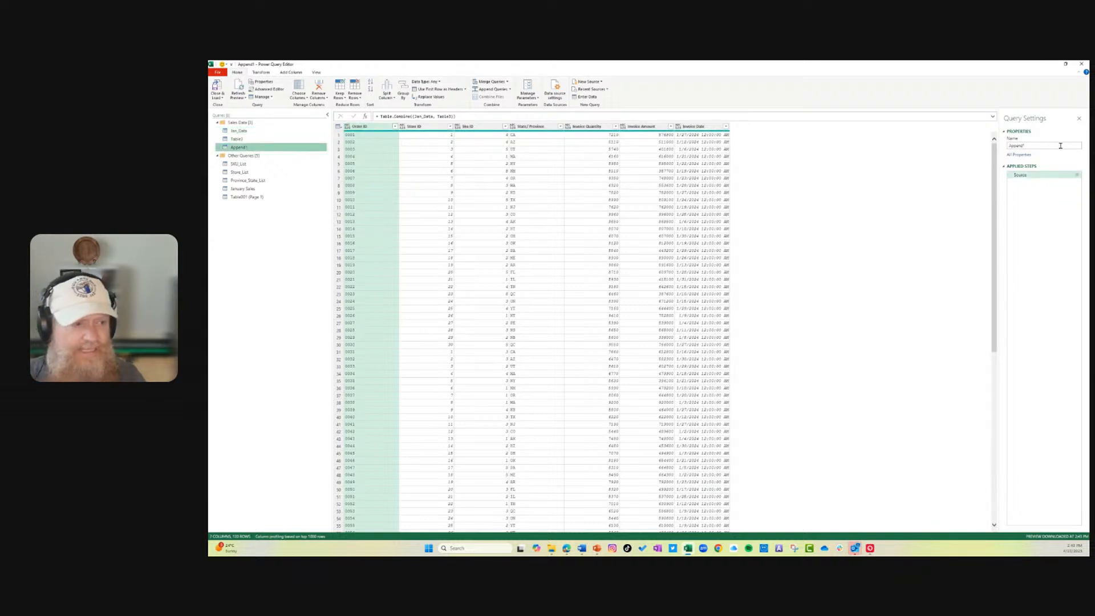
{"action": "left_click_drag", "start_coordinate": [1002, 153], "coordinate": [953, 154]}
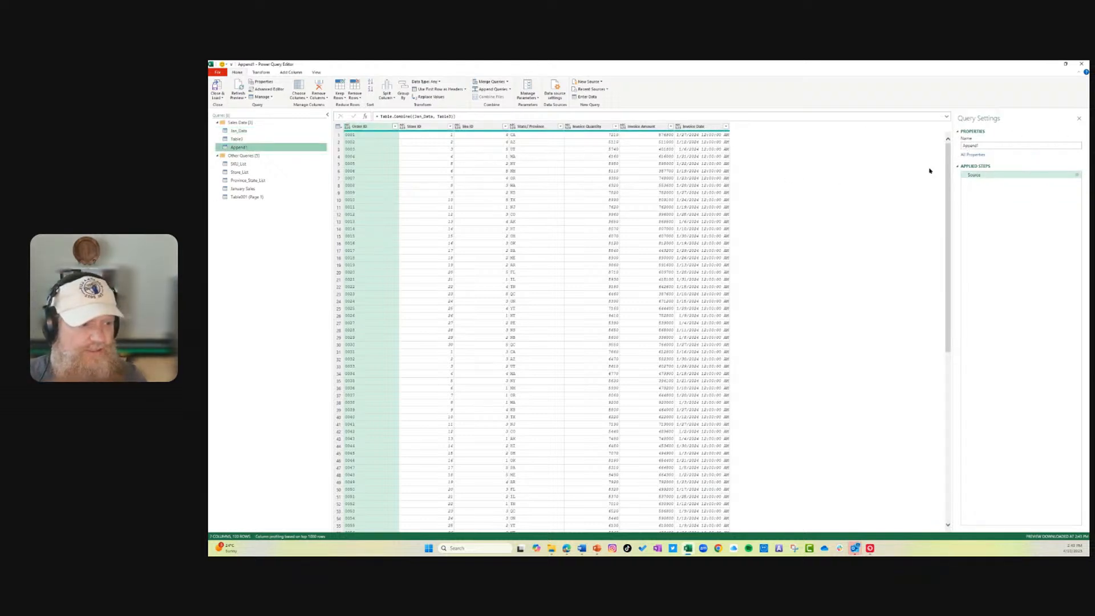
{"action": "left_click", "coordinate": [986, 145]}
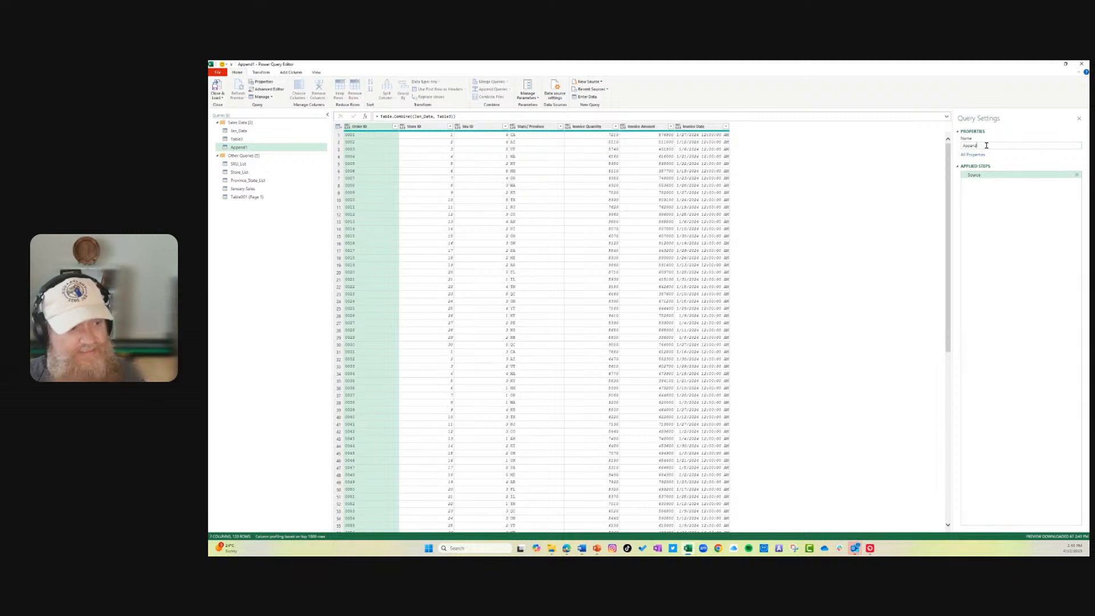
{"action": "key", "text": "BackSpace"}
{"action": "key", "text": "BackSpace"}
{"action": "key", "text": "BackSpace"}
{"action": "key", "text": "BackSpace"}
{"action": "key", "text": "BackSpace"}
{"action": "key", "text": "BackSpace"}
{"action": "key", "text": "BackSpace"}
{"action": "type", "text": "All S"}
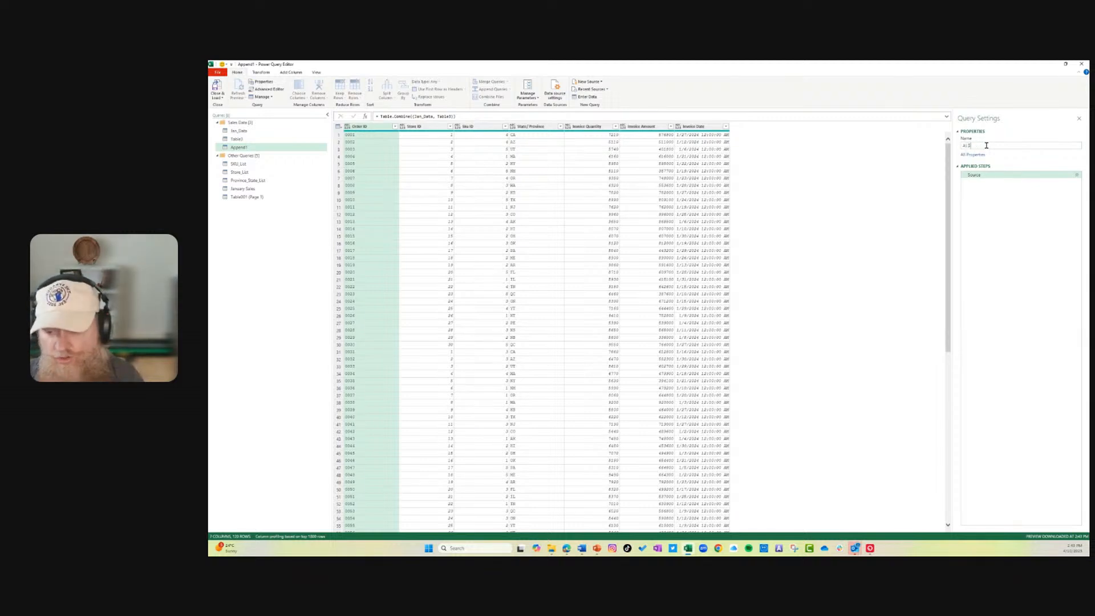
{"action": "type", "text": "ales Data"}
{"action": "key", "text": "Return"}
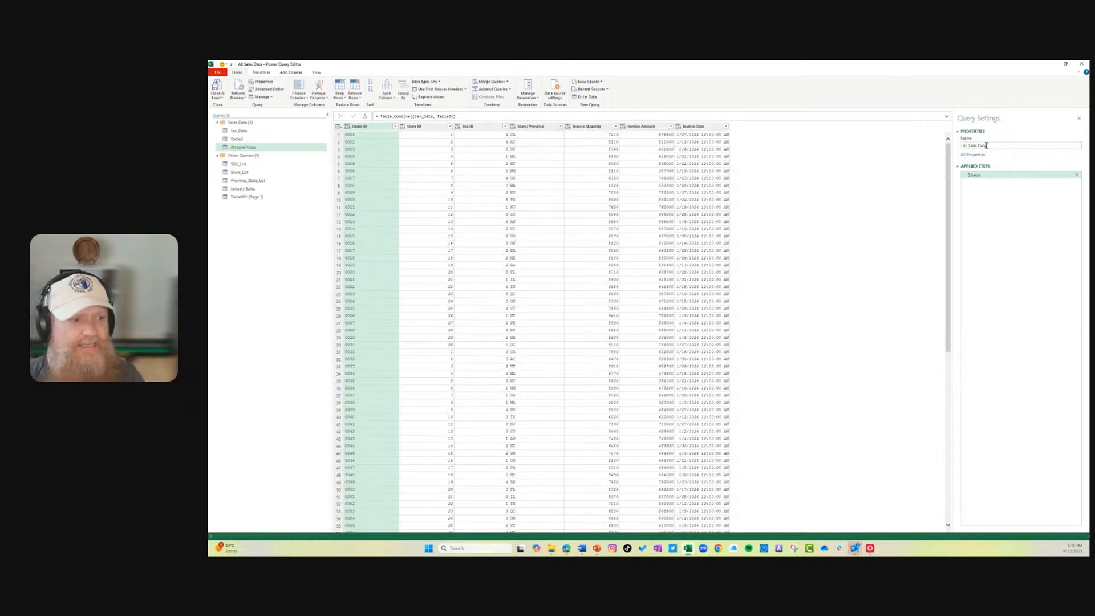
- Close the query editor and load All Sales Data as a table on the existing Append files sheet at cell B8
{"action": "left_click", "coordinate": [218, 97]}
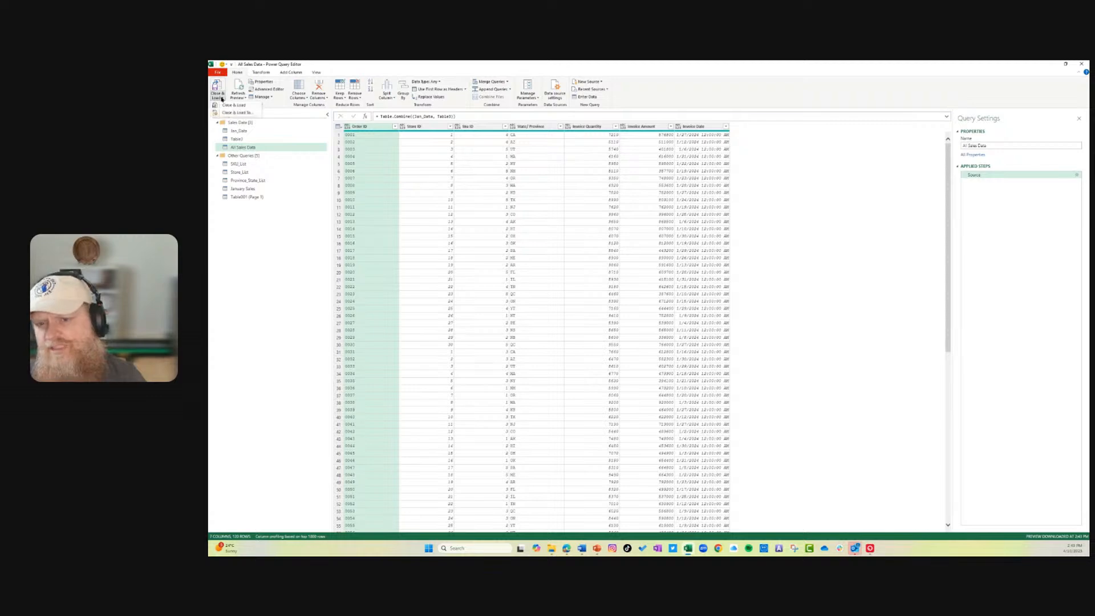
{"action": "left_click", "coordinate": [232, 106]}
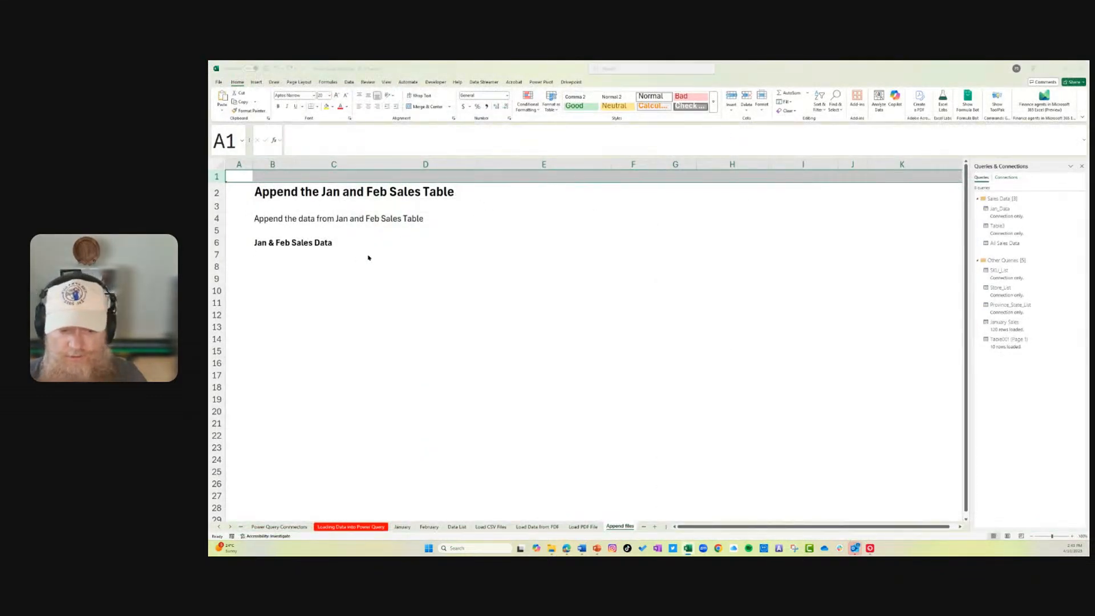
{"action": "left_click", "coordinate": [745, 323]}
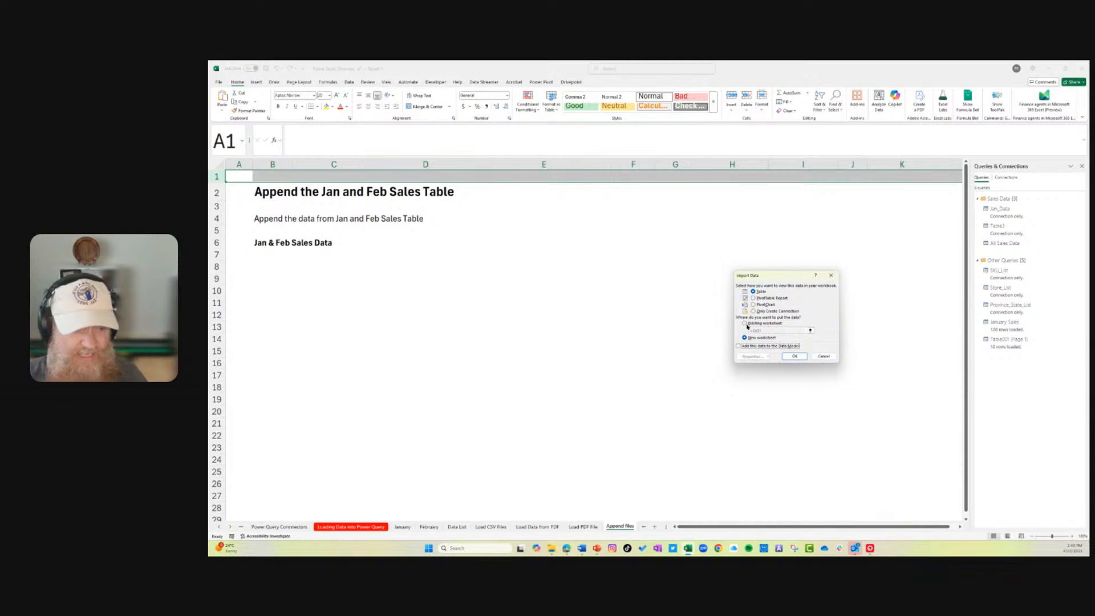
{"action": "left_click", "coordinate": [262, 255]}
{"action": "left_click", "coordinate": [263, 266]}
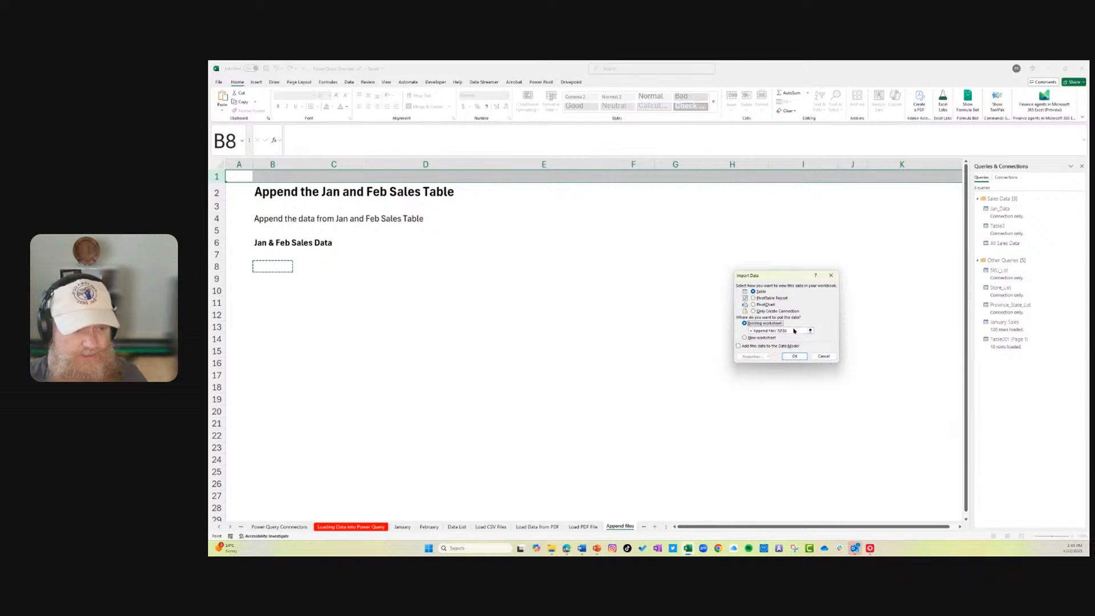
{"action": "left_click", "coordinate": [795, 356]}
{"action": "scroll", "coordinate": [556, 350], "scroll_direction": "down", "scroll_amount": 20}
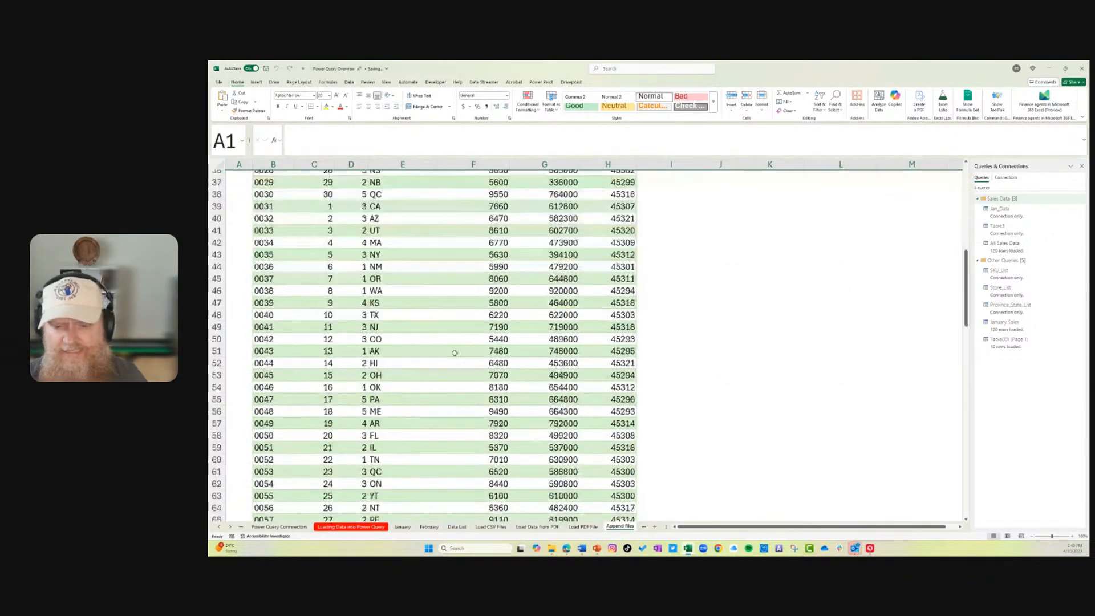
{"action": "scroll", "coordinate": [453, 358], "scroll_direction": "up", "scroll_amount": 20}
{"action": "scroll", "coordinate": [453, 358], "scroll_direction": "up", "scroll_amount": 20}
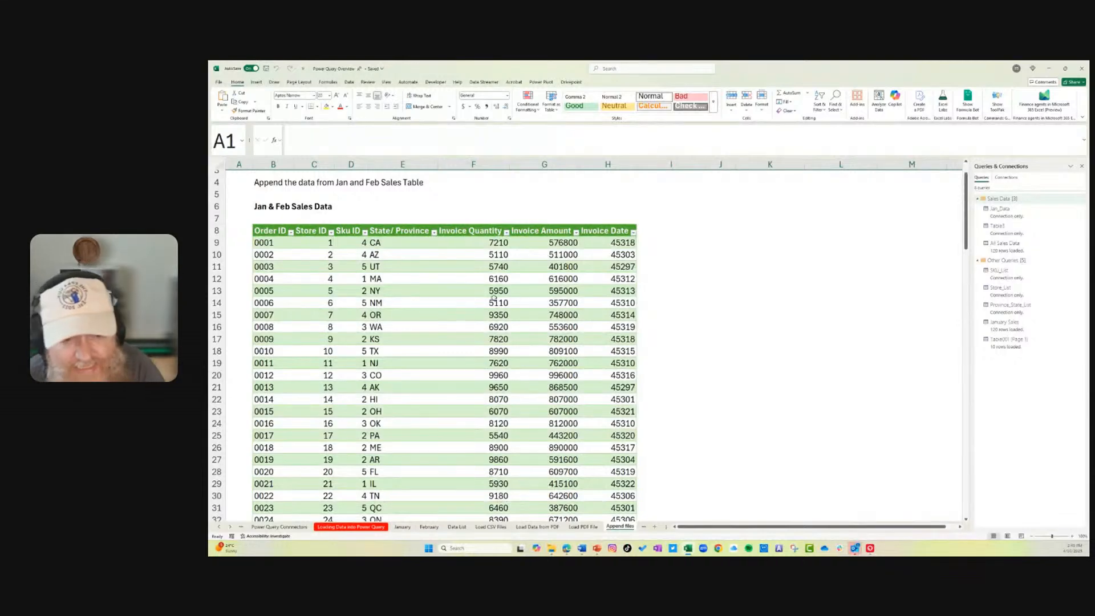
- Format the Invoice Date column of the loaded table as dates
{"action": "left_click", "coordinate": [612, 247]}
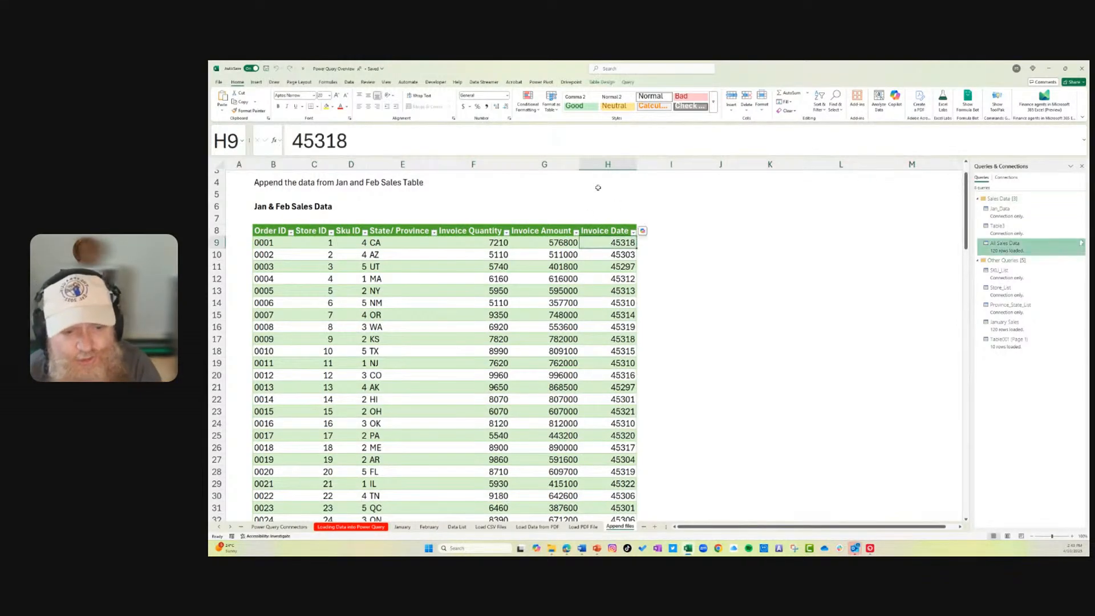
{"action": "left_click", "coordinate": [607, 164]}
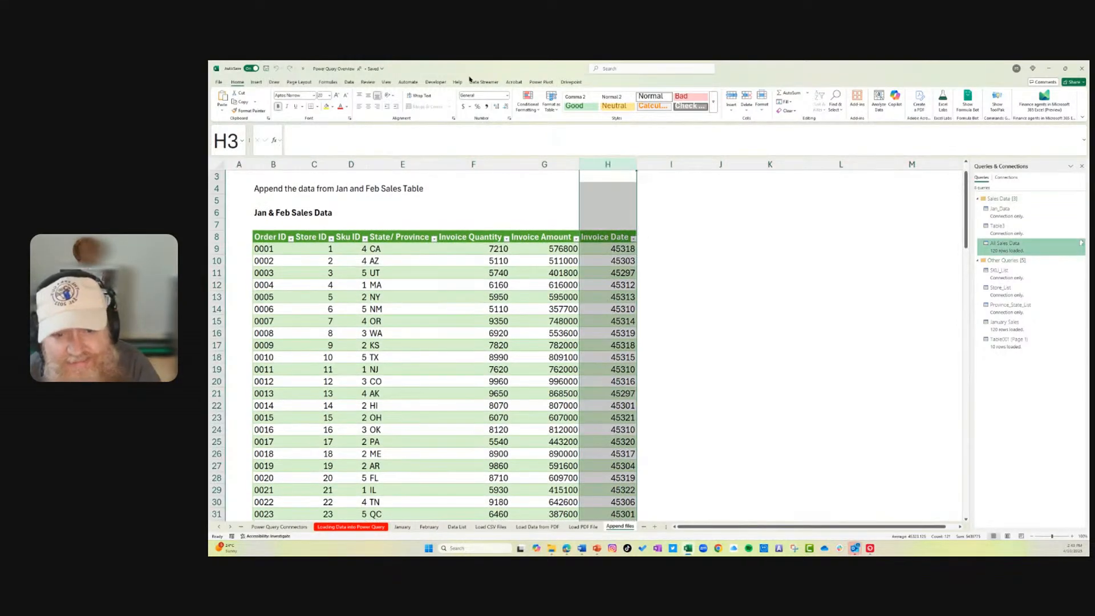
{"action": "left_click", "coordinate": [507, 95]}
{"action": "left_click", "coordinate": [494, 172]}
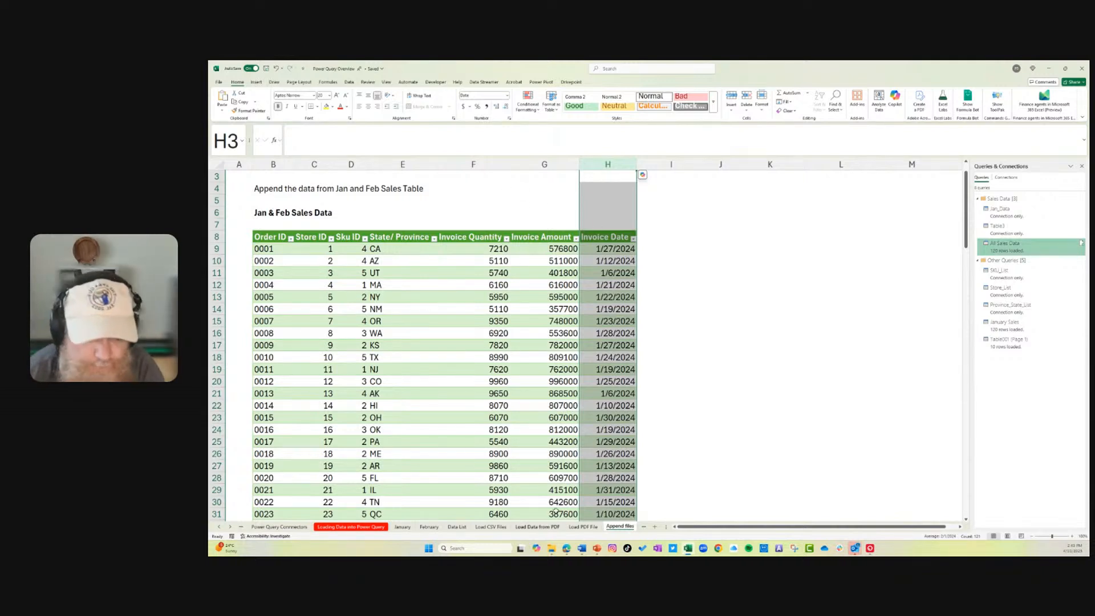
- Go to the Join Data sheet and read which queries the appended sales data must be joined with
{"action": "left_click", "coordinate": [230, 527]}
{"action": "left_click", "coordinate": [230, 526]}
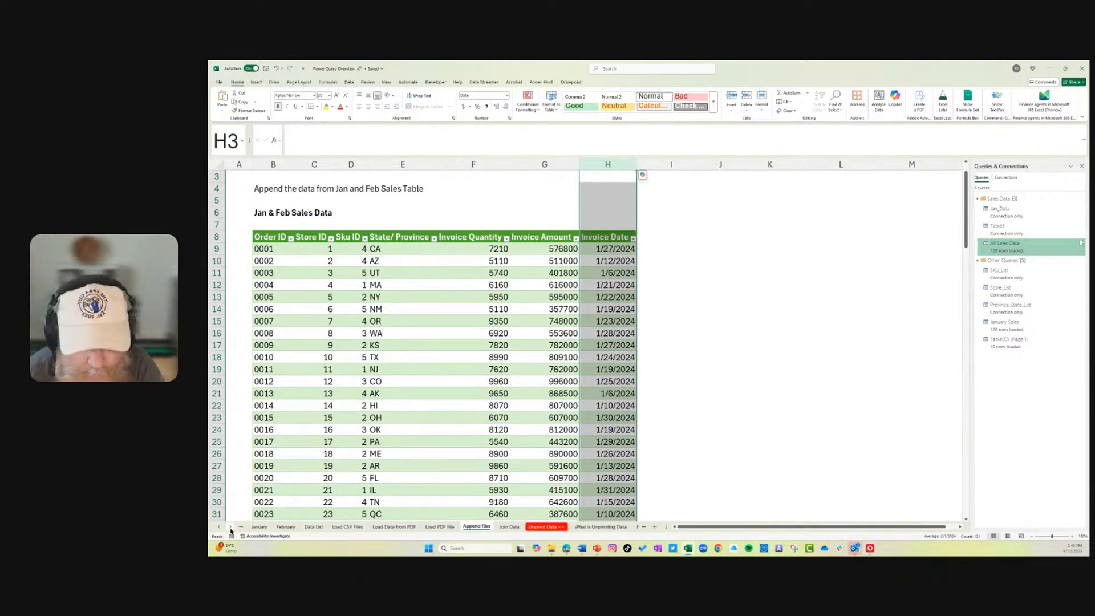
{"action": "left_click", "coordinate": [231, 527]}
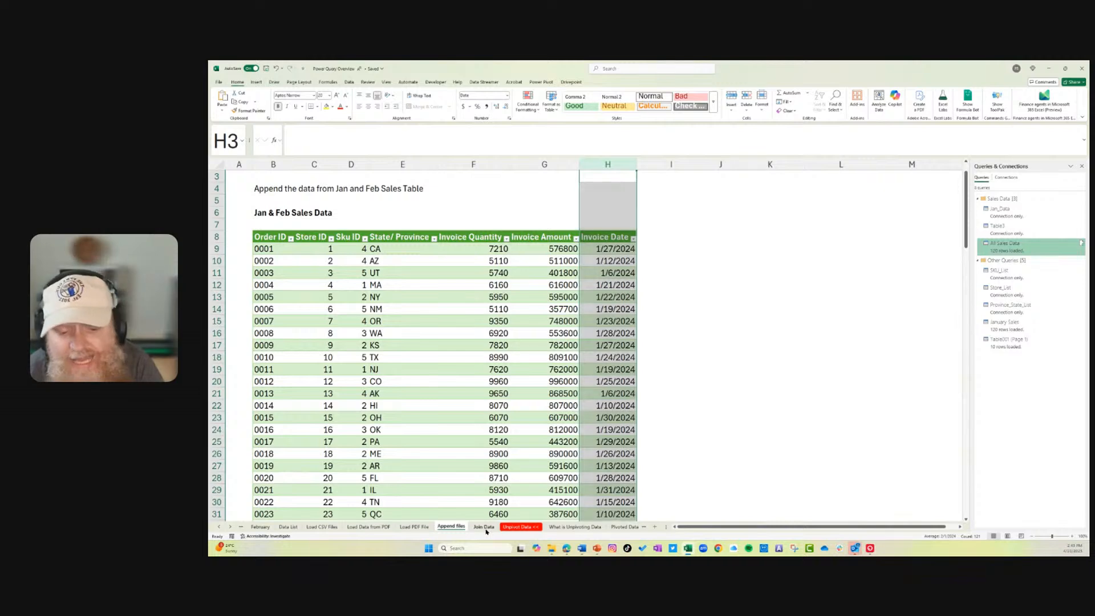
{"action": "left_click", "coordinate": [484, 527]}
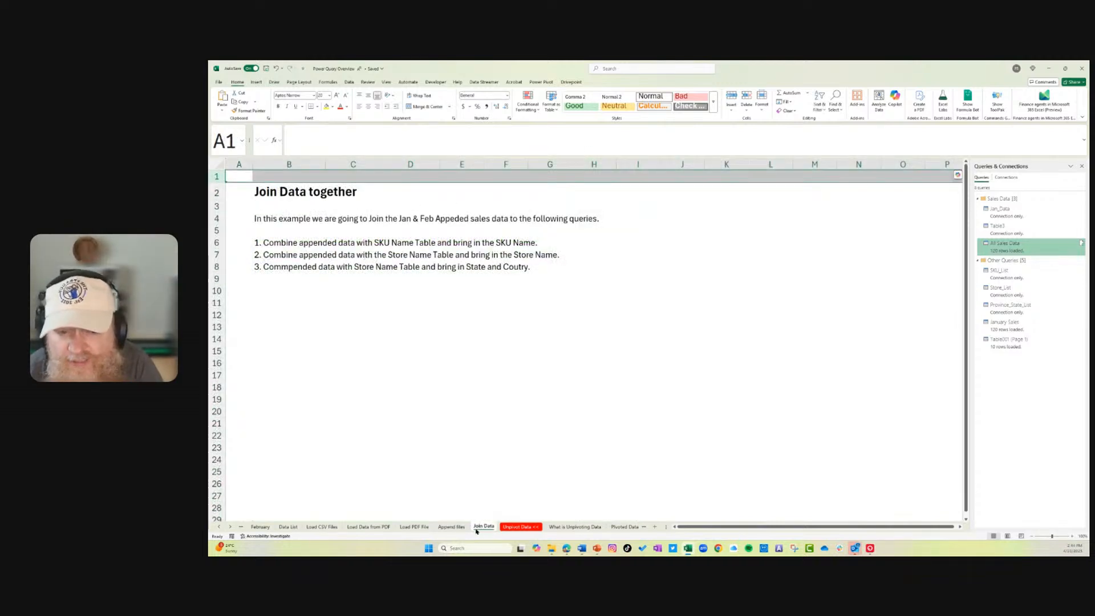
- Open the All Sales Data query for editing in the Power Query Editor
{"action": "mouse_move", "coordinate": [1018, 254]}
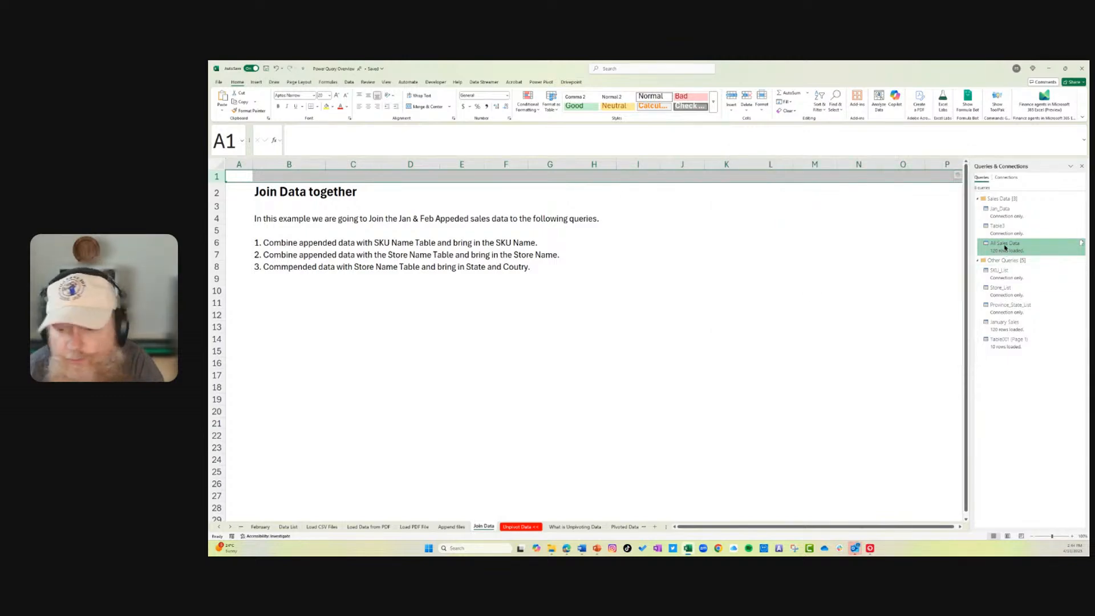
{"action": "right_click", "coordinate": [1005, 248]}
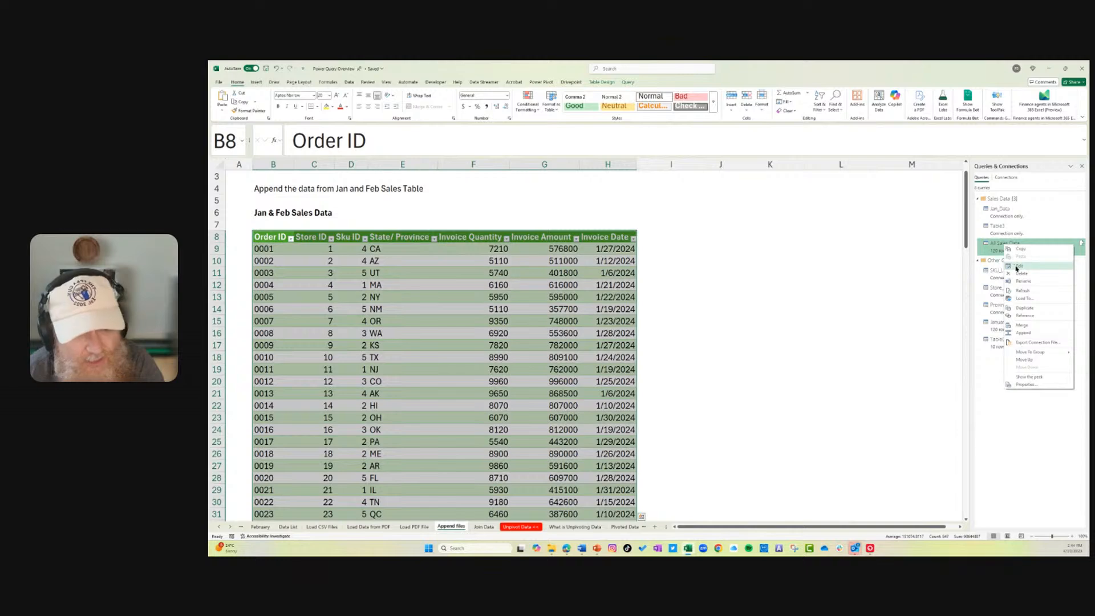
{"action": "left_click", "coordinate": [1018, 266]}
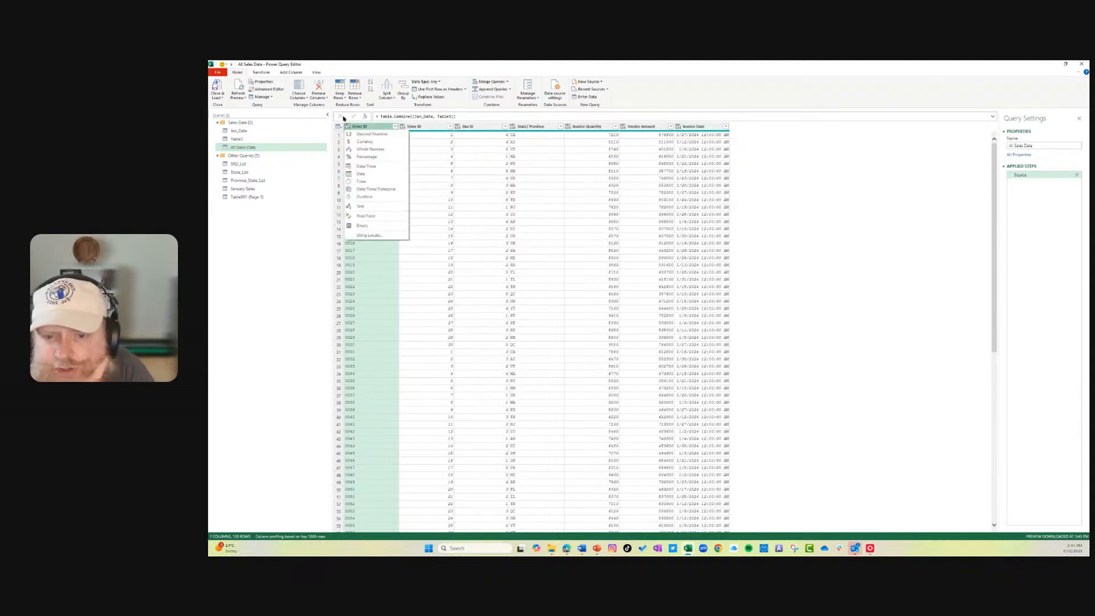
- Set the Order ID, Store ID, Sku ID and State/ Province columns of All Sales Data to the Text data type
{"action": "left_click", "coordinate": [368, 206]}
{"action": "left_click", "coordinate": [403, 126]}
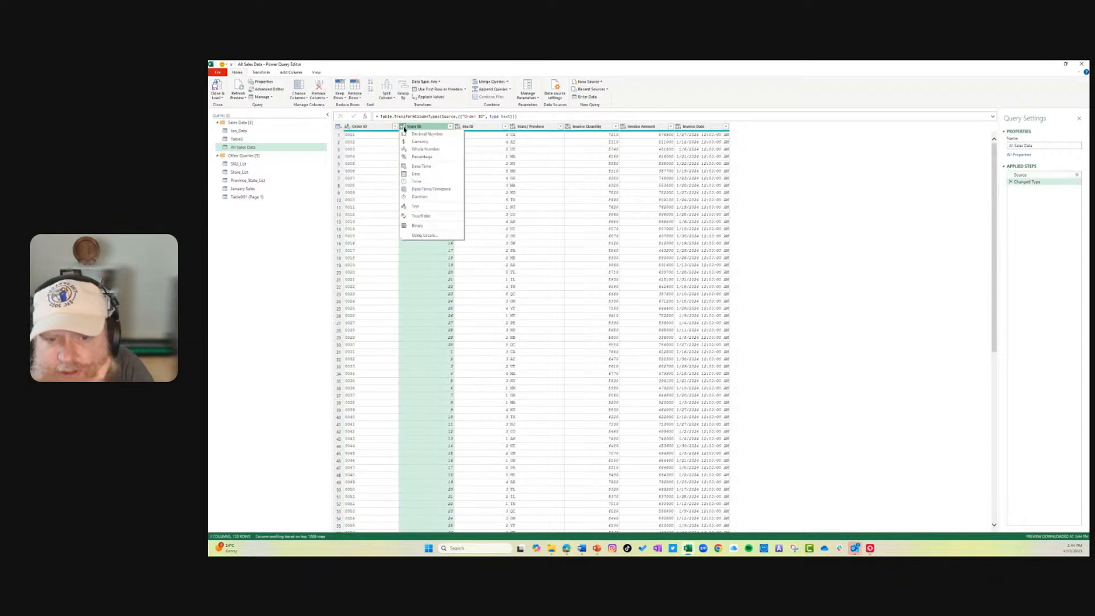
{"action": "left_click", "coordinate": [416, 206]}
{"action": "left_click", "coordinate": [458, 126]}
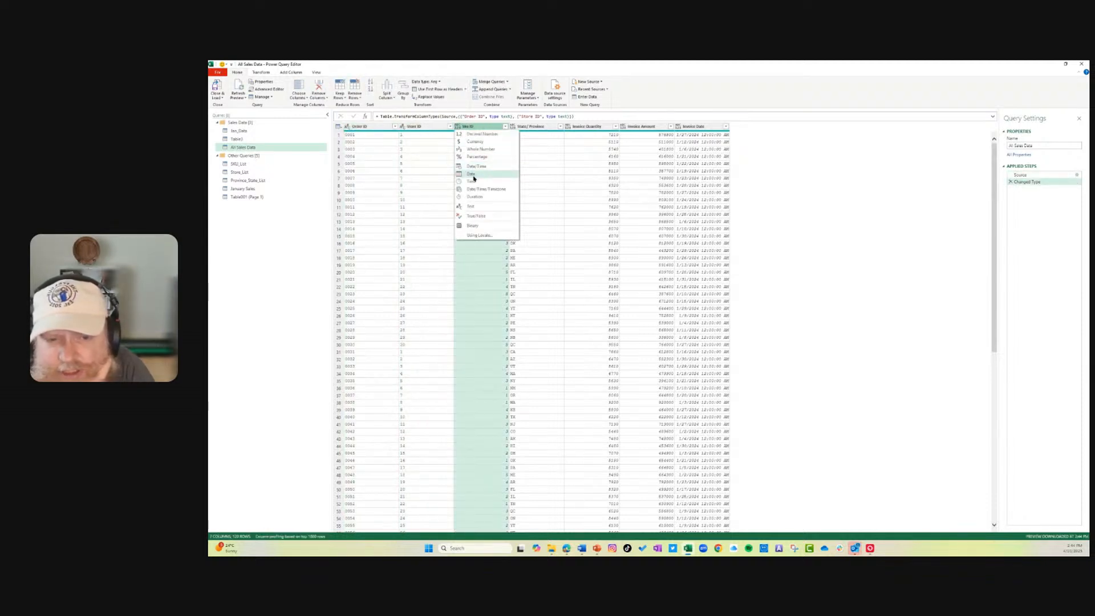
{"action": "left_click", "coordinate": [482, 206]}
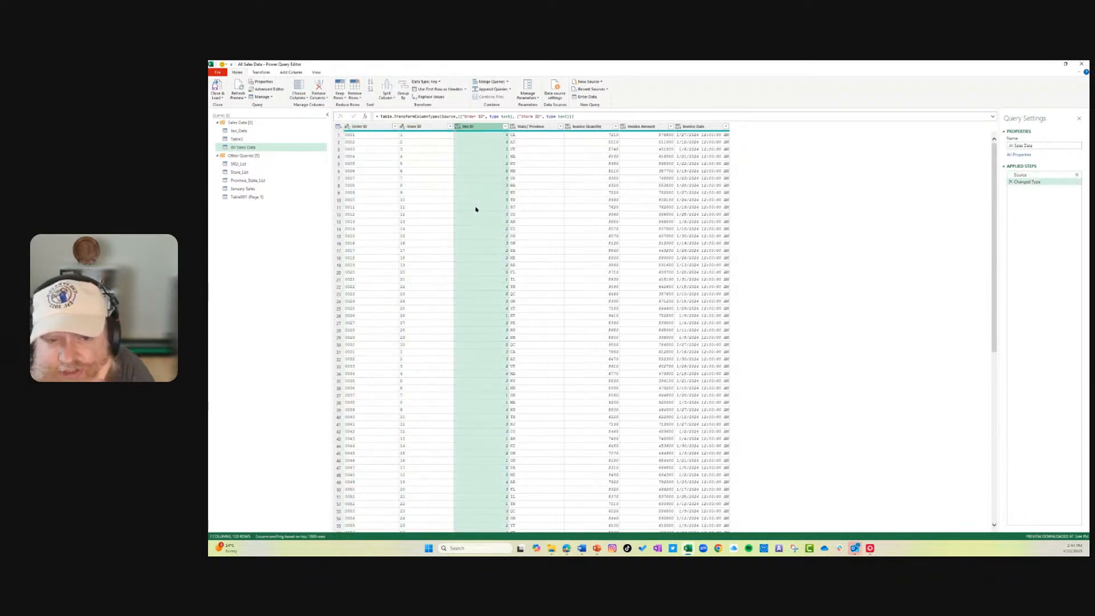
{"action": "left_click", "coordinate": [513, 127]}
{"action": "left_click", "coordinate": [526, 207]}
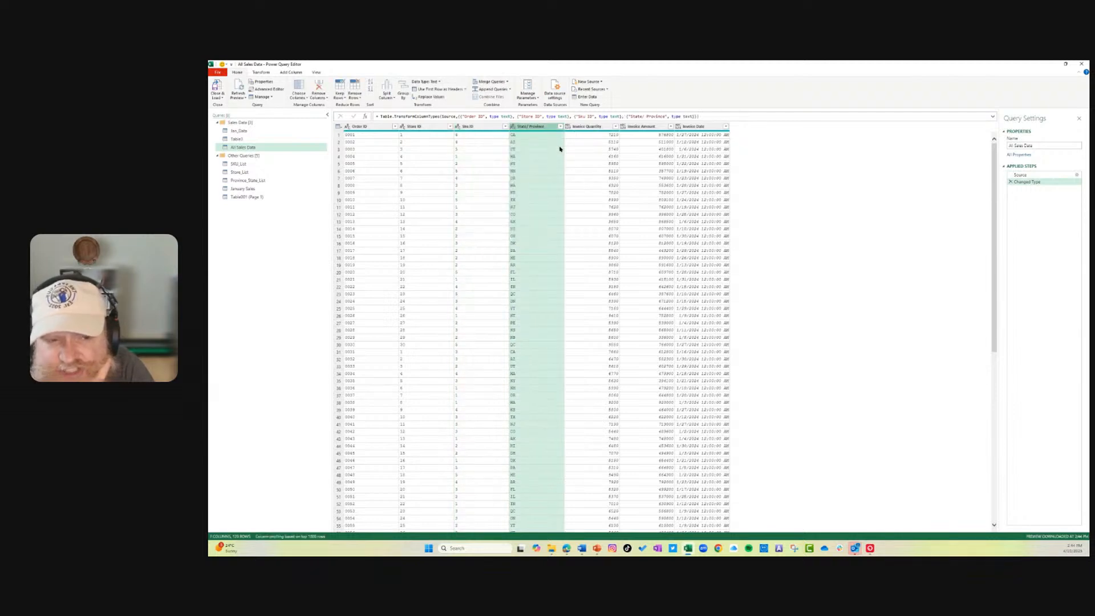
- Set Invoice Quantity to Whole Number, Invoice Amount to Currency and Invoice Date to Date in All Sales Data
{"action": "left_click", "coordinate": [568, 126]}
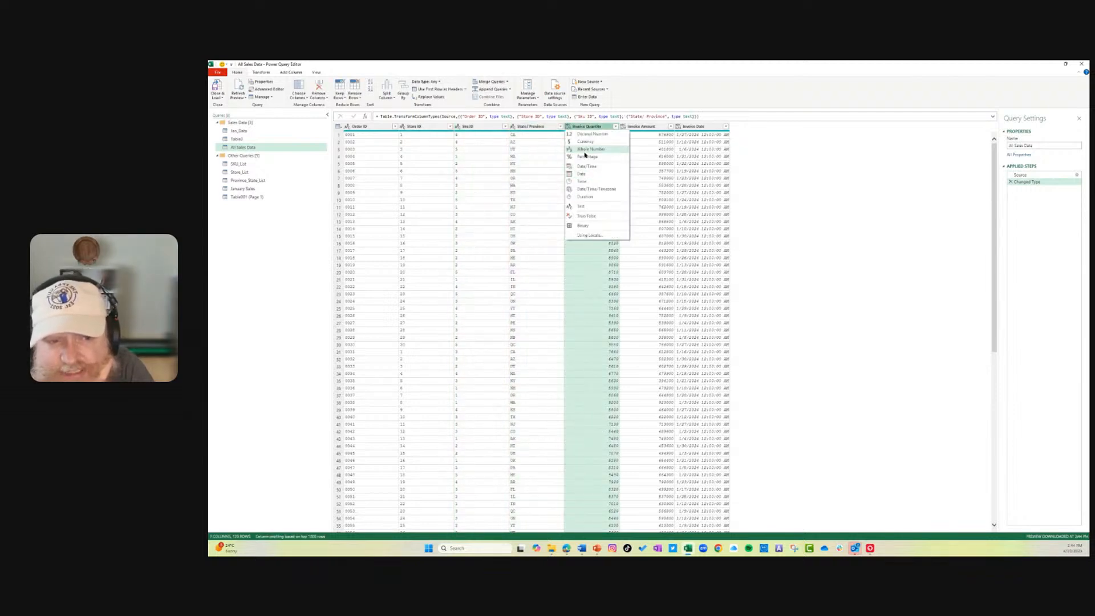
{"action": "left_click", "coordinate": [585, 150]}
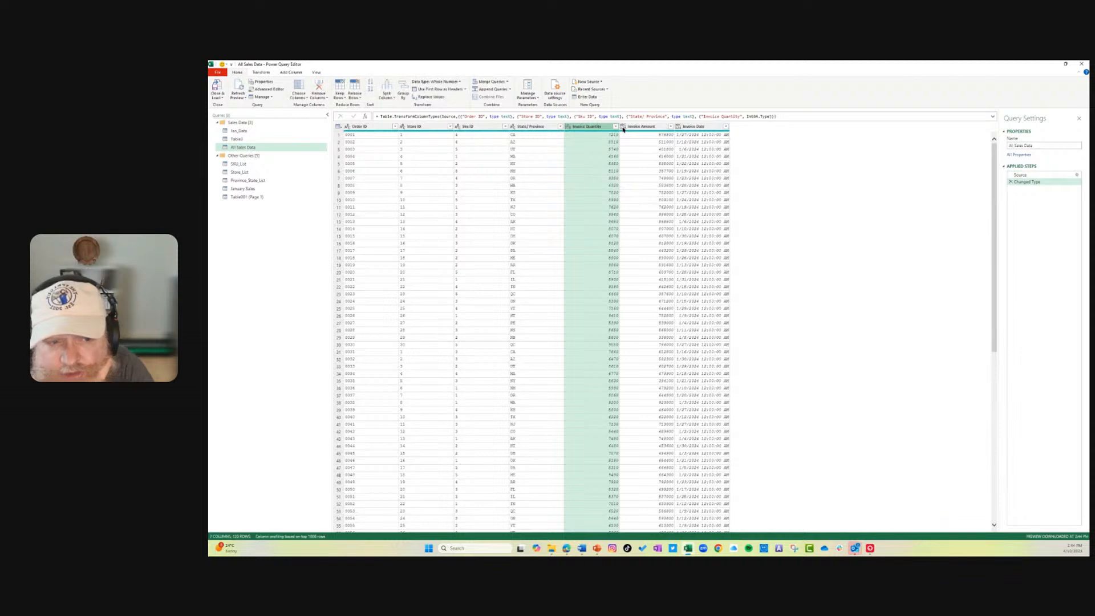
{"action": "left_click", "coordinate": [623, 126]}
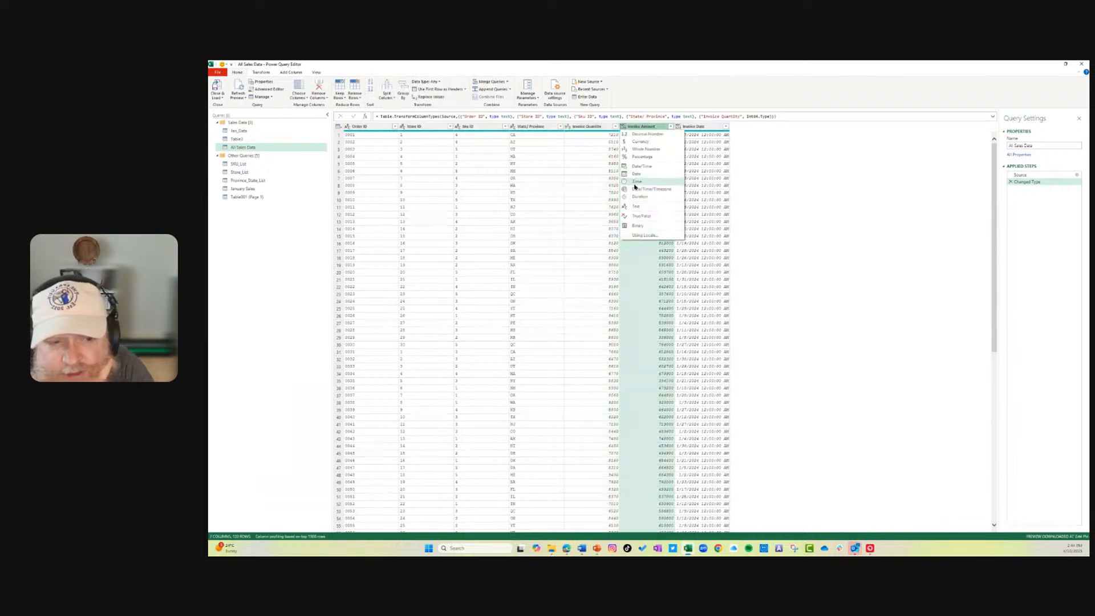
{"action": "left_click", "coordinate": [639, 141]}
{"action": "left_click", "coordinate": [679, 126]}
{"action": "left_click", "coordinate": [693, 174]}
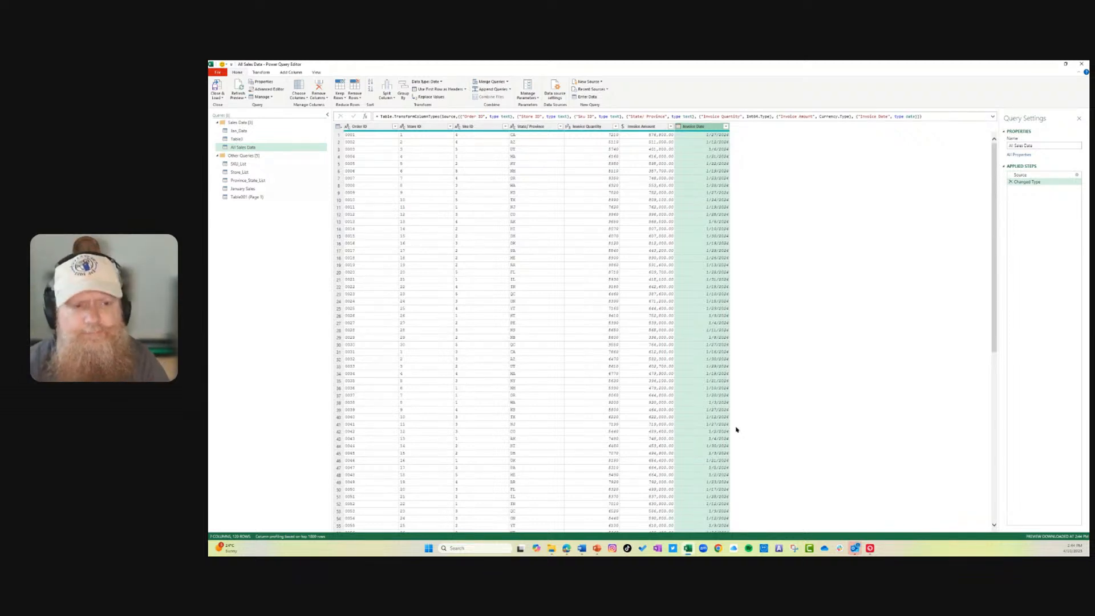
- Review the Store ID, Sku ID and State/ Province key columns, and examine the SKU_List and Store_List queries for matching columns
{"action": "left_click", "coordinate": [426, 126]}
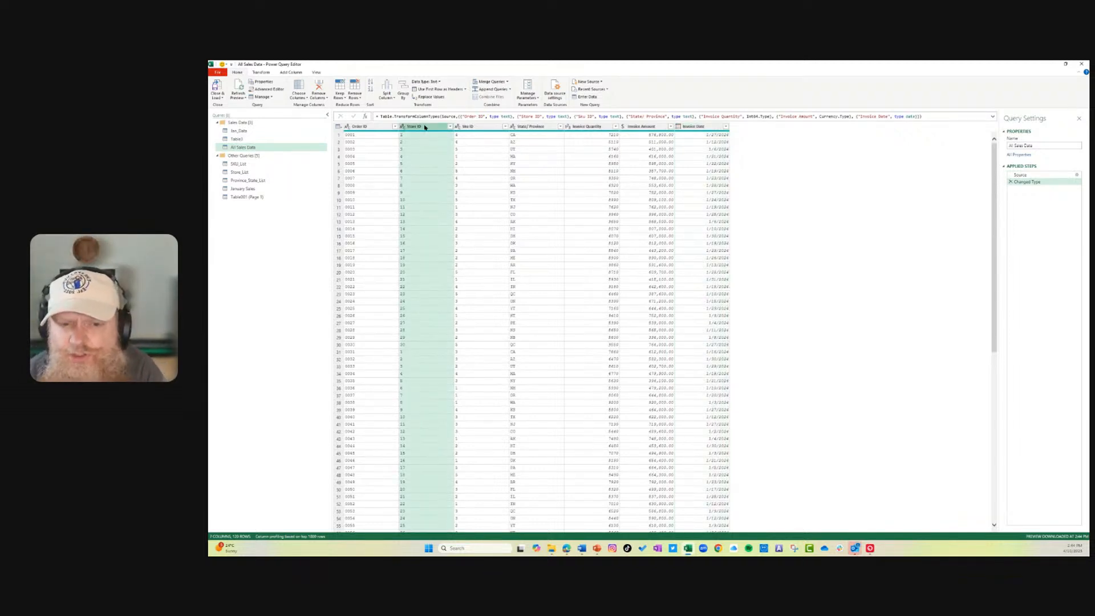
{"action": "left_click", "coordinate": [487, 127]}
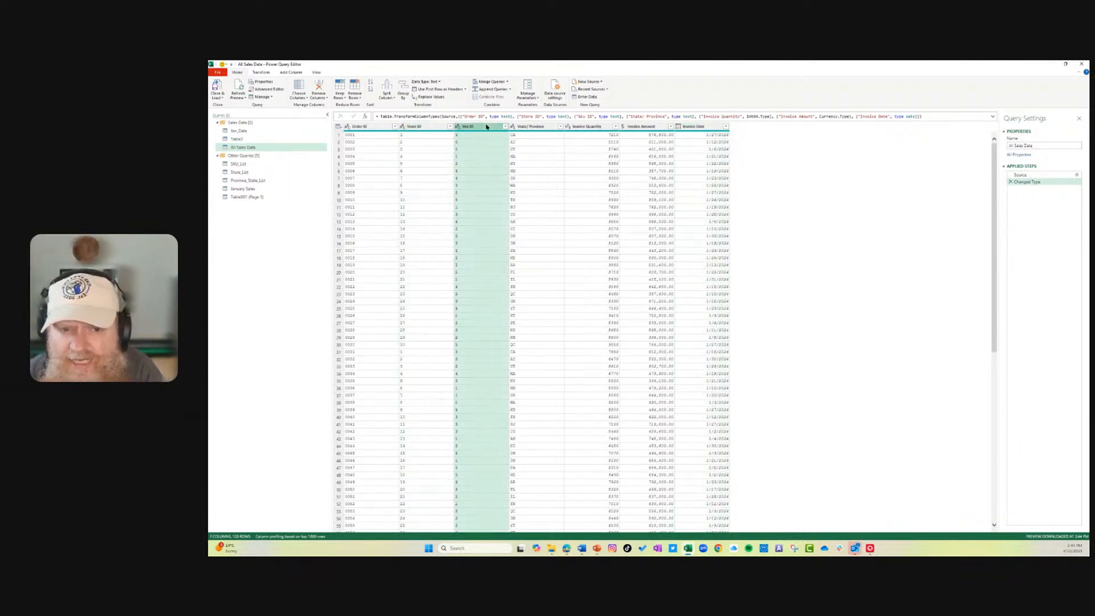
{"action": "left_click", "coordinate": [532, 128]}
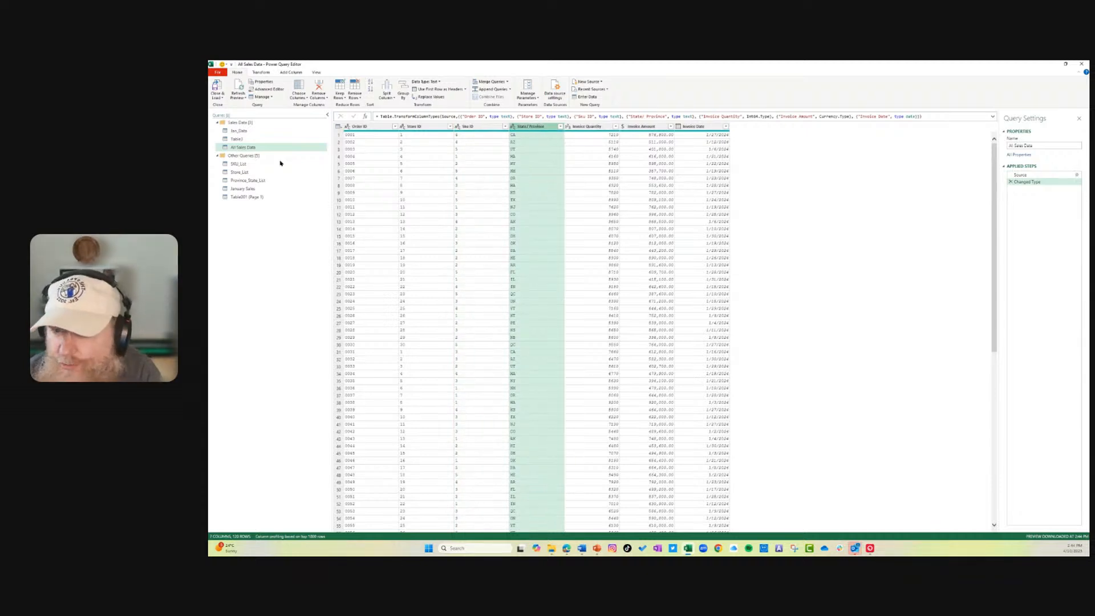
{"action": "left_click", "coordinate": [265, 164]}
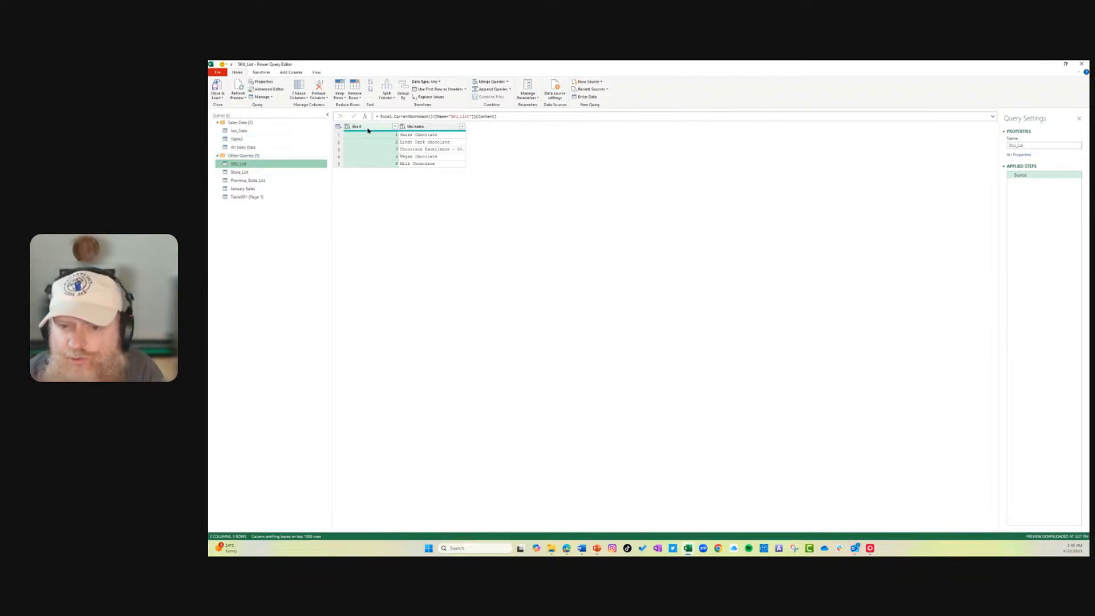
{"action": "left_click", "coordinate": [277, 171]}
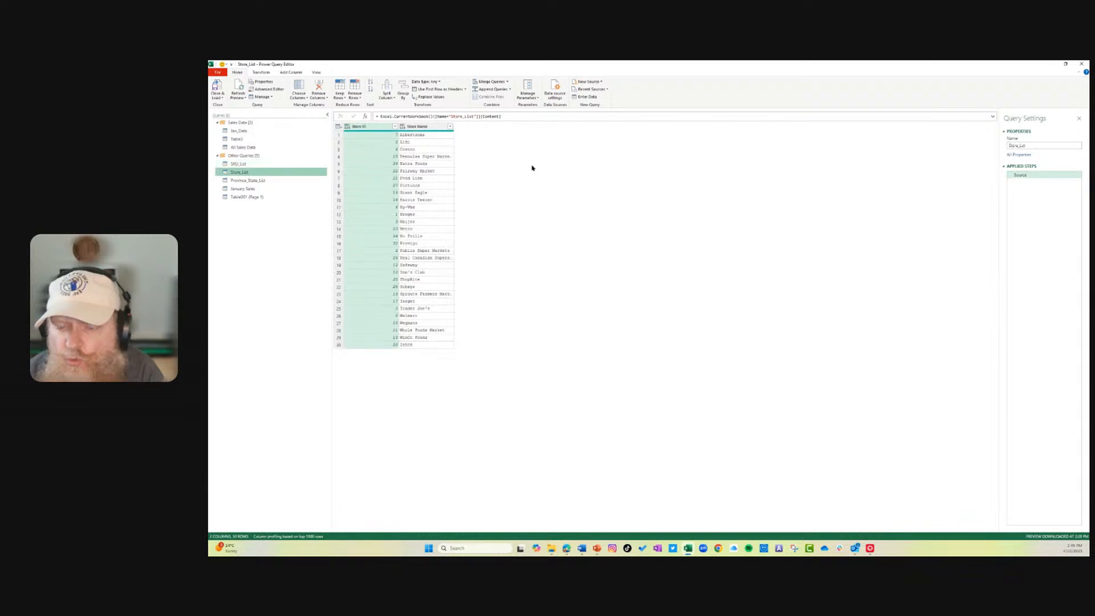
- Set the Name, Abbreviation and Country columns of the Province_State_List query to the Text data type
{"action": "left_click", "coordinate": [270, 180]}
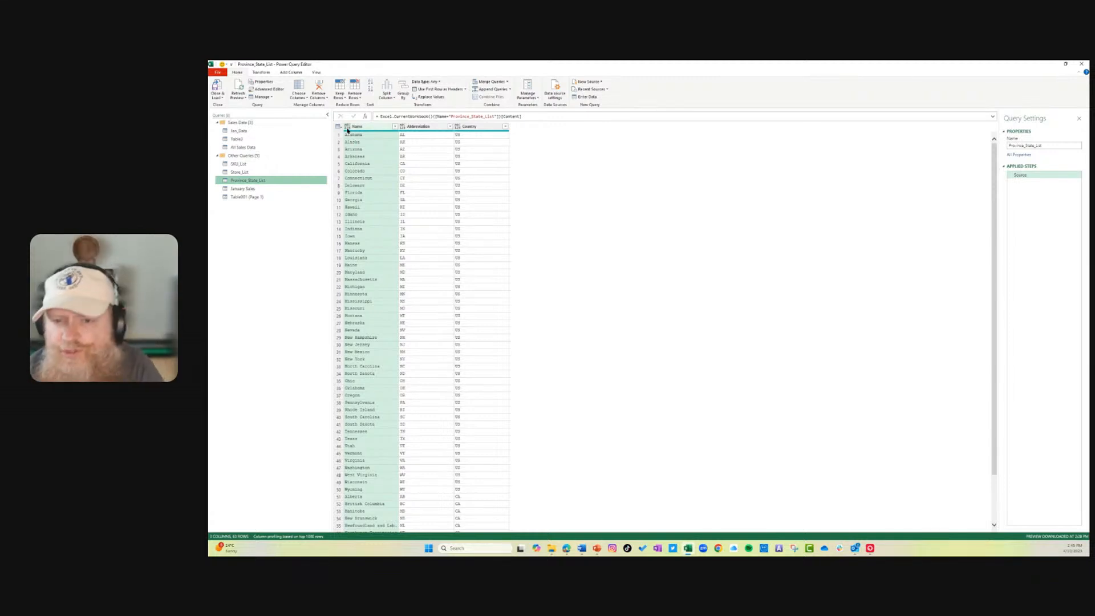
{"action": "left_click", "coordinate": [348, 127]}
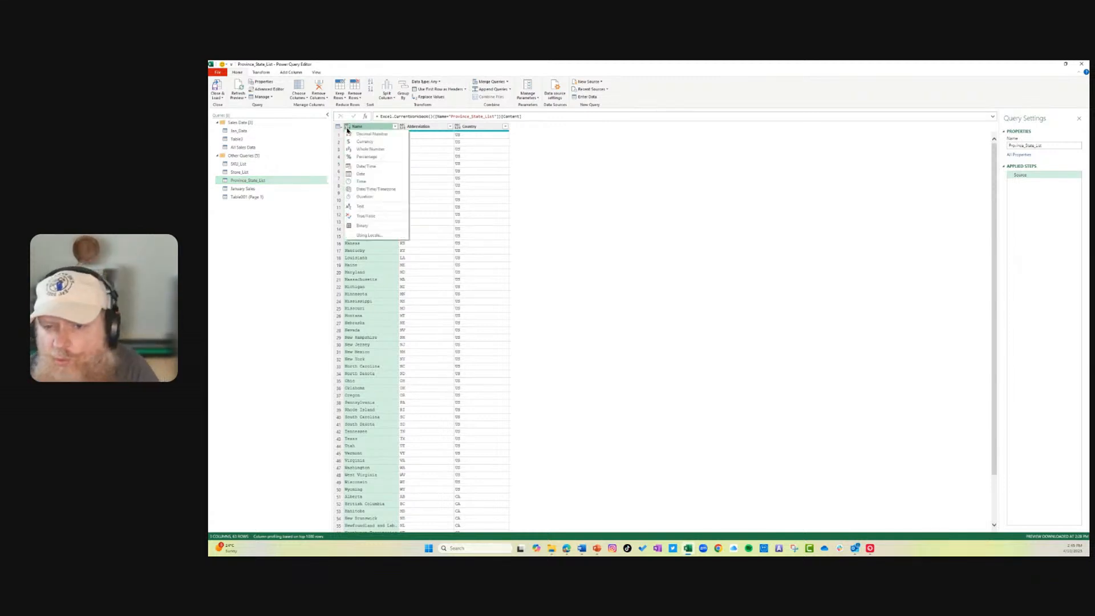
{"action": "left_click", "coordinate": [361, 206]}
{"action": "left_click", "coordinate": [403, 127]}
{"action": "left_click", "coordinate": [402, 127]}
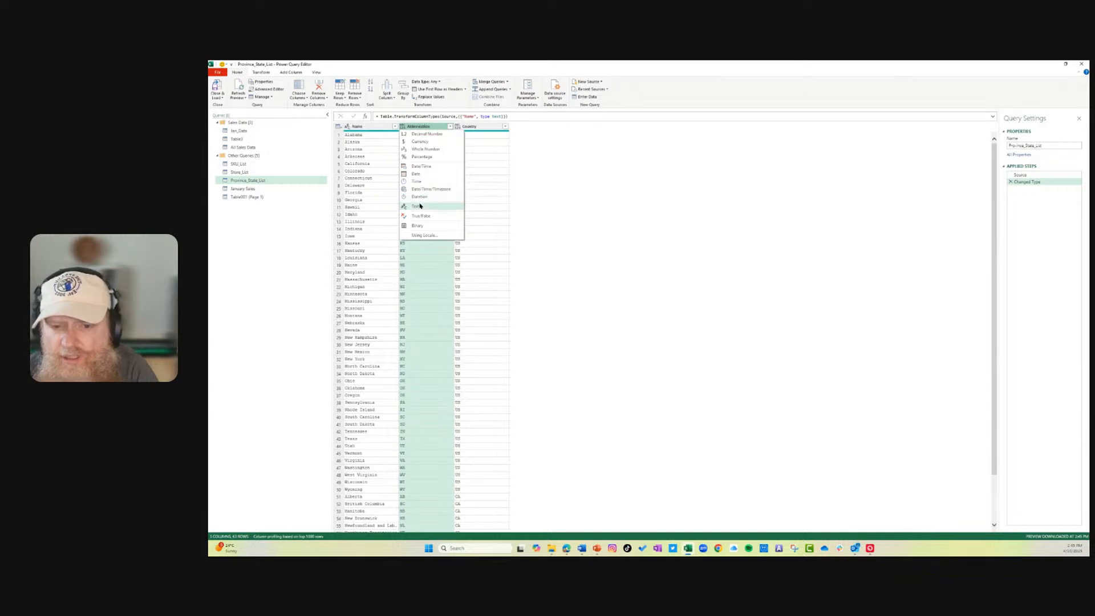
{"action": "left_click", "coordinate": [416, 205]}
{"action": "left_click", "coordinate": [458, 128]}
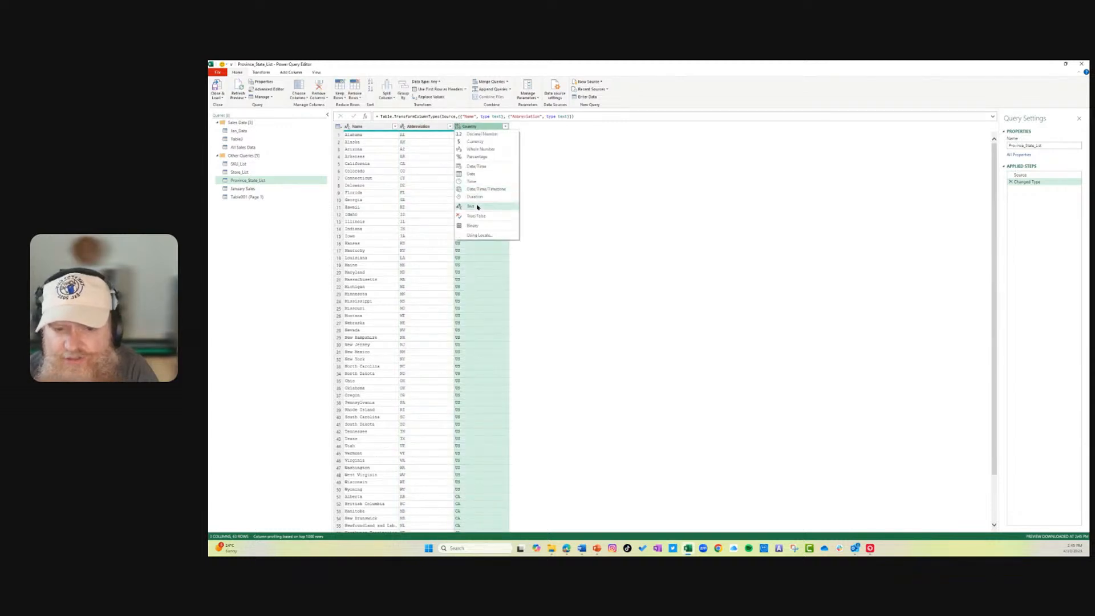
{"action": "left_click", "coordinate": [474, 206]}
- Set the Store ID and Store Name columns of the Store_List query to the Text data type
{"action": "left_click", "coordinate": [244, 172]}
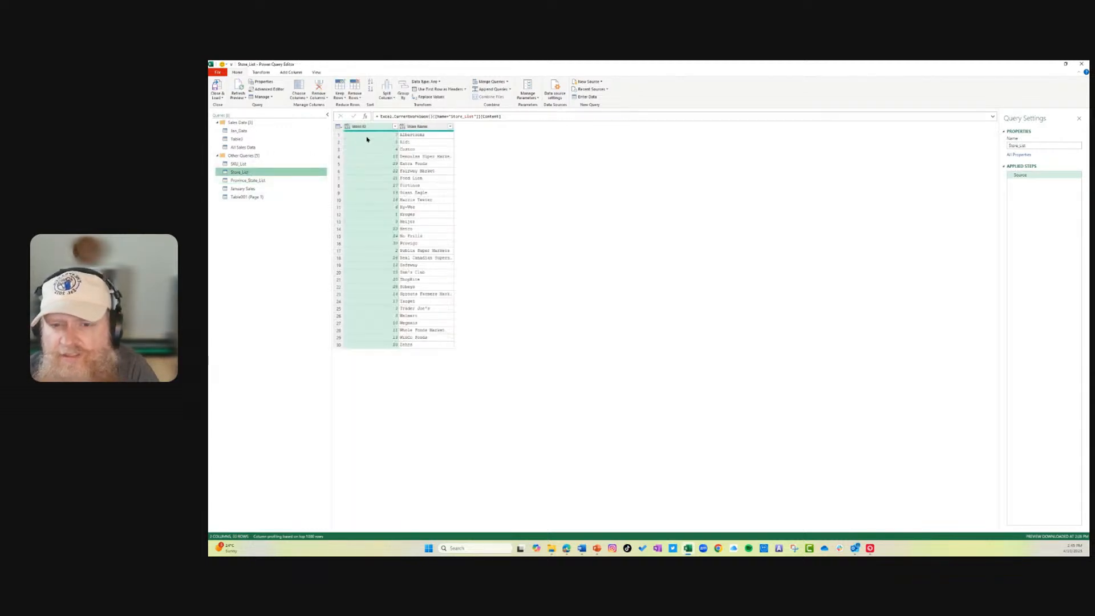
{"action": "left_click", "coordinate": [348, 126]}
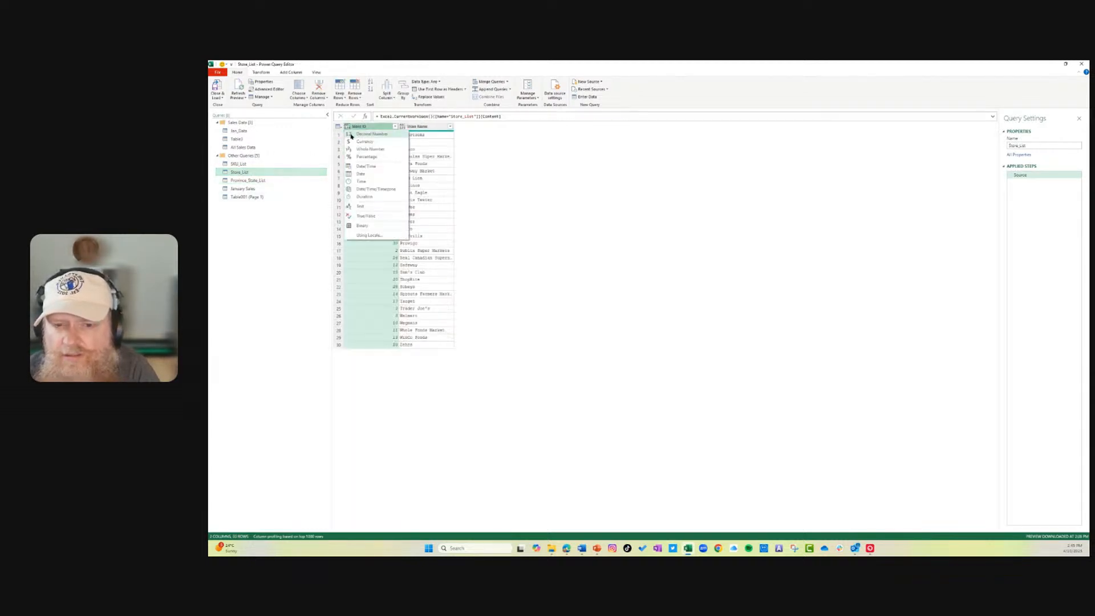
{"action": "left_click", "coordinate": [361, 206]}
{"action": "left_click", "coordinate": [402, 127]}
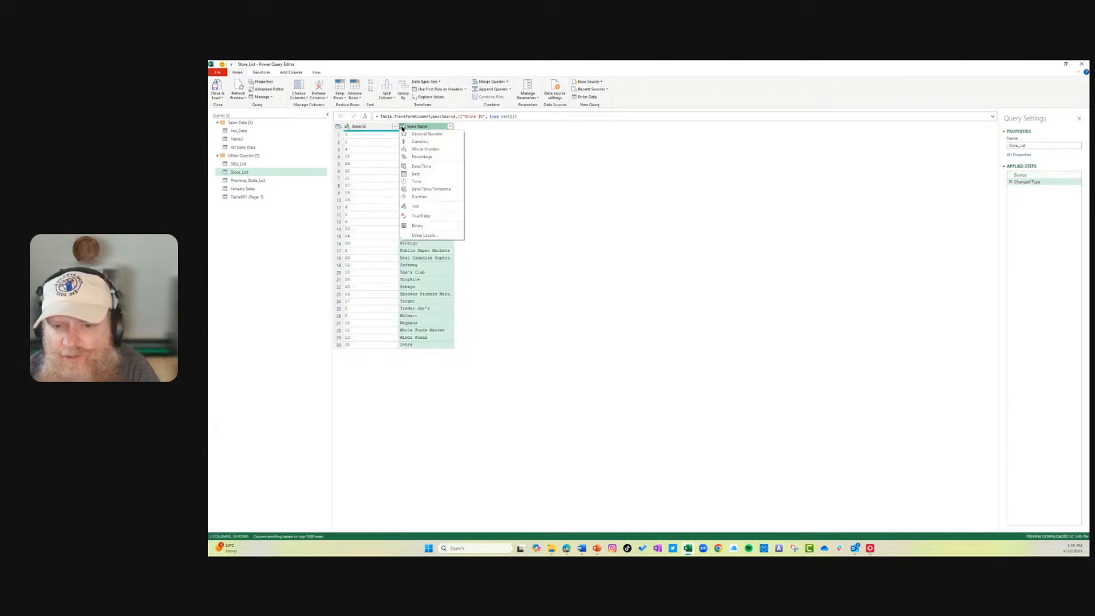
{"action": "left_click", "coordinate": [416, 206]}
- Set the Sku # and Sku name columns of the SKU_List query to the Text data type
{"action": "left_click", "coordinate": [238, 164]}
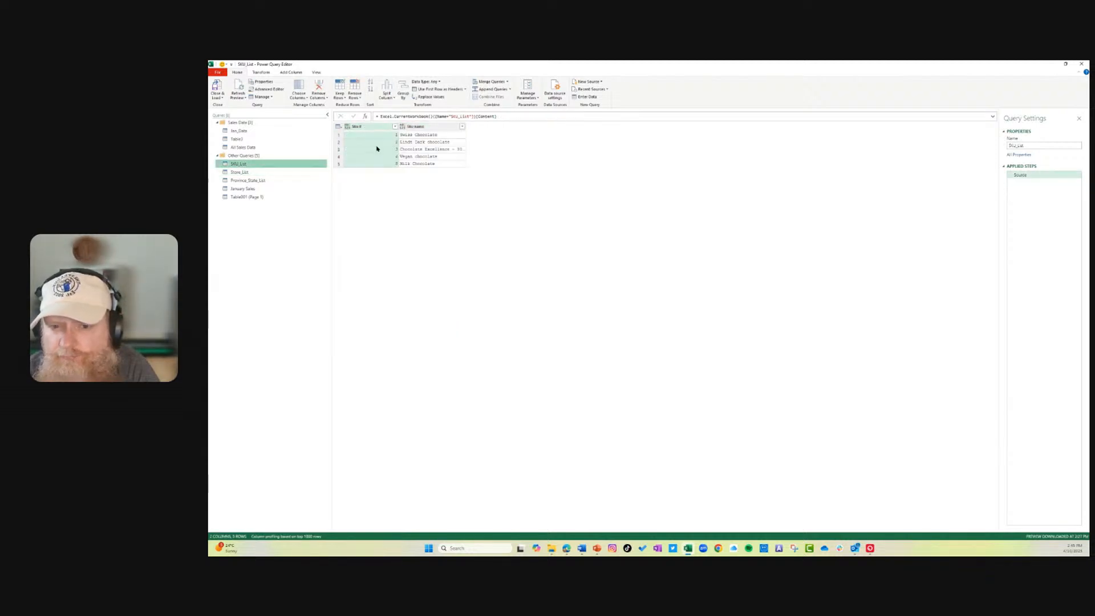
{"action": "left_click", "coordinate": [349, 126]}
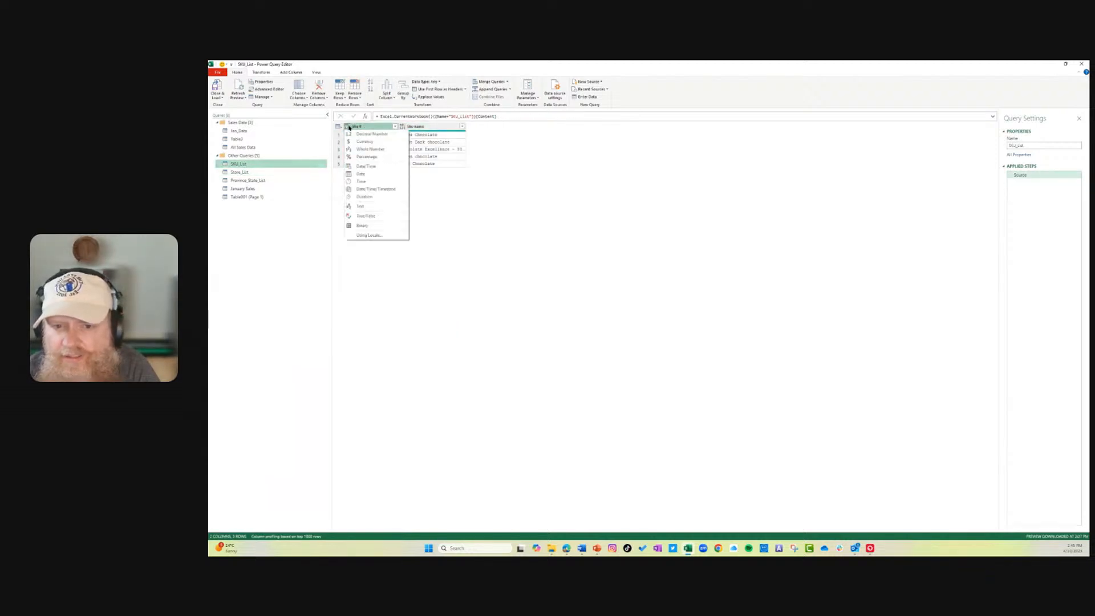
{"action": "left_click", "coordinate": [361, 206]}
{"action": "left_click", "coordinate": [402, 127]}
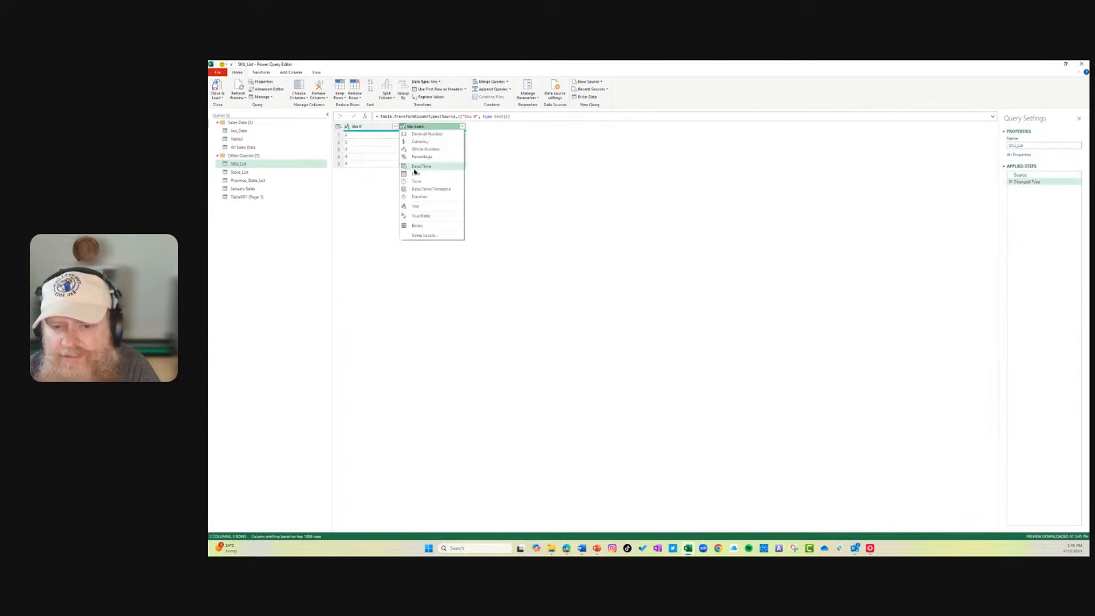
{"action": "left_click", "coordinate": [420, 207]}
- Compare the key columns of All Sales Data with those in the Store_List, SKU_List and Province_State_List queries
{"action": "left_click", "coordinate": [251, 147]}
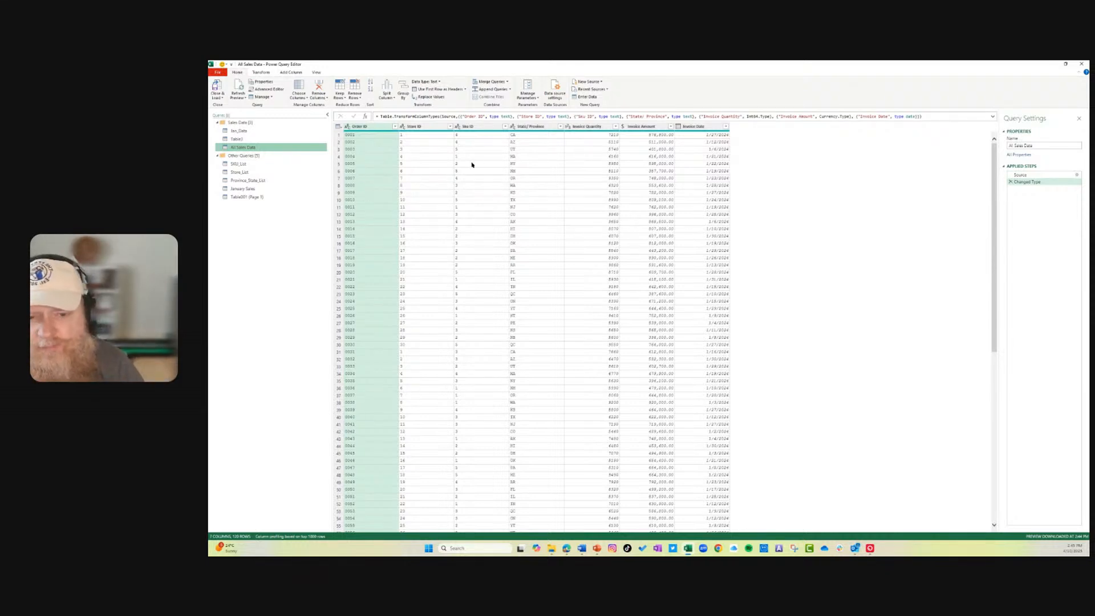
{"action": "left_click", "coordinate": [418, 129]}
{"action": "left_click", "coordinate": [250, 171]}
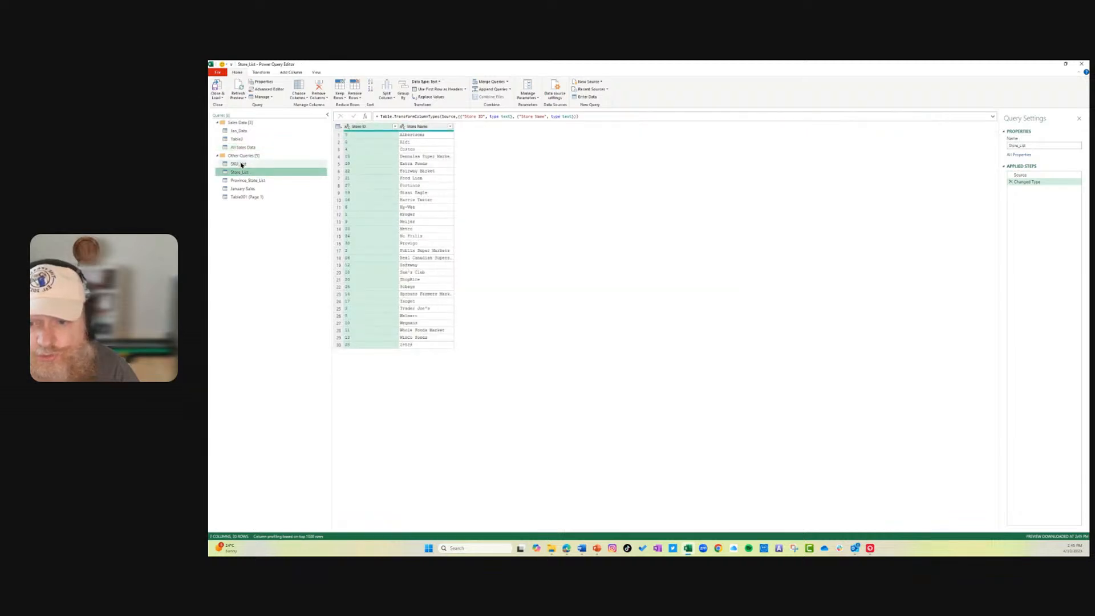
{"action": "left_click", "coordinate": [240, 164]}
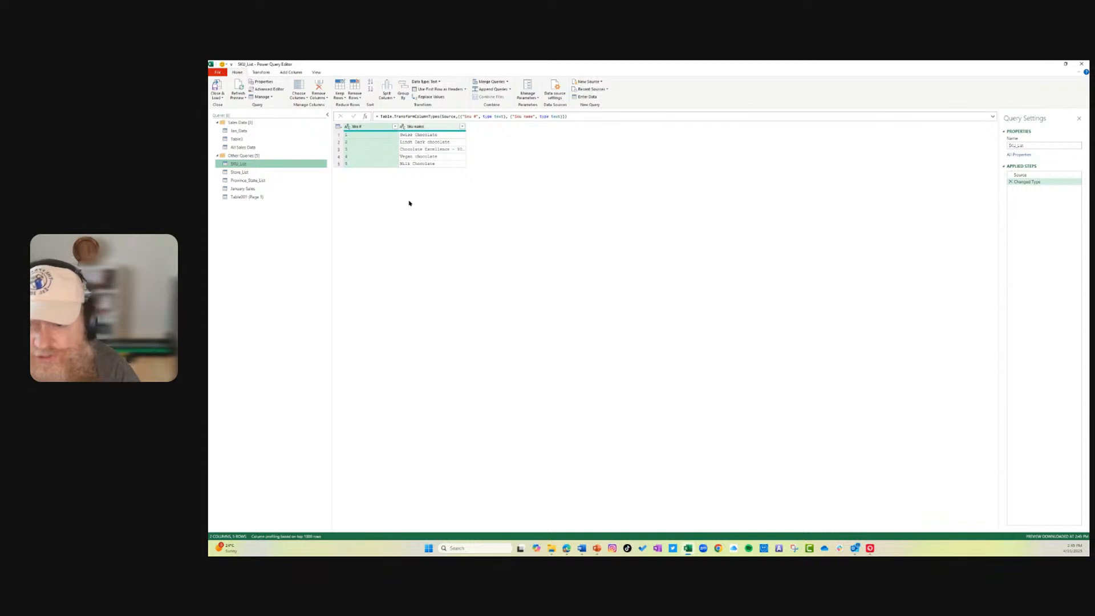
{"action": "left_click", "coordinate": [251, 181]}
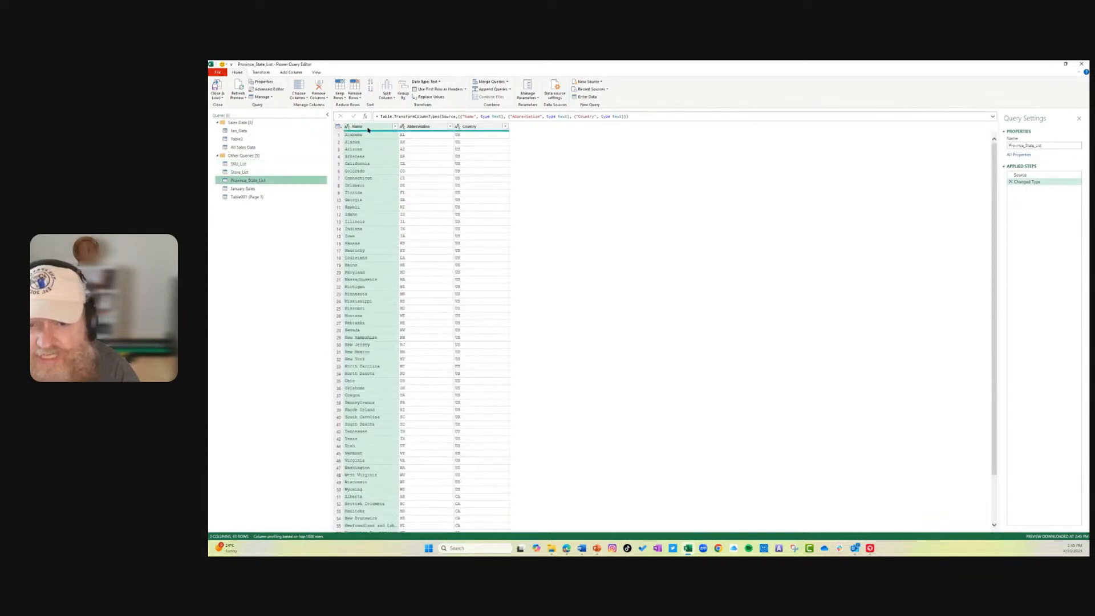
- Start a merge on the All Sales Data query with SKU_List as the second table
{"action": "left_click", "coordinate": [248, 146]}
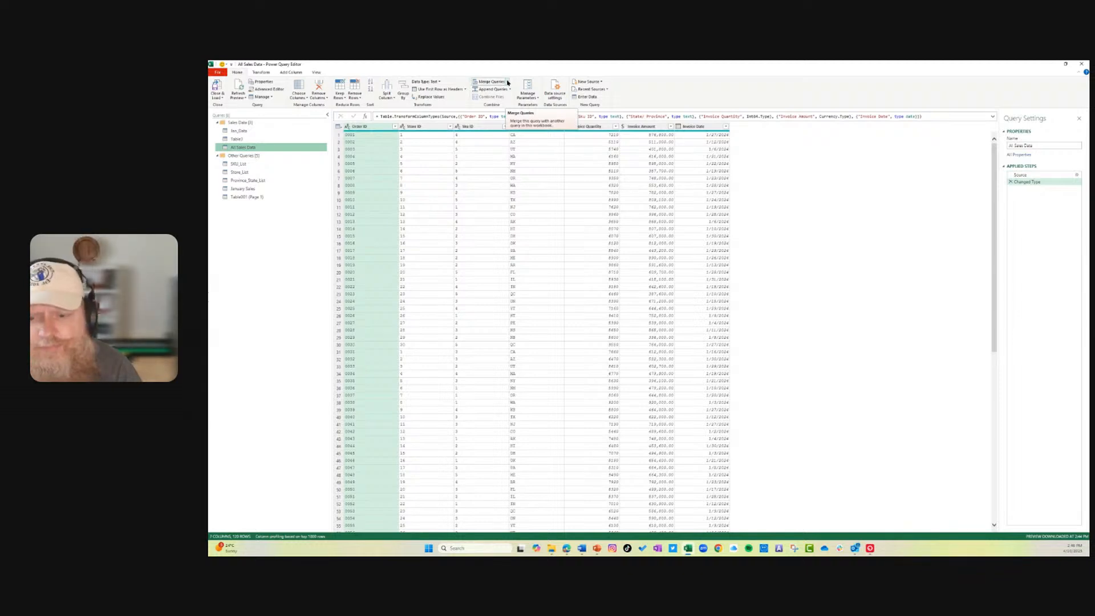
{"action": "left_click", "coordinate": [507, 82]}
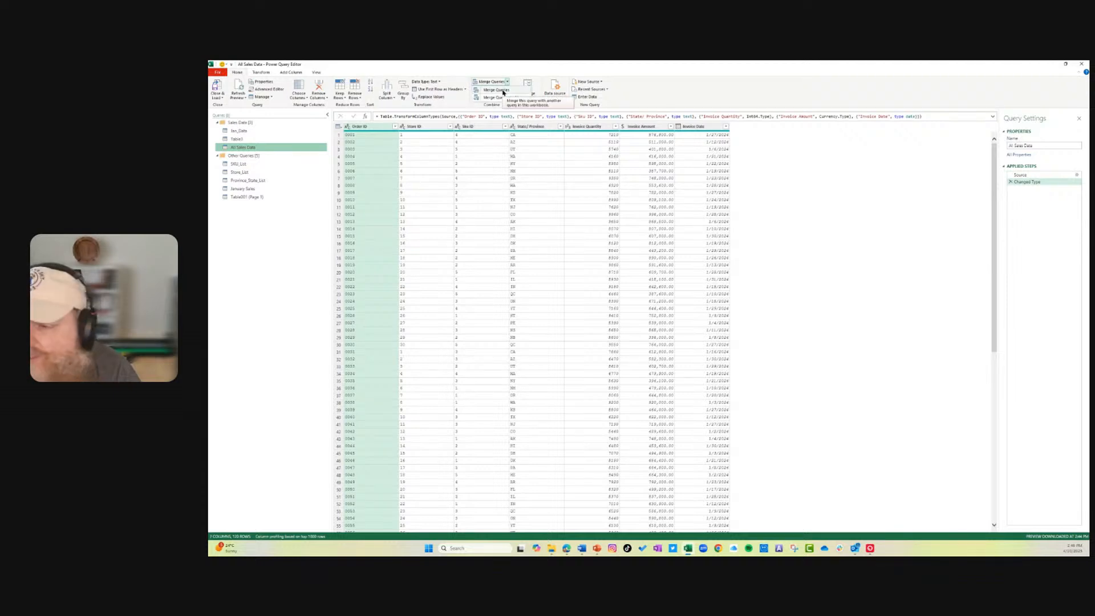
{"action": "left_click", "coordinate": [502, 90]}
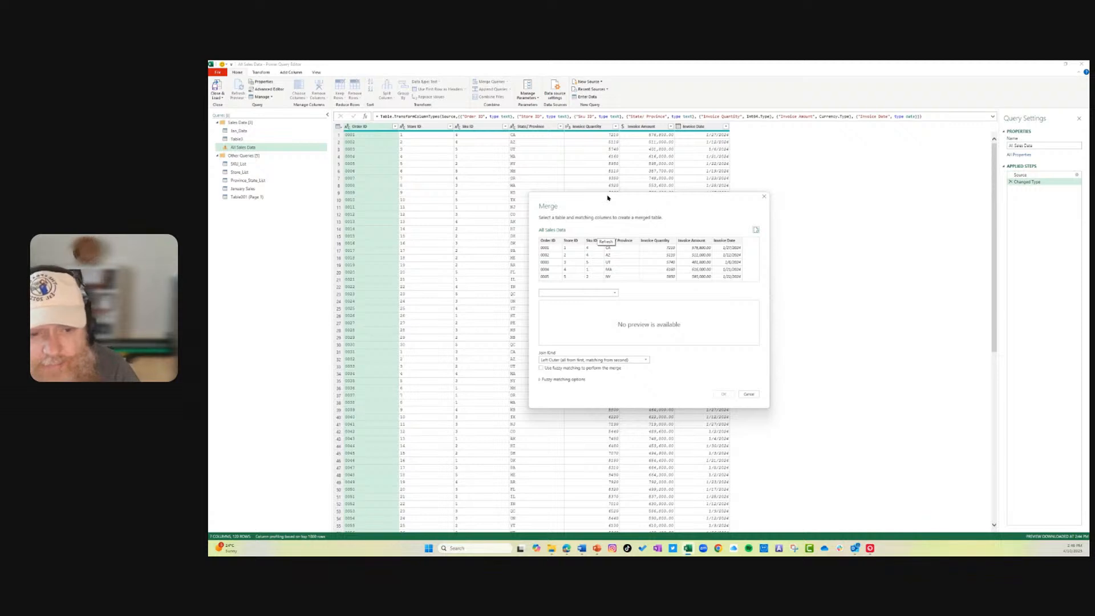
{"action": "left_click_drag", "start_coordinate": [609, 202], "coordinate": [433, 169]}
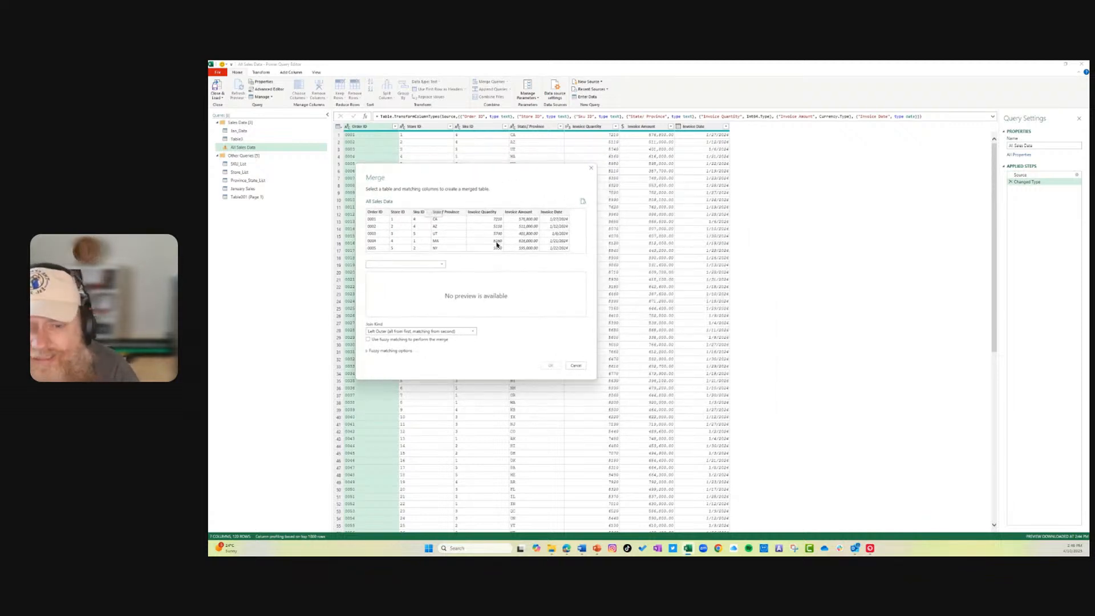
{"action": "left_click", "coordinate": [443, 264]}
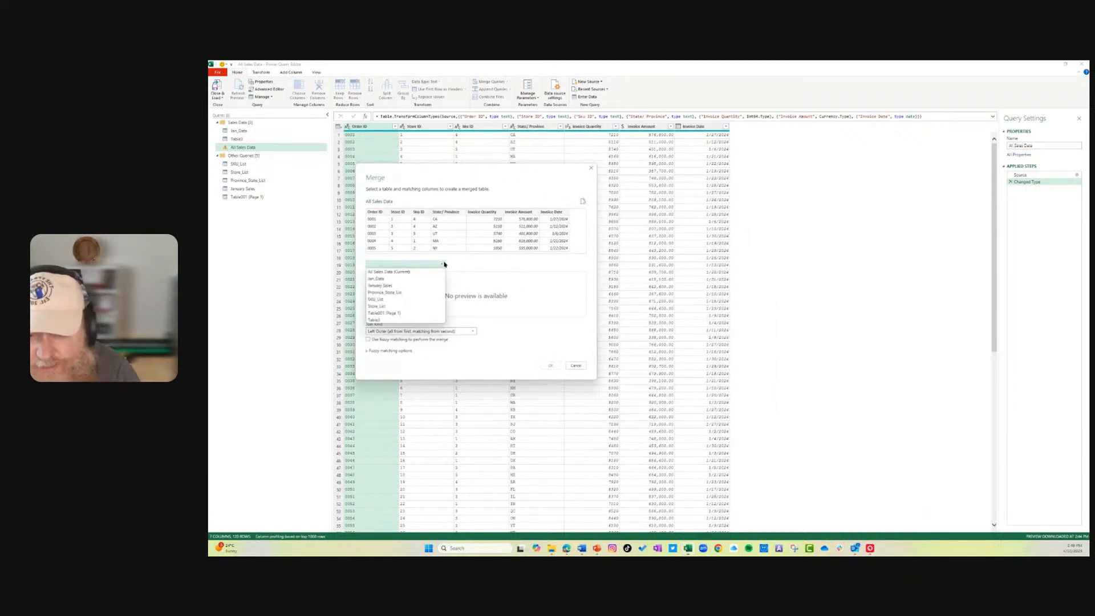
{"action": "left_click", "coordinate": [376, 299]}
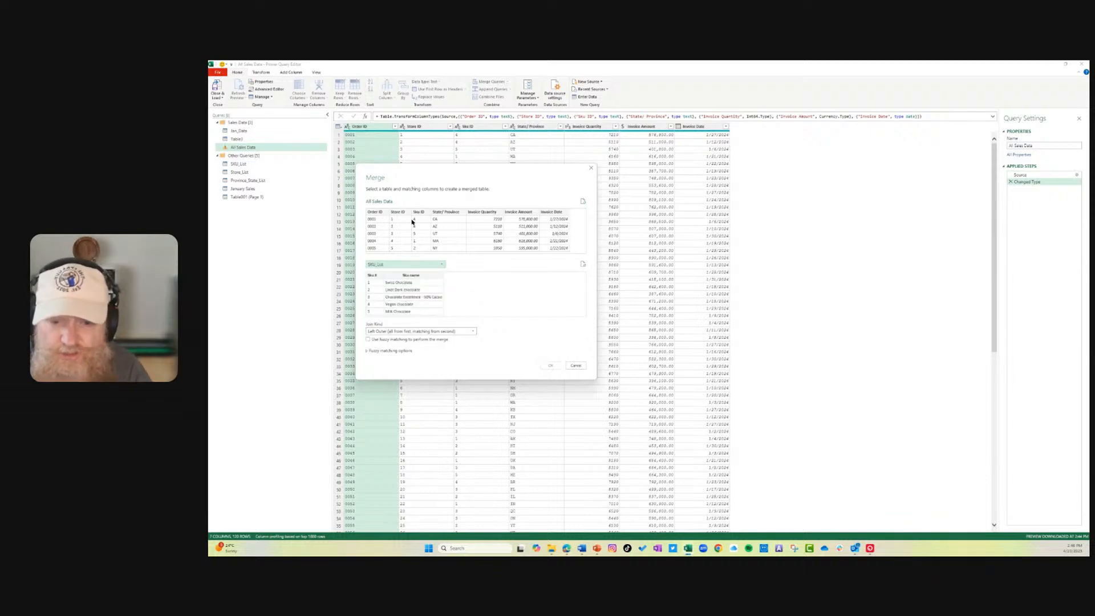
- Match Sku ID in All Sales Data with Sku # in SKU_List and complete the Left Outer merge
{"action": "left_click", "coordinate": [399, 213]}
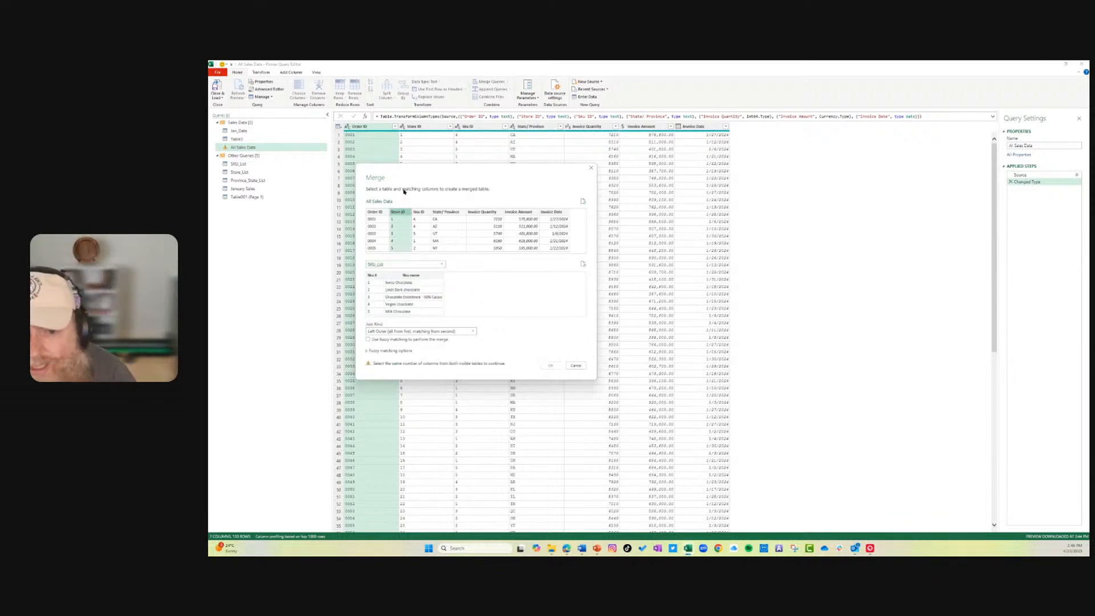
{"action": "left_click", "coordinate": [372, 275]}
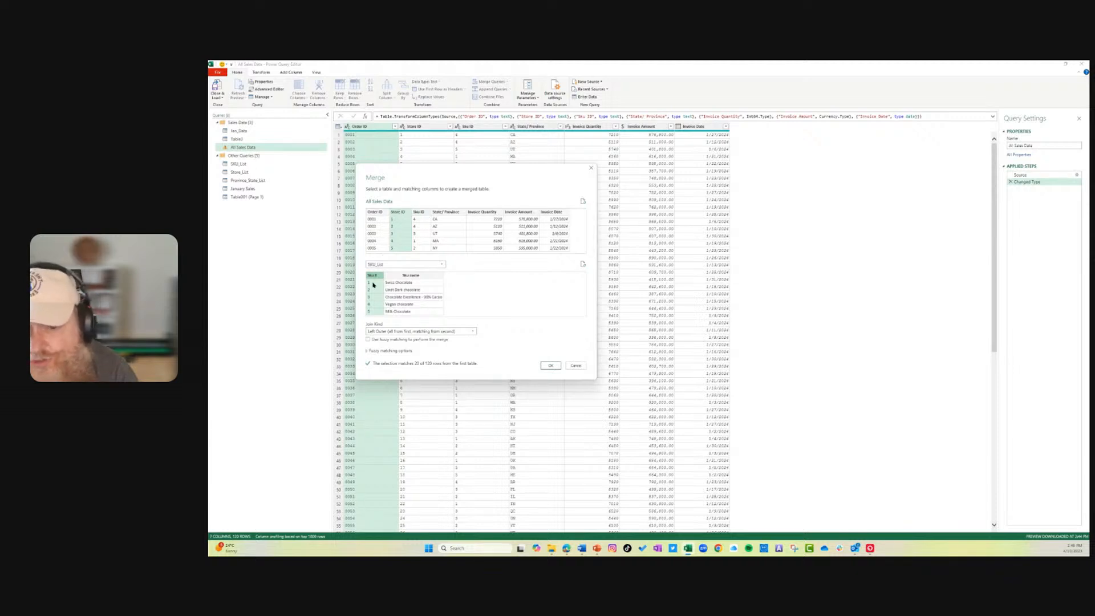
{"action": "left_click", "coordinate": [422, 212]}
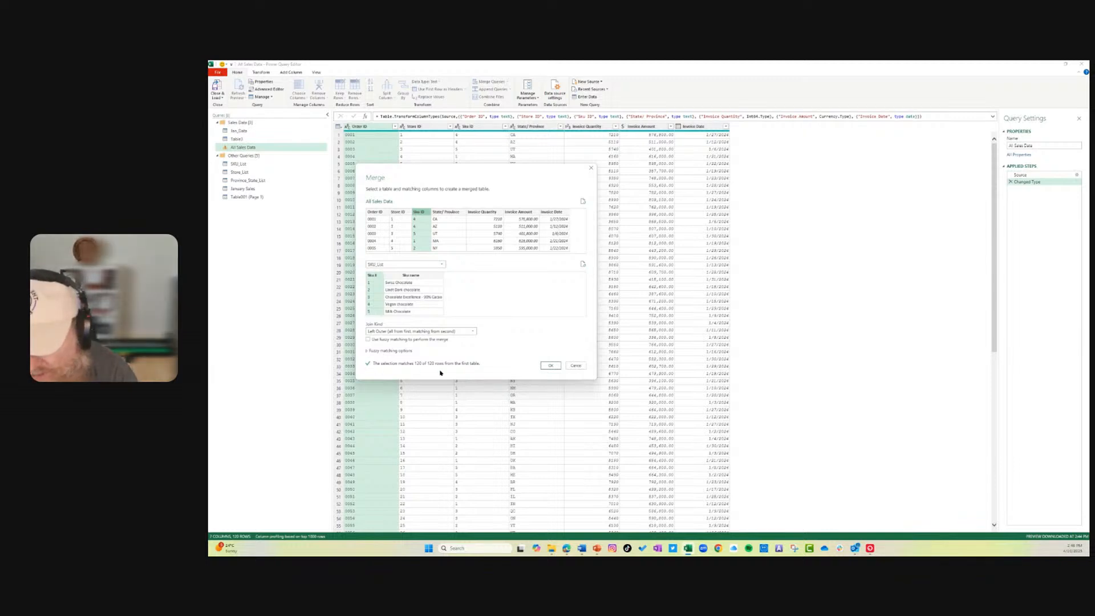
{"action": "left_click", "coordinate": [408, 213]}
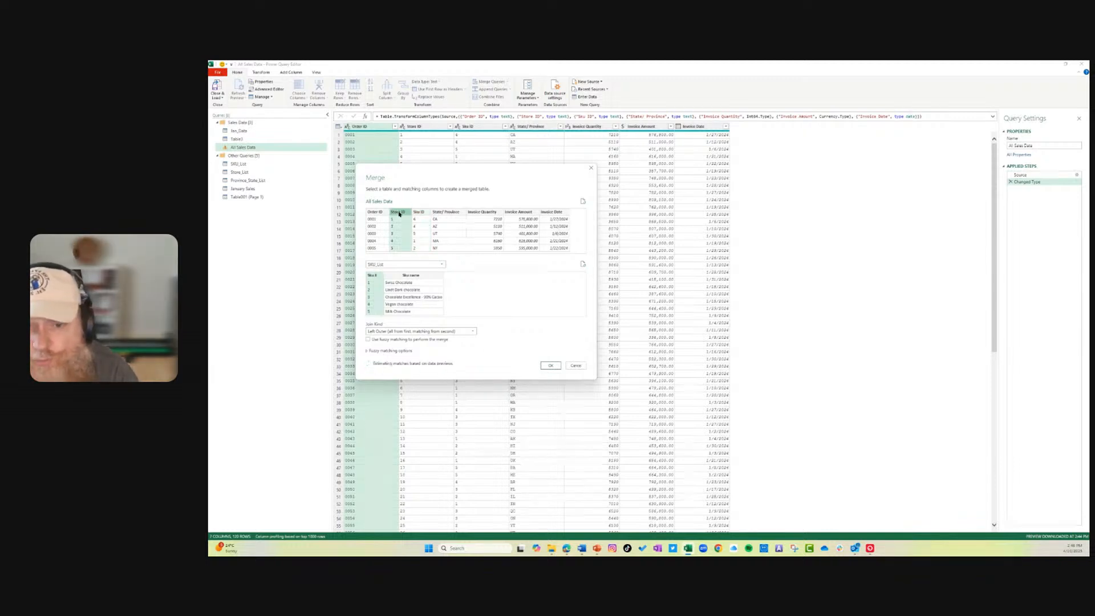
{"action": "left_click", "coordinate": [418, 213]}
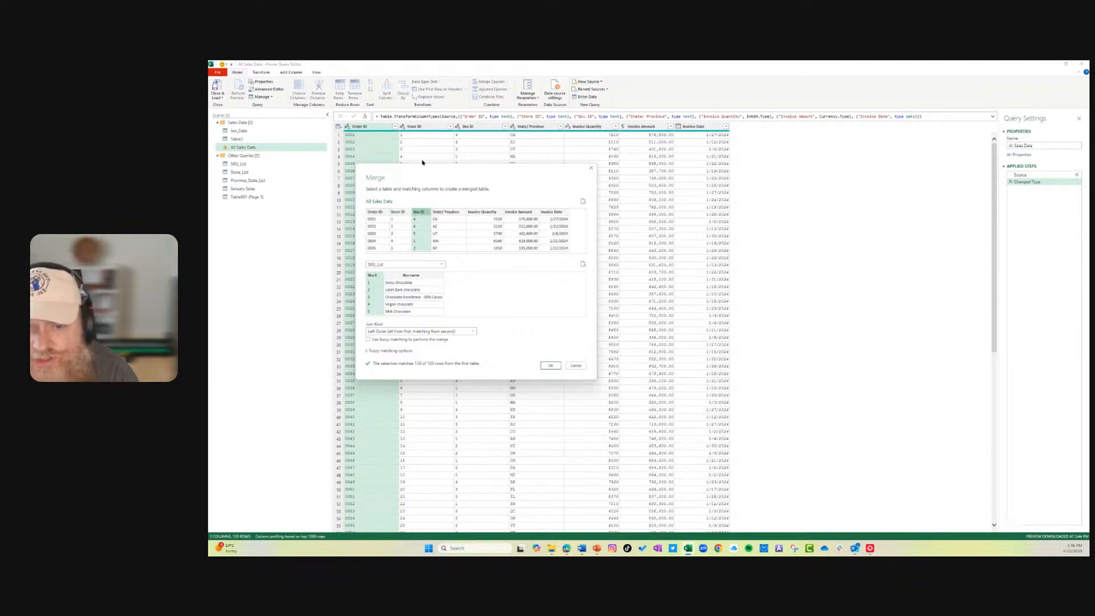
{"action": "left_click", "coordinate": [373, 275]}
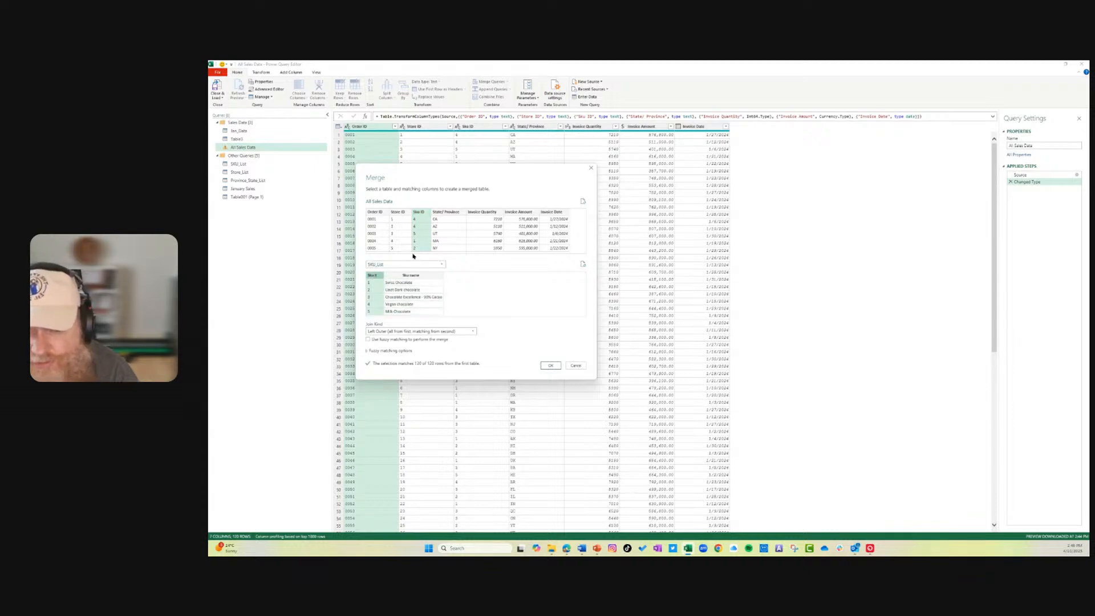
{"action": "left_click", "coordinate": [551, 366]}
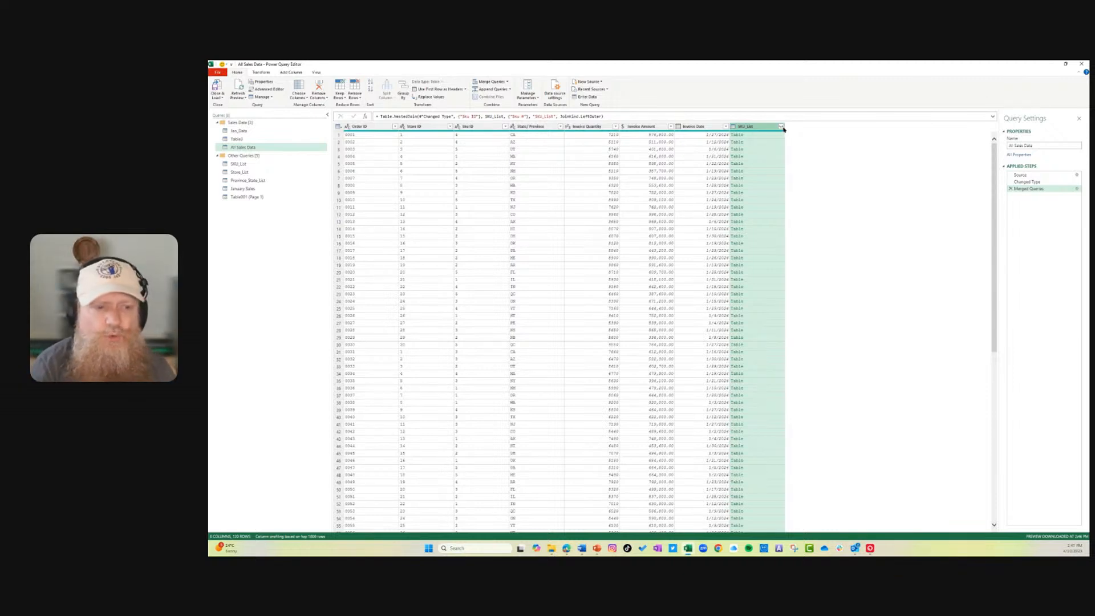
- Preview a merged SKU_List table, then expand the column to only Sku name, without the original column name as prefix
{"action": "left_click", "coordinate": [752, 137]}
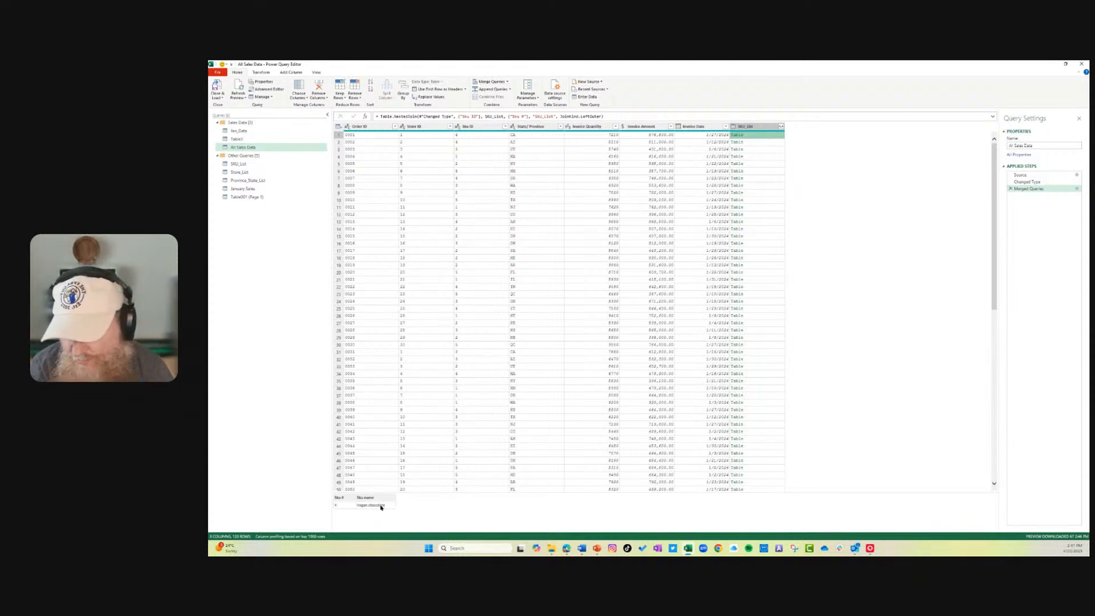
{"action": "left_click", "coordinate": [781, 126]}
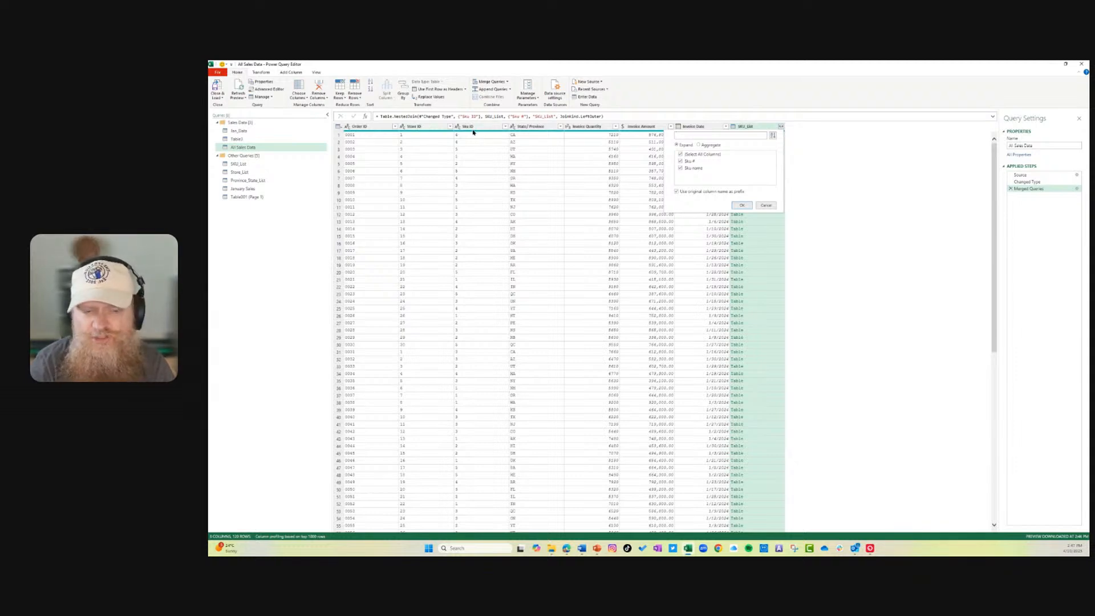
{"action": "left_click", "coordinate": [680, 154]}
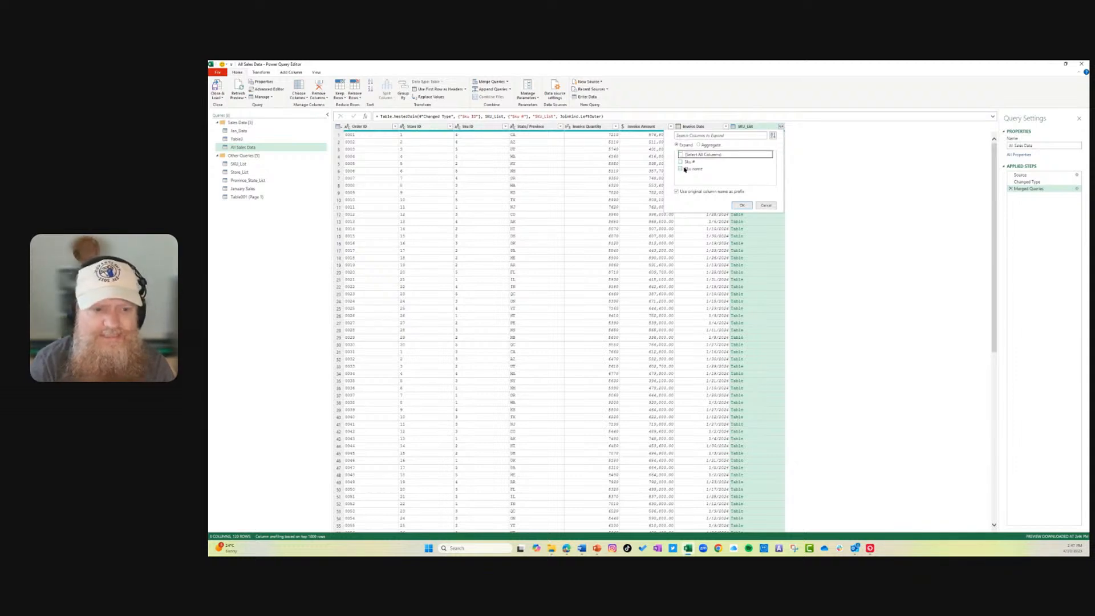
{"action": "left_click", "coordinate": [681, 168]}
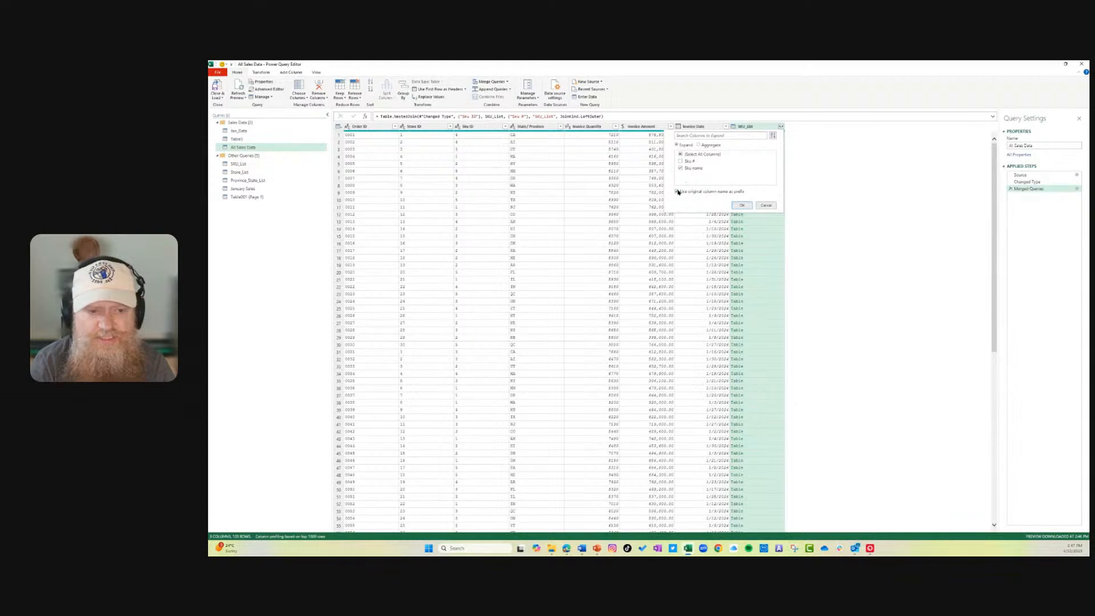
{"action": "left_click", "coordinate": [677, 191]}
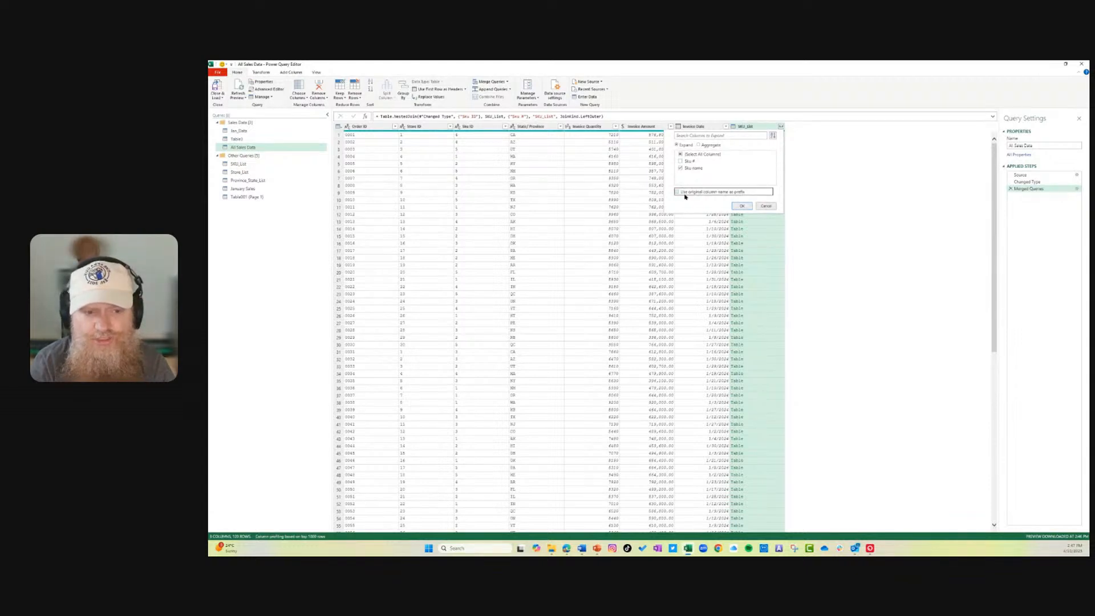
{"action": "left_click", "coordinate": [741, 207]}
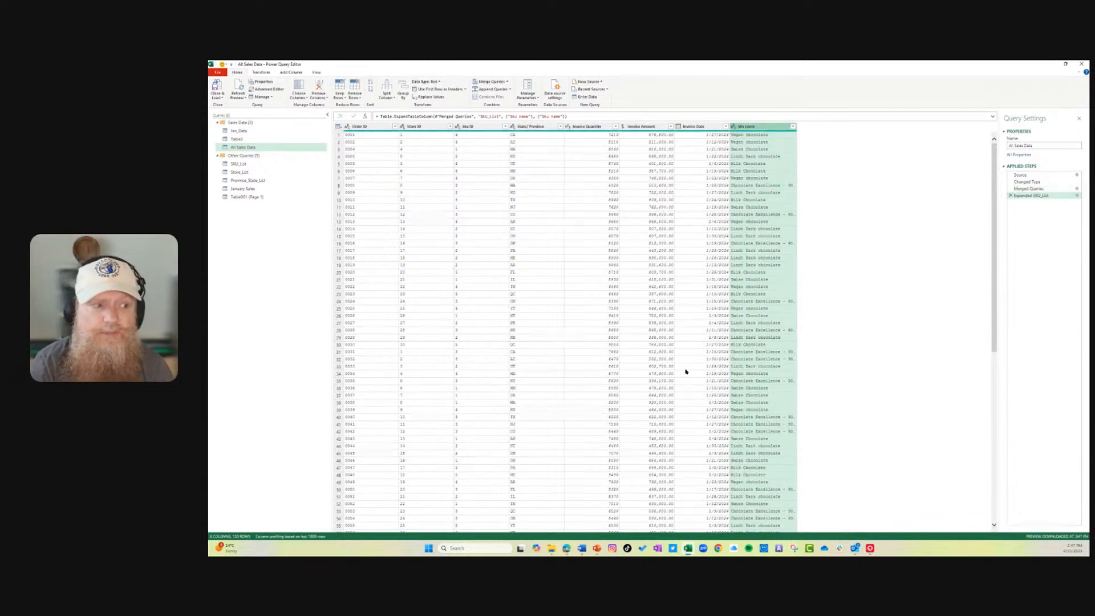
- Remove the Sku ID column from All Sales Data
{"action": "left_click", "coordinate": [474, 126]}
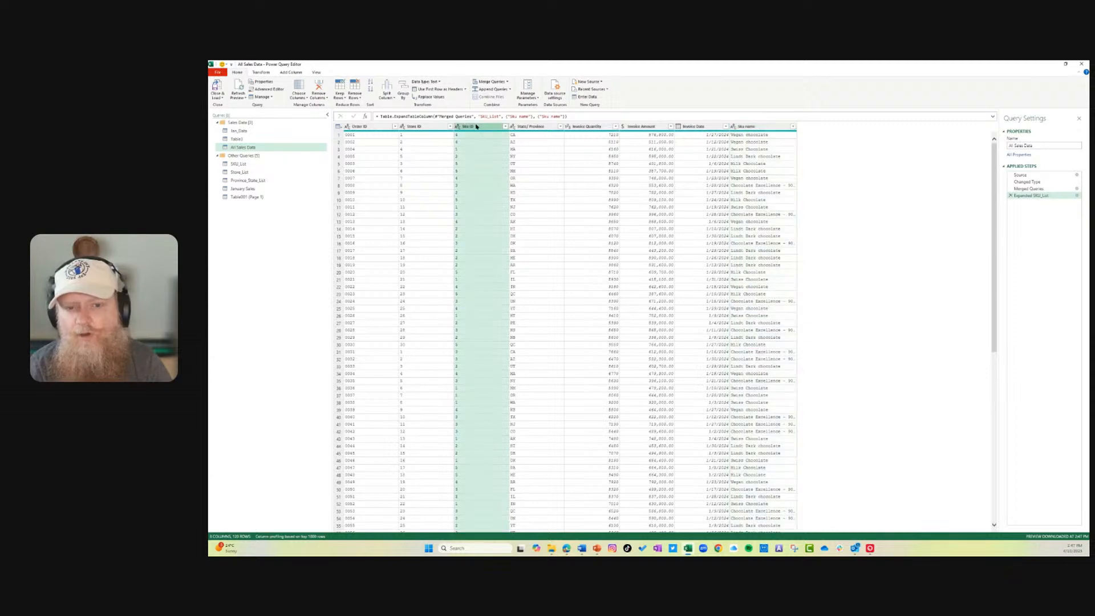
{"action": "right_click", "coordinate": [477, 125]}
{"action": "left_click", "coordinate": [494, 138]}
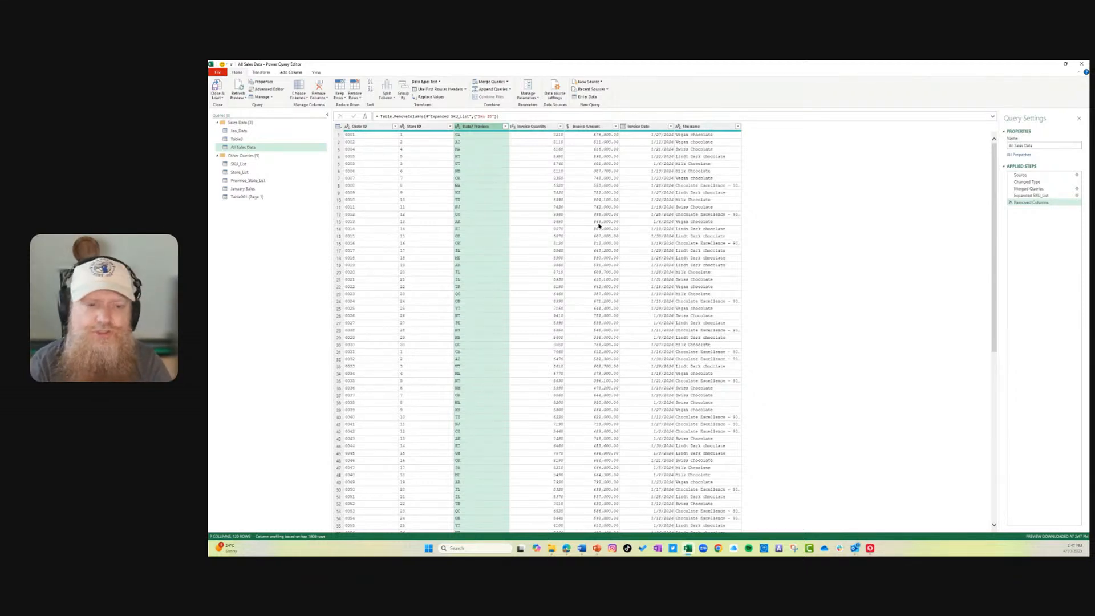
- Merge All Sales Data with the Store_List query, matching on Store ID with a Left Outer join
{"action": "left_click", "coordinate": [507, 83]}
{"action": "left_click", "coordinate": [505, 97]}
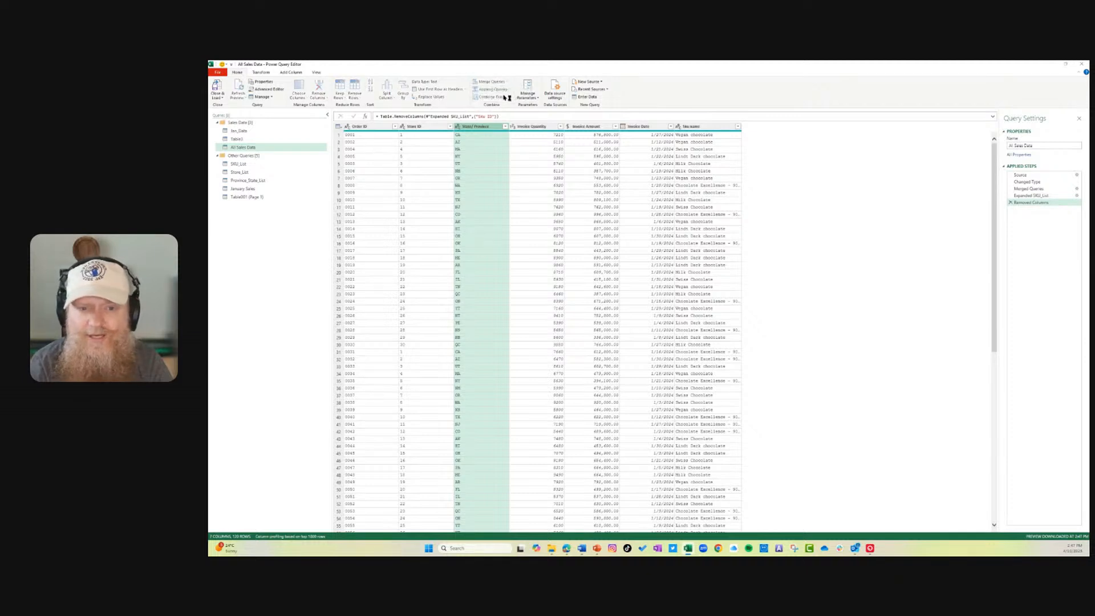
{"action": "left_click", "coordinate": [599, 293]}
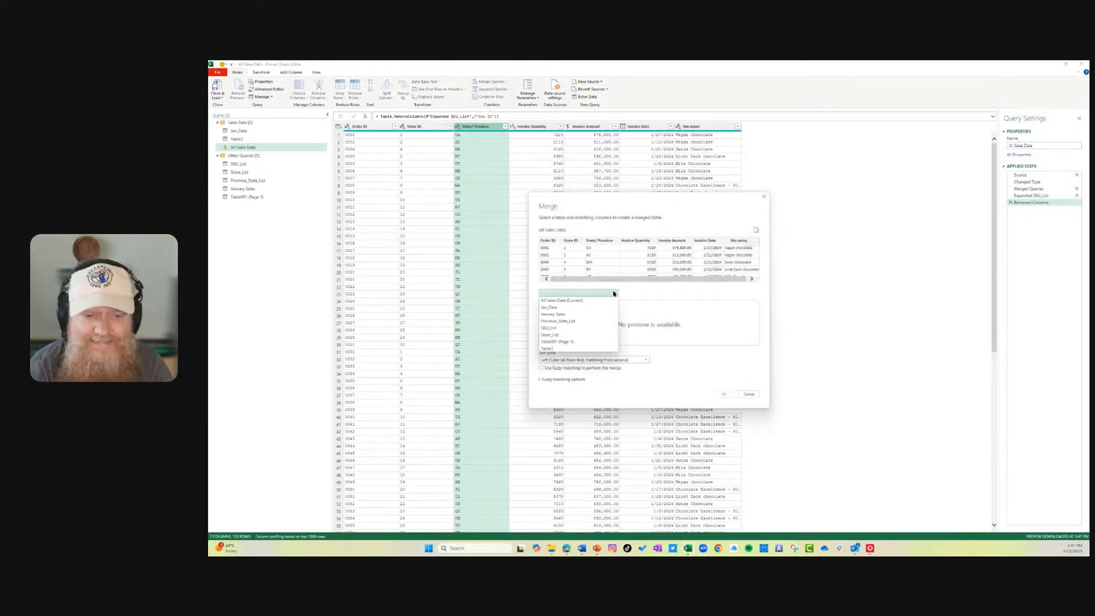
{"action": "left_click", "coordinate": [582, 335]}
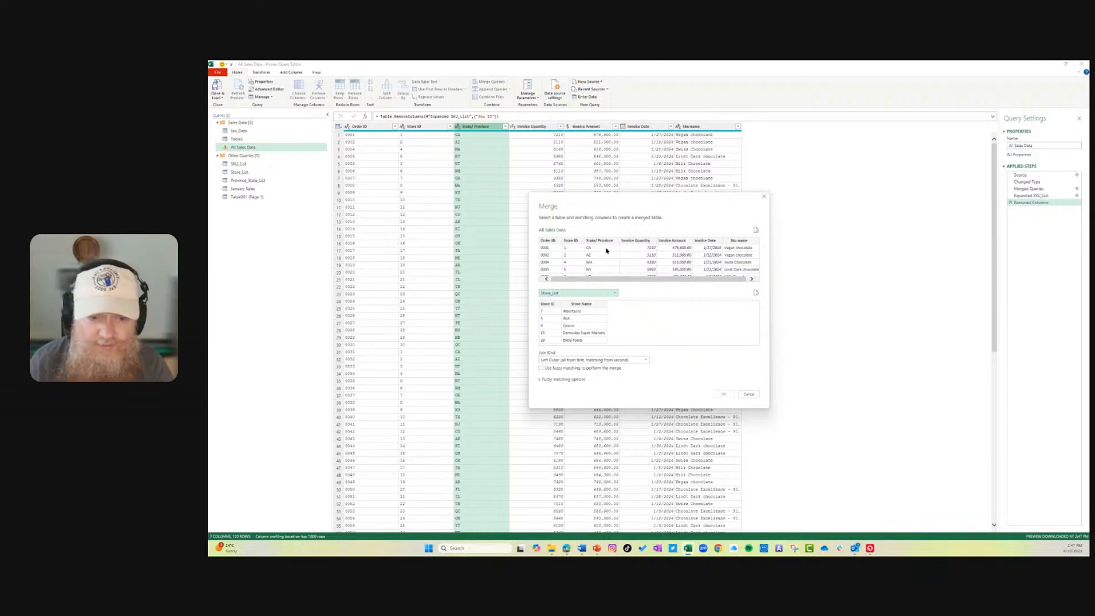
{"action": "left_click", "coordinate": [571, 243]}
{"action": "left_click", "coordinate": [552, 304]}
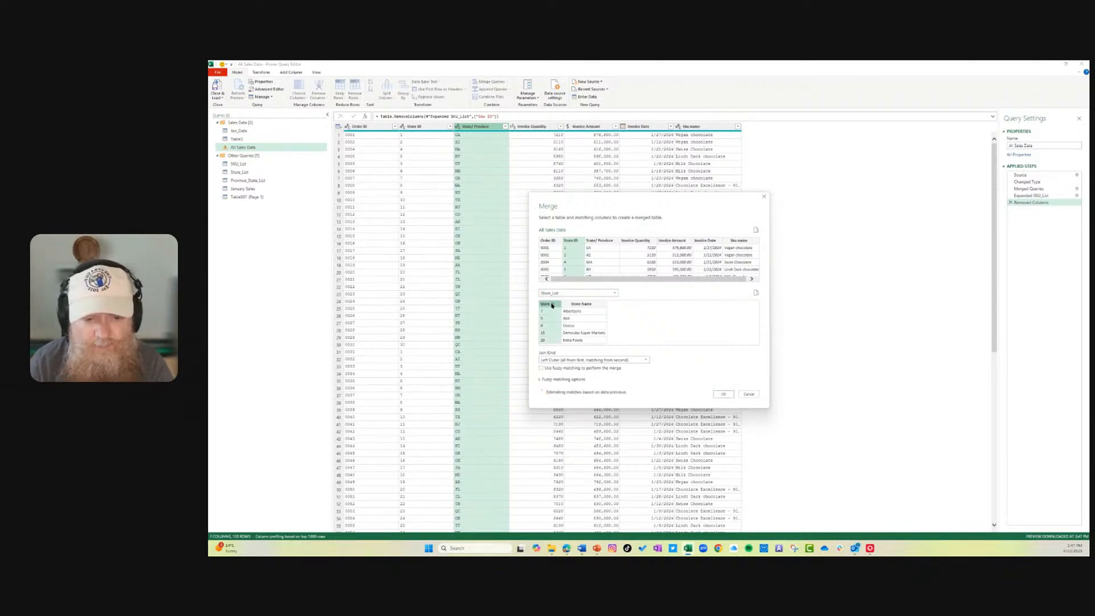
{"action": "left_click", "coordinate": [722, 395]}
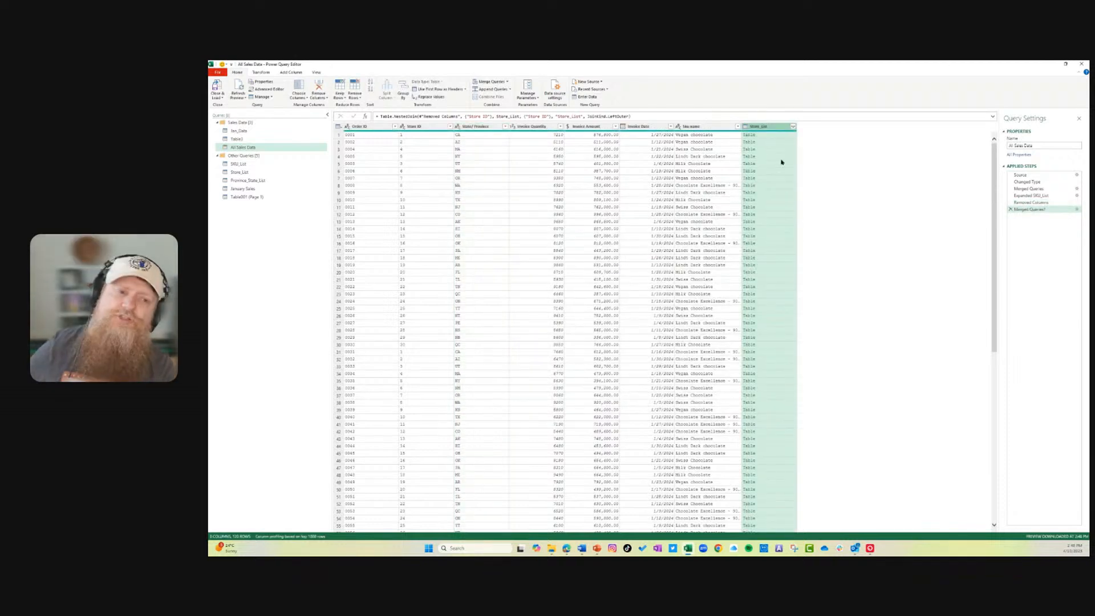
- Expand the merged Store_List column to only Store Name, without the original column name as prefix
{"action": "left_click", "coordinate": [793, 126]}
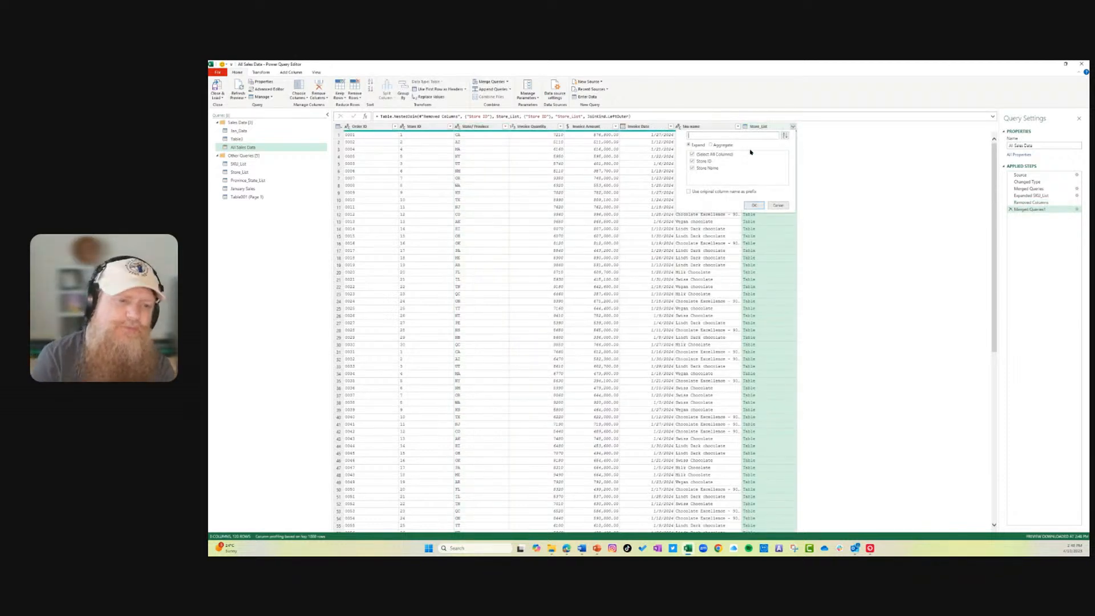
{"action": "left_click", "coordinate": [693, 155]}
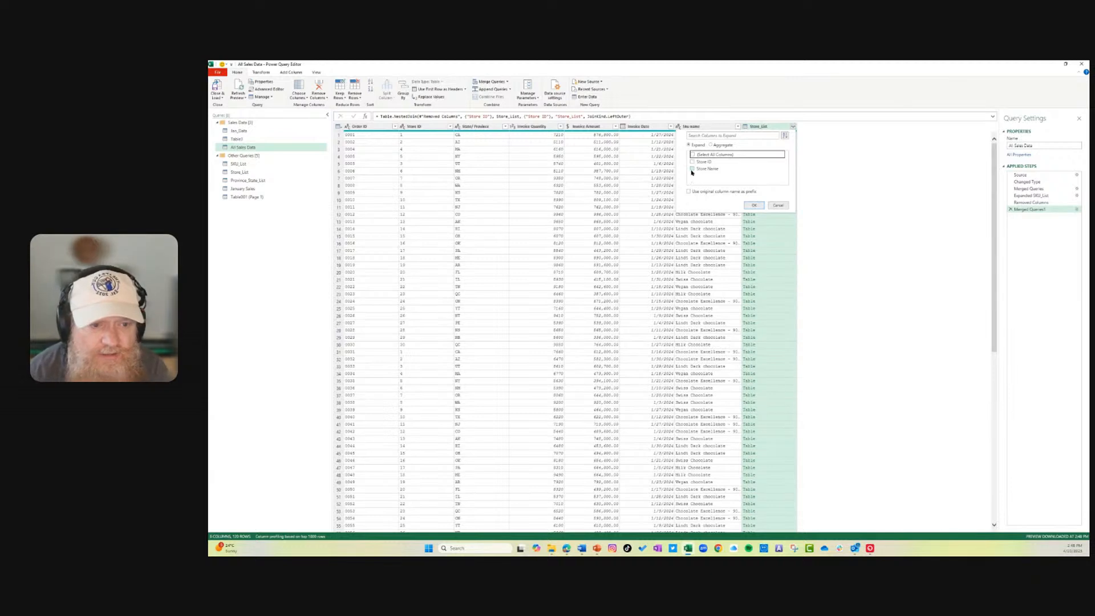
{"action": "left_click", "coordinate": [692, 170]}
{"action": "left_click", "coordinate": [692, 168]}
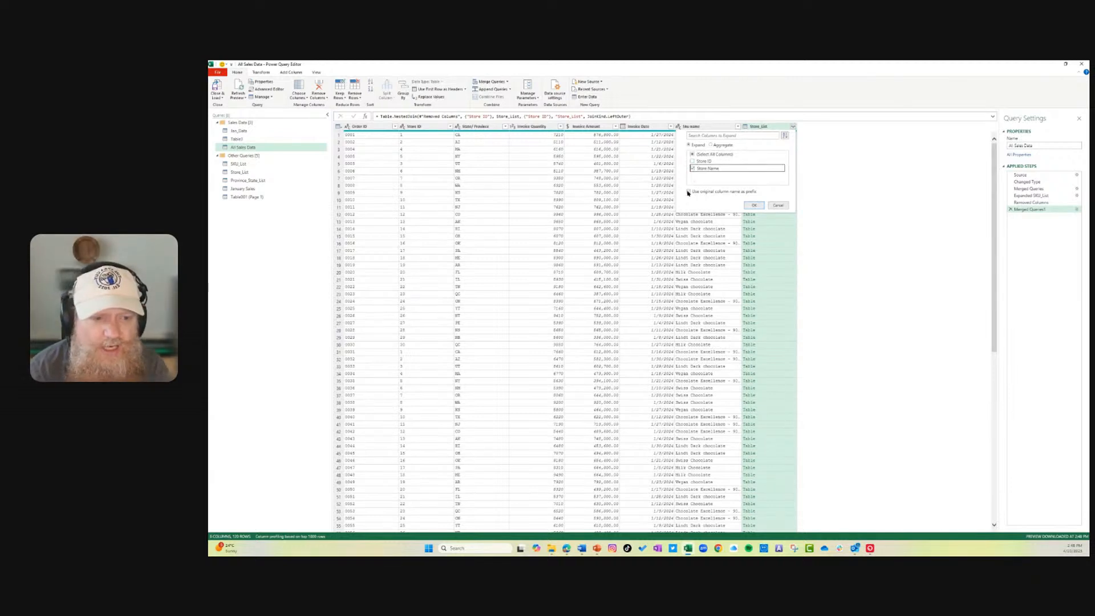
{"action": "left_click", "coordinate": [754, 207]}
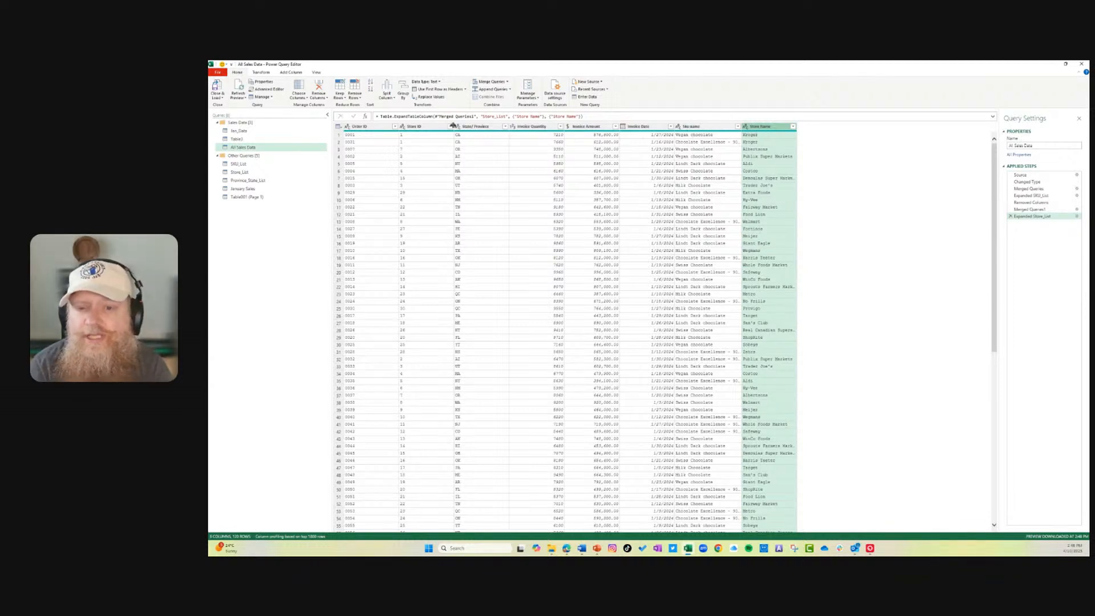
- Remove the Store ID column from All Sales Data
{"action": "left_click", "coordinate": [420, 126]}
{"action": "right_click", "coordinate": [416, 126]}
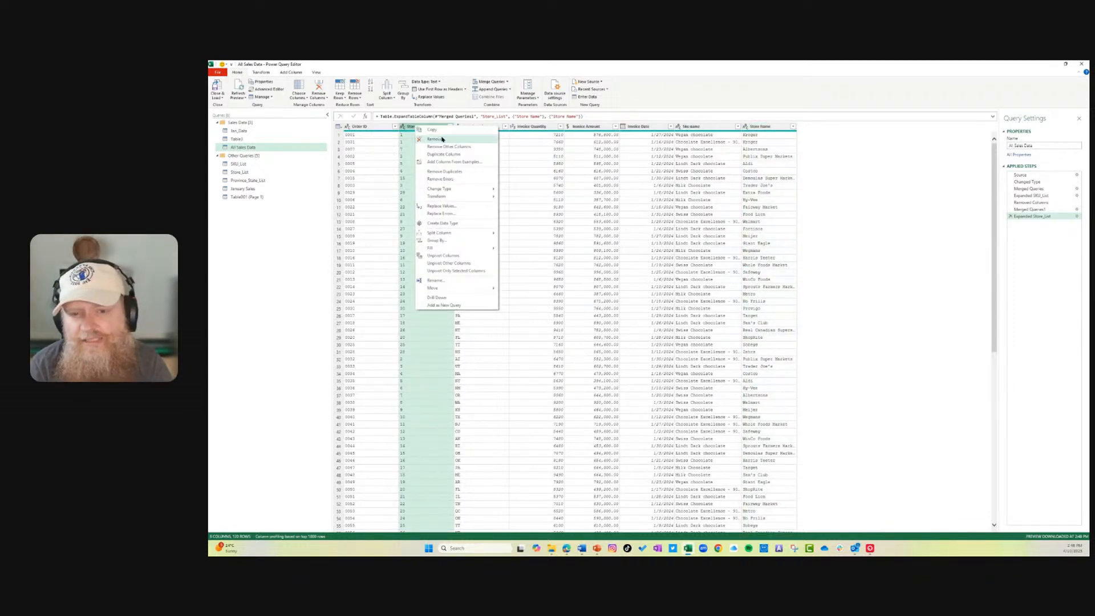
{"action": "left_click", "coordinate": [442, 139]}
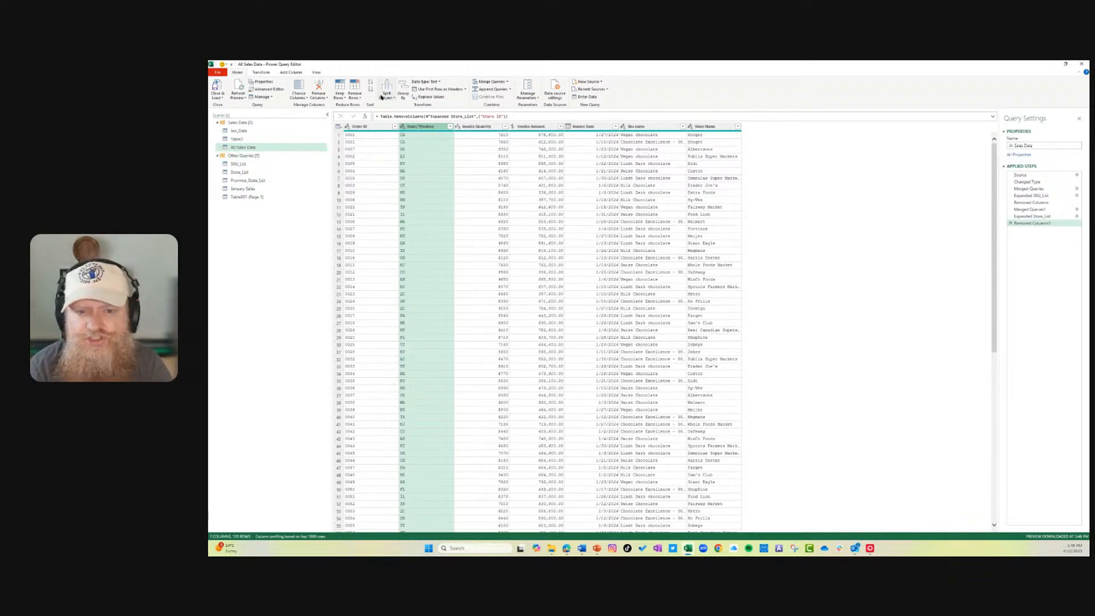
- Merge All Sales Data with Province_State_List, matching State/ Province to Abbreviation with a Left Outer join
{"action": "left_click", "coordinate": [507, 82]}
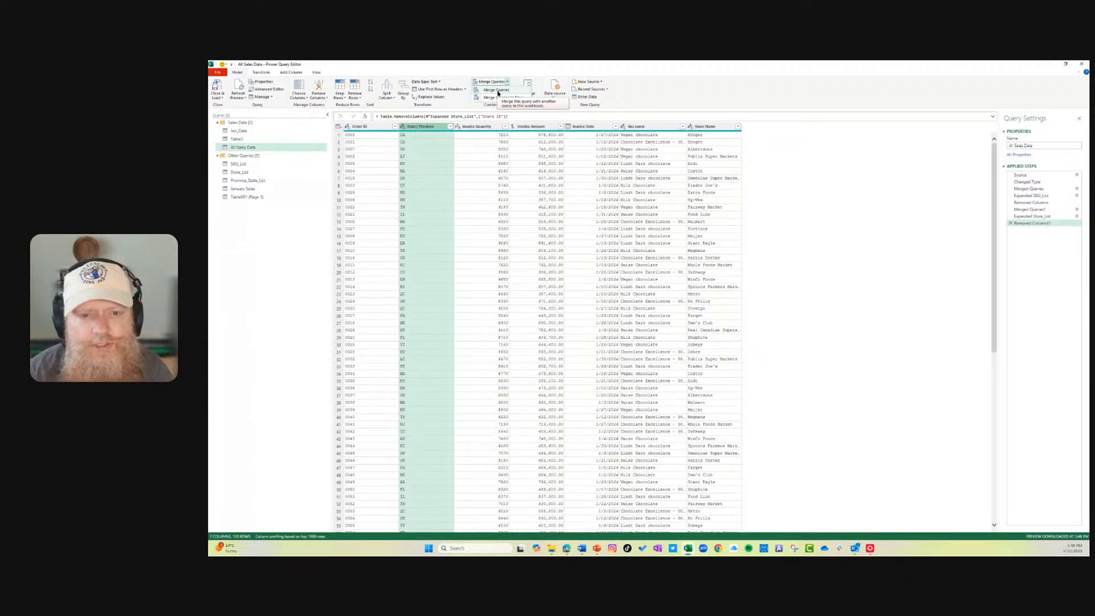
{"action": "left_click", "coordinate": [498, 91]}
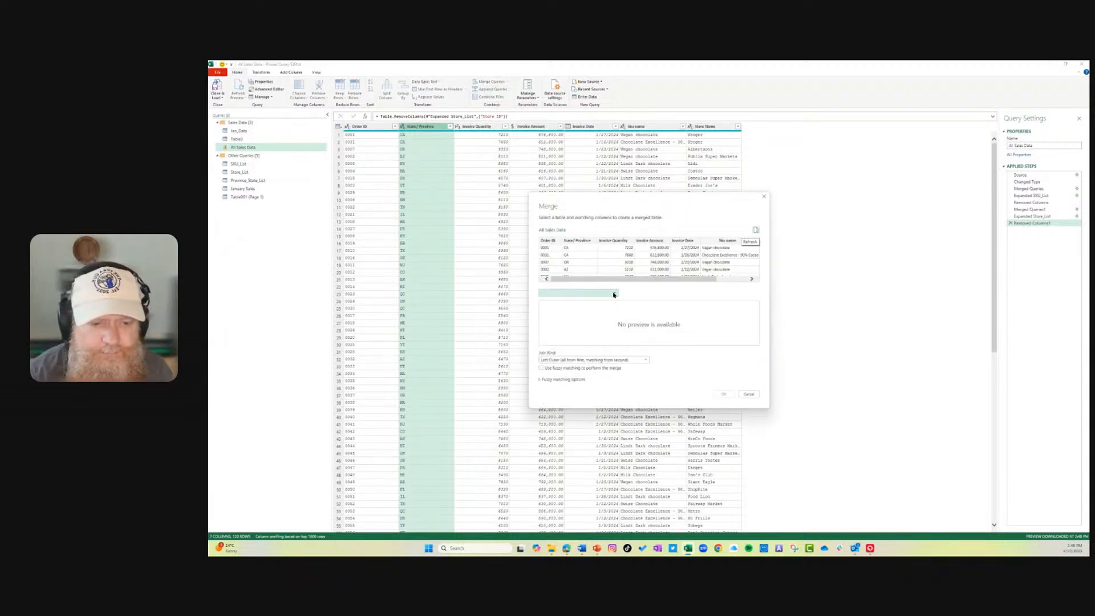
{"action": "left_click", "coordinate": [613, 293]}
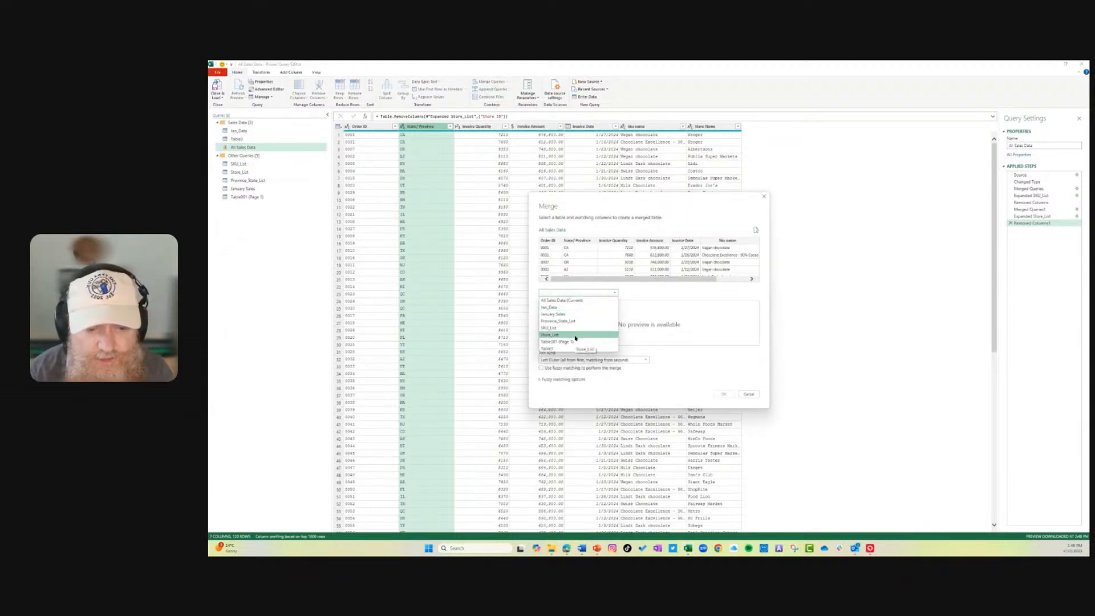
{"action": "left_click", "coordinate": [566, 321]}
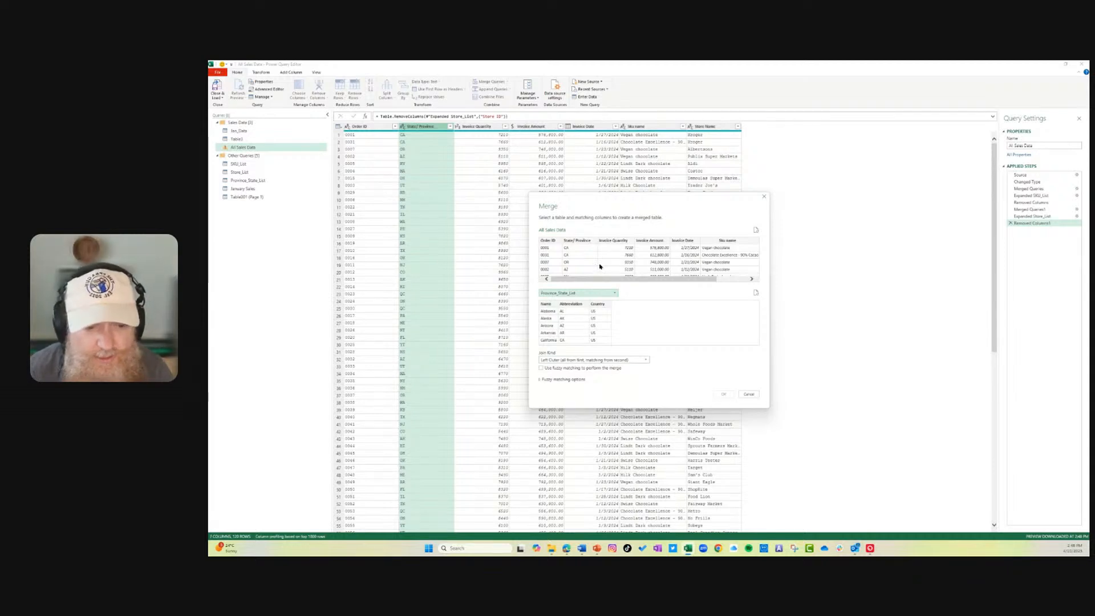
{"action": "left_click", "coordinate": [577, 241]}
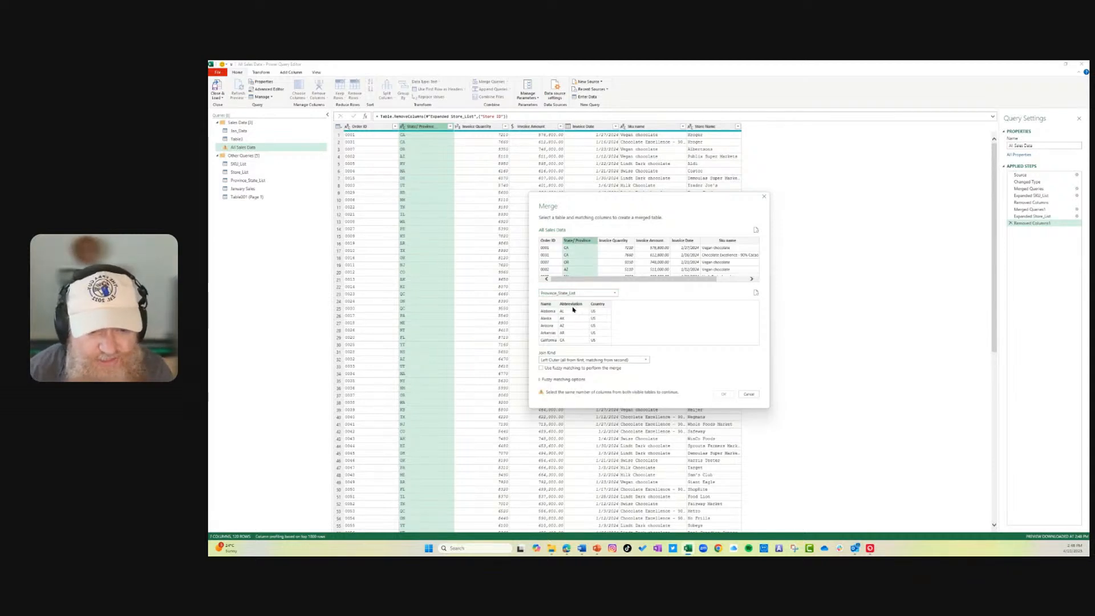
{"action": "left_click", "coordinate": [573, 305]}
{"action": "left_click", "coordinate": [724, 394]}
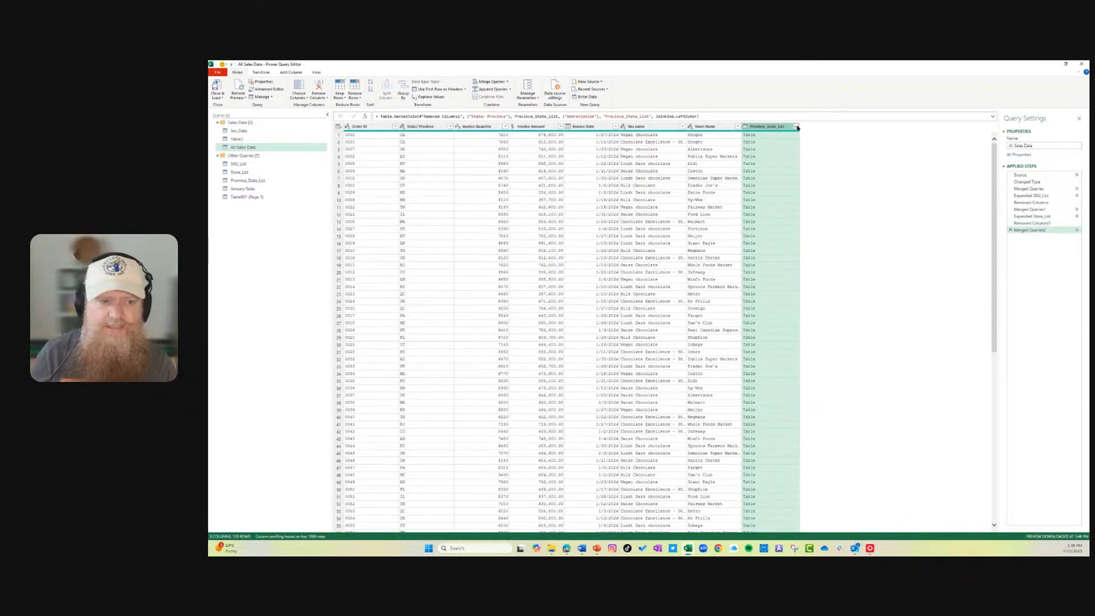
- Expand the merged Province_State_List column to only Name and Country, without the original column name as prefix
{"action": "left_click", "coordinate": [797, 126]}
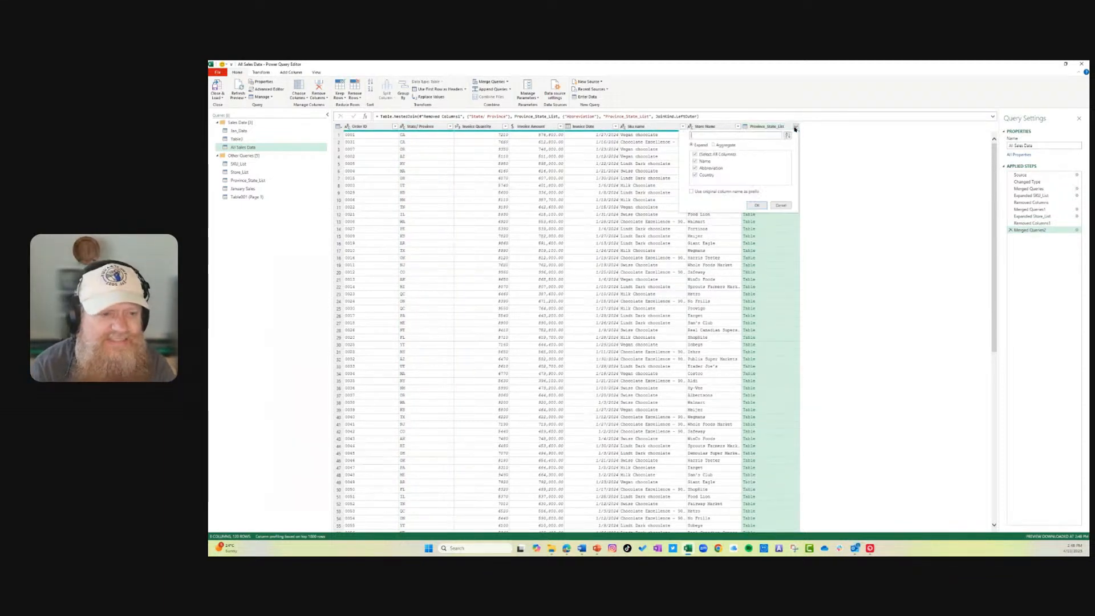
{"action": "left_click", "coordinate": [696, 169]}
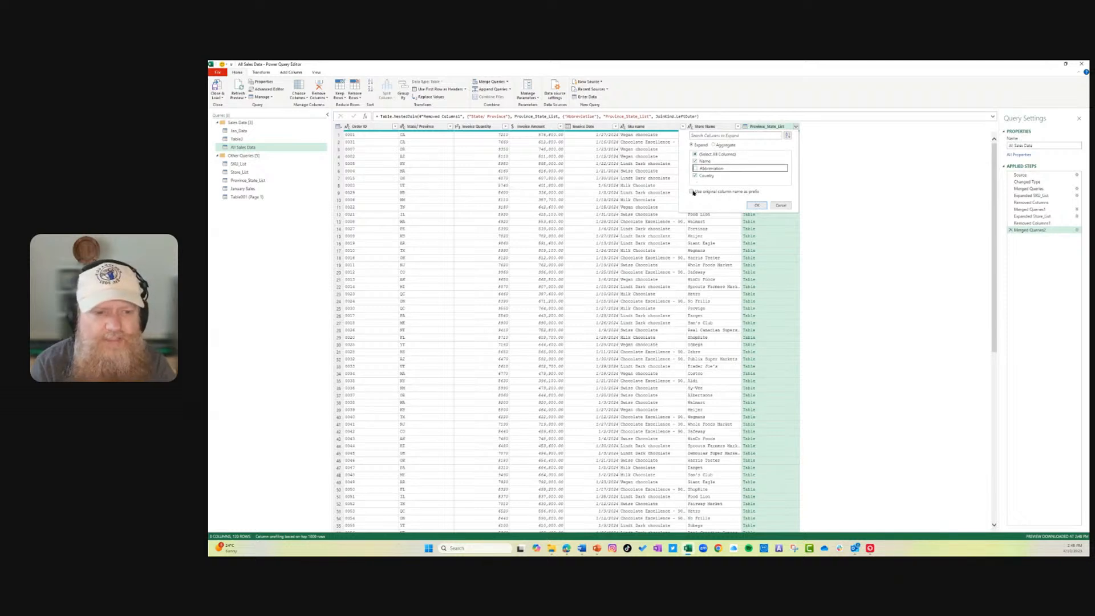
{"action": "left_click", "coordinate": [763, 206]}
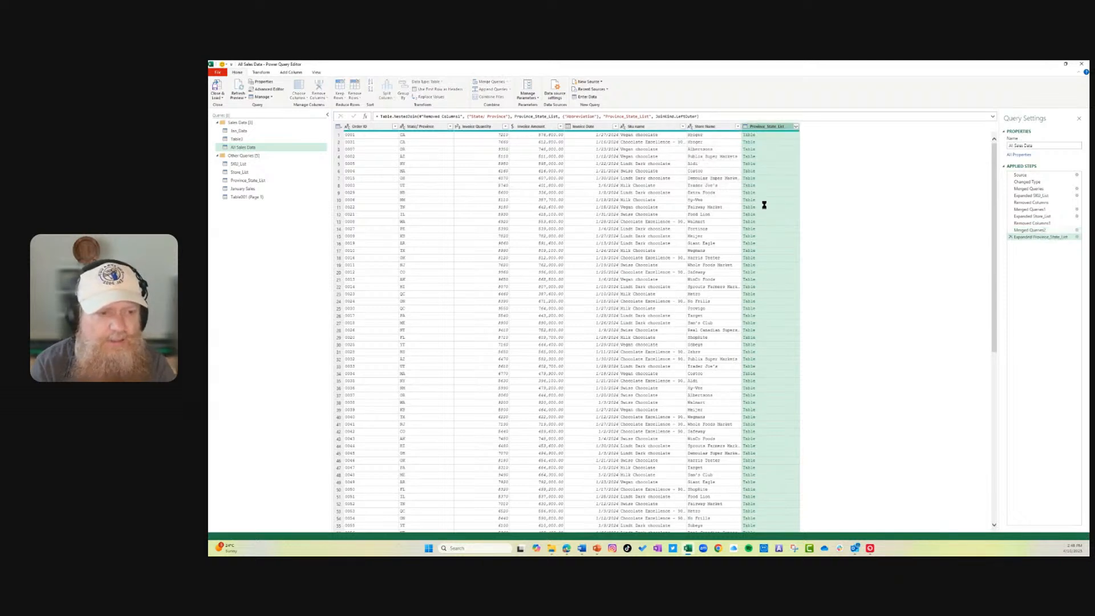
- Remove the State/ Province and Order ID columns from All Sales Data
{"action": "right_click", "coordinate": [424, 127]}
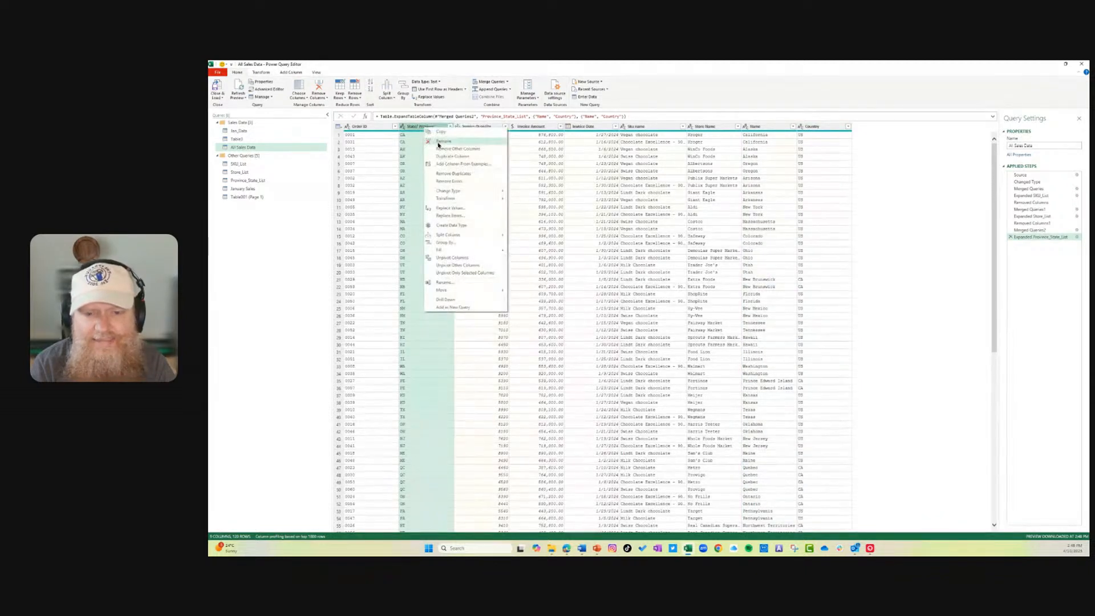
{"action": "left_click", "coordinate": [440, 142]}
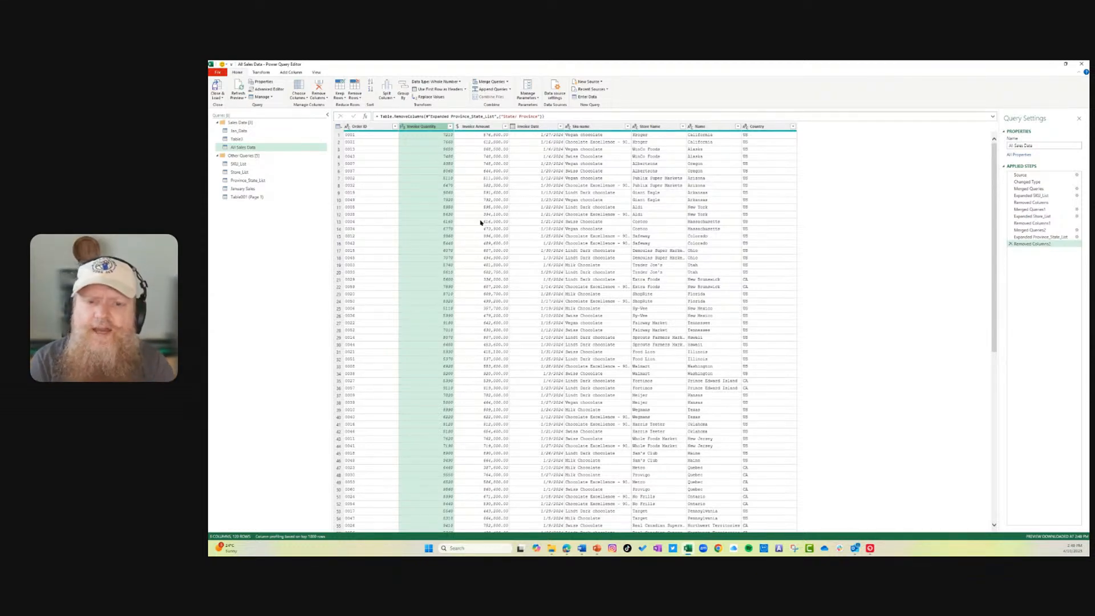
{"action": "left_click", "coordinate": [374, 127]}
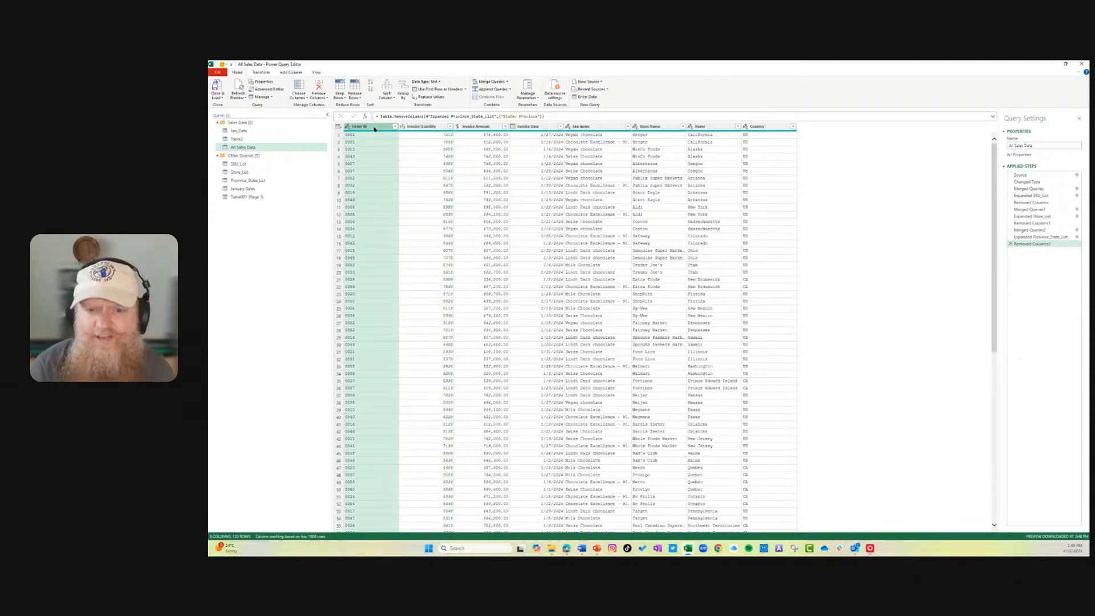
{"action": "right_click", "coordinate": [374, 128]}
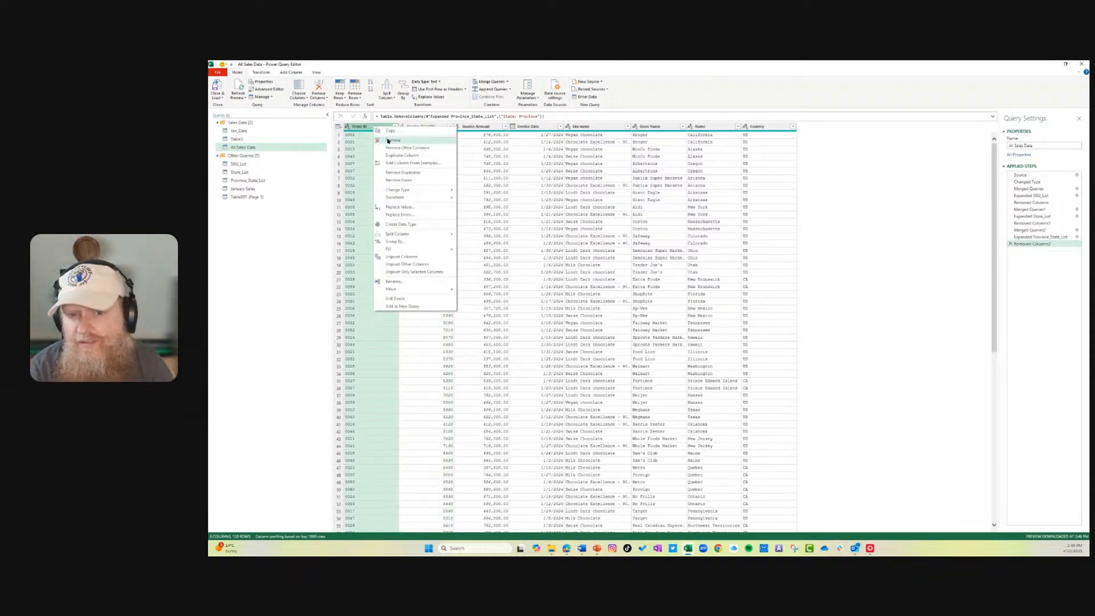
{"action": "left_click", "coordinate": [387, 141]}
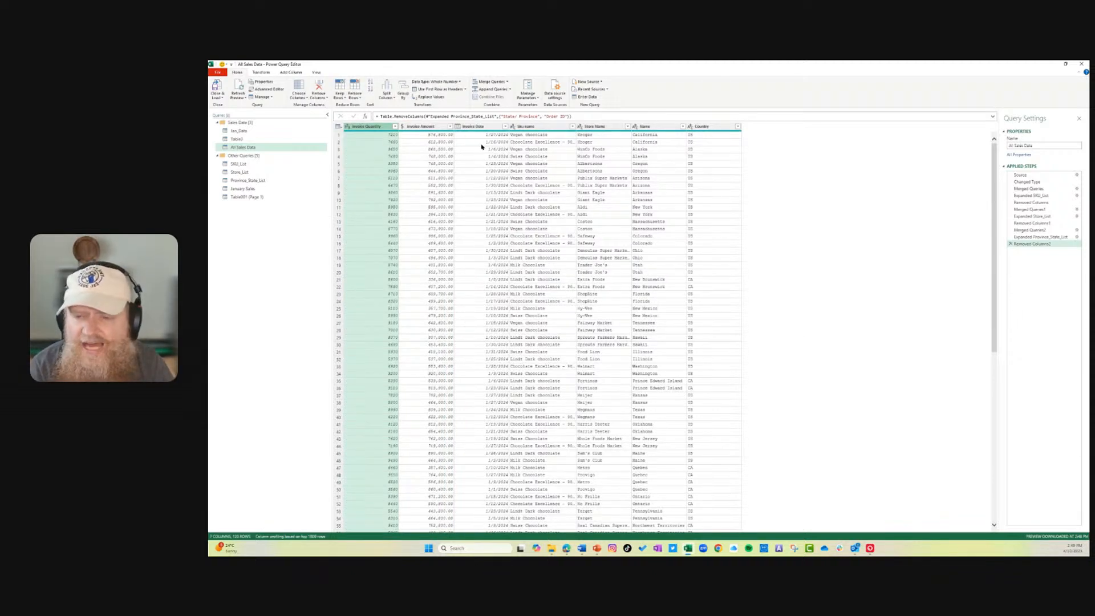
- Set up an advanced Group By on All Sales Data with Store Name, Sku name and Name as the grouping columns
{"action": "left_click", "coordinate": [262, 73]}
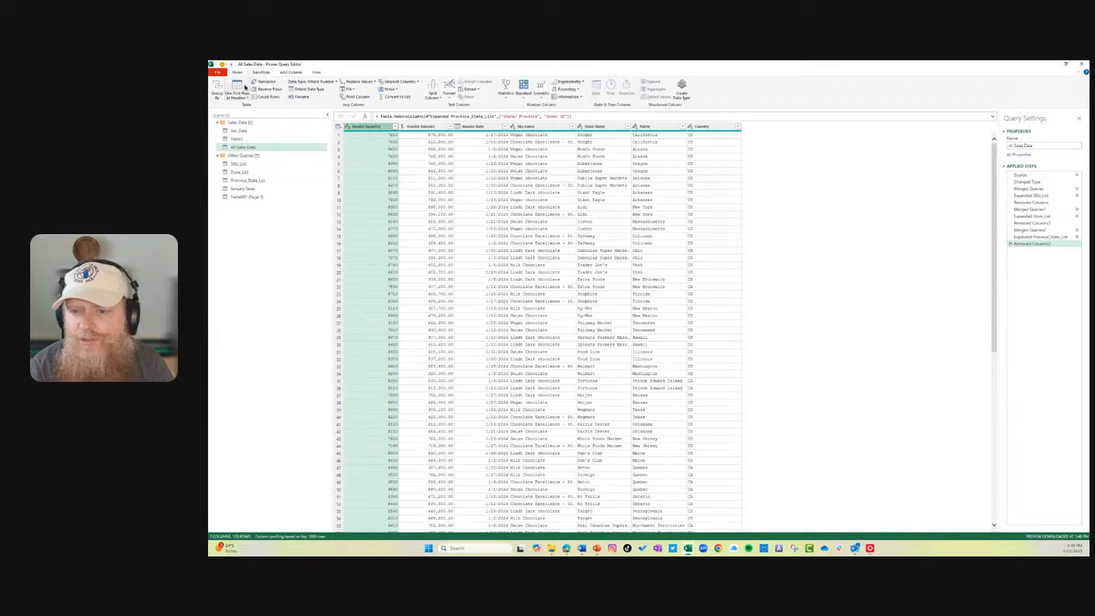
{"action": "left_click", "coordinate": [217, 92]}
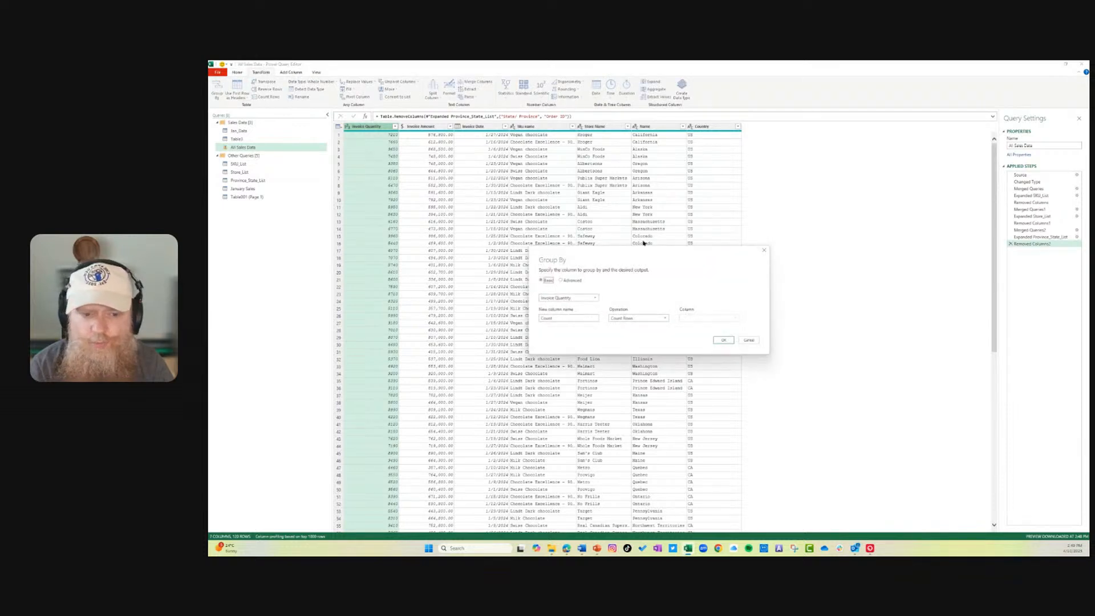
{"action": "left_click", "coordinate": [594, 298]}
{"action": "left_click", "coordinate": [578, 333]}
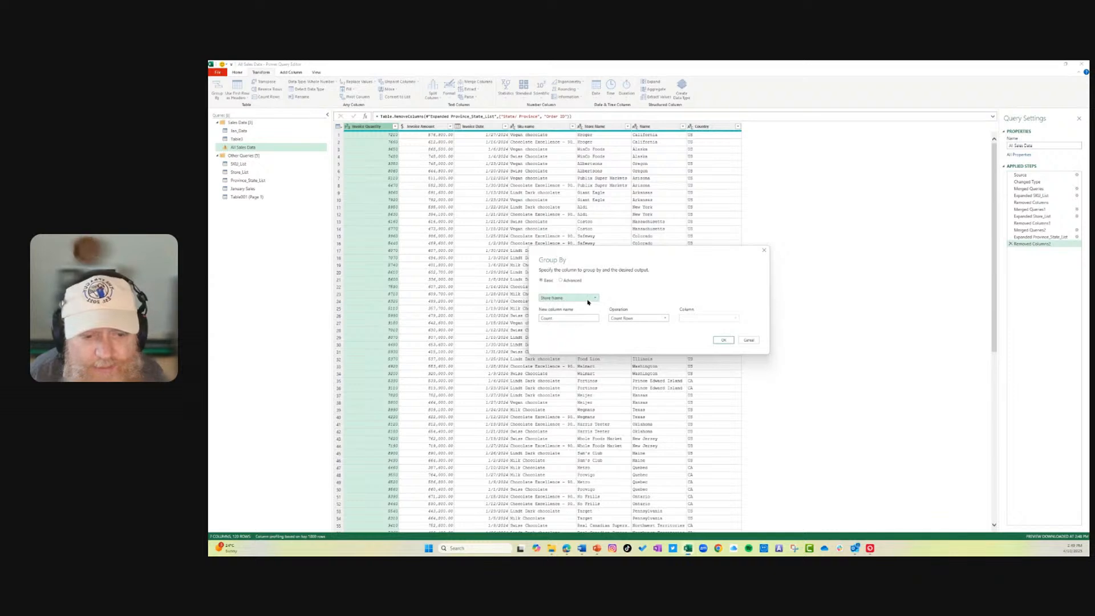
{"action": "left_click", "coordinate": [569, 281]}
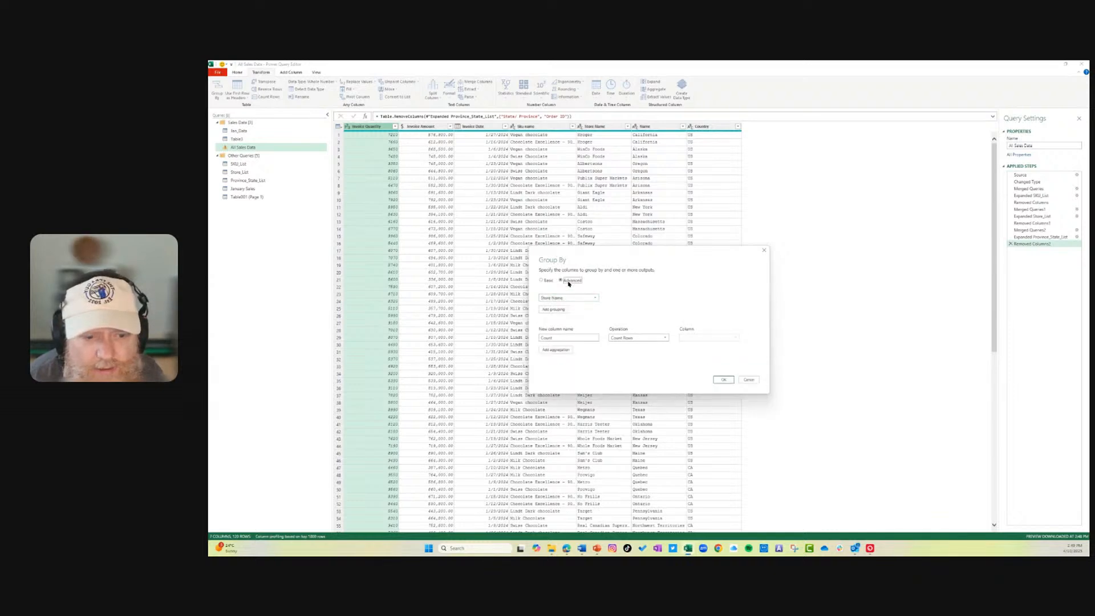
{"action": "left_click", "coordinate": [556, 309]}
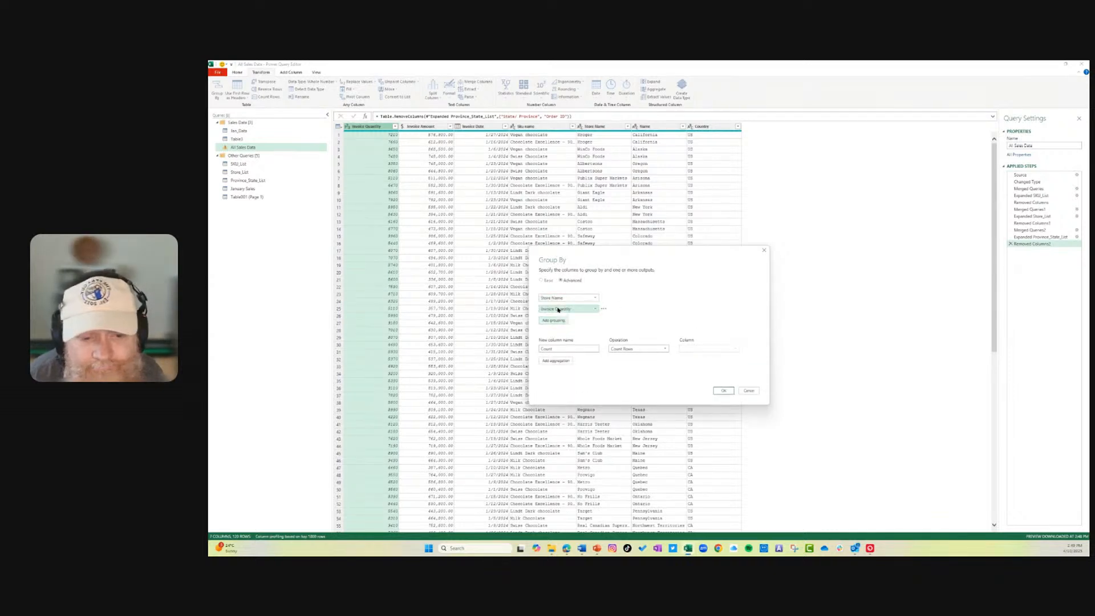
{"action": "left_click", "coordinate": [558, 310]}
{"action": "left_click", "coordinate": [570, 337]}
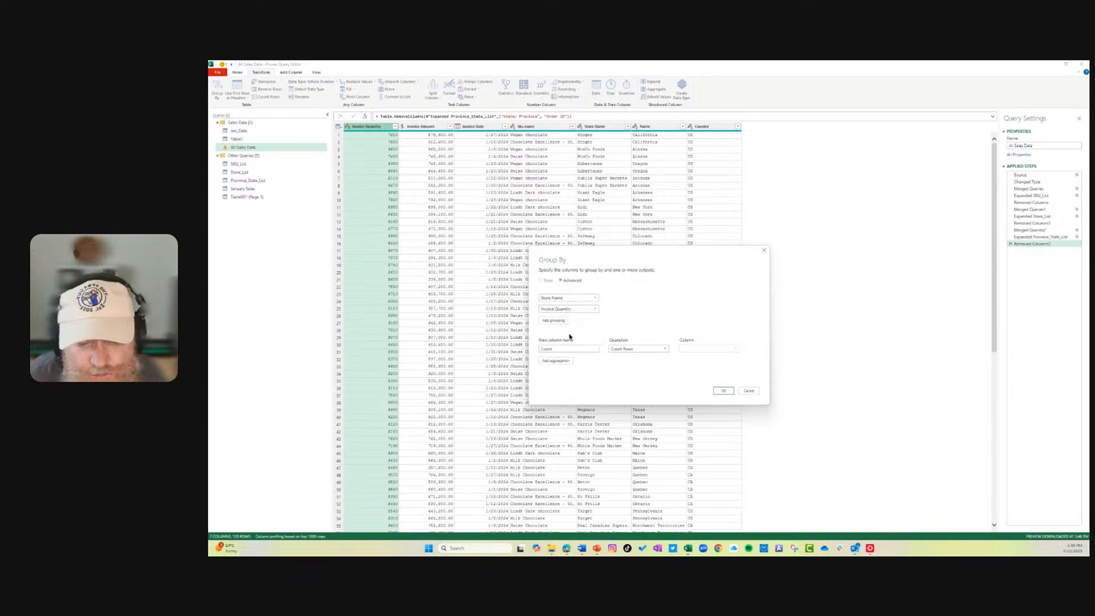
{"action": "left_click", "coordinate": [554, 321]}
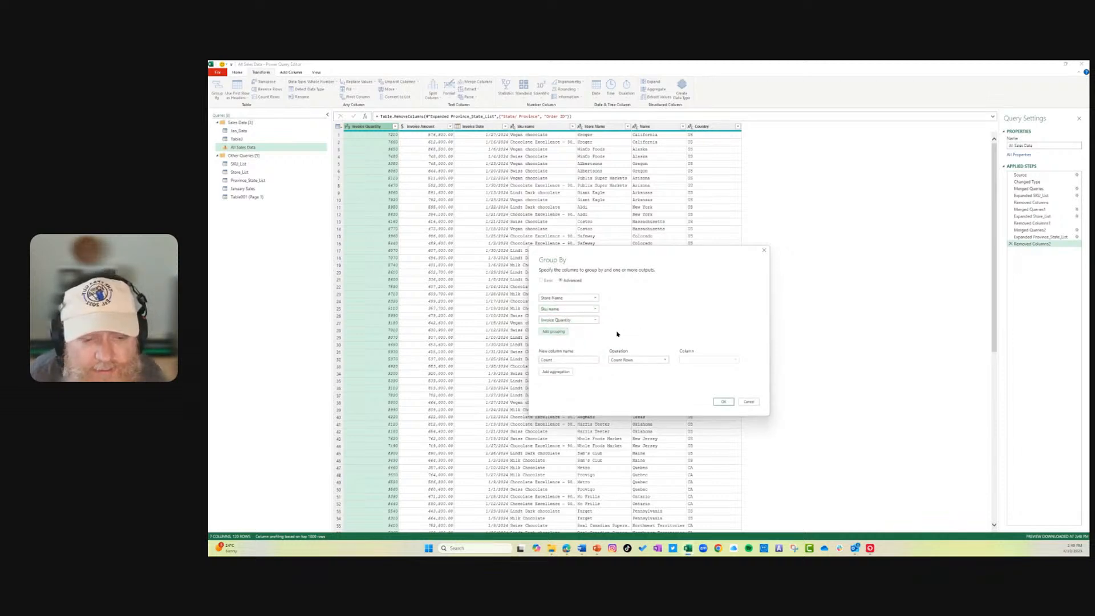
{"action": "left_click", "coordinate": [595, 320]}
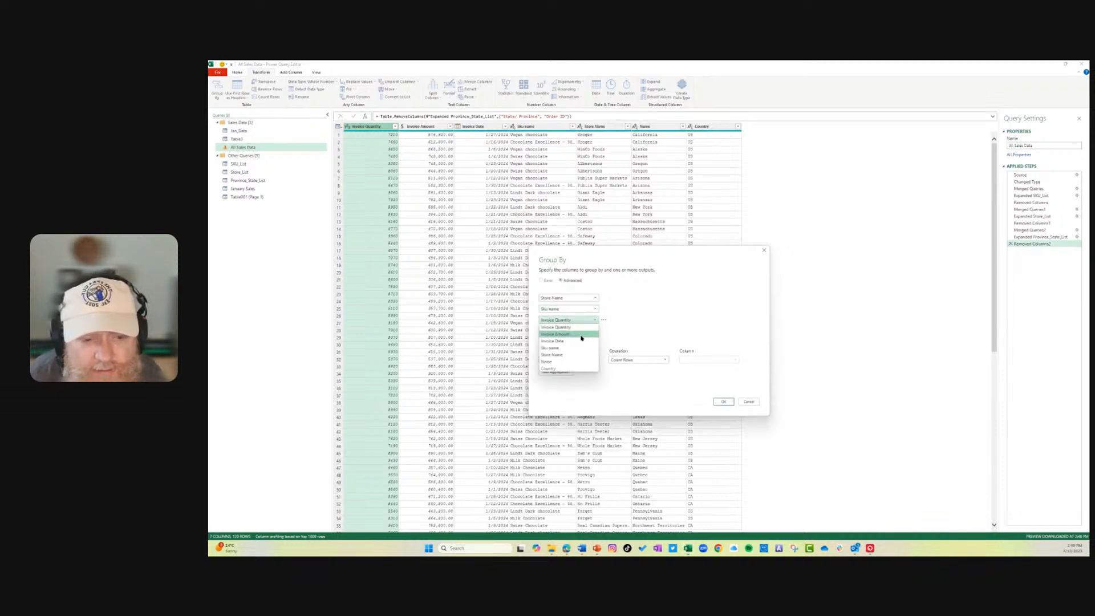
{"action": "left_click", "coordinate": [560, 361]}
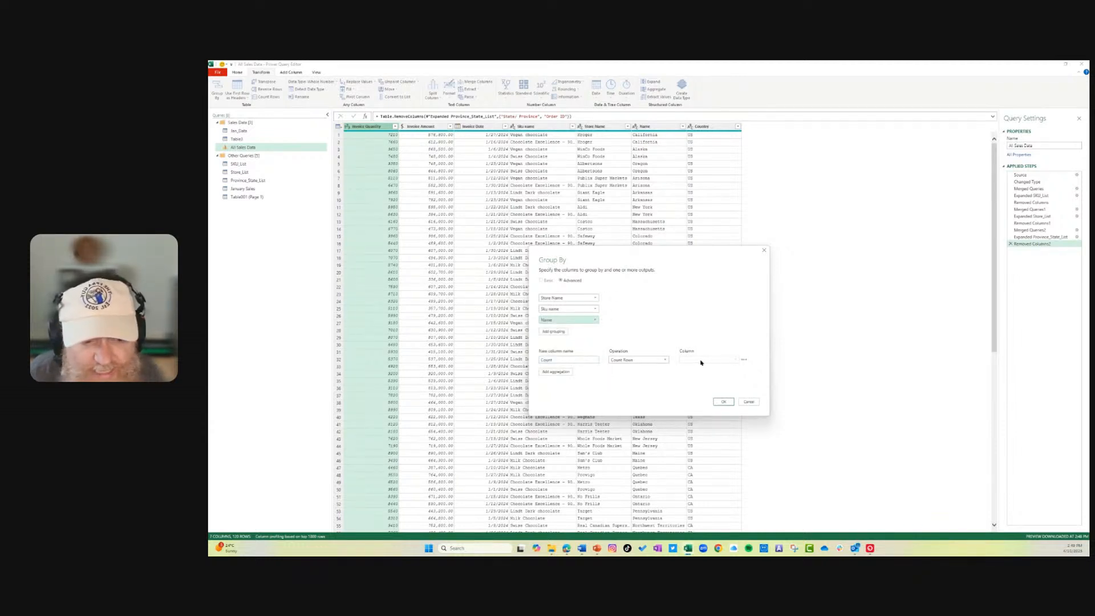
- Define the first Group By aggregation as a column named Amount that sums Invoice Amount
{"action": "left_click", "coordinate": [612, 361]}
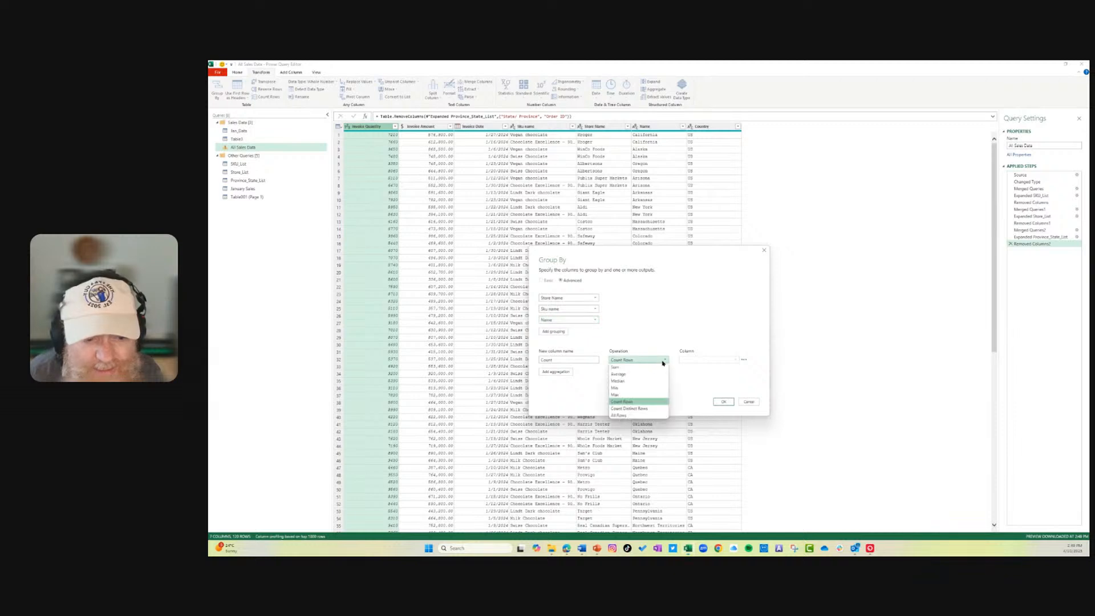
{"action": "left_click", "coordinate": [621, 368]}
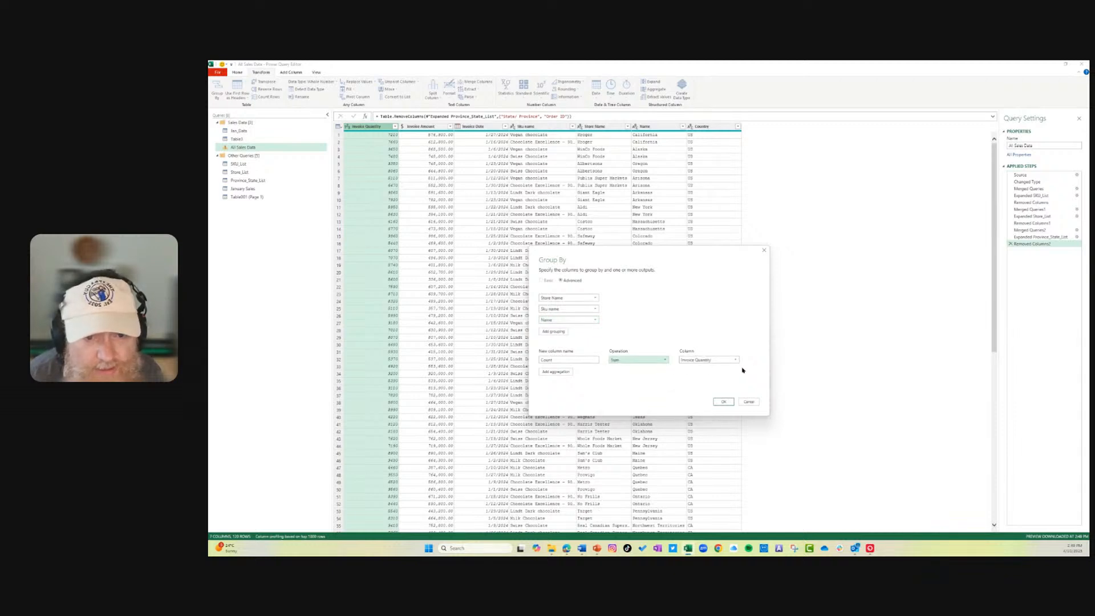
{"action": "left_click", "coordinate": [735, 361]}
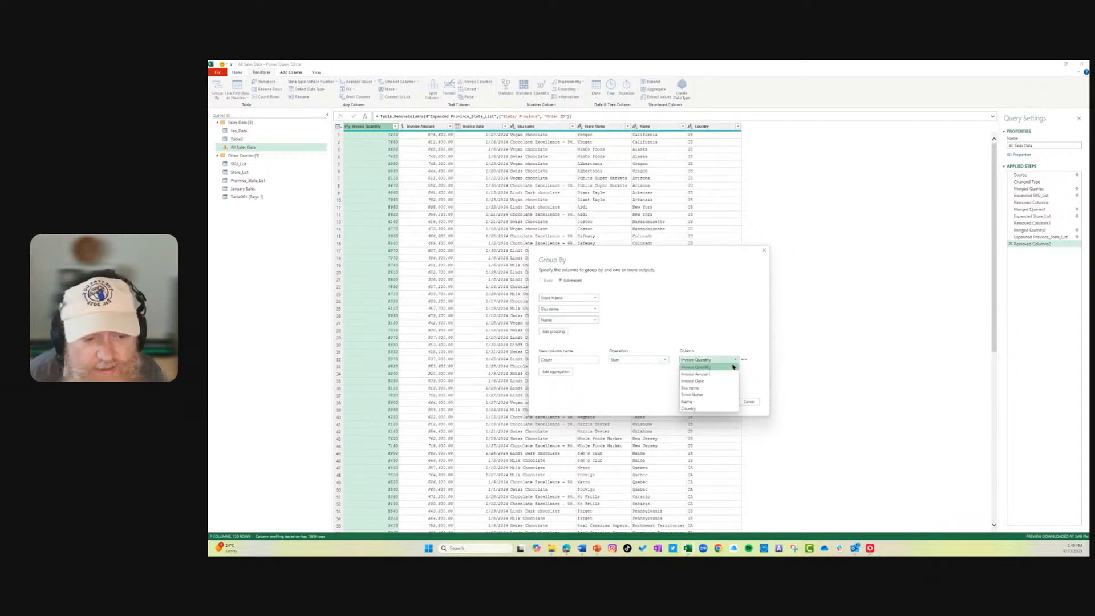
{"action": "left_click", "coordinate": [727, 374]}
{"action": "double_click", "coordinate": [575, 360]}
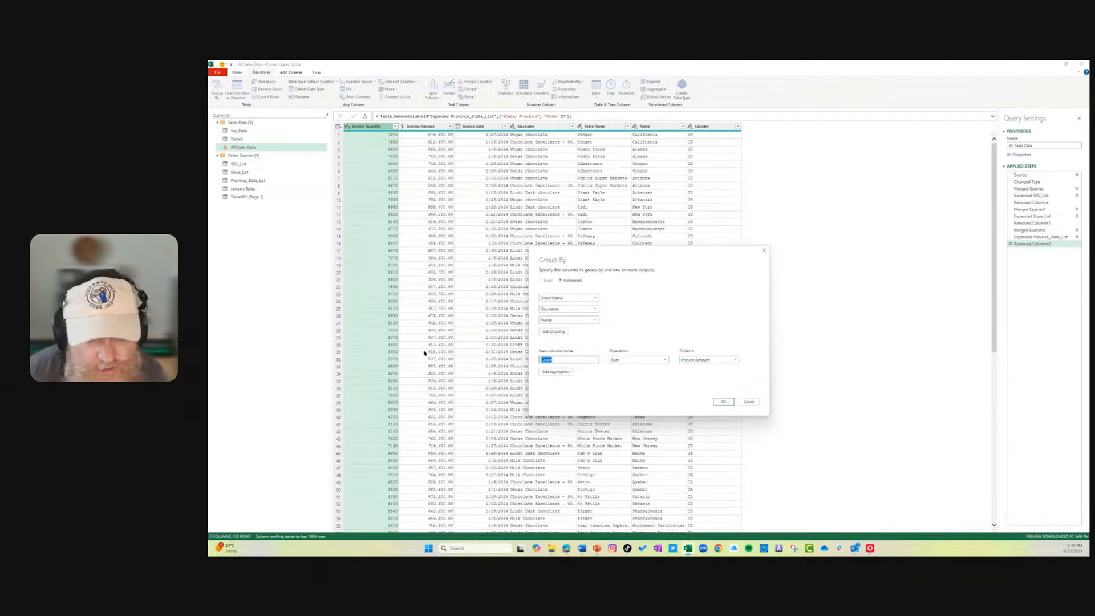
{"action": "key", "text": "BackSpace"}
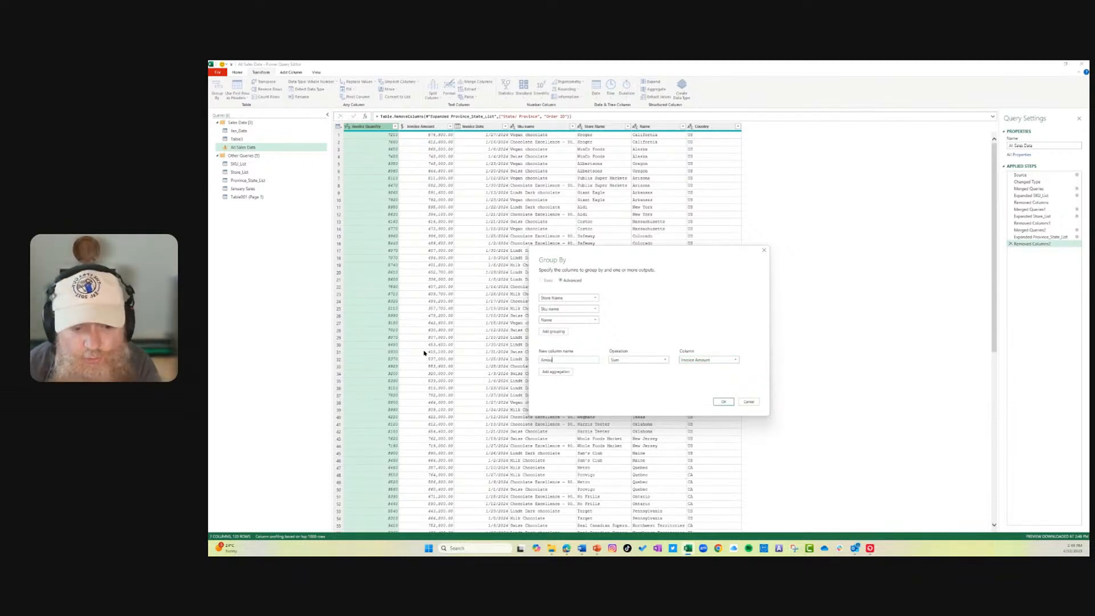
- Add a Quantity aggregation that sums Invoice Quantity to the grouping, and load the grouped query into the Excel worksheet
{"action": "left_click", "coordinate": [556, 372]}
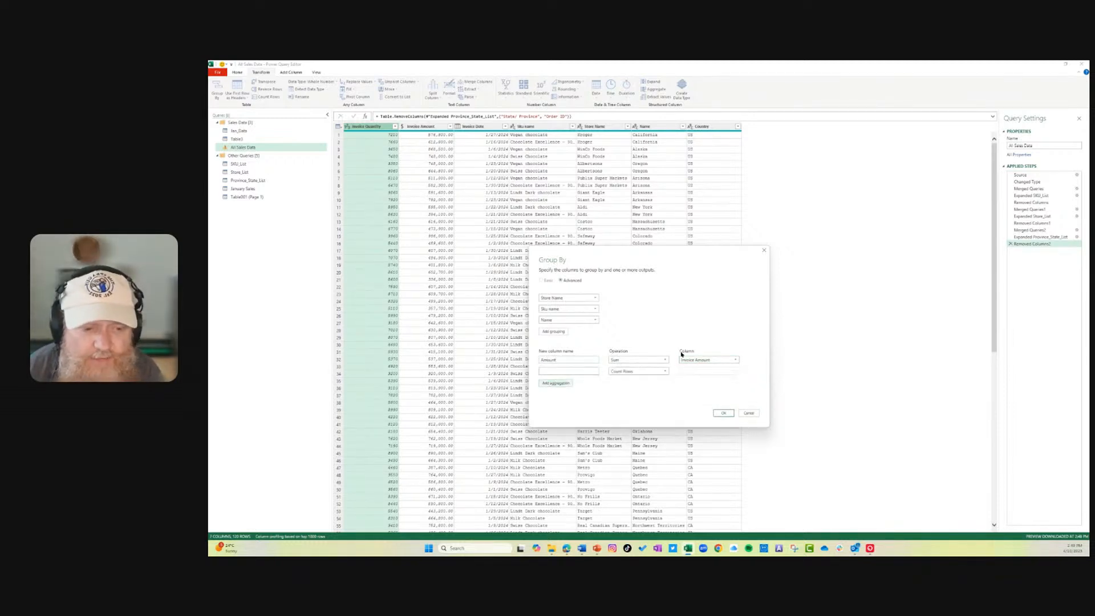
{"action": "left_click", "coordinate": [664, 372]}
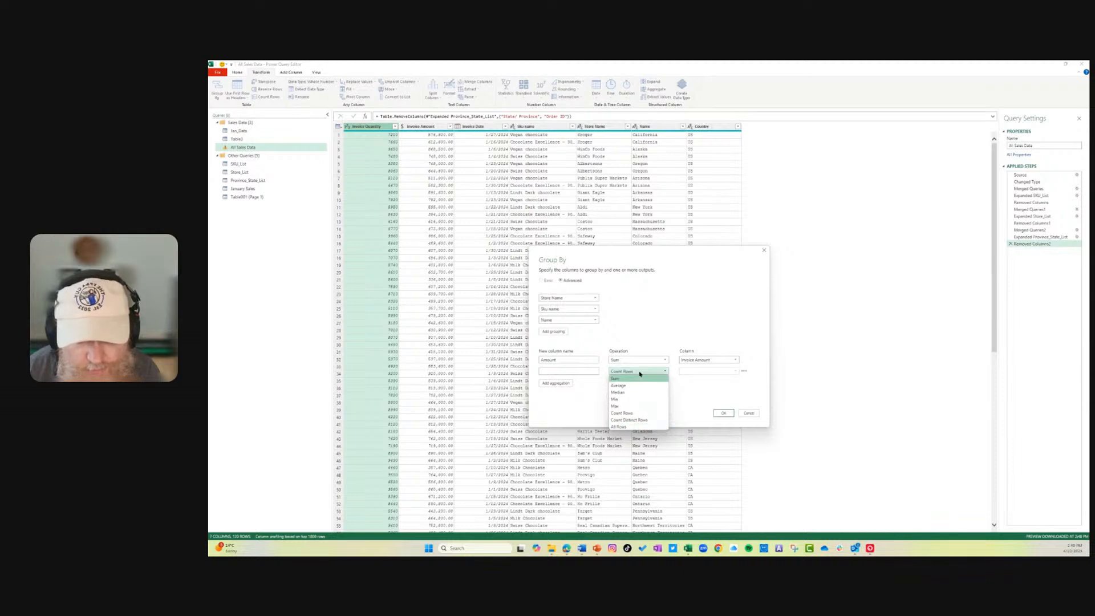
{"action": "left_click", "coordinate": [718, 377]}
{"action": "left_click", "coordinate": [664, 371]}
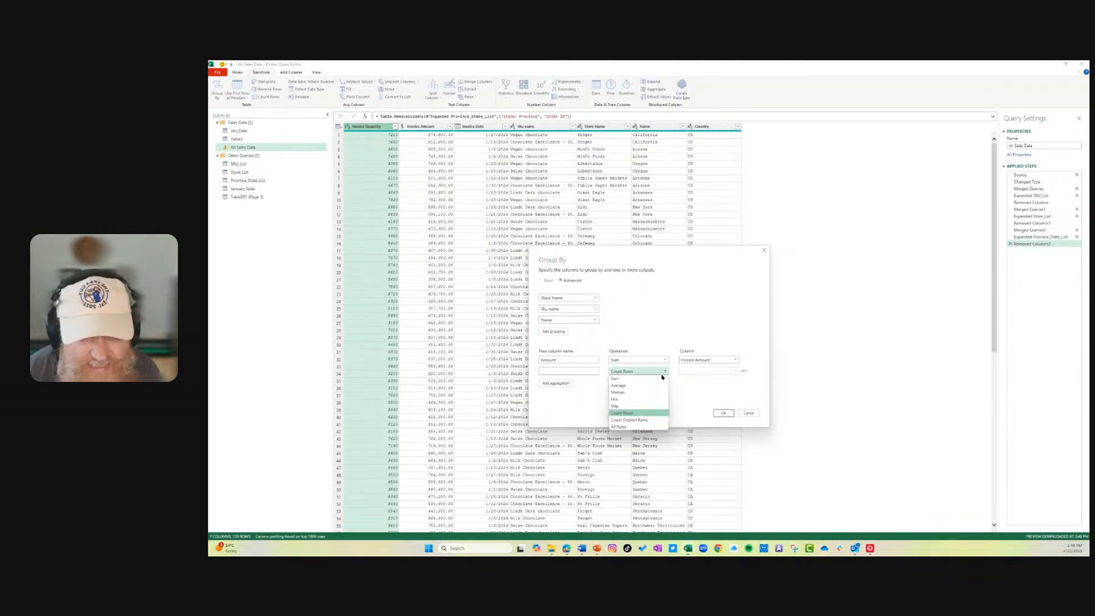
{"action": "left_click", "coordinate": [657, 379]}
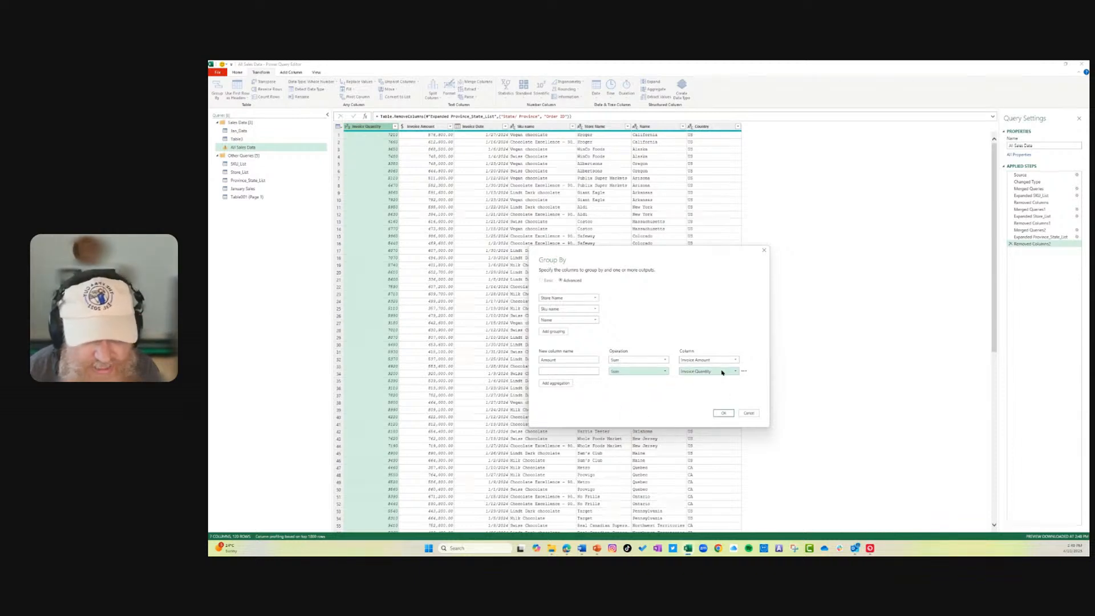
{"action": "left_click", "coordinate": [555, 370]}
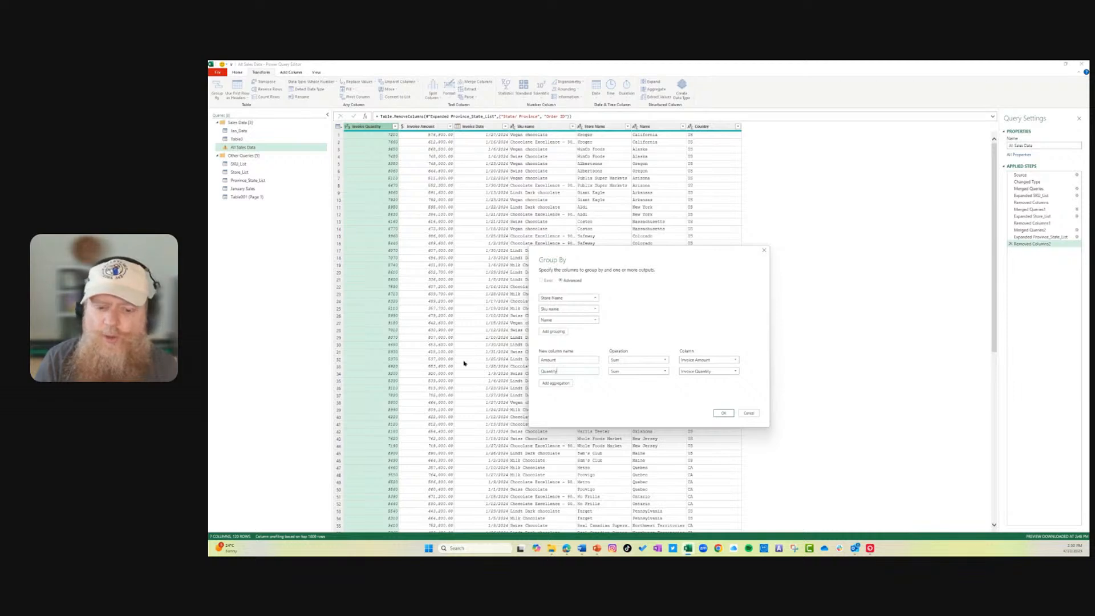
{"action": "left_click", "coordinate": [722, 413]}
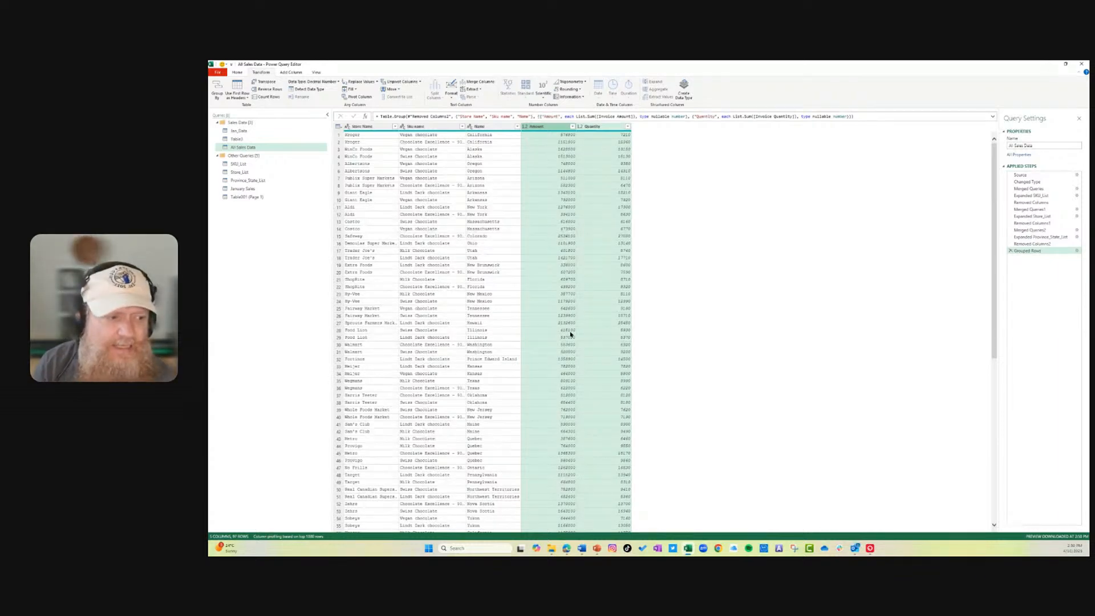
{"action": "left_click", "coordinate": [218, 73]}
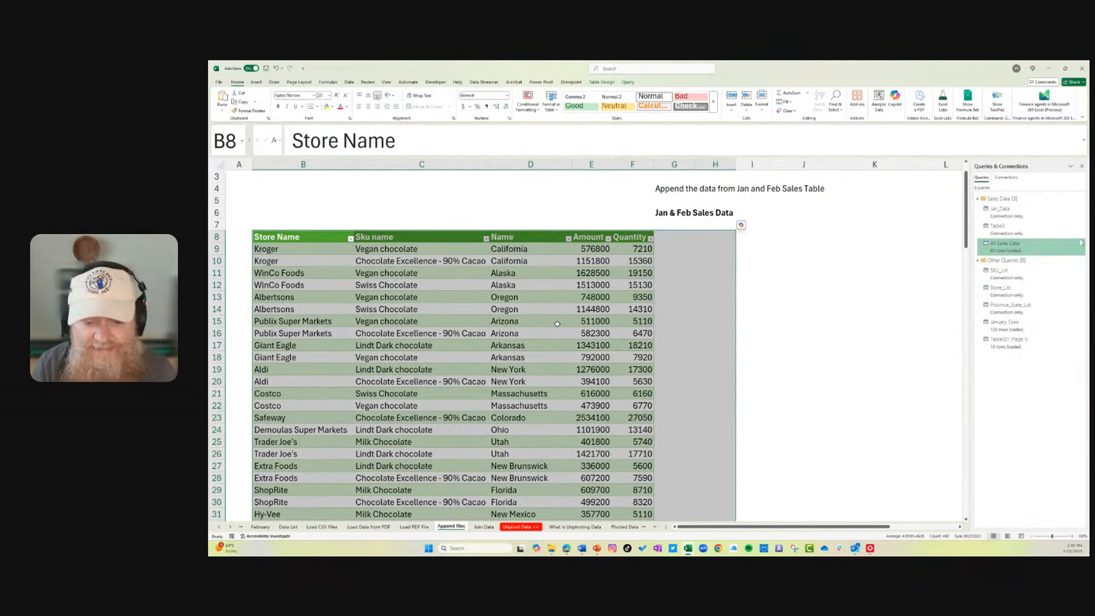
- Review the grouped sales table loaded on the Append files worksheet from its first to its last rows
{"action": "left_click", "coordinate": [691, 262]}
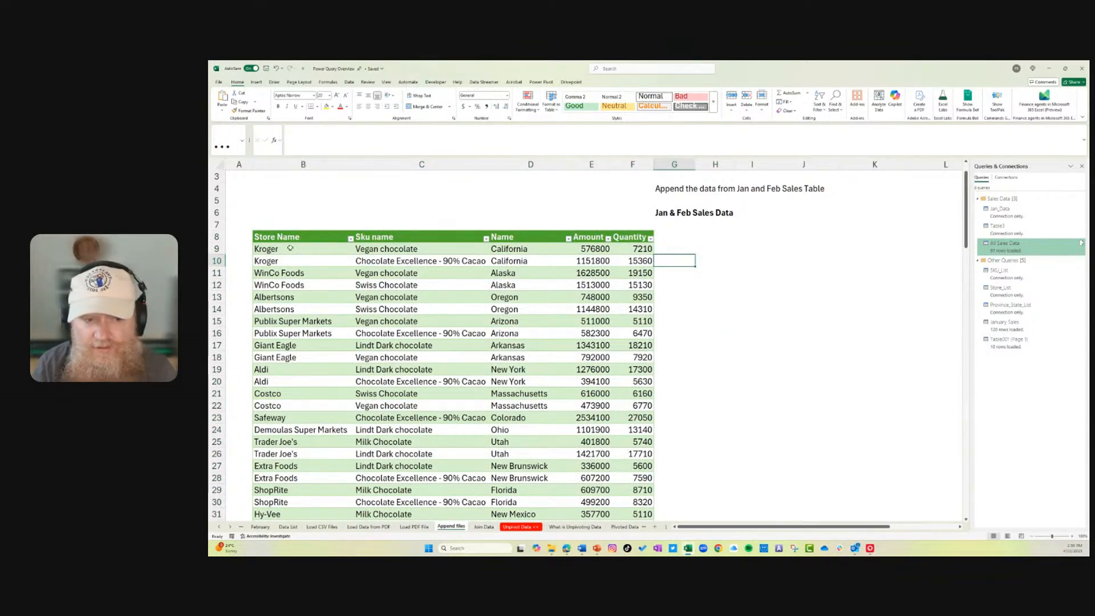
{"action": "scroll", "coordinate": [305, 269], "scroll_direction": "down", "scroll_amount": 10}
{"action": "scroll", "coordinate": [304, 321], "scroll_direction": "down", "scroll_amount": 10}
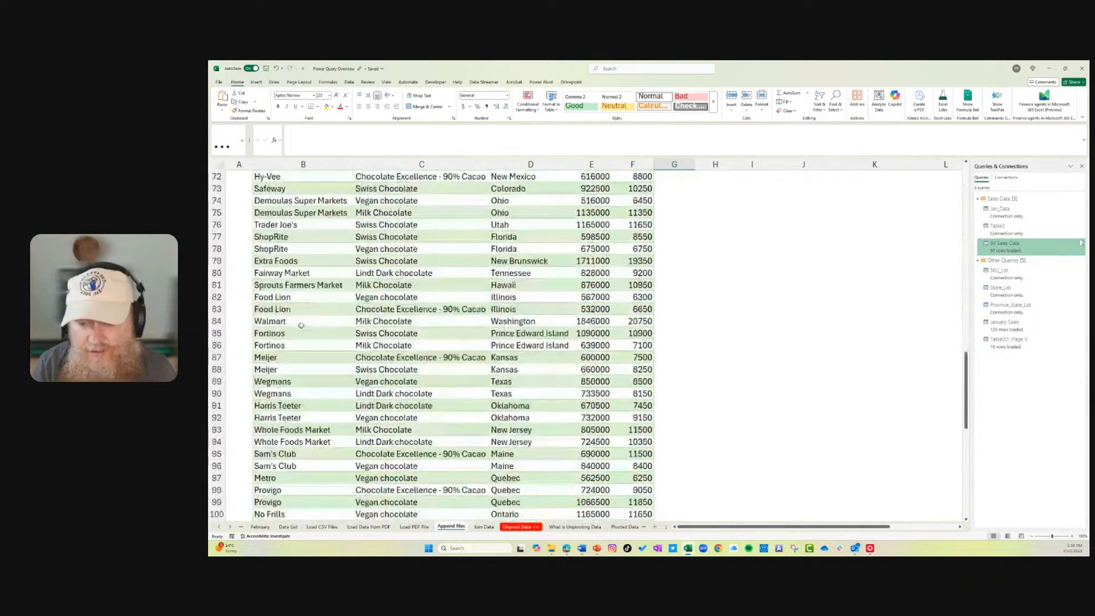
{"action": "scroll", "coordinate": [302, 324], "scroll_direction": "up", "scroll_amount": 20}
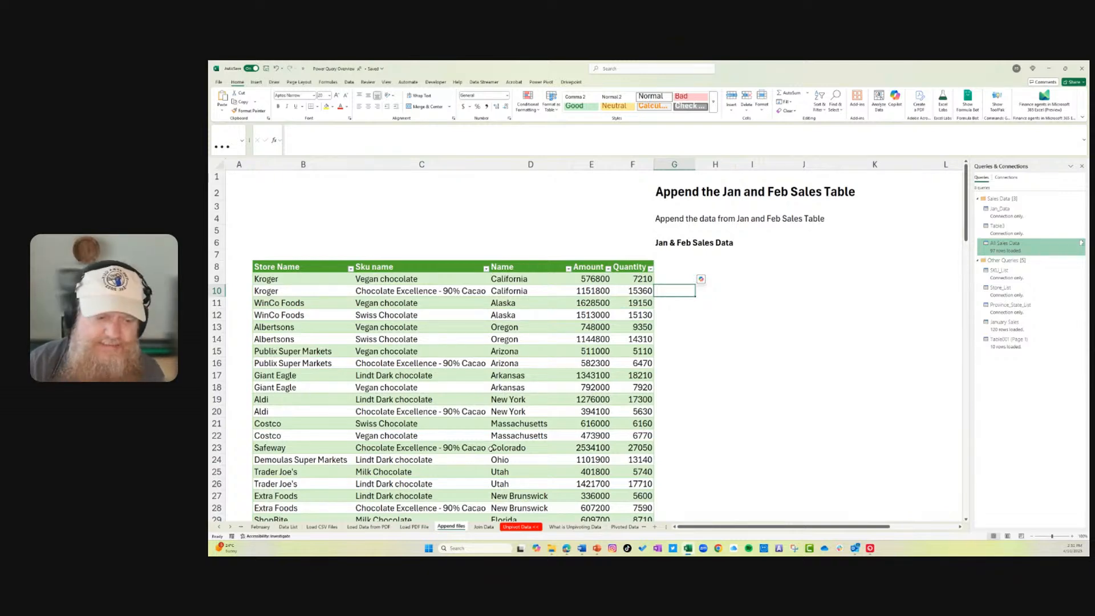
- Compare the pivoted crosstab example with its unpivoted flat version on the What is Unpivoting Data worksheet
{"action": "left_click", "coordinate": [575, 526]}
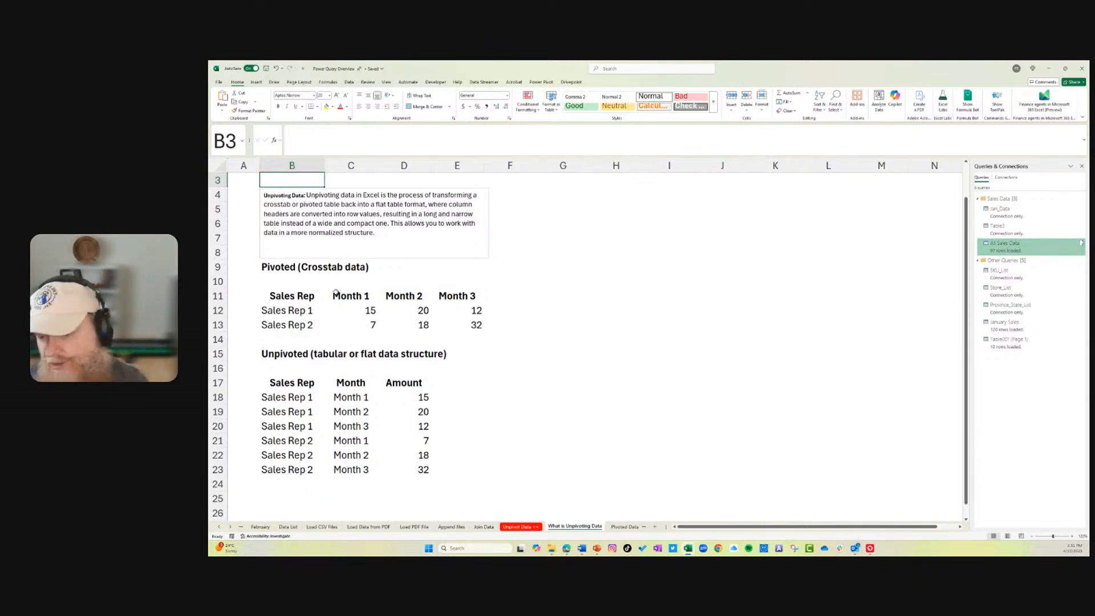
{"action": "left_click_drag", "start_coordinate": [355, 298], "coordinate": [595, 293]}
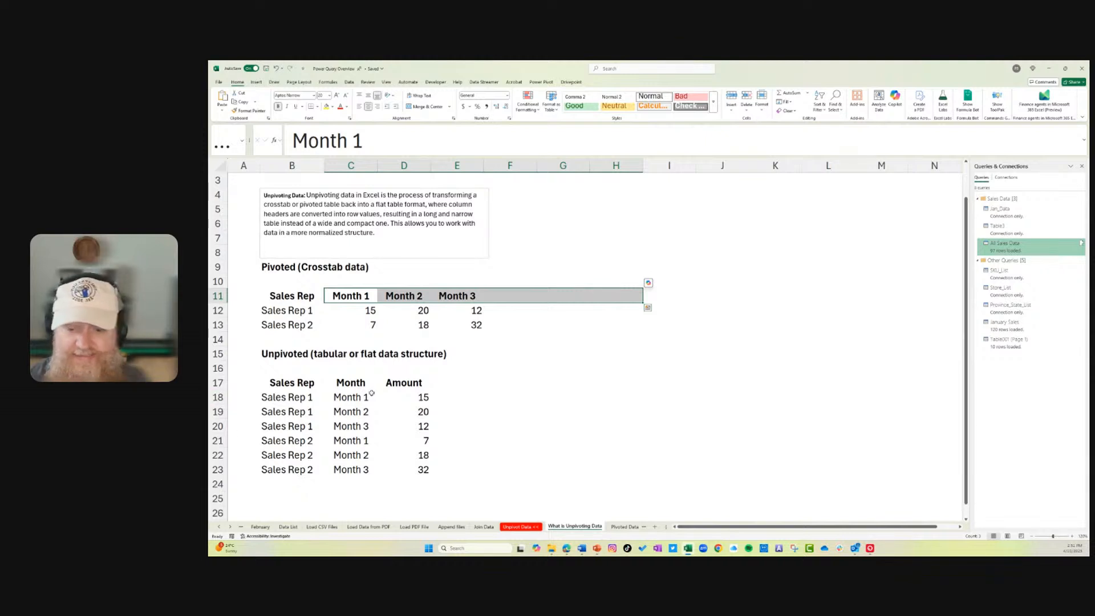
{"action": "left_click_drag", "start_coordinate": [371, 393], "coordinate": [379, 435]}
{"action": "left_click_drag", "start_coordinate": [265, 400], "coordinate": [386, 466]}
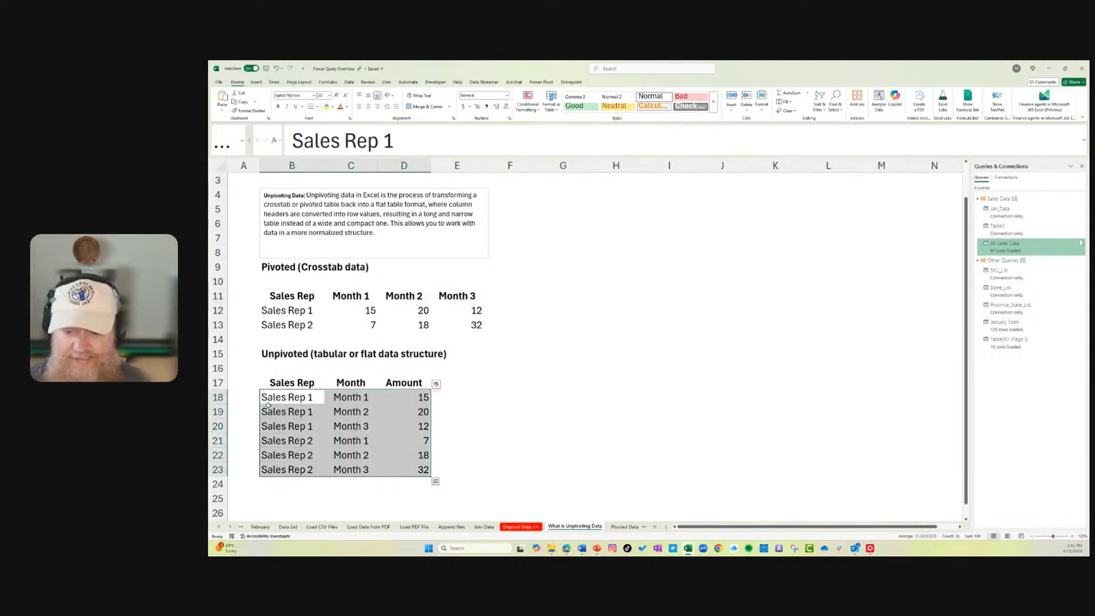
{"action": "left_click_drag", "start_coordinate": [268, 400], "coordinate": [405, 398]}
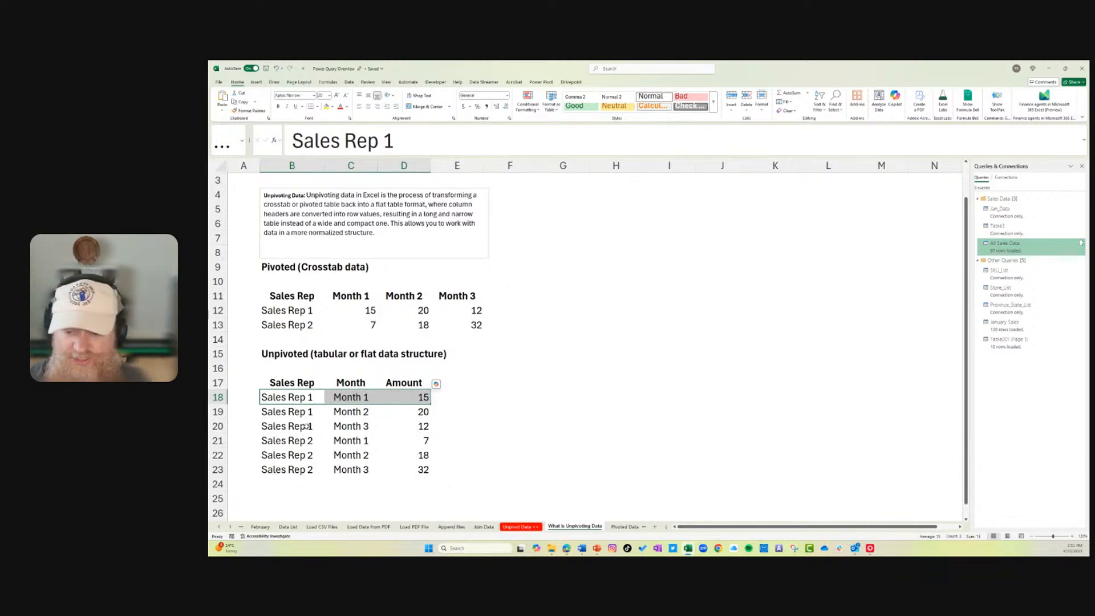
{"action": "left_click", "coordinate": [277, 311]}
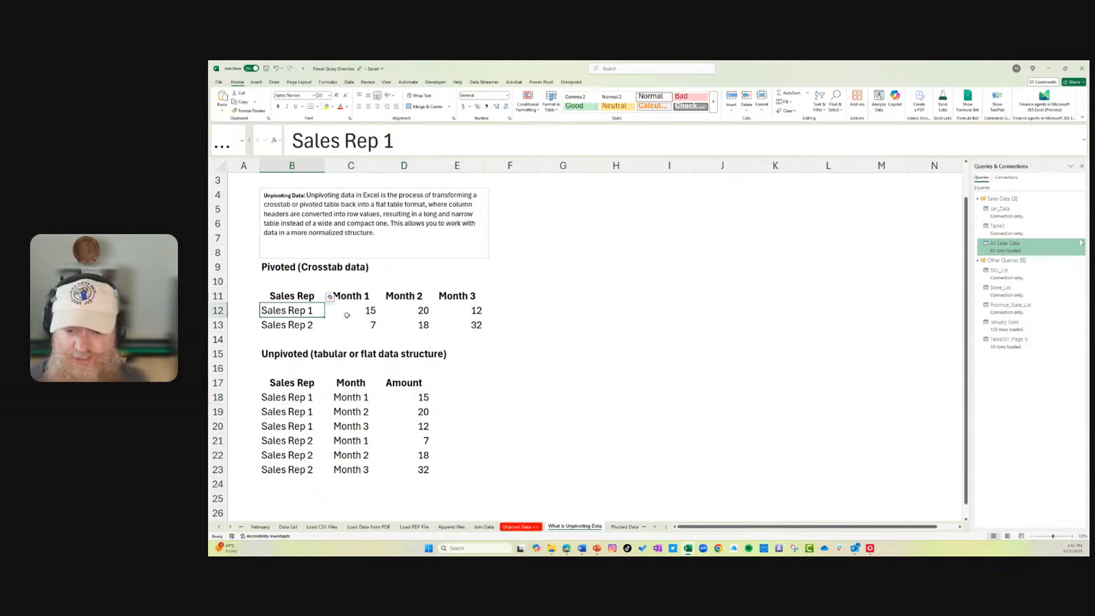
{"action": "left_click", "coordinate": [352, 310]}
{"action": "left_click_drag", "start_coordinate": [287, 282], "coordinate": [464, 331]}
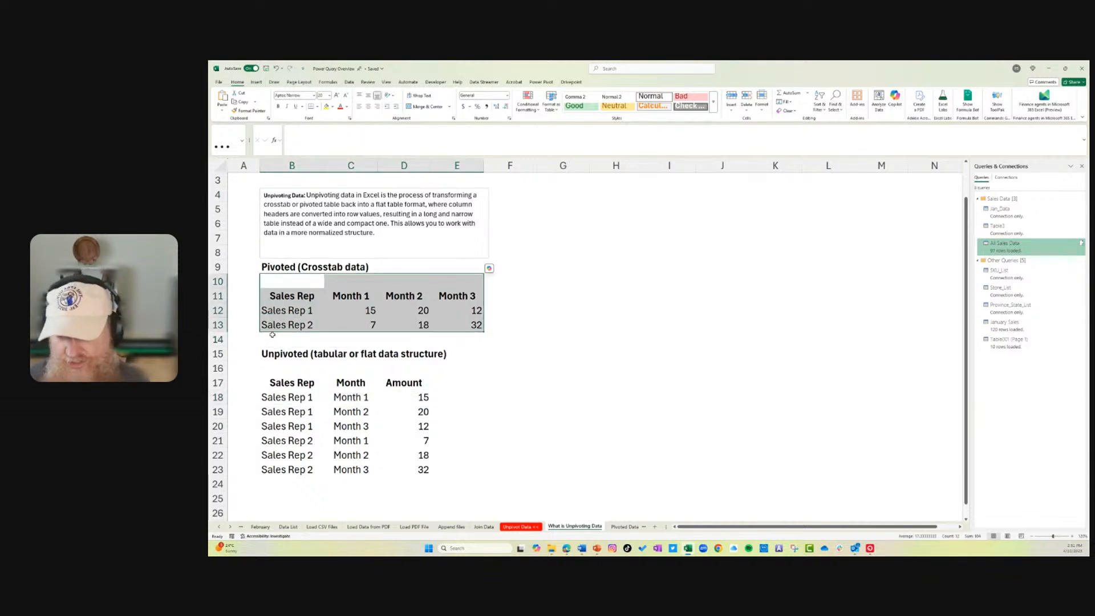
{"action": "left_click", "coordinate": [285, 294]}
{"action": "left_click", "coordinate": [299, 411]}
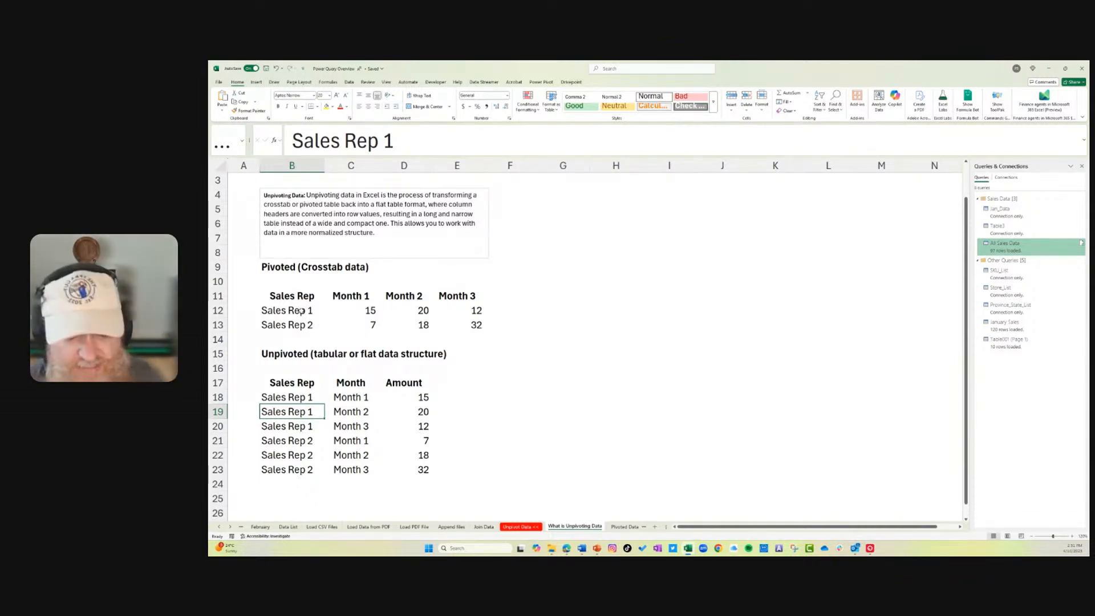
{"action": "left_click", "coordinate": [320, 310]}
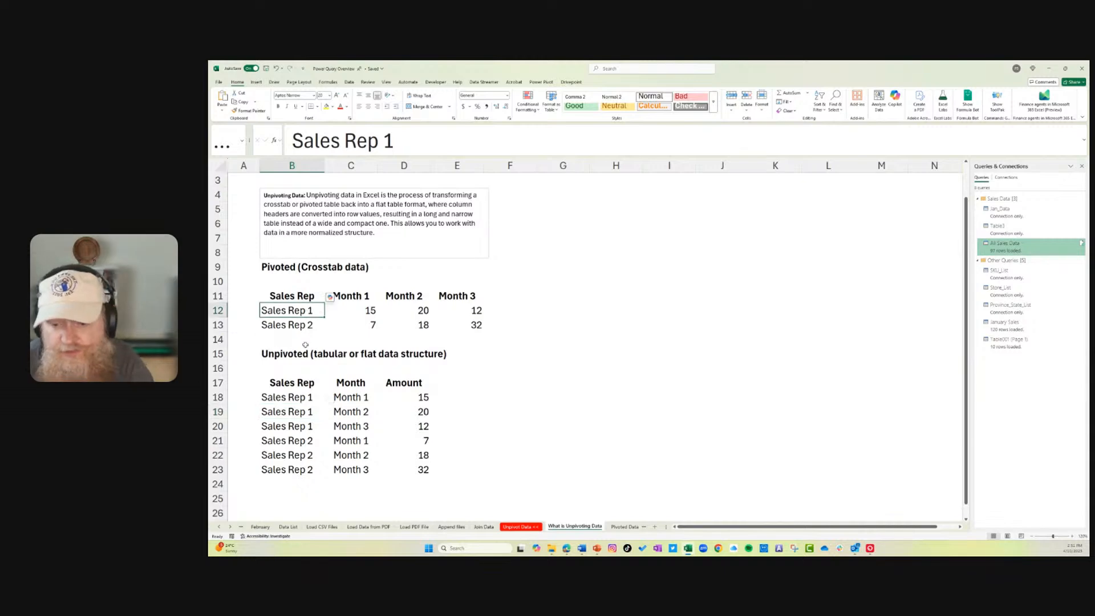
{"action": "left_click", "coordinate": [302, 382]}
- Examine the monthly crosstab table on the Pivoted Data worksheet and the flat table on the Unpivoted Data worksheet
{"action": "left_click", "coordinate": [625, 526]}
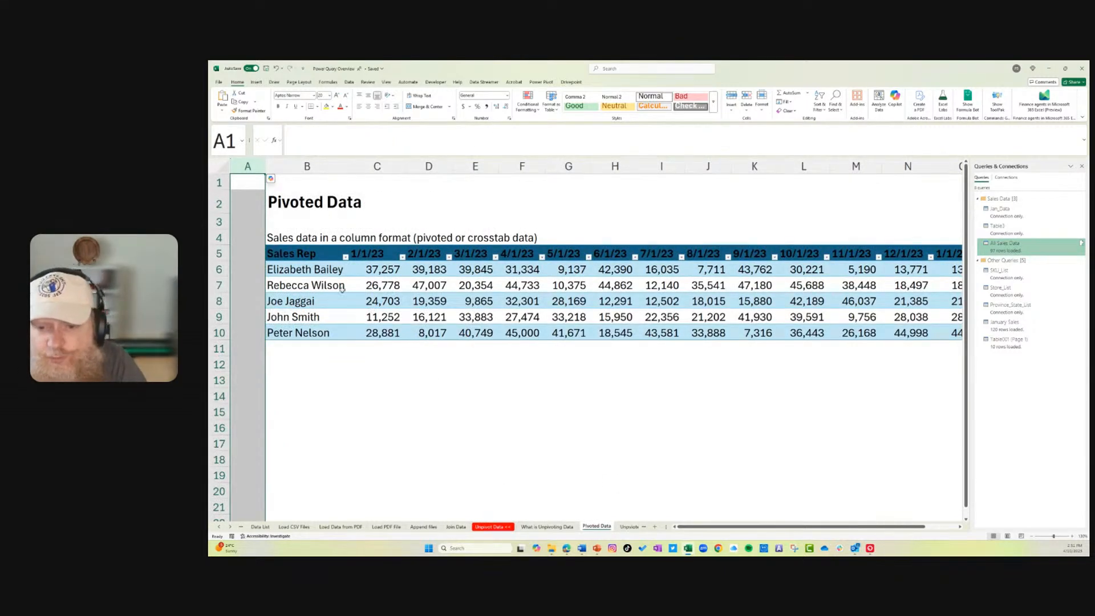
{"action": "left_click_drag", "start_coordinate": [299, 253], "coordinate": [854, 334]}
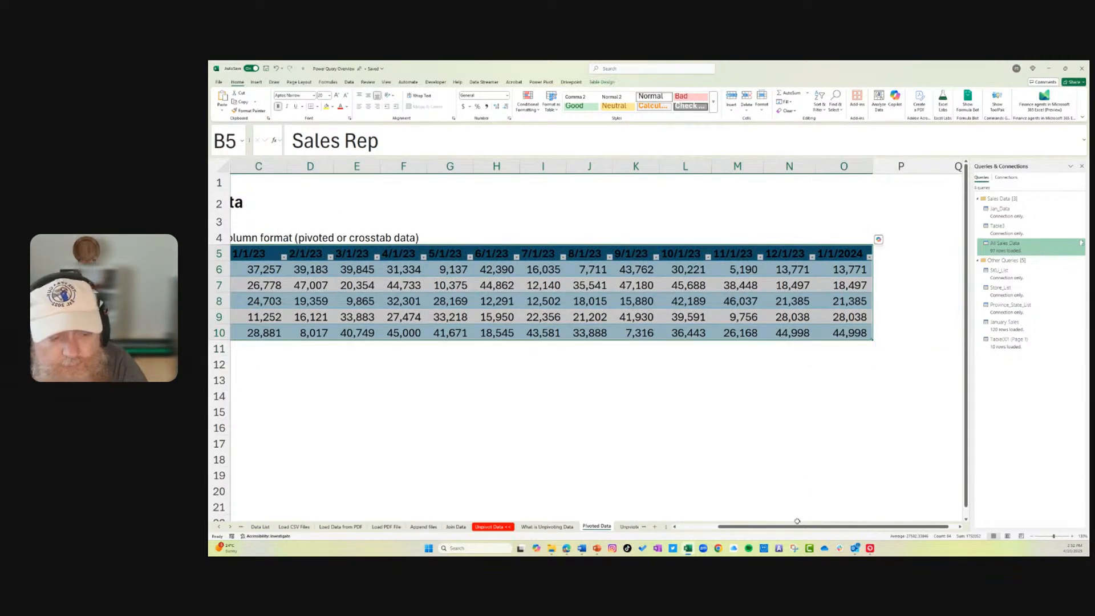
{"action": "left_click", "coordinate": [627, 526]}
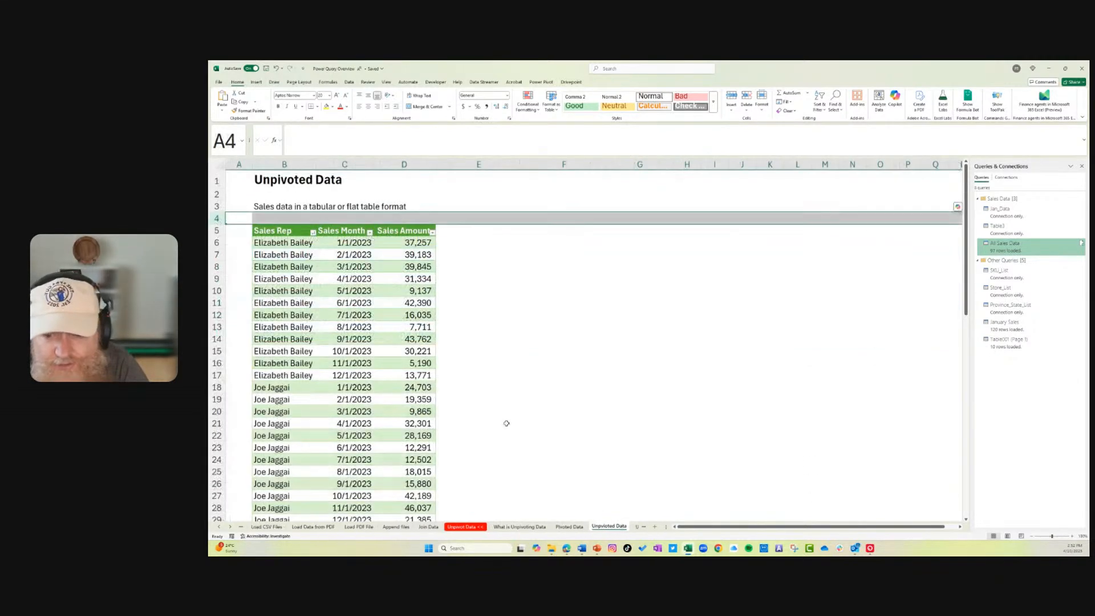
{"action": "left_click", "coordinate": [266, 232]}
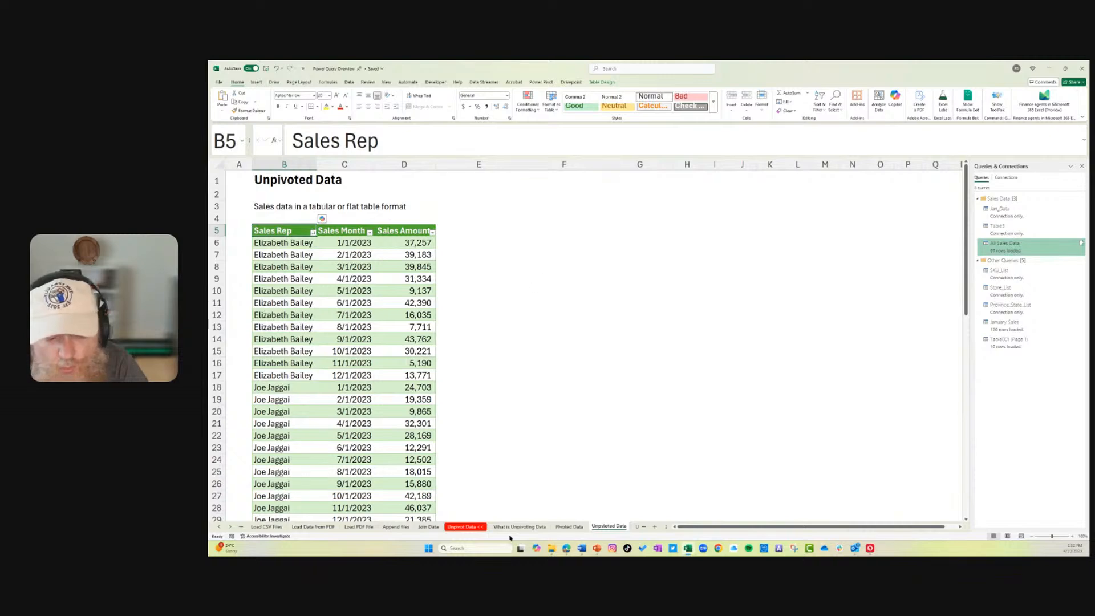
- Bring the Sales Rep crosstab table from the Pivoted Data worksheet into Power Query
{"action": "left_click", "coordinate": [563, 527]}
{"action": "left_click", "coordinate": [275, 304]}
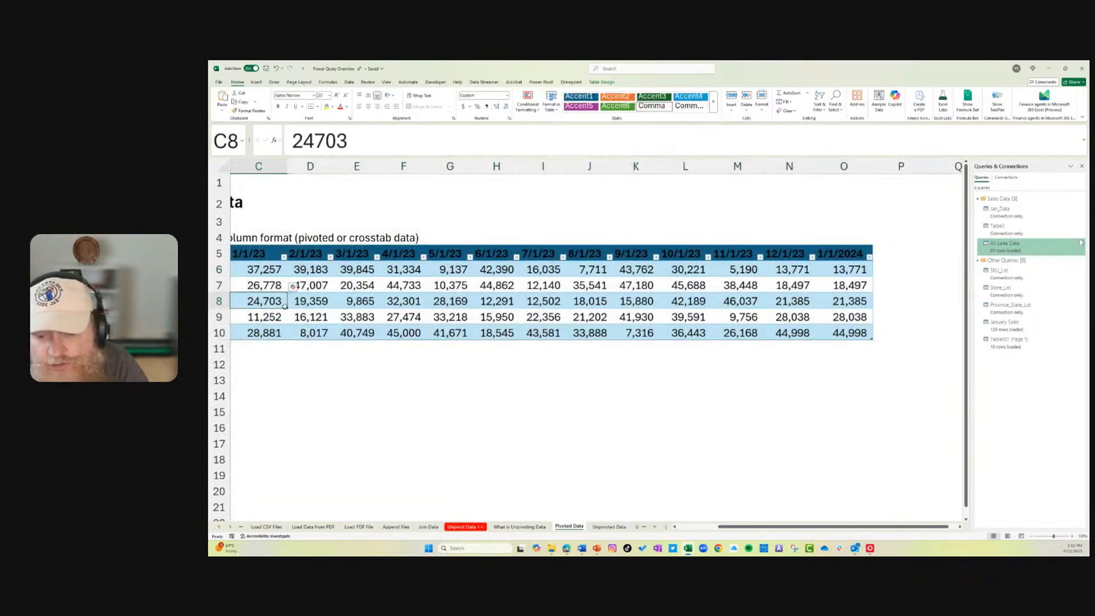
{"action": "key", "text": "Left"}
{"action": "key", "text": "Up"}
{"action": "key", "text": "Up"}
{"action": "key", "text": "Up"}
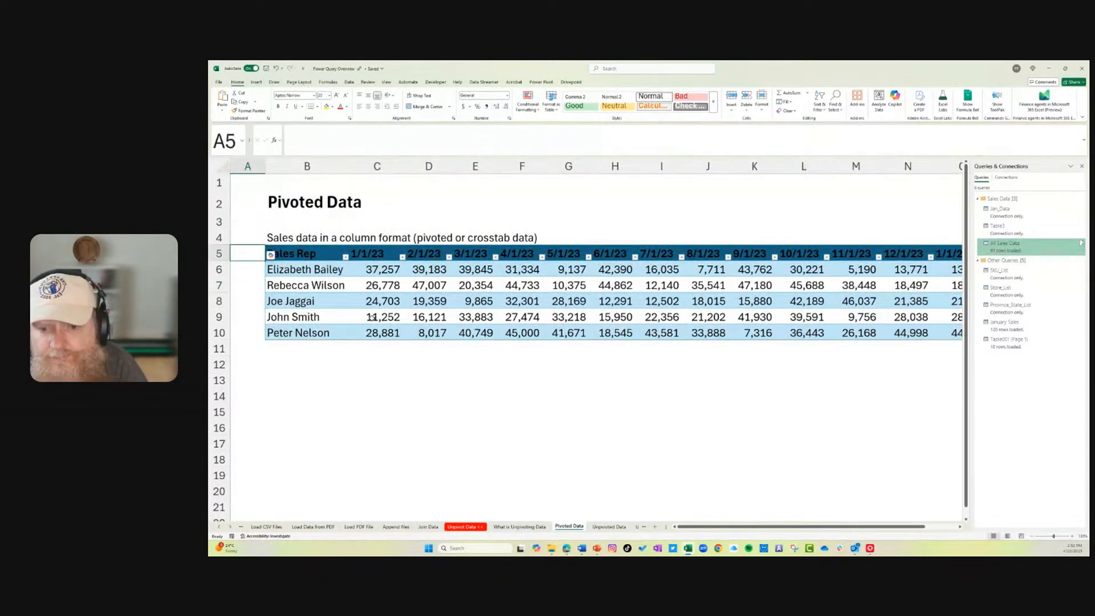
{"action": "key", "text": "Right"}
{"action": "left_click", "coordinate": [349, 82]}
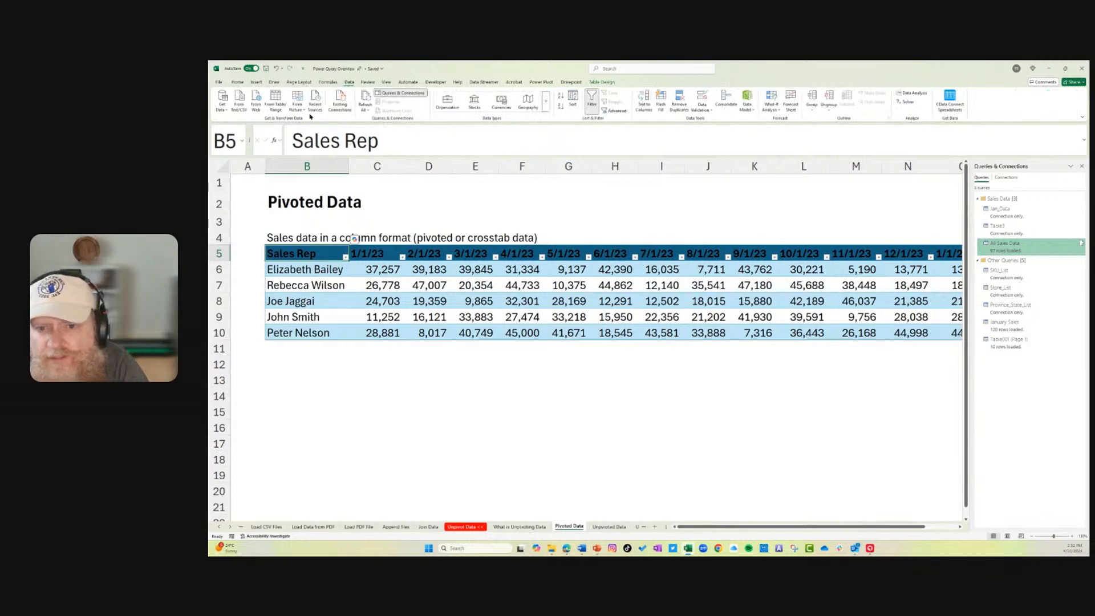
{"action": "left_click", "coordinate": [276, 103]}
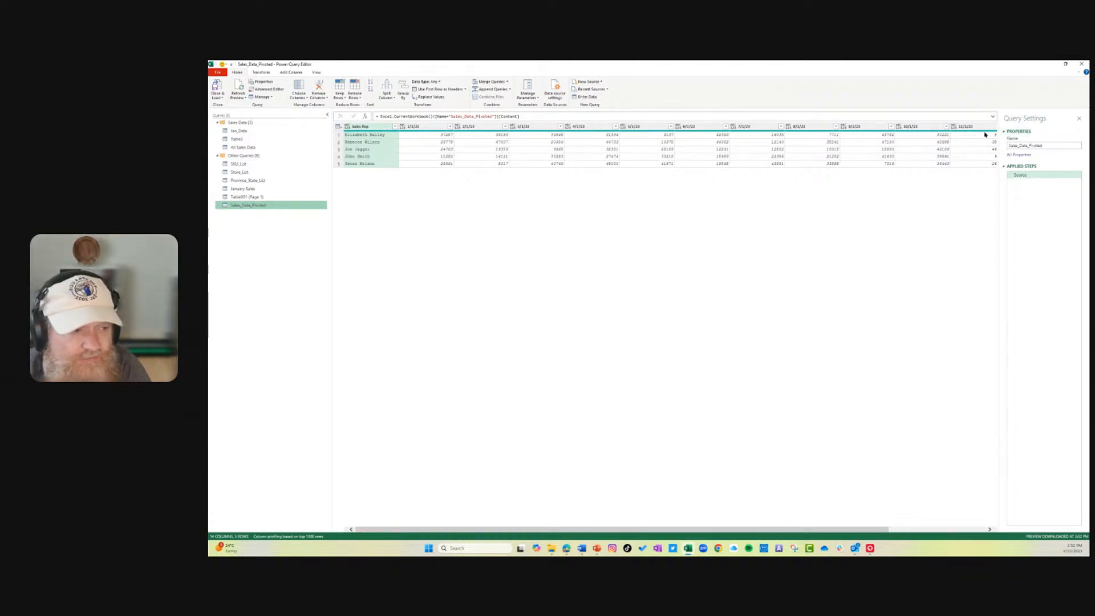
{"action": "mouse_move", "coordinate": [631, 133]}
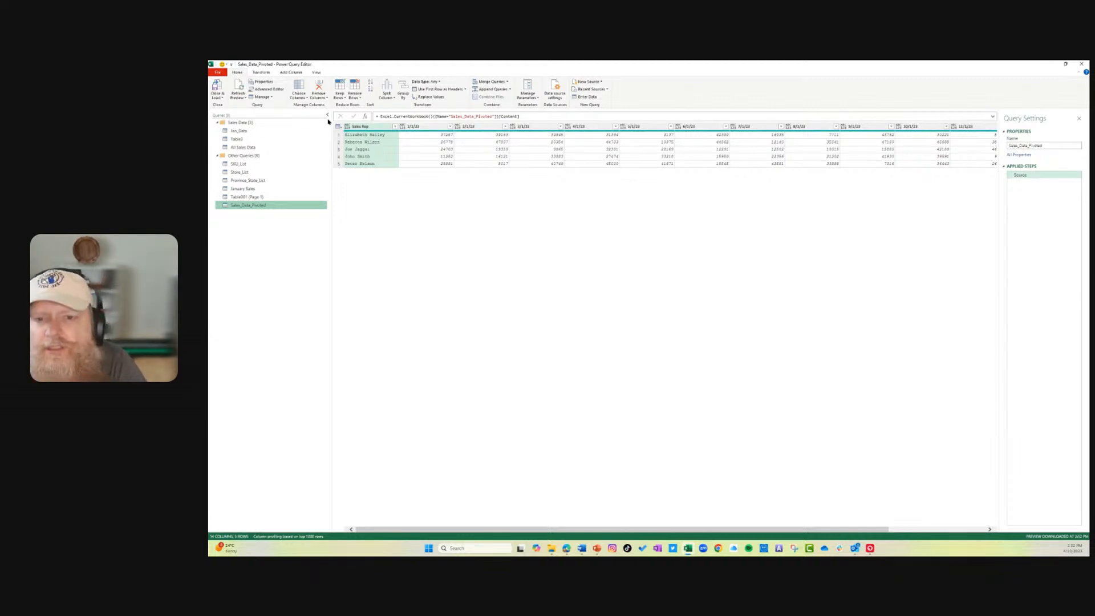
{"action": "left_click", "coordinate": [417, 127]}
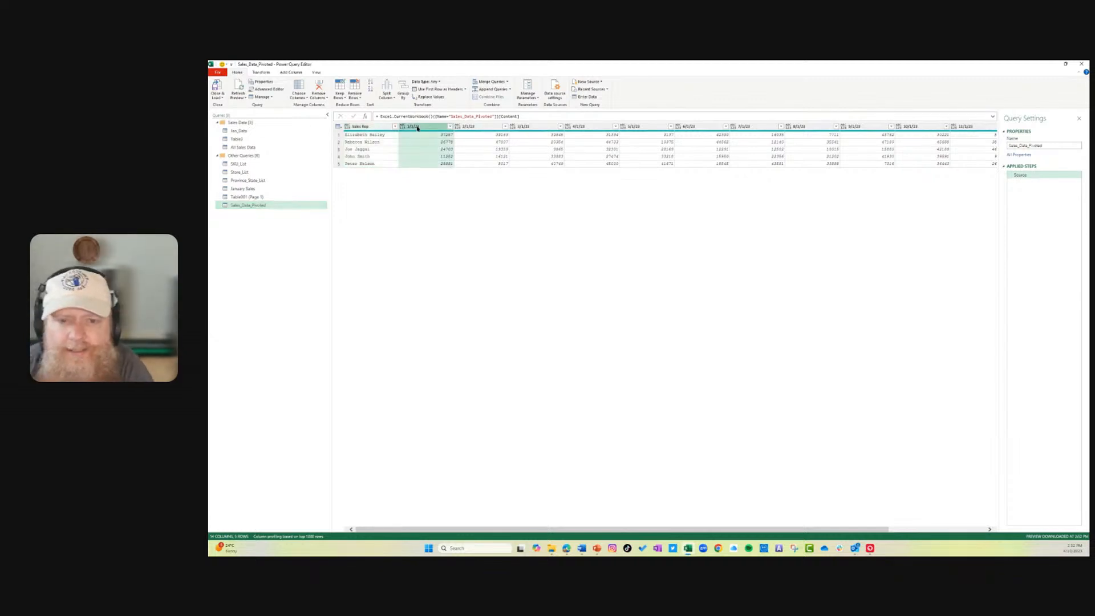
{"action": "left_click", "coordinate": [964, 127], "text": "shift"}
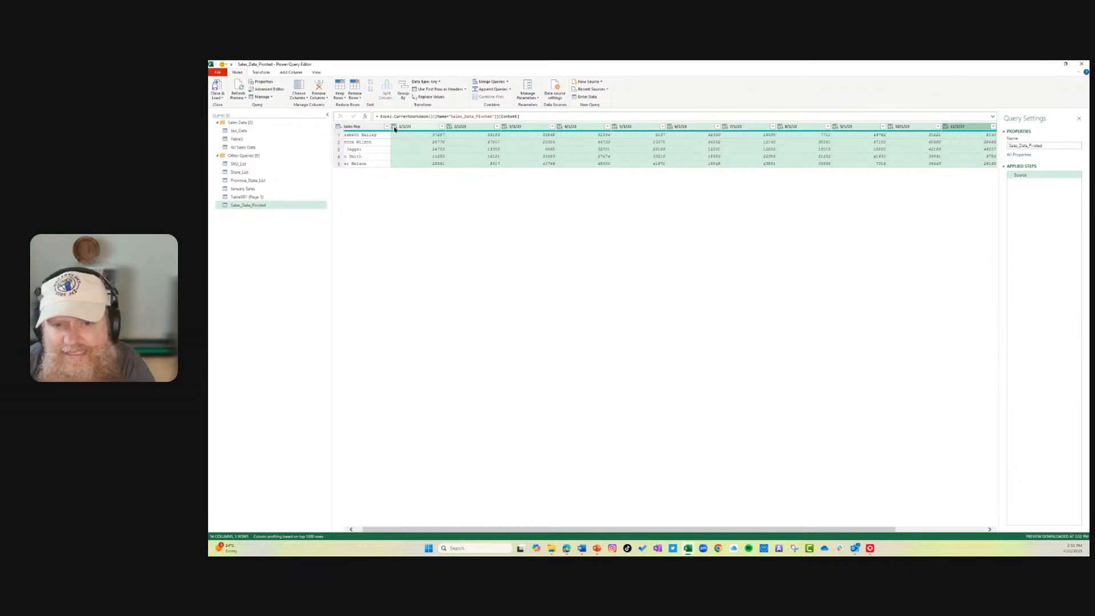
{"action": "left_click", "coordinate": [394, 126]}
{"action": "left_click", "coordinate": [504, 233]}
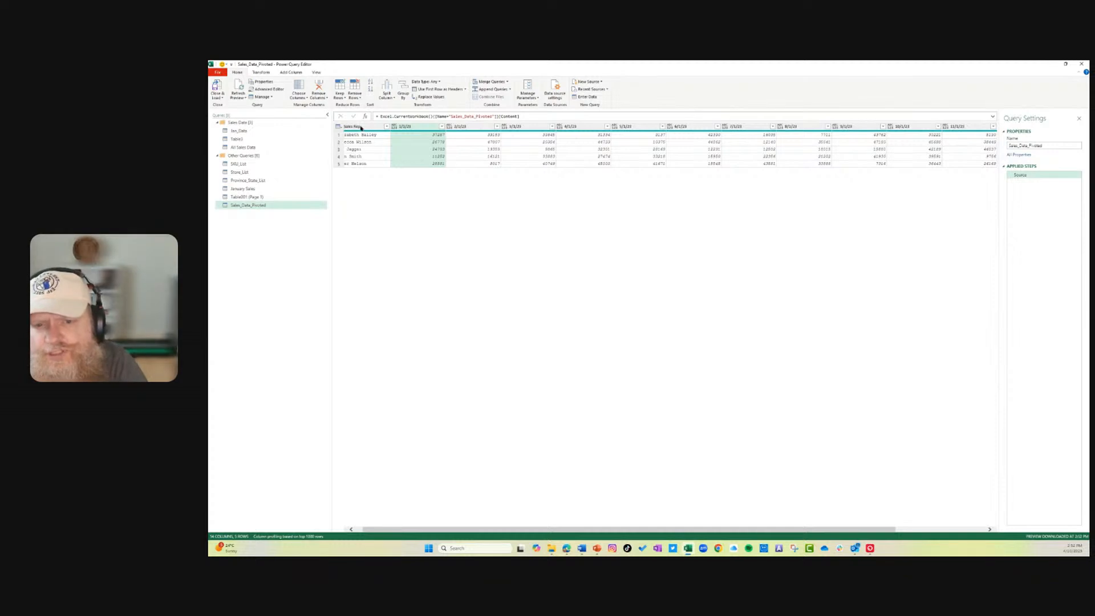
- Unpivot all columns other than Sales Rep in the pivoted sales query
{"action": "left_click", "coordinate": [360, 127]}
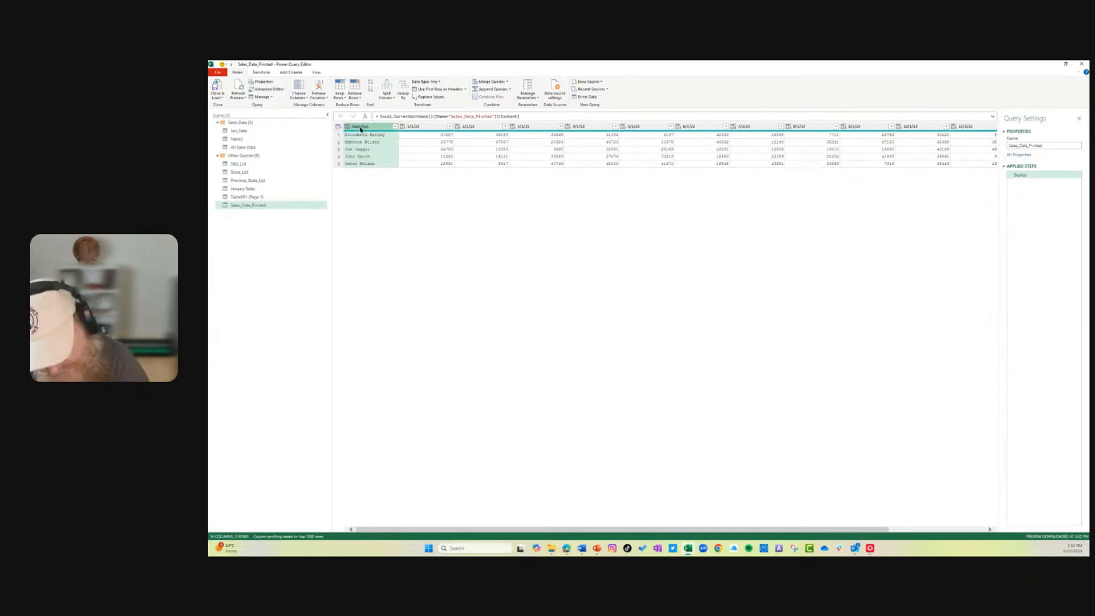
{"action": "right_click", "coordinate": [358, 129]}
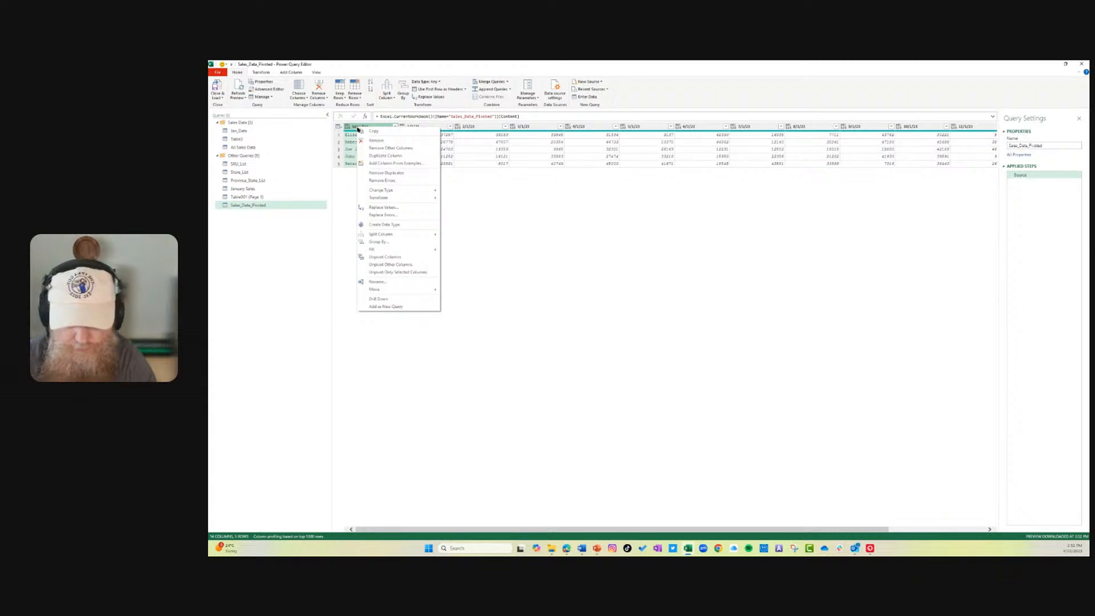
{"action": "left_click", "coordinate": [402, 266]}
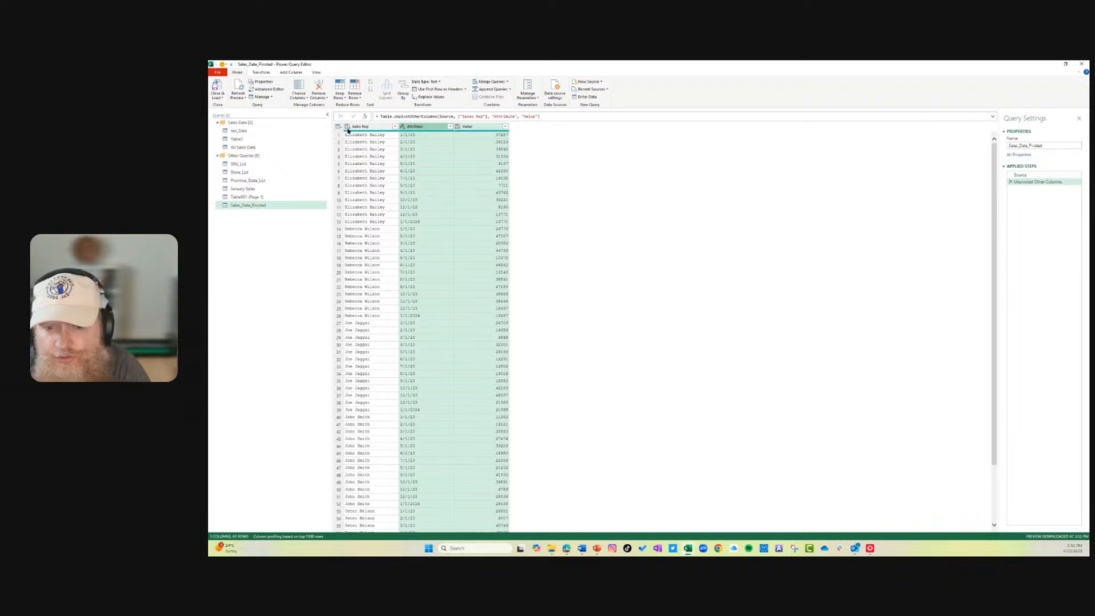
- Set the data types of the unpivoted query: Sales Rep as Text, Attribute as Date and Value as Currency
{"action": "left_click", "coordinate": [347, 126]}
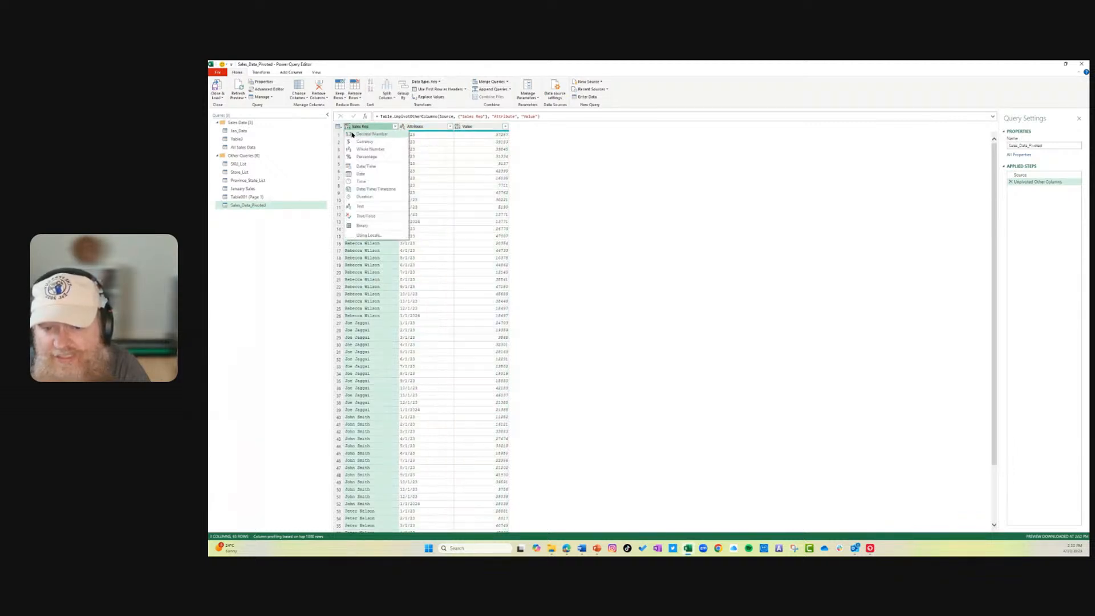
{"action": "left_click", "coordinate": [360, 206]}
{"action": "left_click", "coordinate": [403, 127]}
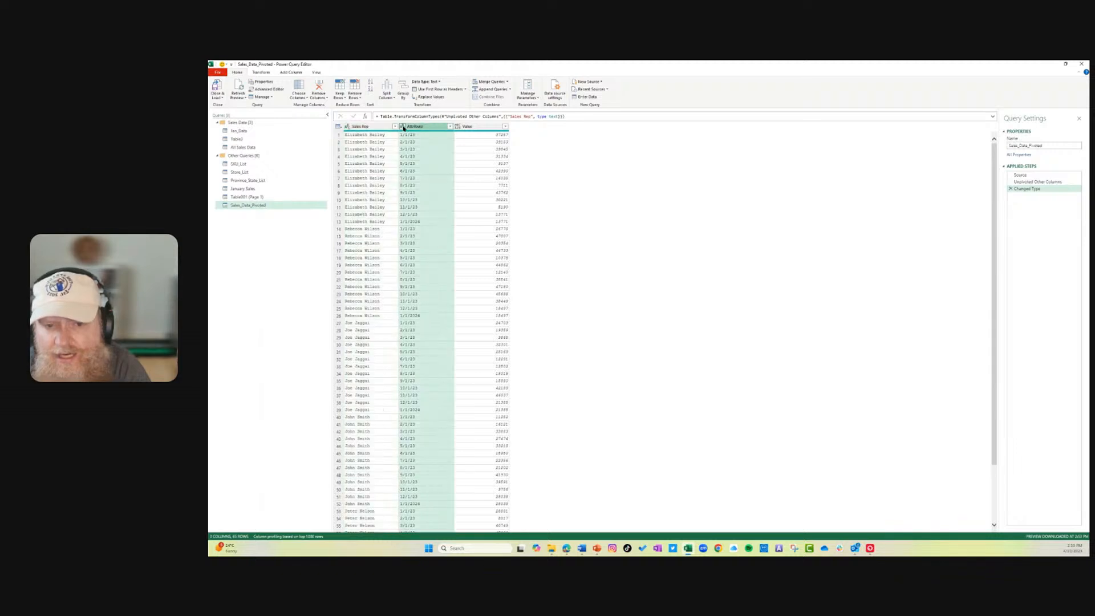
{"action": "left_click", "coordinate": [416, 173]}
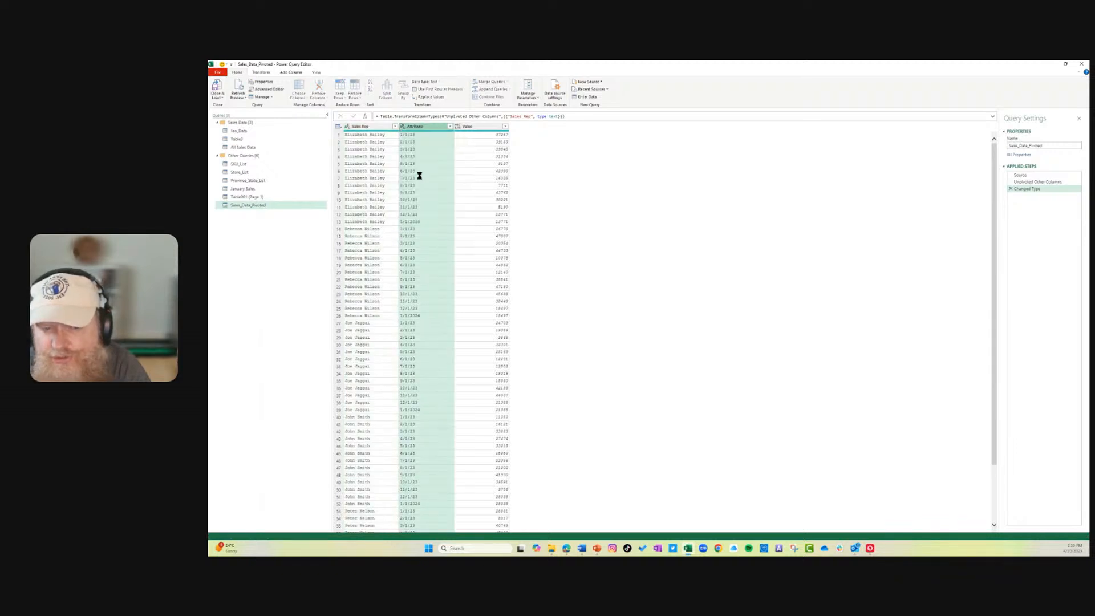
{"action": "left_click", "coordinate": [459, 127]}
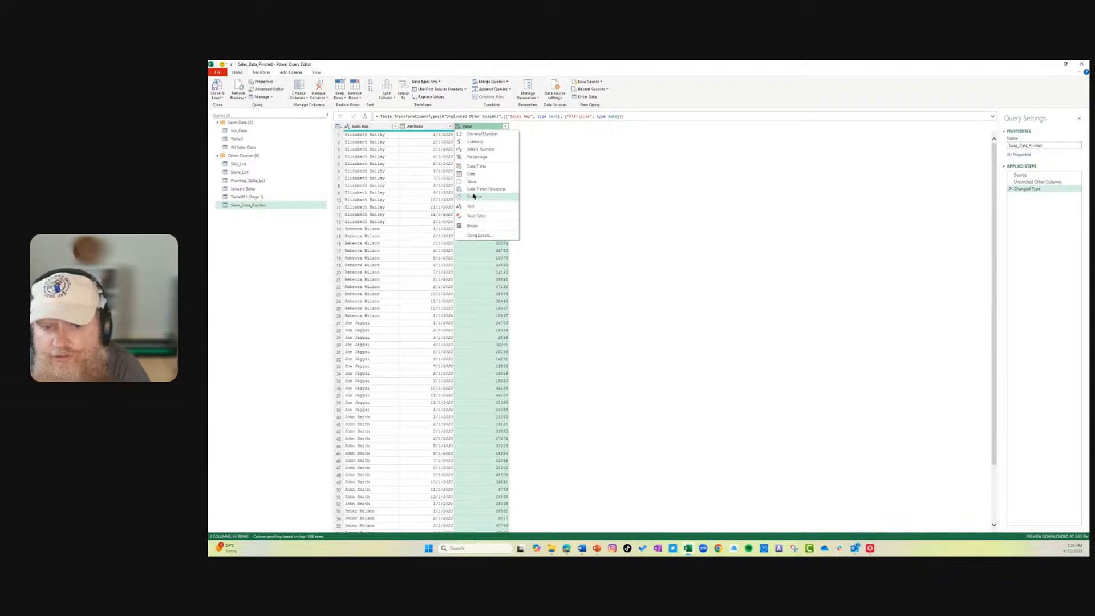
{"action": "left_click", "coordinate": [476, 142]}
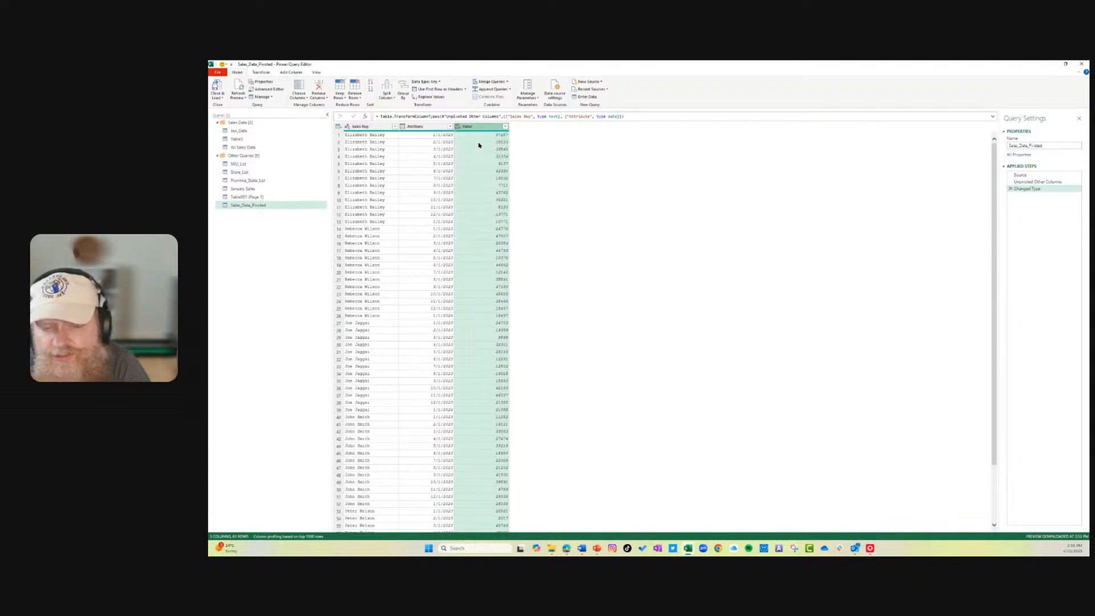
{"action": "scroll", "coordinate": [415, 371], "scroll_direction": "down", "scroll_amount": 3}
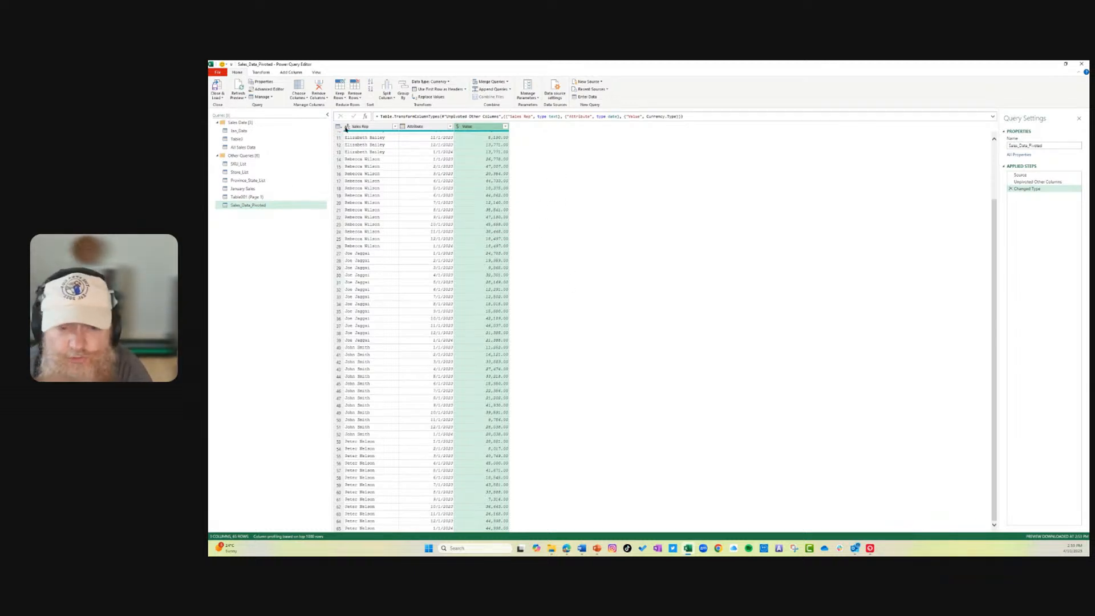
- Load the unpivoted Sales_Data_Pivoted query as a table into the existing Unpivoted Data worksheet at cell F5
{"action": "left_click", "coordinate": [217, 97]}
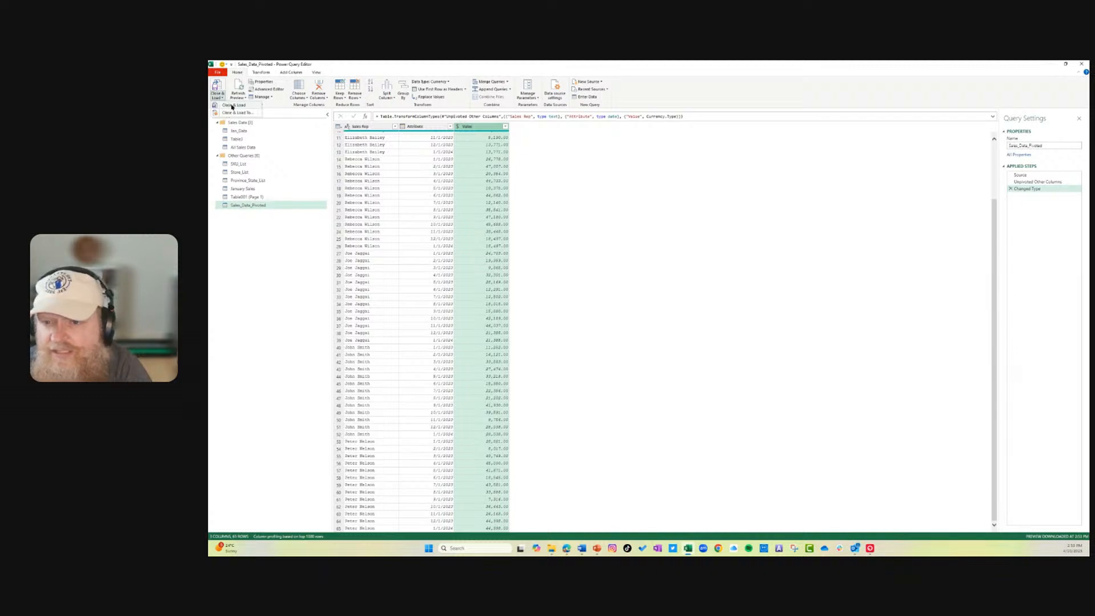
{"action": "left_click", "coordinate": [231, 105]}
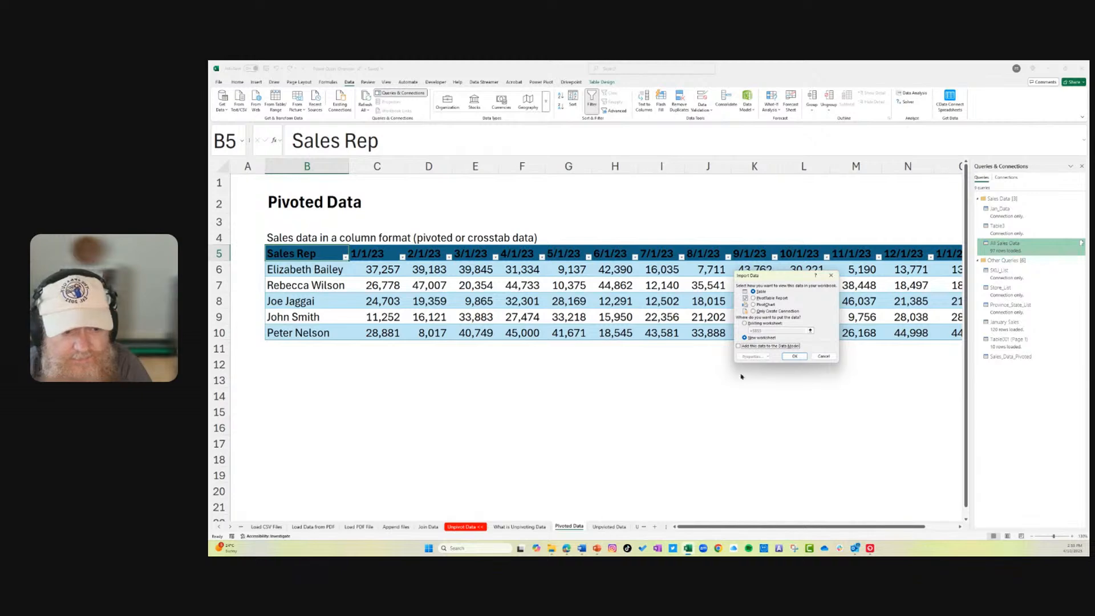
{"action": "left_click", "coordinate": [745, 323]}
{"action": "left_click", "coordinate": [810, 330]}
{"action": "left_click", "coordinate": [610, 527]}
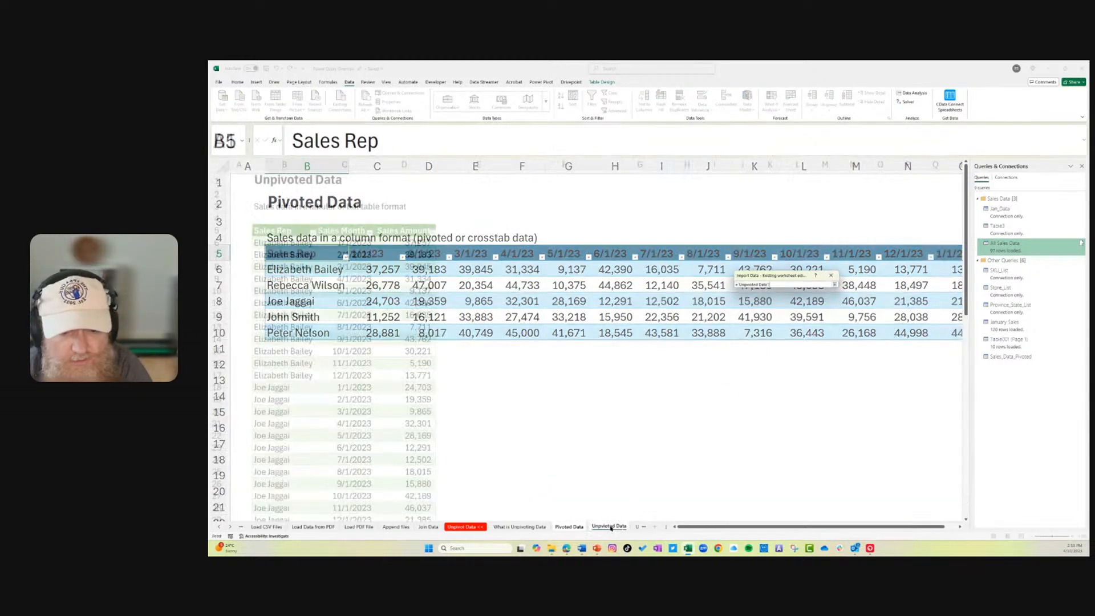
{"action": "left_click", "coordinate": [555, 233]}
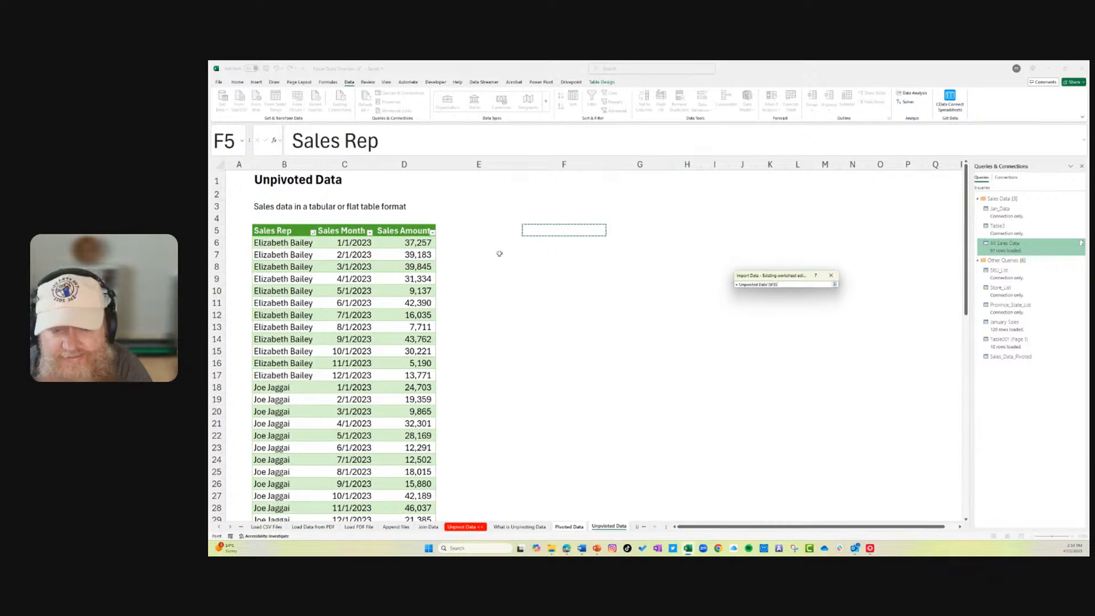
{"action": "left_click", "coordinate": [835, 284]}
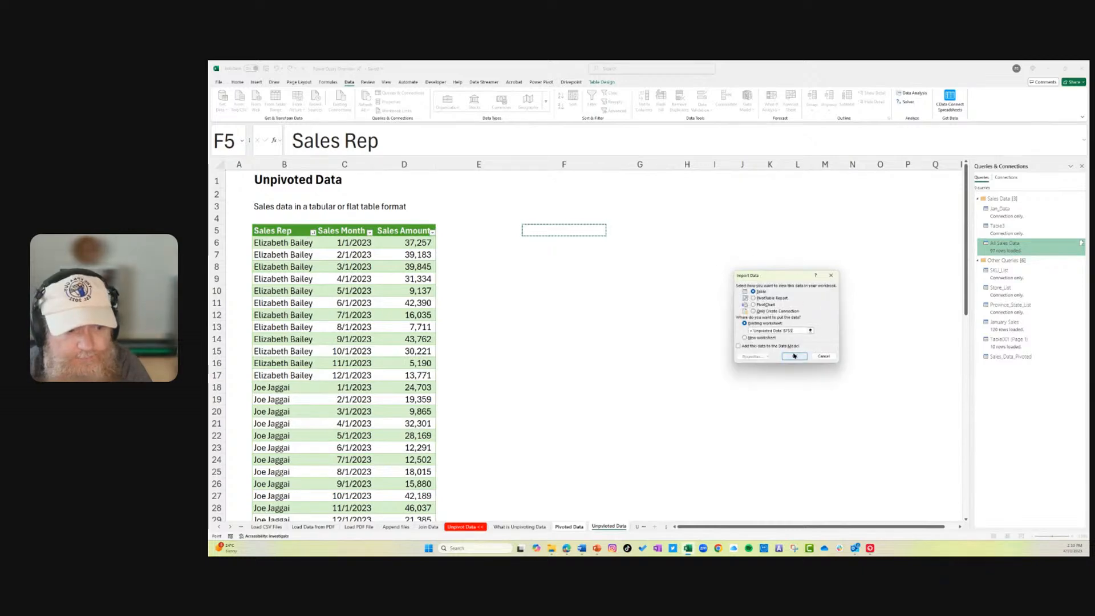
{"action": "left_click", "coordinate": [794, 356]}
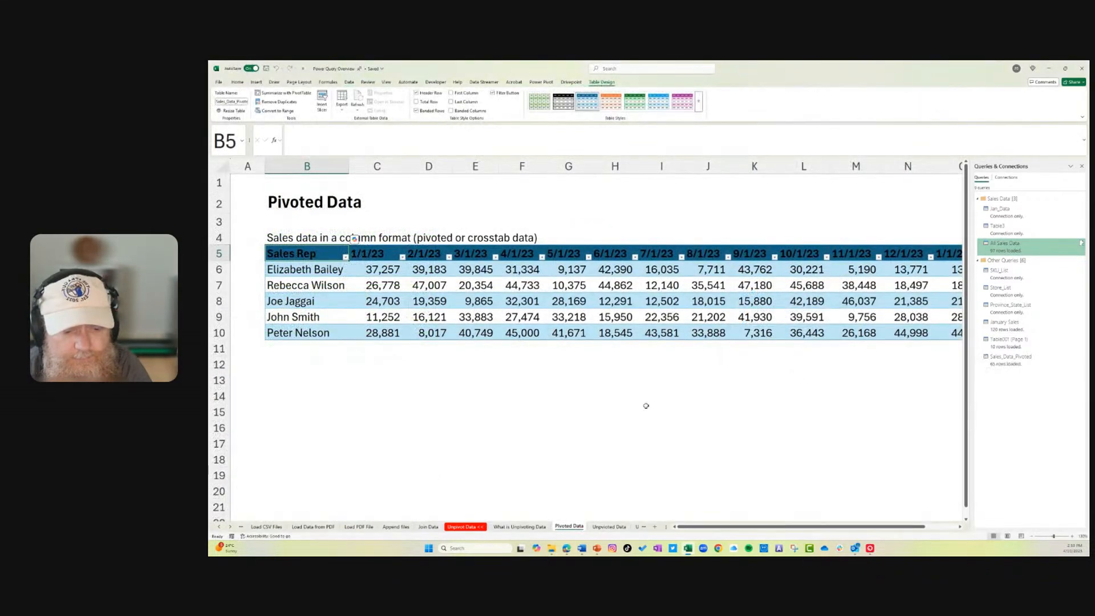
- Compare the loaded query table's headers and rows with the original flat table on the Unpivoted Data worksheet
{"action": "left_click", "coordinate": [611, 527]}
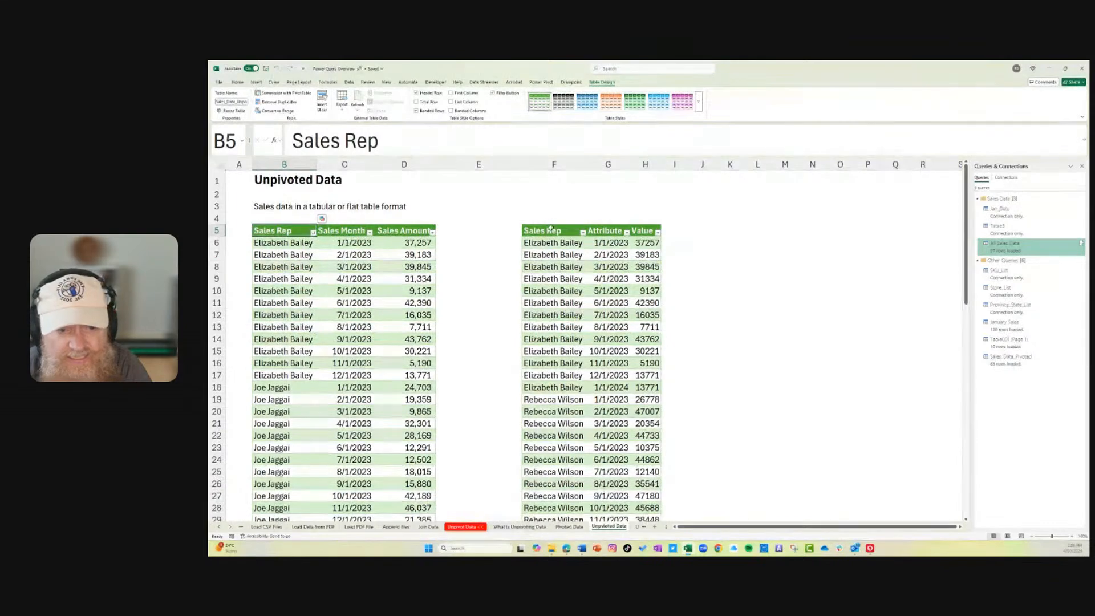
{"action": "left_click_drag", "start_coordinate": [546, 231], "coordinate": [645, 230]}
{"action": "left_click_drag", "start_coordinate": [348, 230], "coordinate": [402, 231]}
{"action": "left_click", "coordinate": [608, 231]}
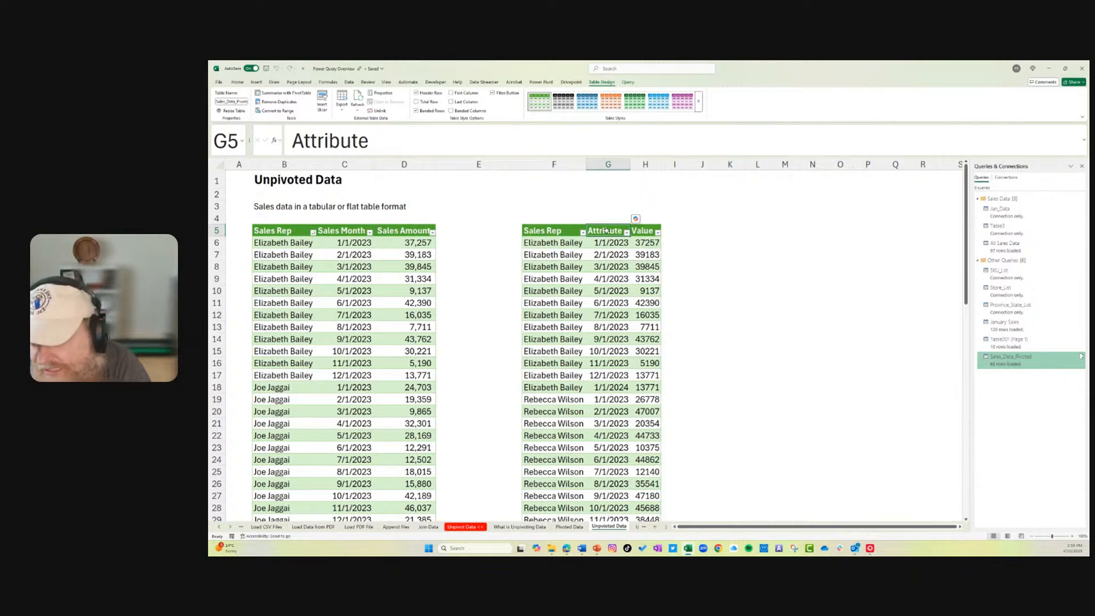
{"action": "left_click", "coordinate": [651, 233]}
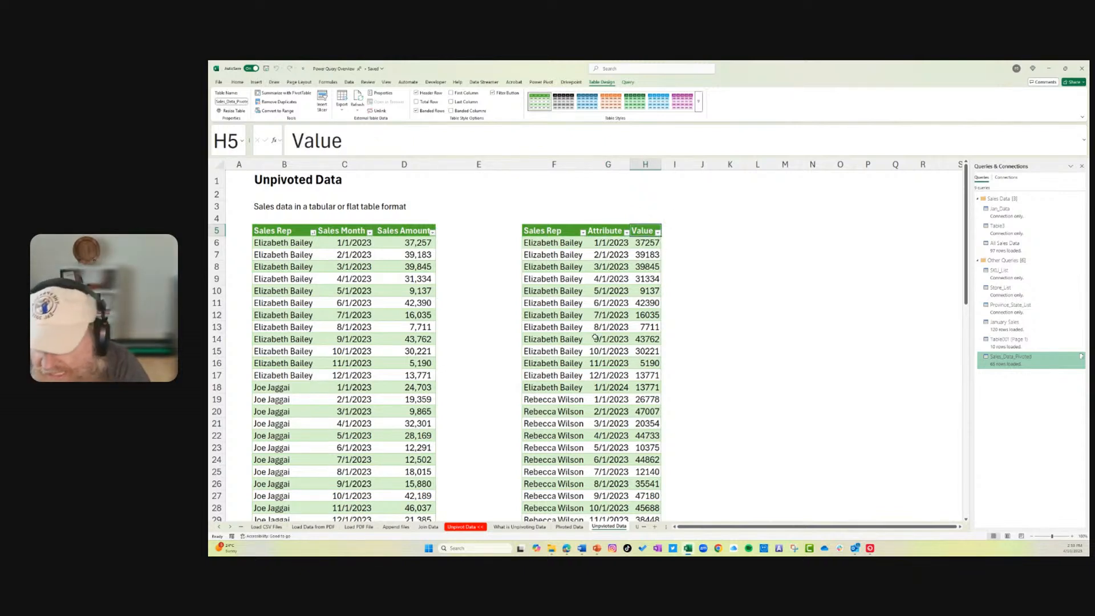
{"action": "left_click", "coordinate": [231, 526]}
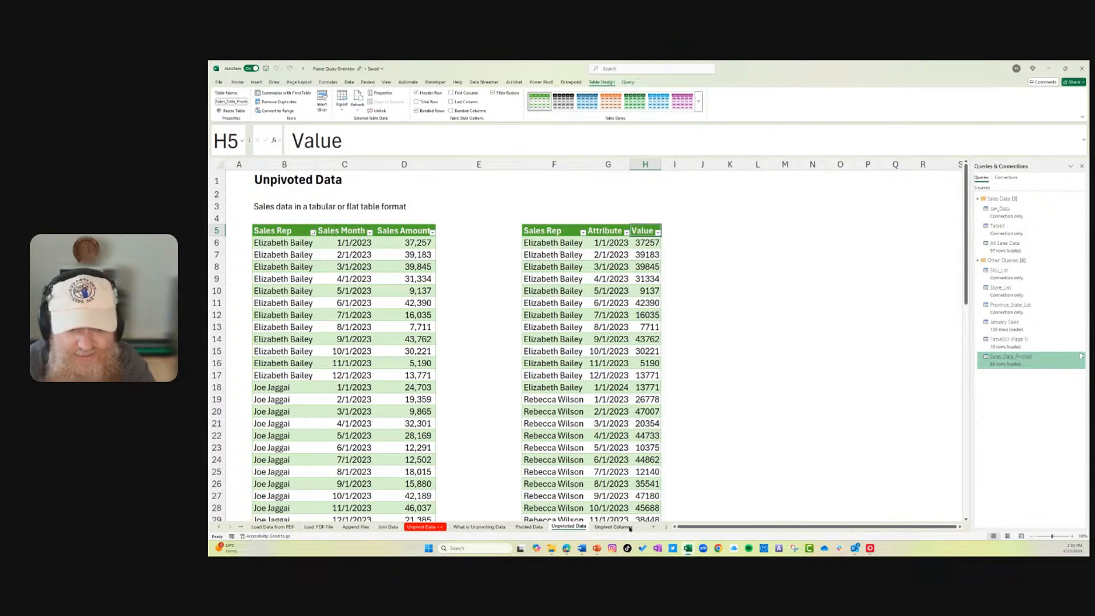
{"action": "left_click", "coordinate": [630, 528]}
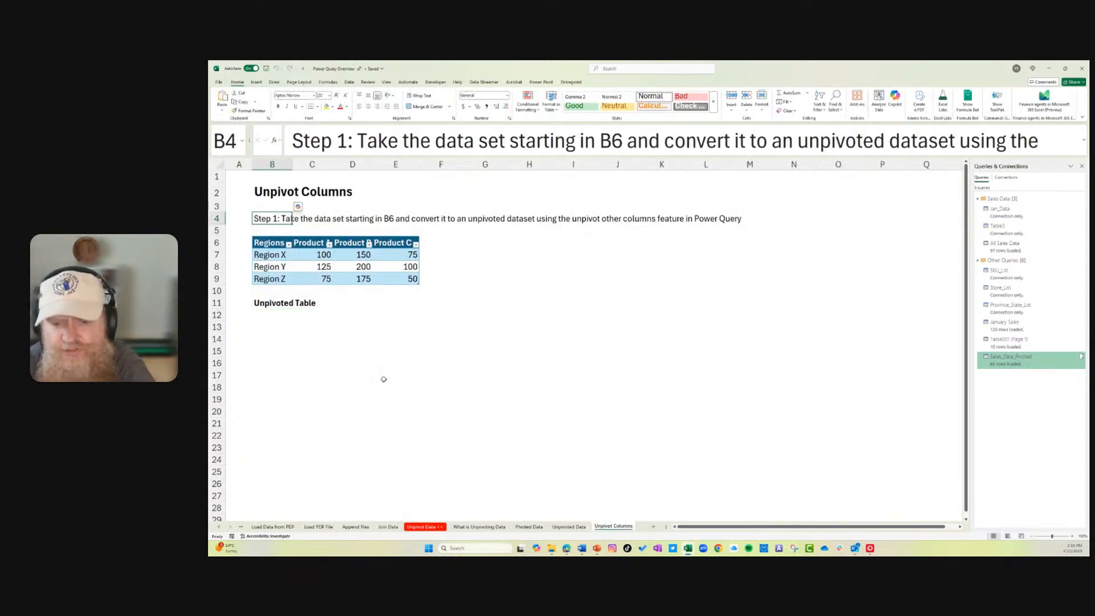
{"action": "left_click", "coordinate": [569, 527]}
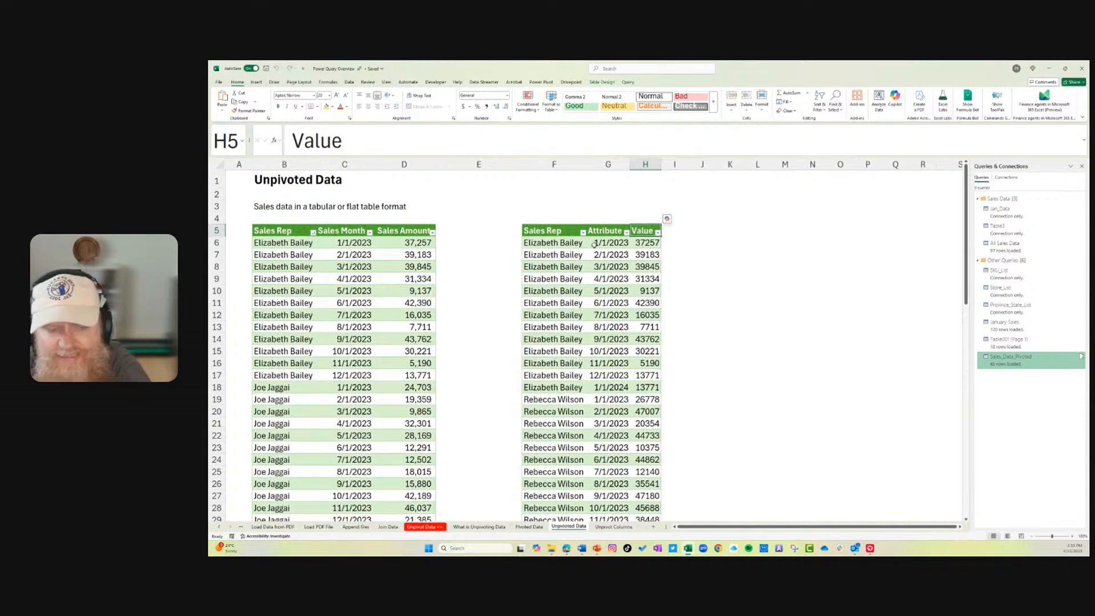
{"action": "scroll", "coordinate": [593, 244], "scroll_direction": "down", "scroll_amount": 19}
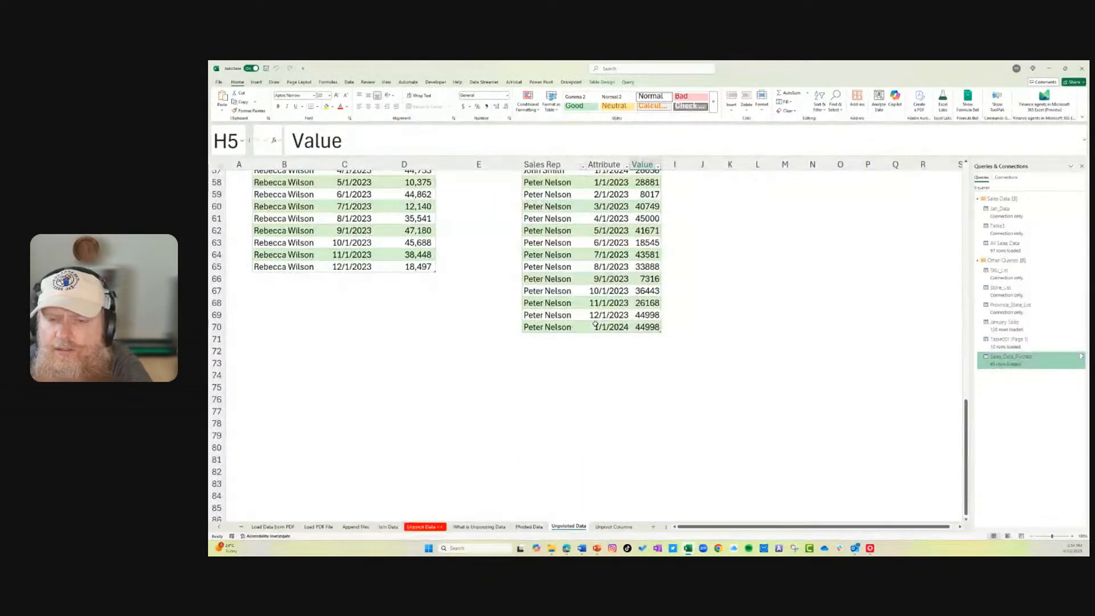
{"action": "scroll", "coordinate": [594, 325], "scroll_direction": "up", "scroll_amount": 19}
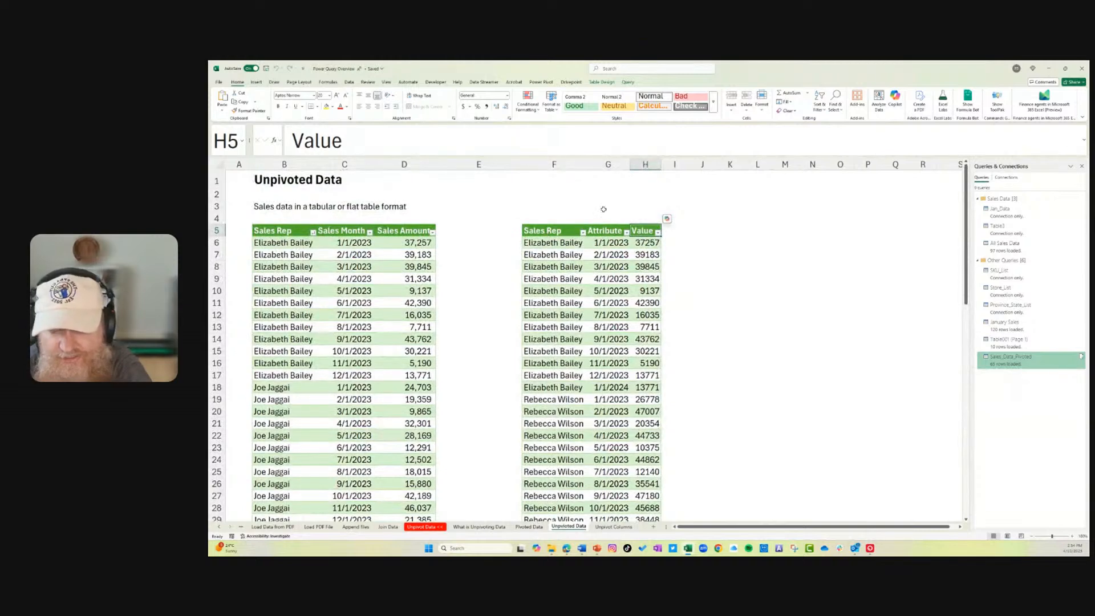
- Add a 2/1/2024 month column in P5 at the end of the crosstab table on the Pivoted Data worksheet
{"action": "left_click", "coordinate": [520, 528]}
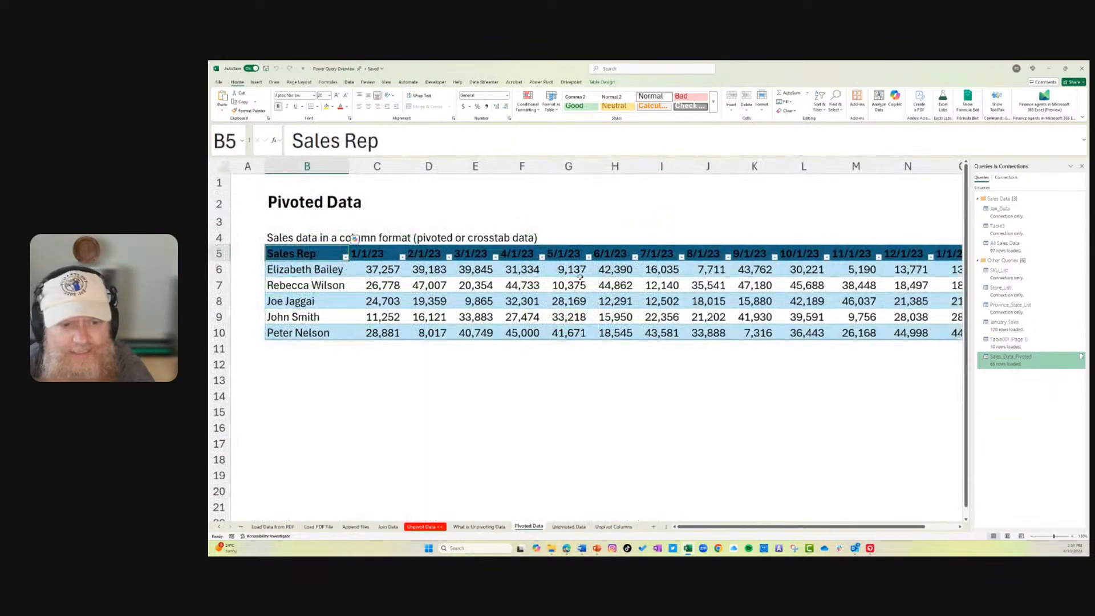
{"action": "left_click", "coordinate": [629, 270]}
{"action": "key", "text": "ctrl+shift+Down"}
{"action": "key", "text": "ctrl+Right"}
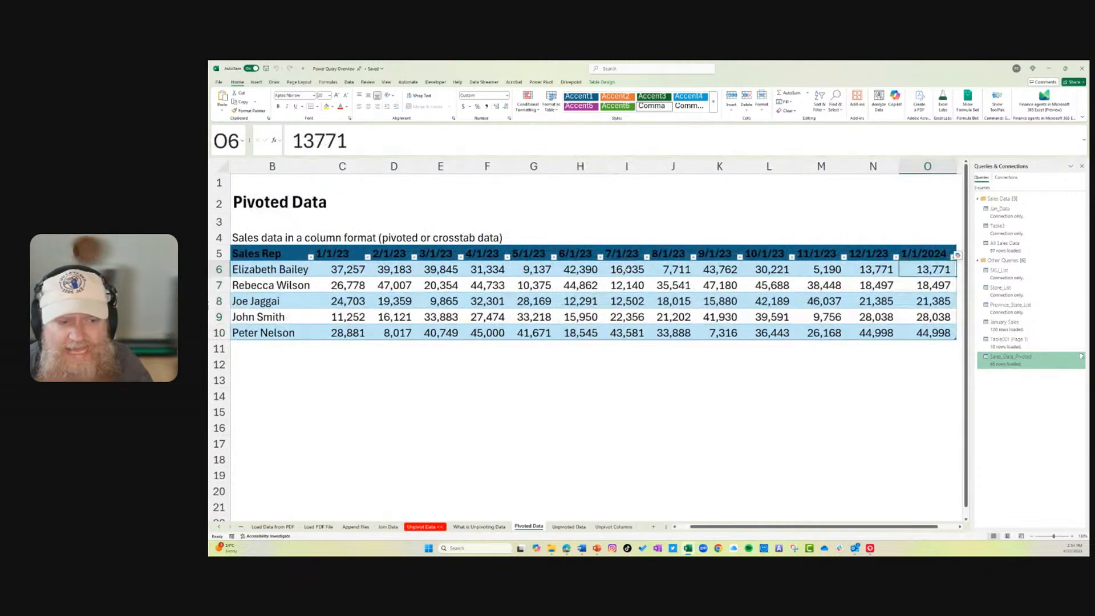
{"action": "key", "text": "Right"}
{"action": "key", "text": "Right"}
{"action": "key", "text": "Up"}
{"action": "key", "text": "Left"}
{"action": "key", "text": "Up"}
{"action": "key", "text": "Down"}
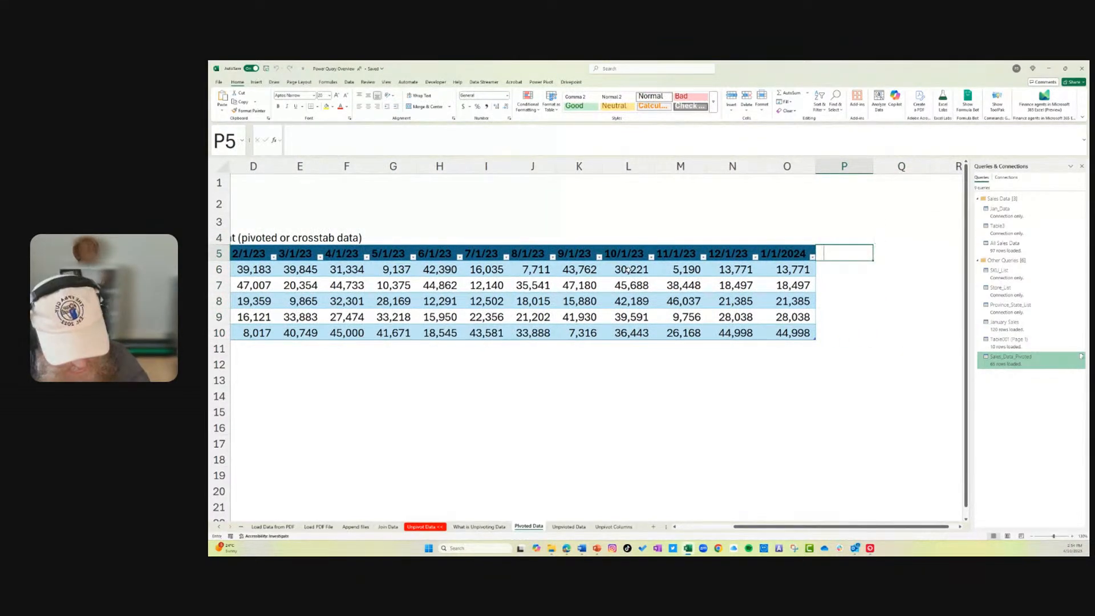
{"action": "type", "text": "2/1/2024"}
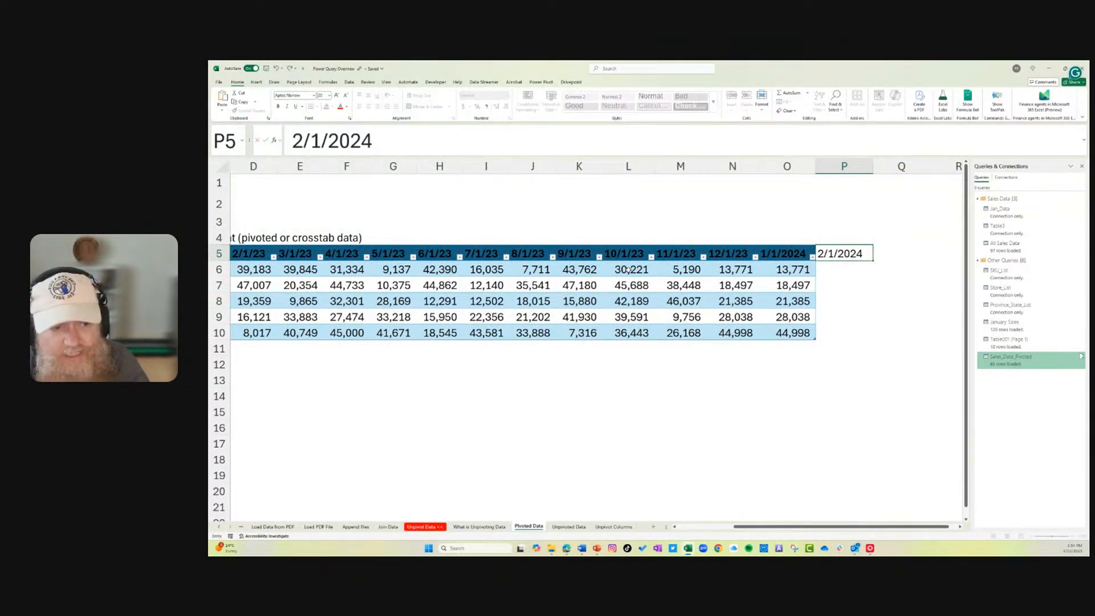
{"action": "key", "text": "Return"}
- Copy the 1/1/2024 sales values for all sales reps into the 2/1/2024 column, starting at P6
{"action": "key", "text": "Left"}
{"action": "key", "text": "ctrl+shift+Down"}
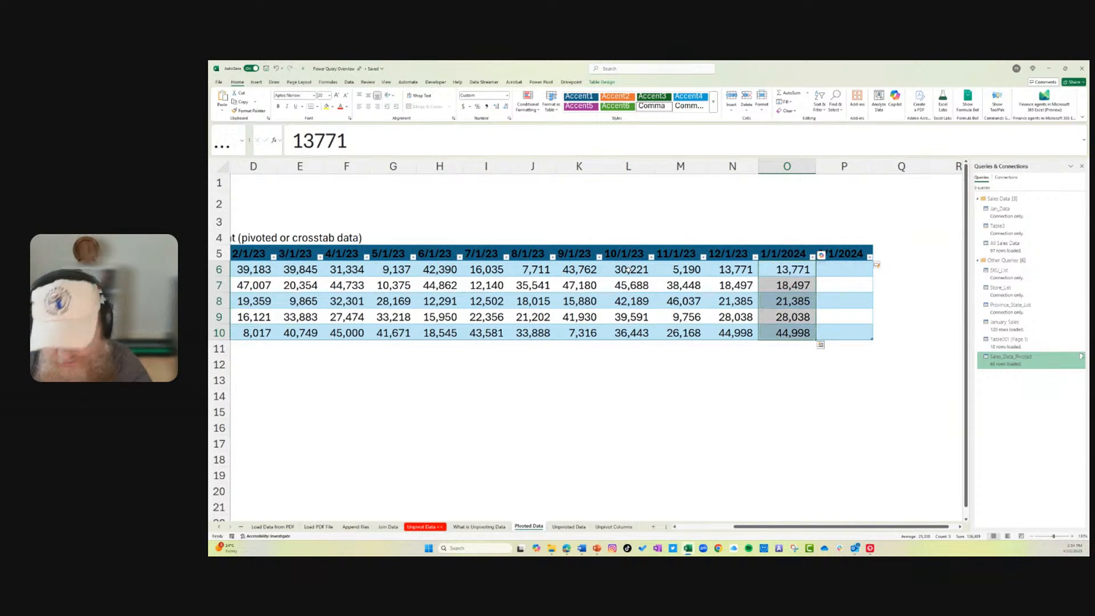
{"action": "key", "text": "ctrl+c"}
{"action": "key", "text": "Right"}
{"action": "key", "text": "Up"}
{"action": "key", "text": "Down"}
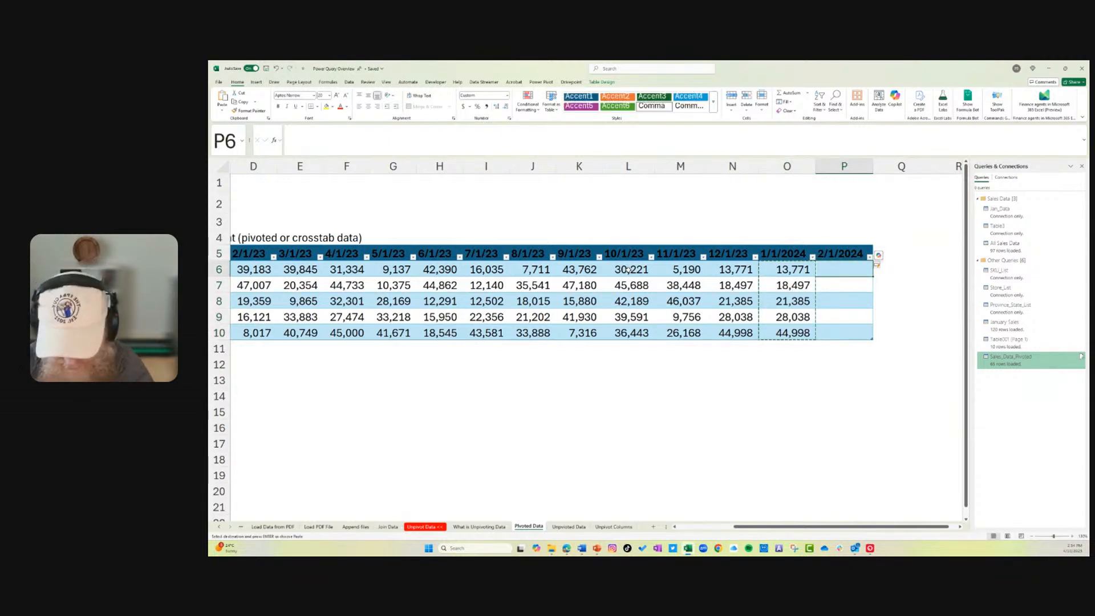
{"action": "key", "text": "ctrl+v"}
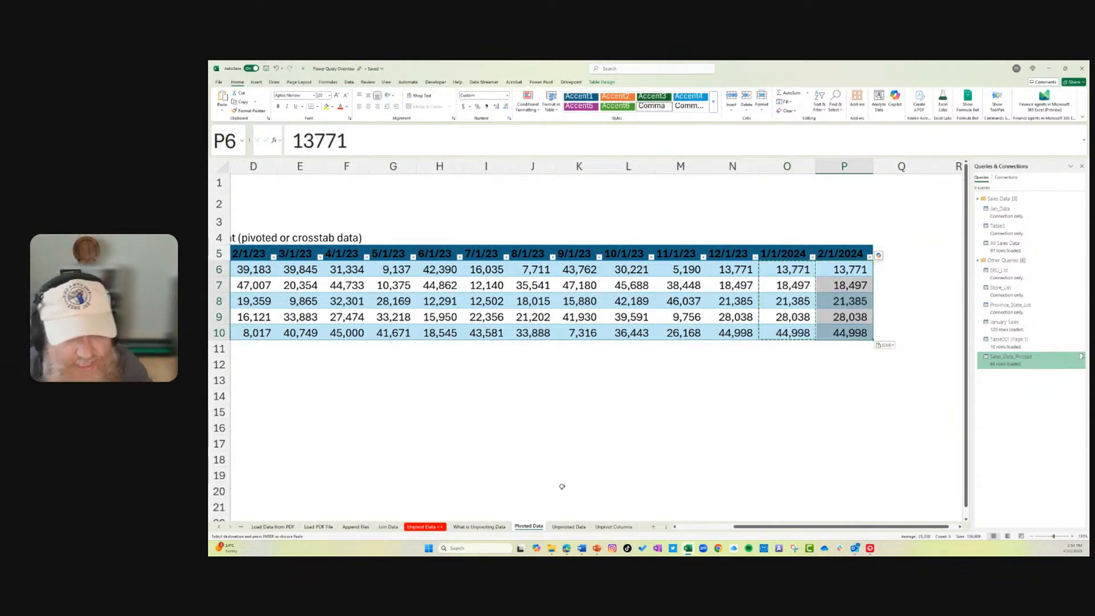
- Refresh the loaded query table on the Unpivoted Data worksheet and check its rows for 2/1/2024
{"action": "left_click", "coordinate": [613, 527]}
{"action": "left_click", "coordinate": [560, 528]}
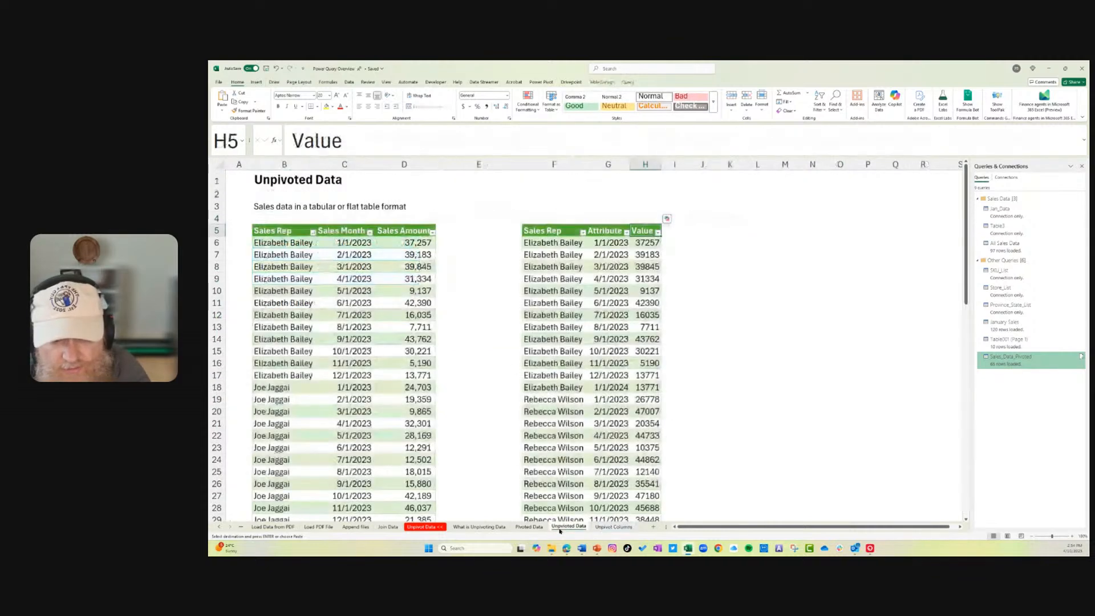
{"action": "right_click", "coordinate": [560, 258]}
{"action": "left_click", "coordinate": [588, 330]}
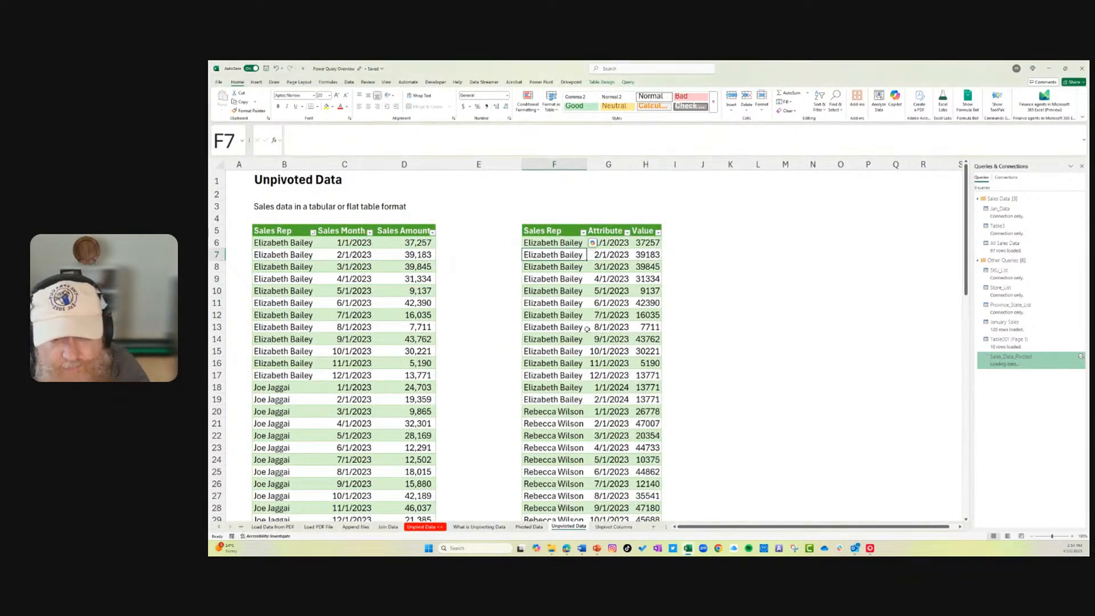
{"action": "scroll", "coordinate": [583, 325], "scroll_direction": "down", "scroll_amount": 20}
{"action": "scroll", "coordinate": [583, 325], "scroll_direction": "up", "scroll_amount": 3}
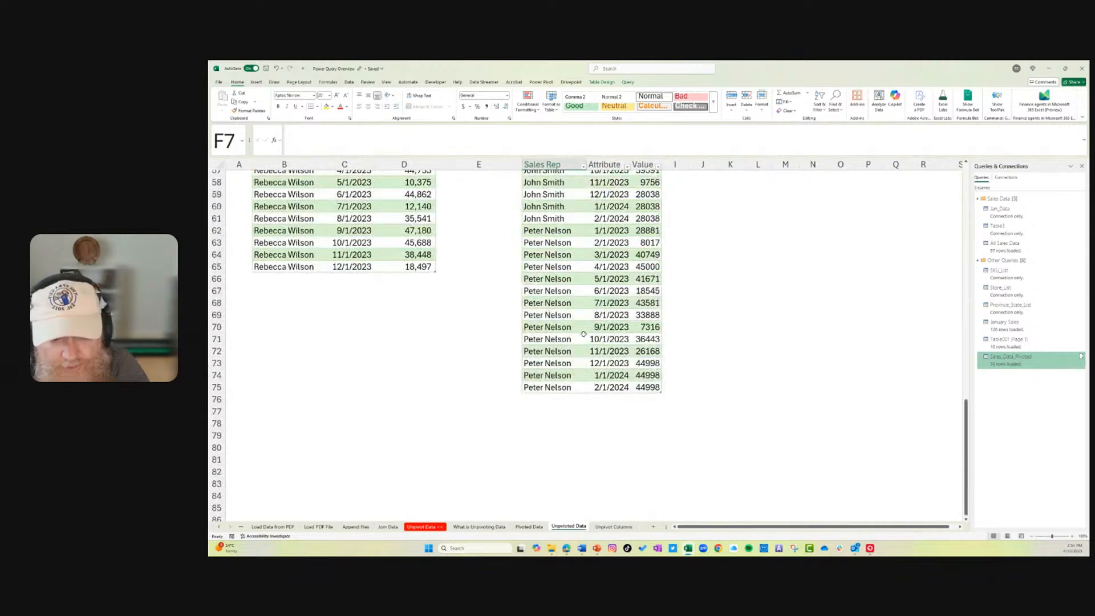
{"action": "left_click", "coordinate": [609, 388]}
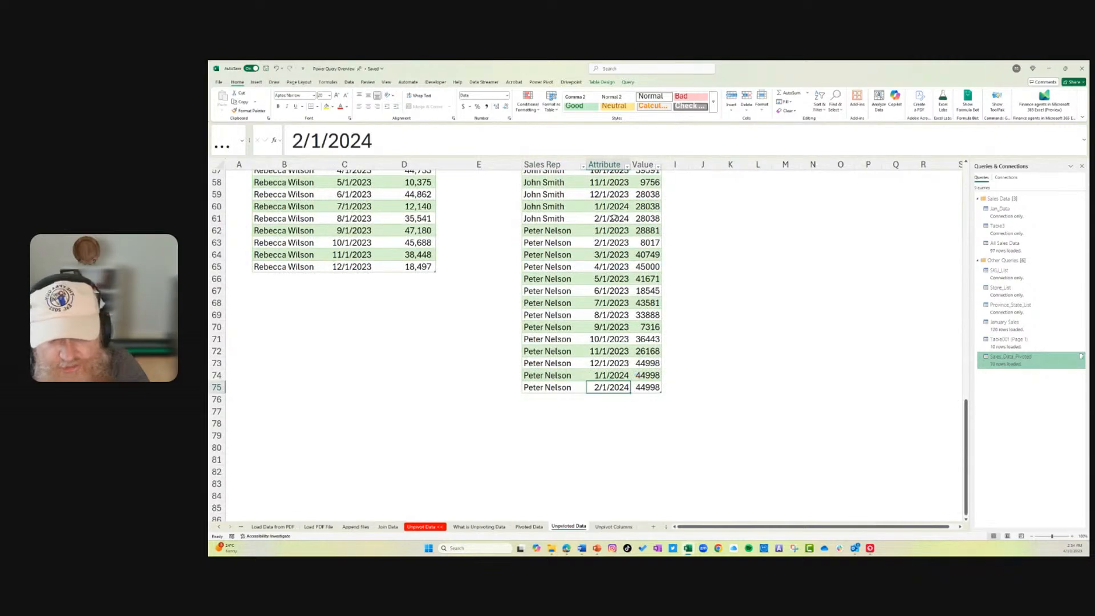
{"action": "scroll", "coordinate": [622, 325], "scroll_direction": "up", "scroll_amount": 11}
{"action": "scroll", "coordinate": [625, 329], "scroll_direction": "up", "scroll_amount": 8}
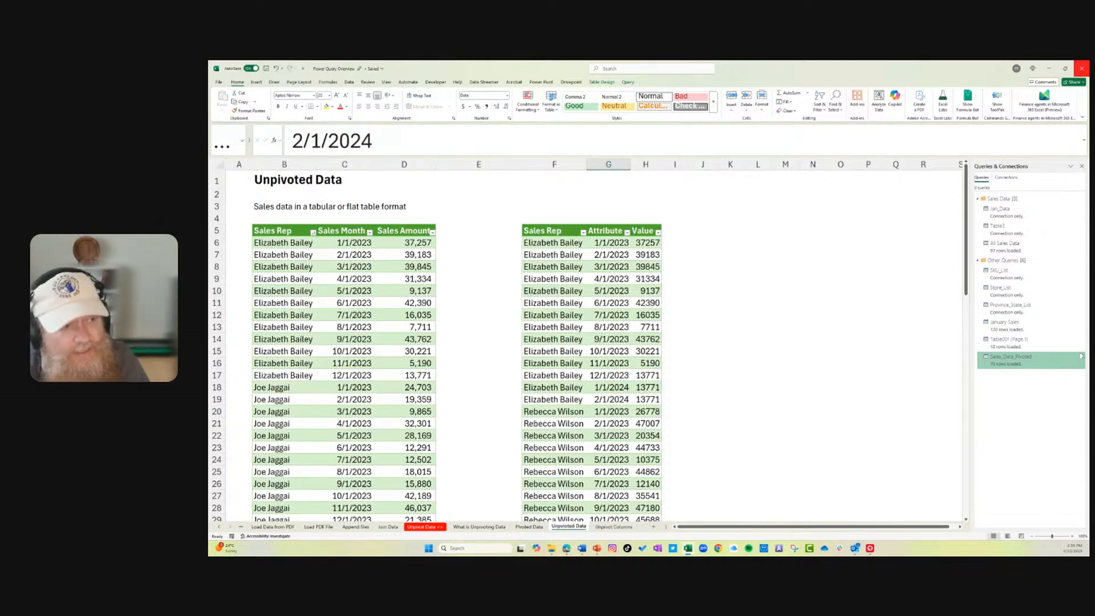
- Close the workbook and switch to the Excel Training - Power Query presentation in PowerPoint, starting its slide show from the first slide
{"action": "left_click", "coordinate": [1081, 69]}
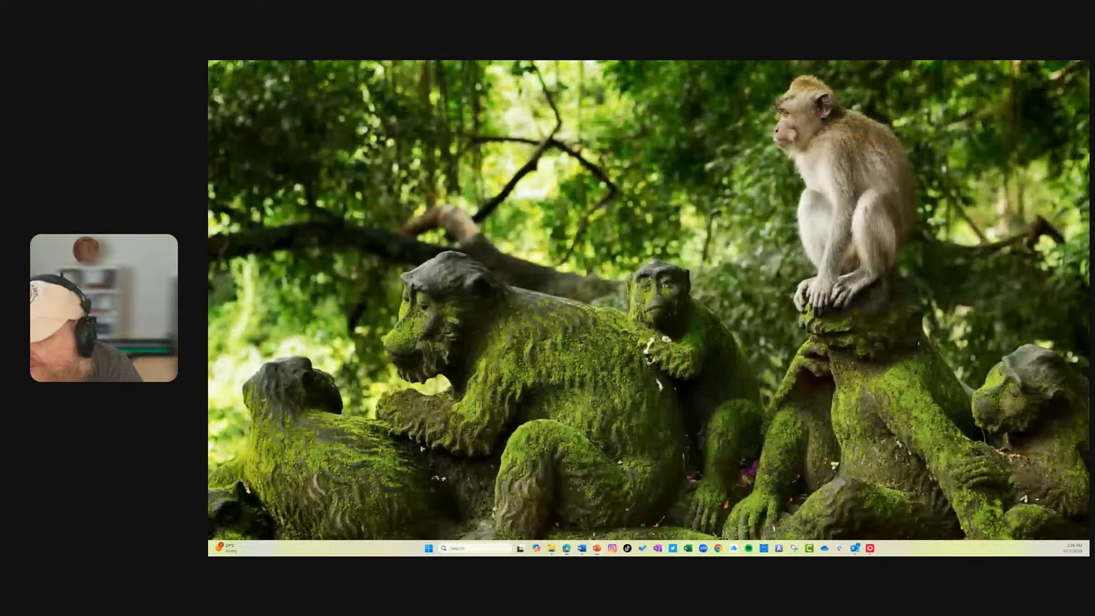
{"action": "left_click_drag", "start_coordinate": [210, 114], "coordinate": [641, 172]}
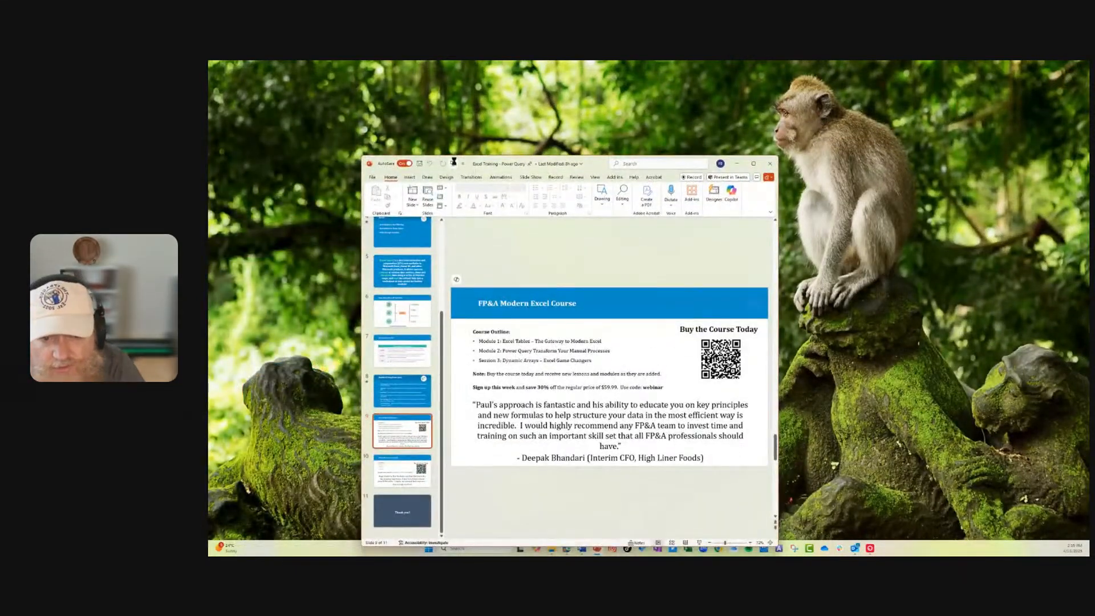
{"action": "left_click", "coordinate": [454, 162]}
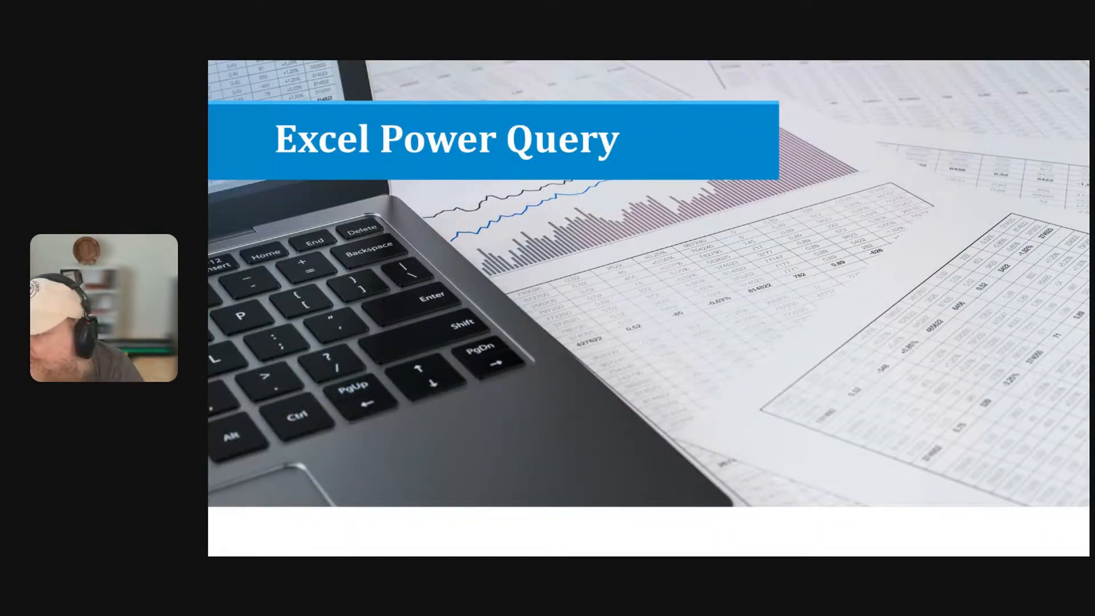